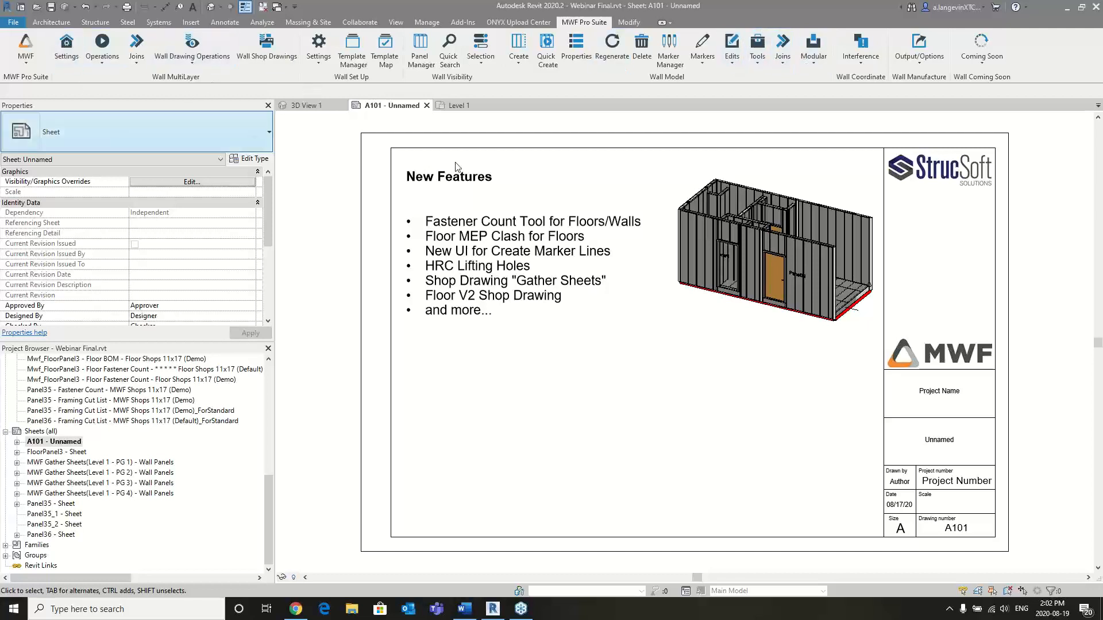
# - Bring up 3D View 1 to show the framed modular units in the model
pyautogui.click(463, 108)
pyautogui.click(331, 106)
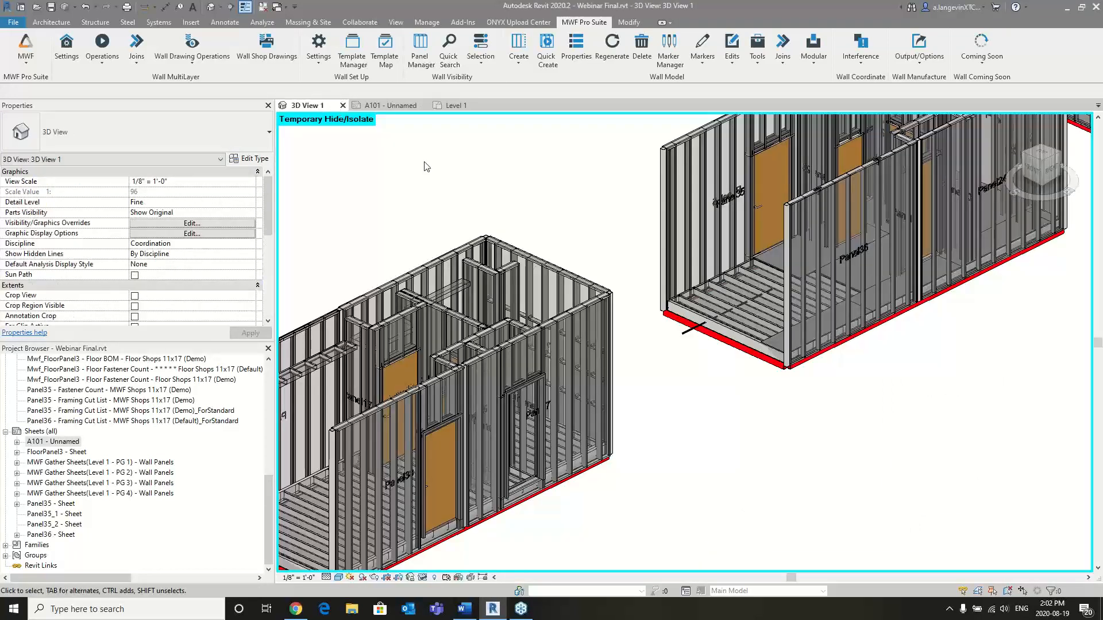
pyautogui.moveTo(470, 181); pyautogui.dragTo(530, 218, button='middle')
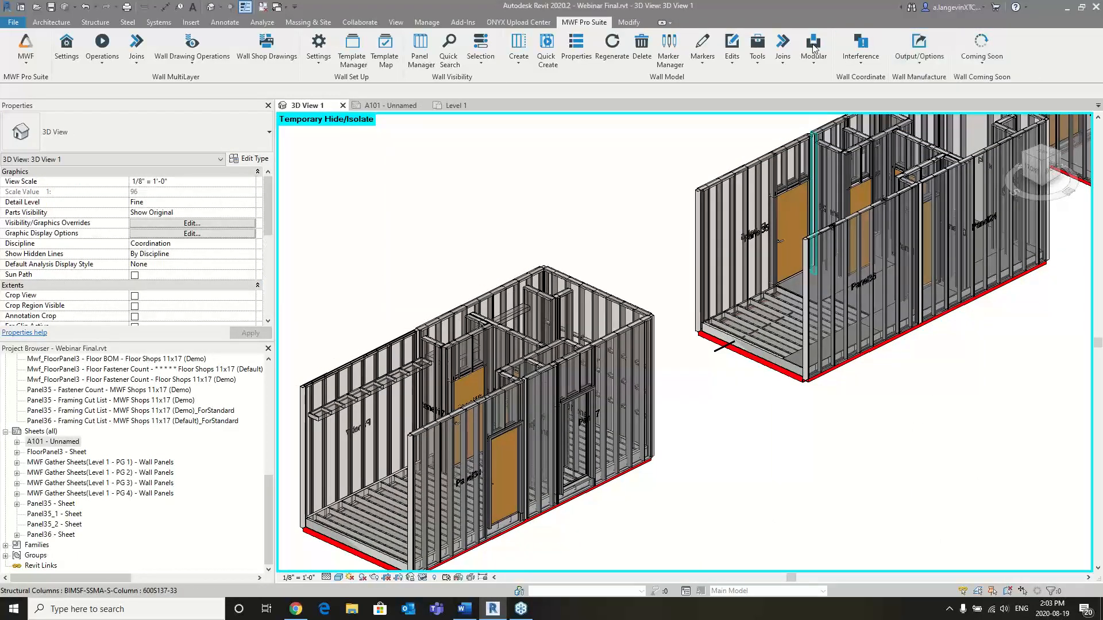
# - Switch the MWF Pro Suite tools to the Floor Module
pyautogui.click(195, 46)
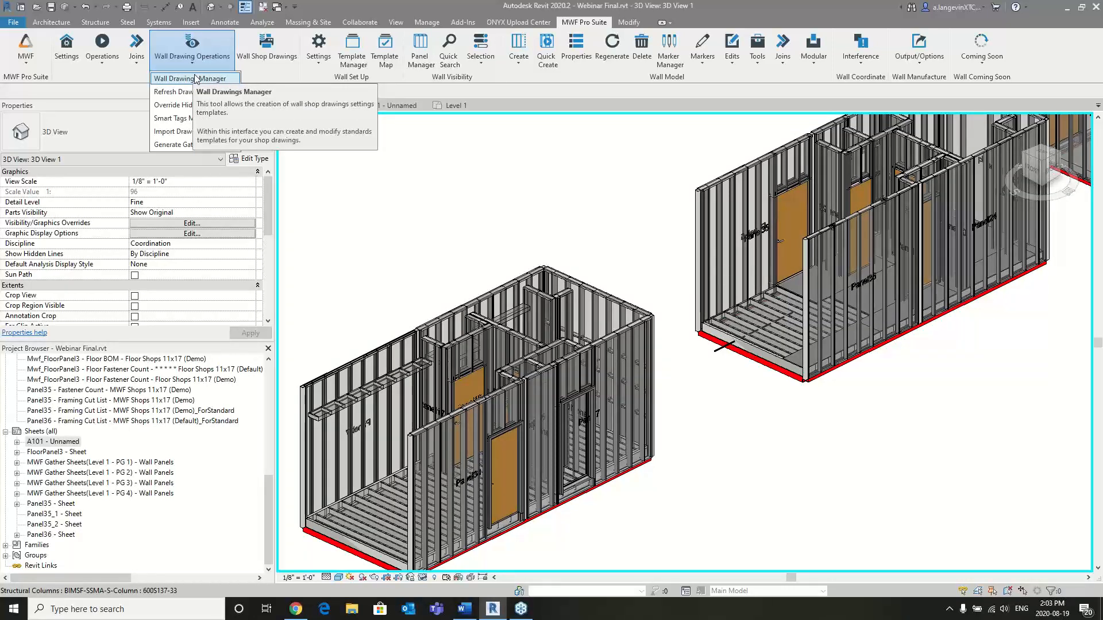
pyautogui.click(26, 57)
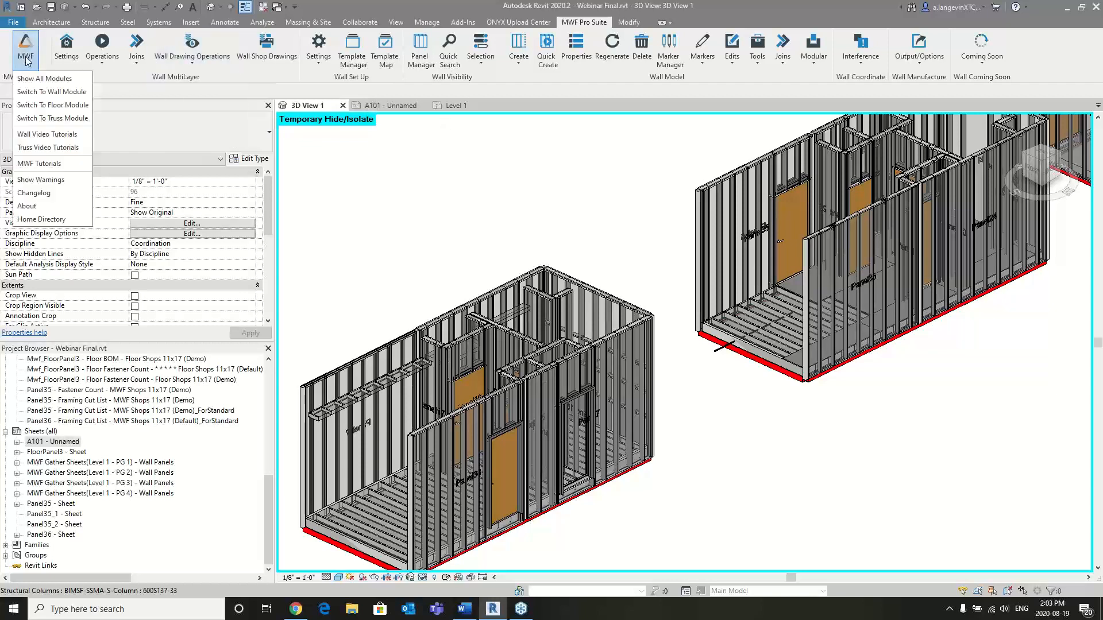
pyautogui.click(52, 104)
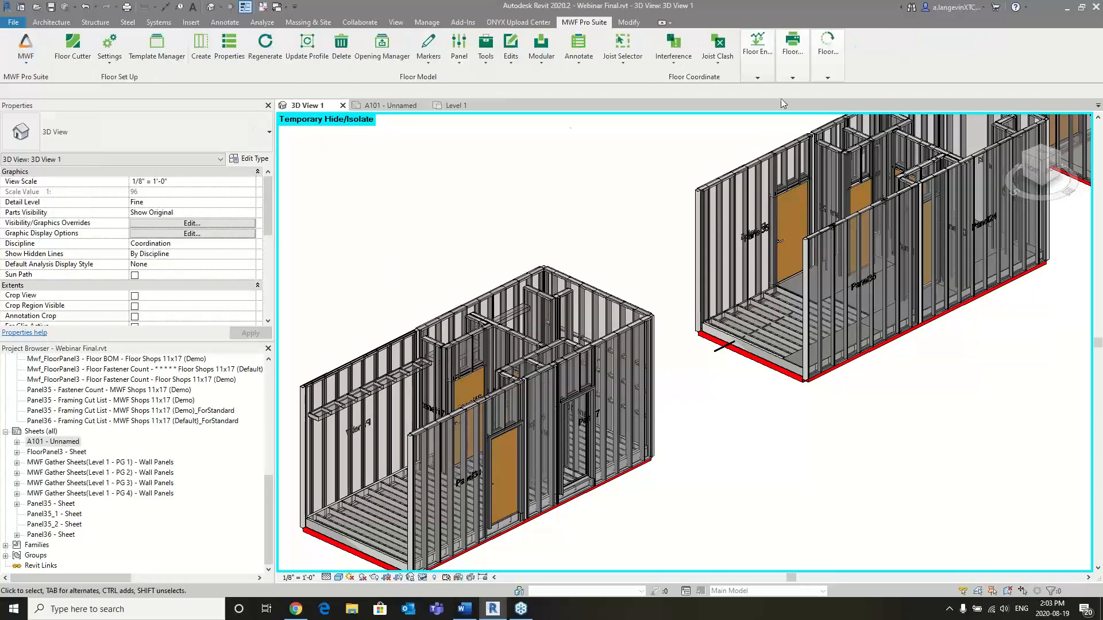
# - Examine the view options and sheet layout of the Floor Shops 11x17 (Demo) settings in the floor Drawings Manager (V2), then close them
pyautogui.click(792, 55)
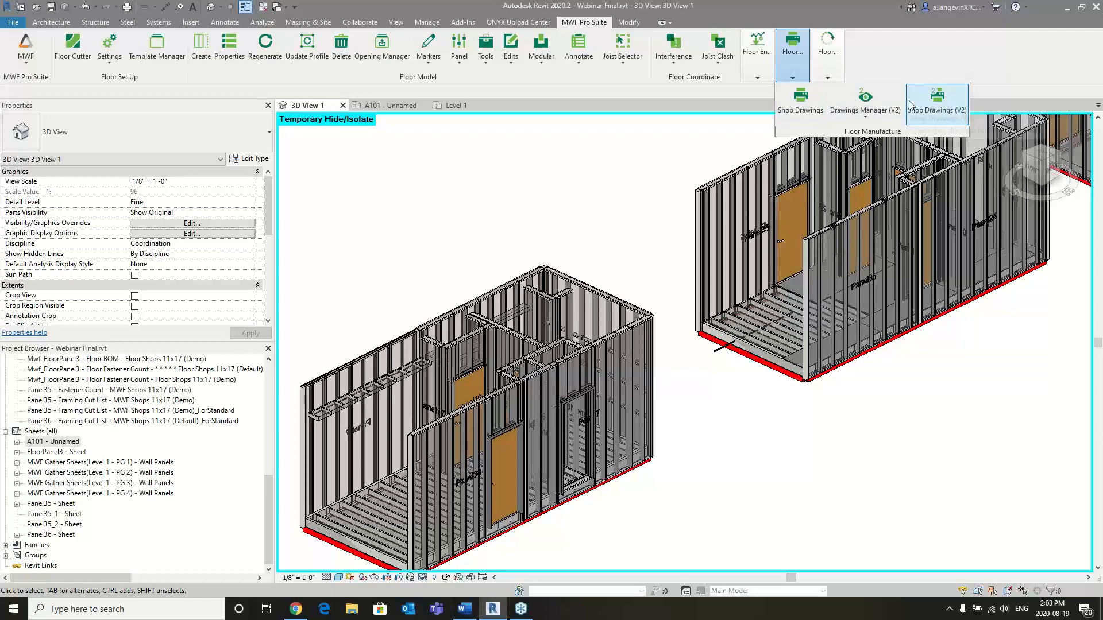
pyautogui.click(886, 114)
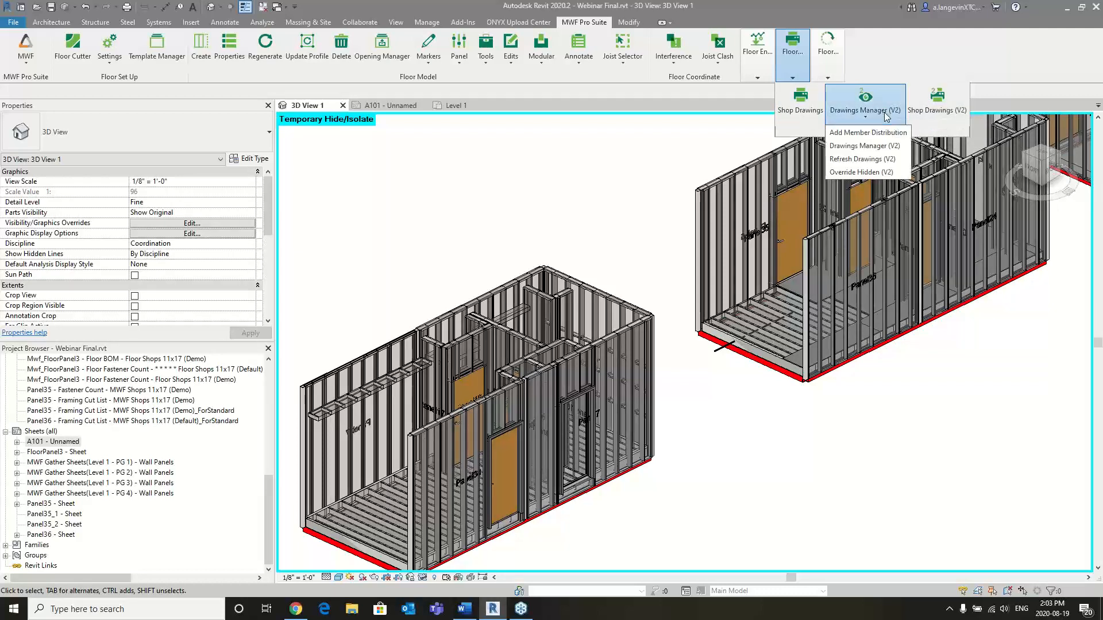
pyautogui.click(885, 146)
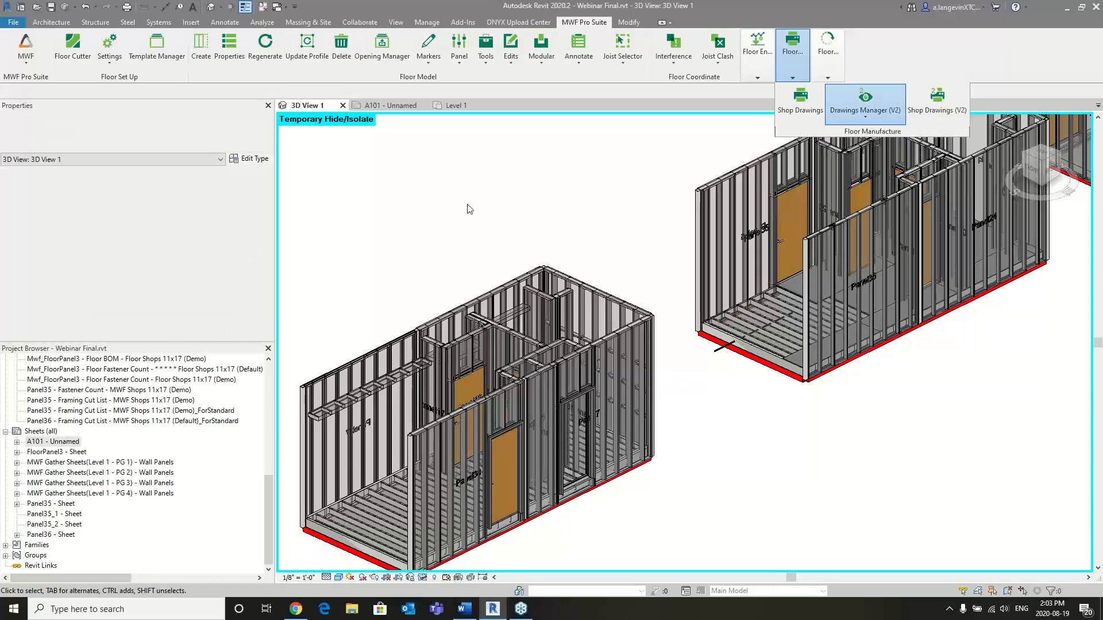
pyautogui.click(117, 57)
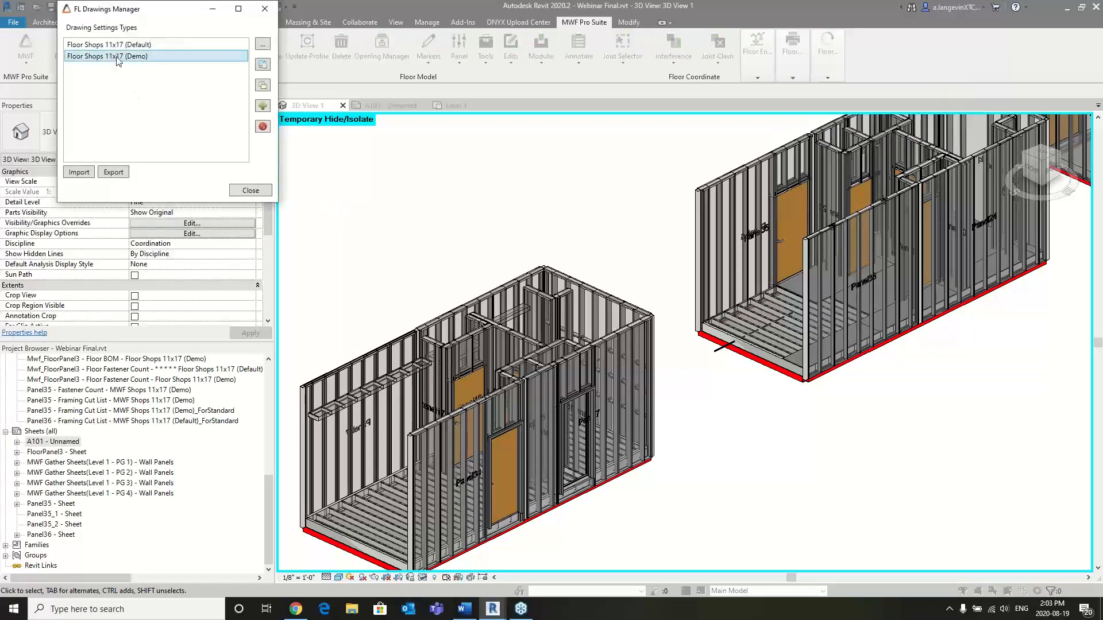
pyautogui.doubleClick(117, 57)
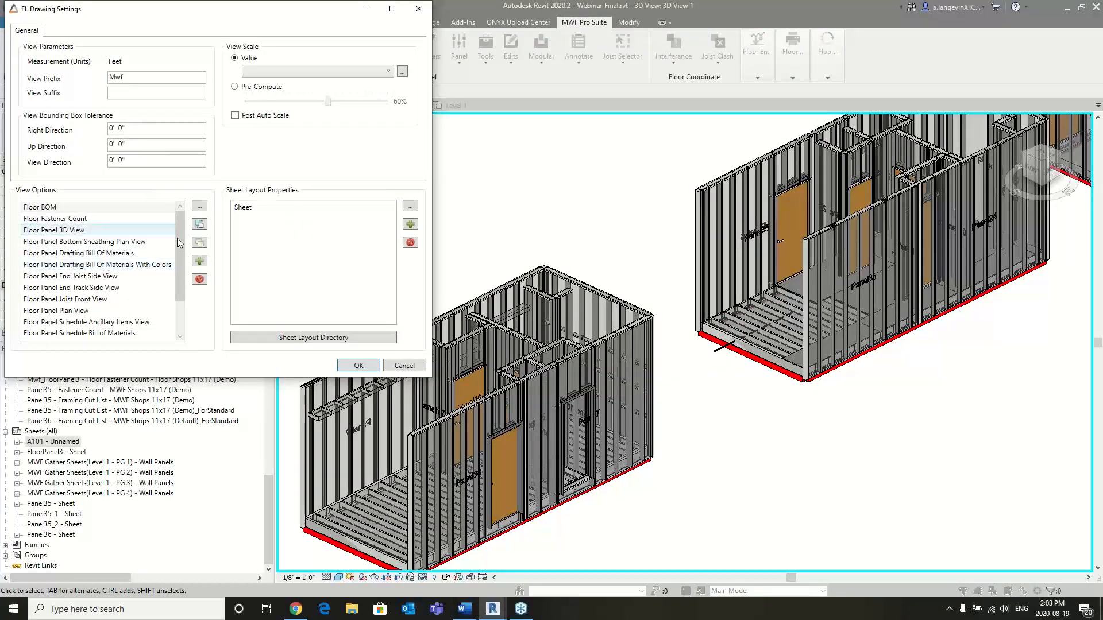
pyautogui.moveTo(180, 233)
pyautogui.mouseDown()
pyautogui.moveTo(176, 278)
pyautogui.moveTo(185, 223)
pyautogui.mouseUp()
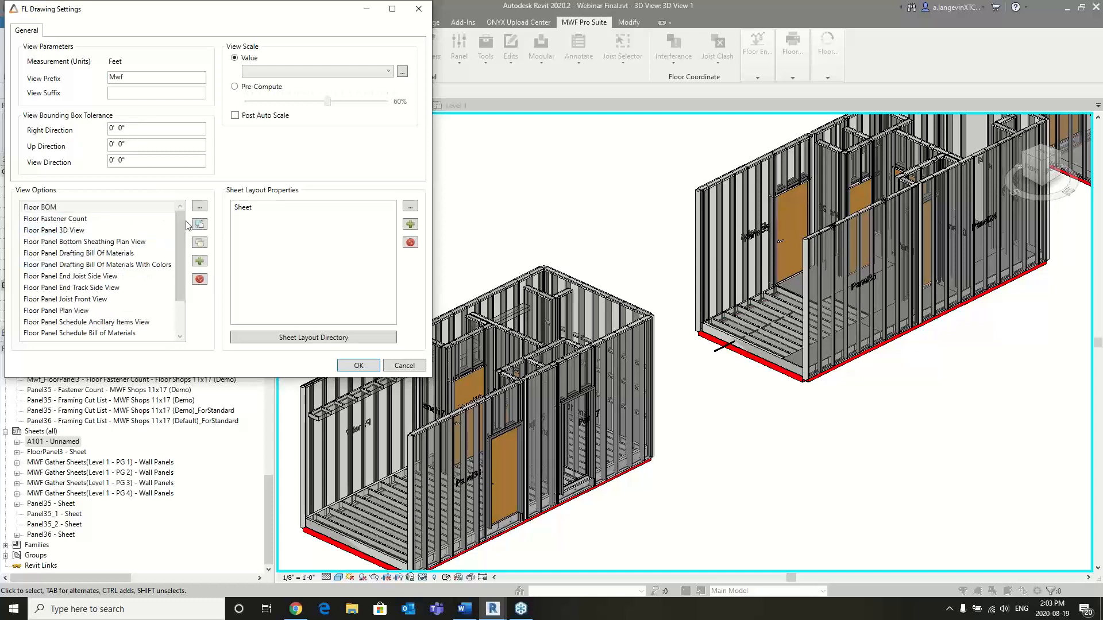
pyautogui.moveTo(287, 17); pyautogui.dragTo(368, 58)
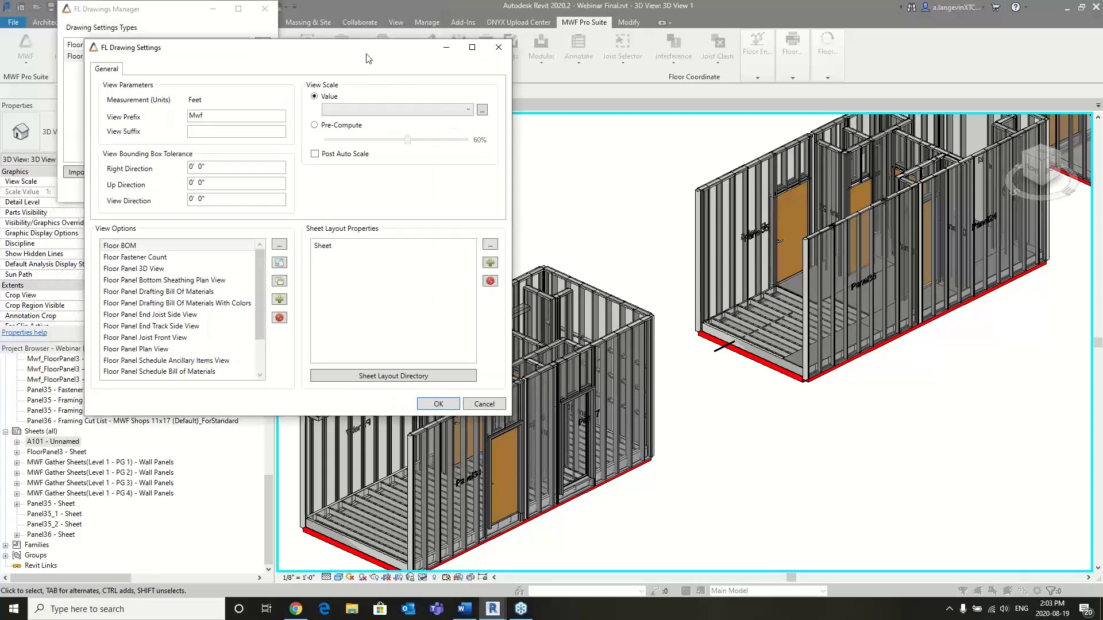
pyautogui.click(498, 47)
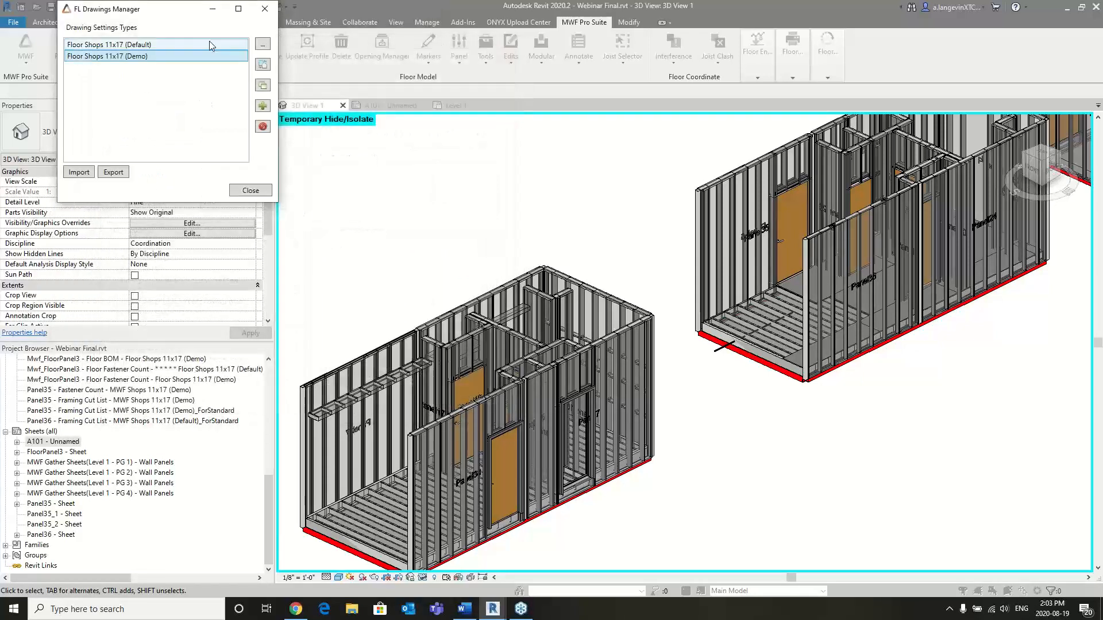
pyautogui.click(264, 10)
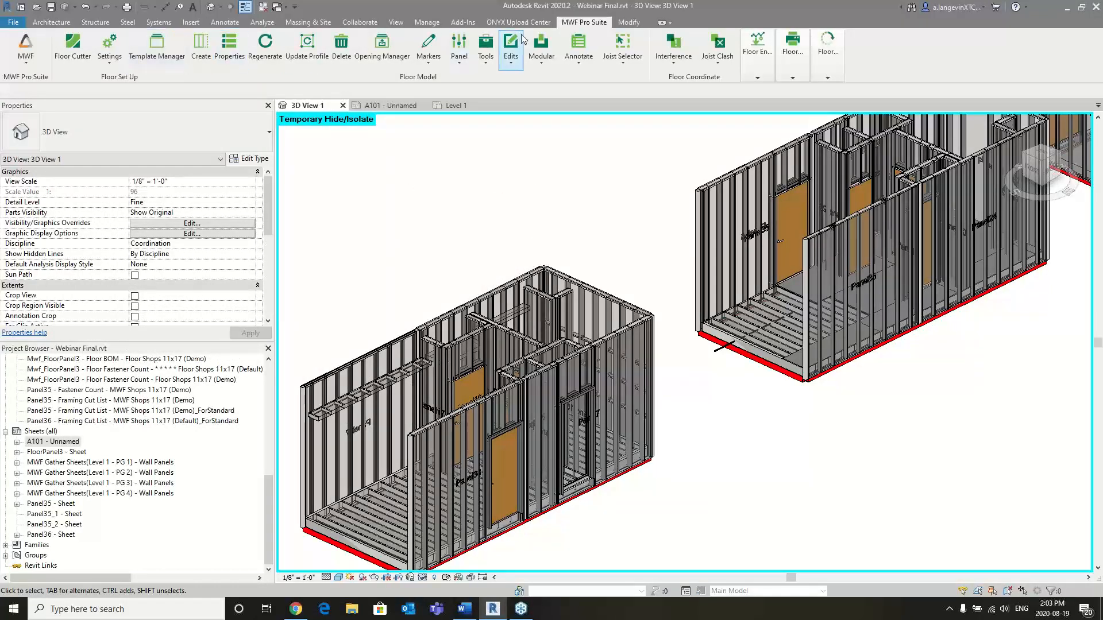
# - Switch back to the Wall Module and review the V1 shop drawing settings offered for import, without importing them
pyautogui.click(27, 61)
pyautogui.click(42, 93)
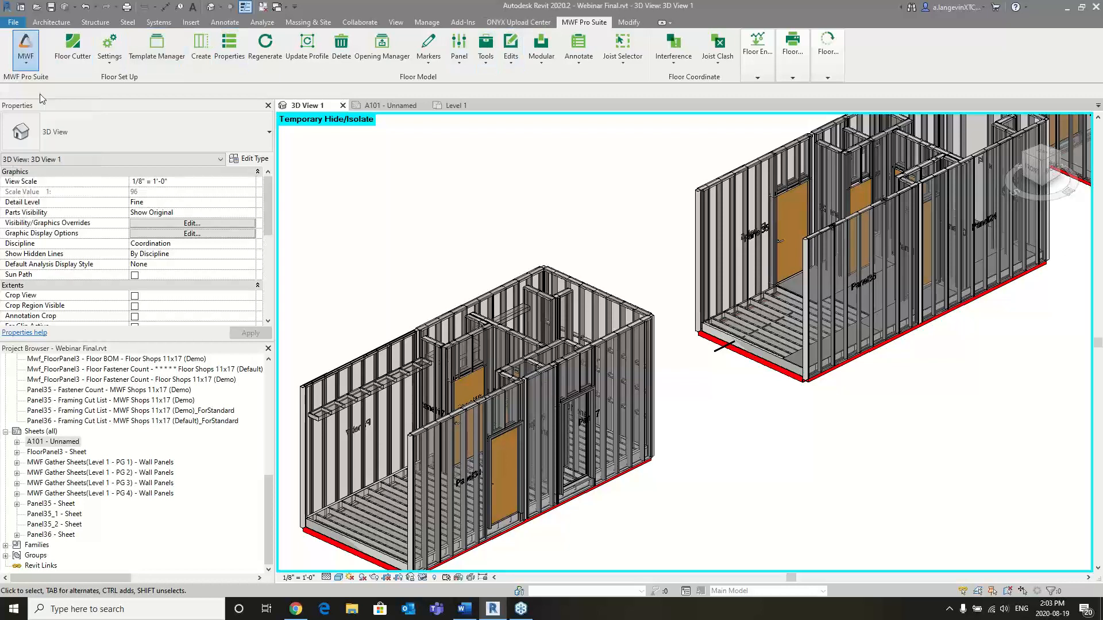
pyautogui.click(201, 57)
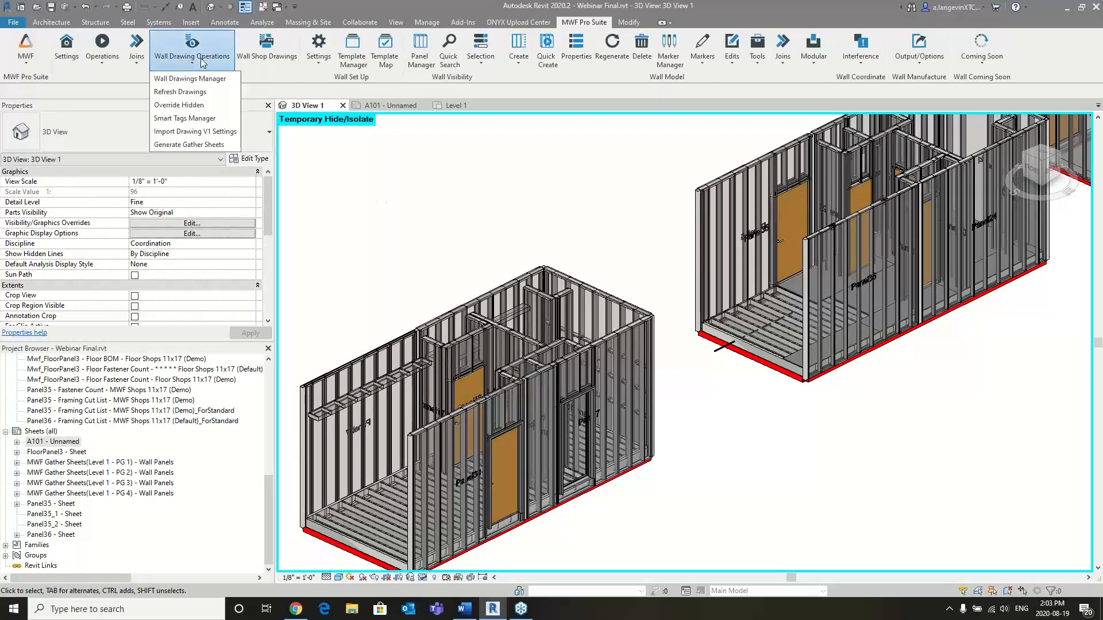
pyautogui.click(215, 136)
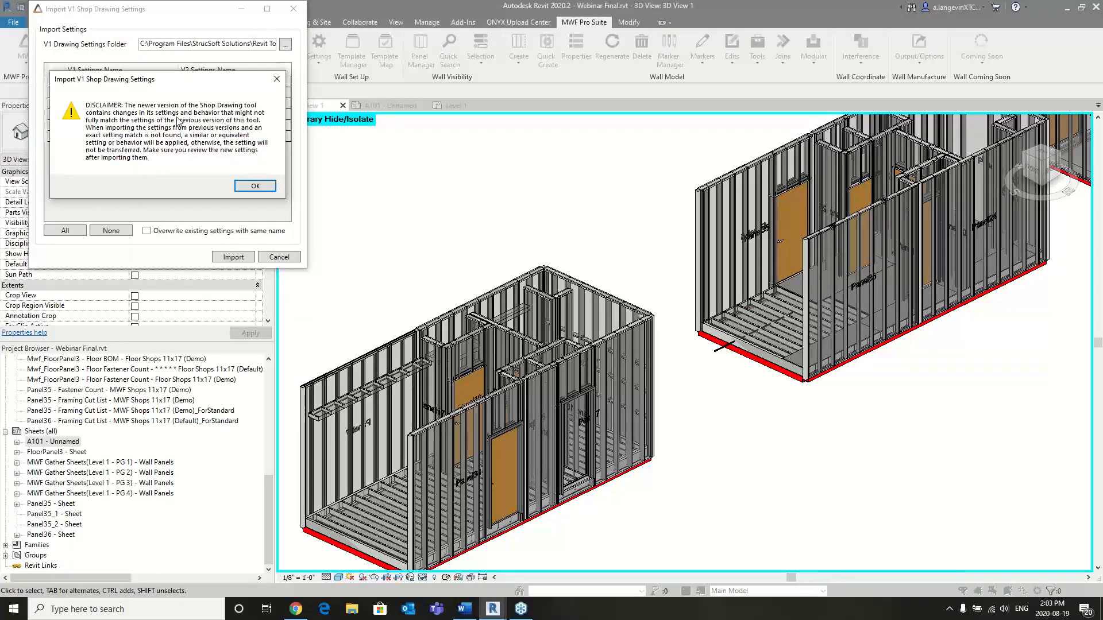
pyautogui.click(255, 185)
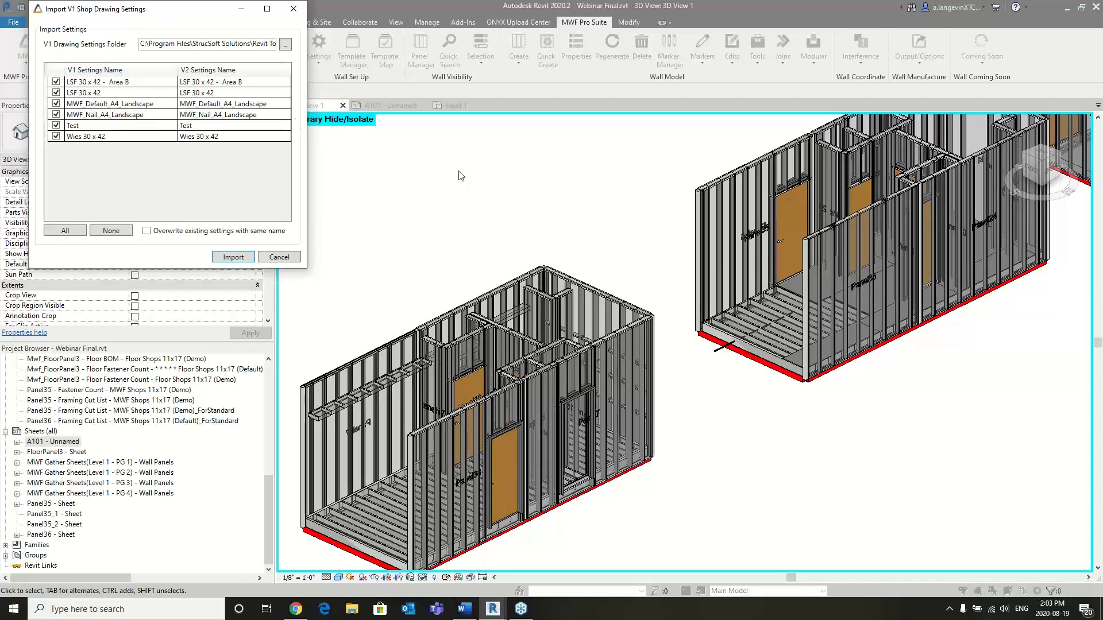
pyautogui.click(293, 9)
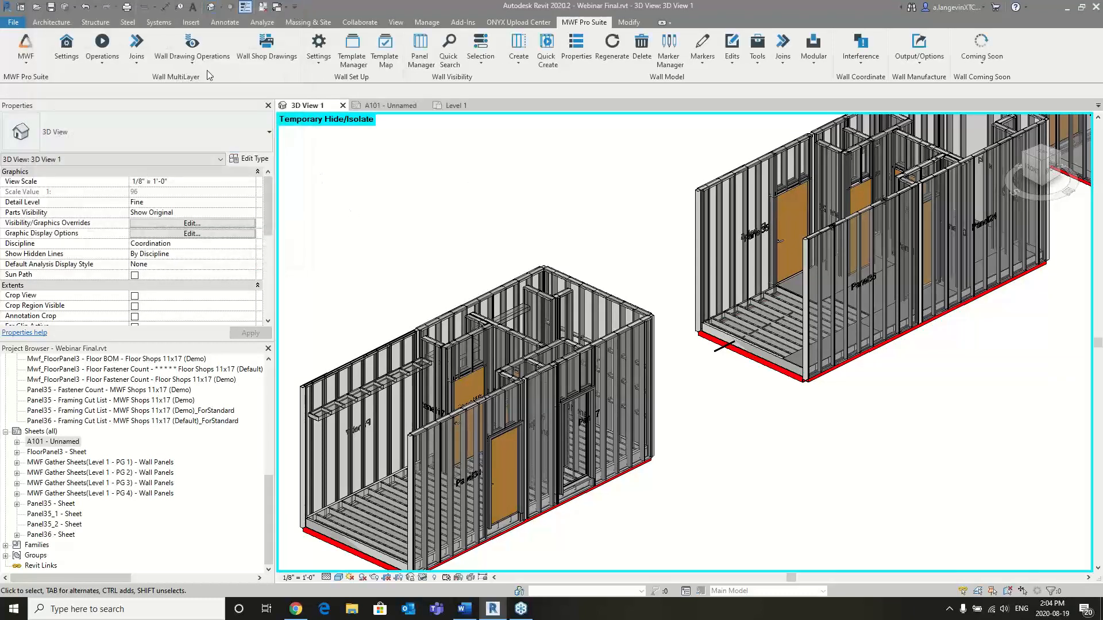
# - Look through the general and miscellaneous settings of MWF Shops 11x17 (Demo) in the Wall Drawings Manager
pyautogui.click(192, 57)
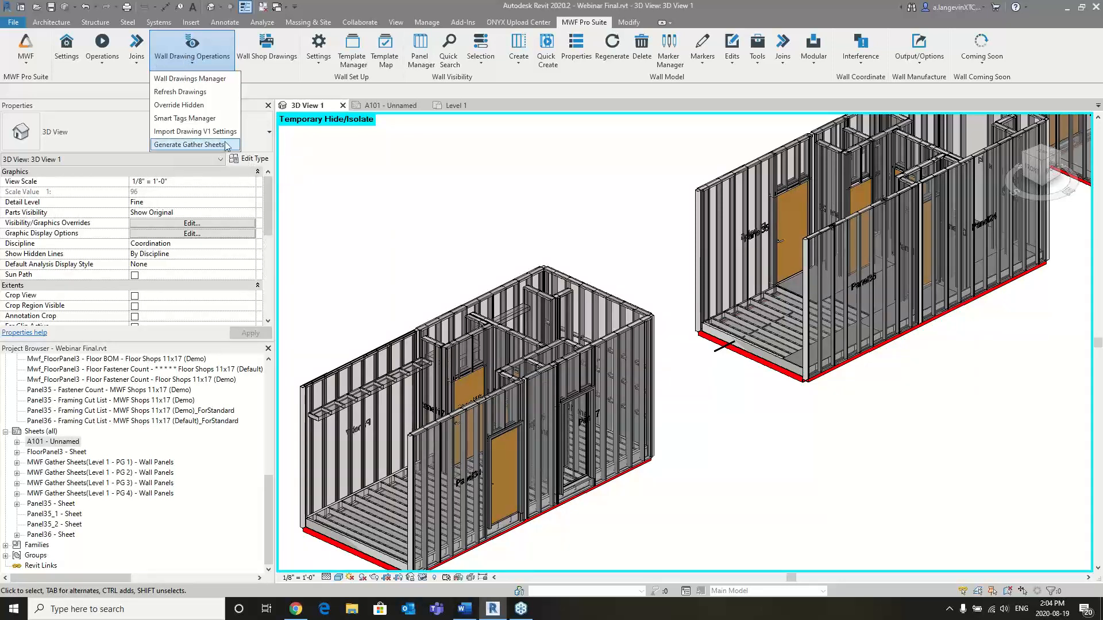
pyautogui.click(512, 201)
pyautogui.scroll(-4, 512, 201)
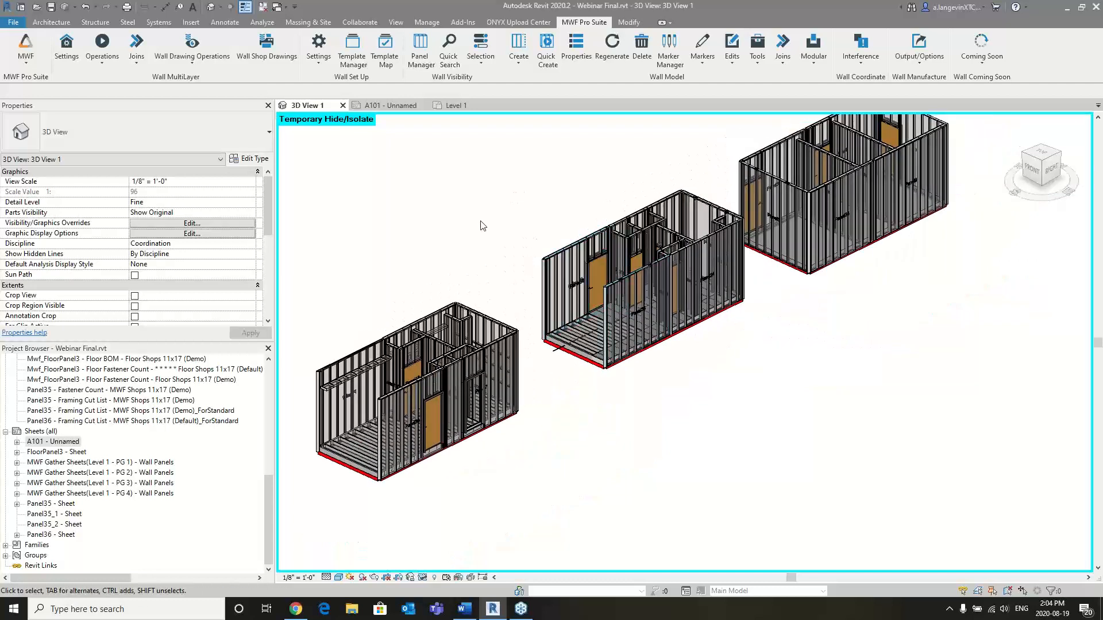
pyautogui.click(190, 57)
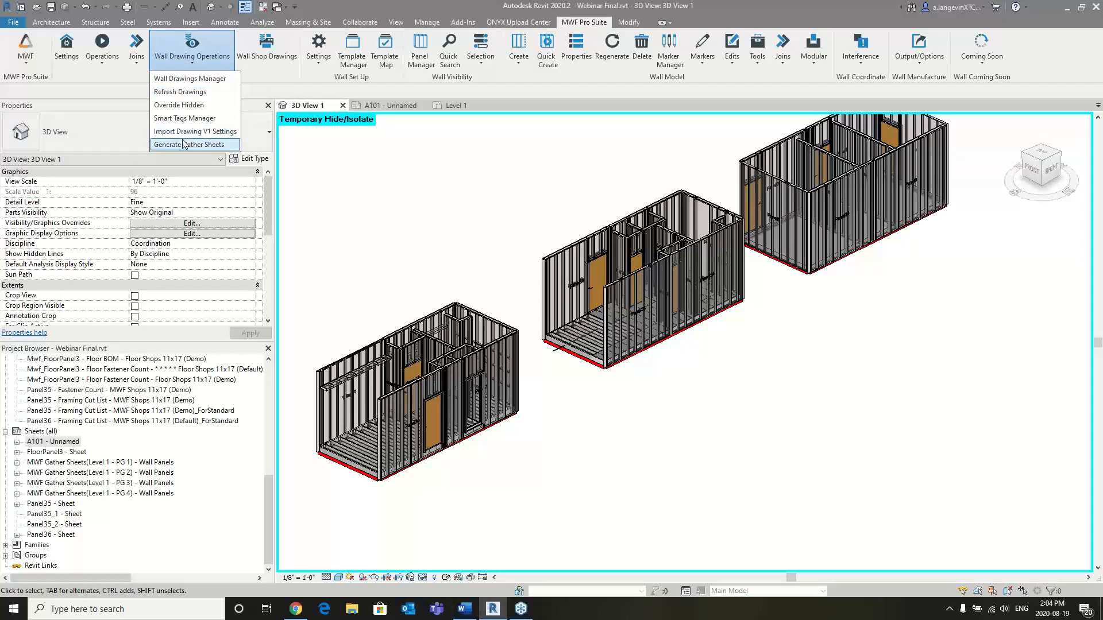
pyautogui.click(178, 79)
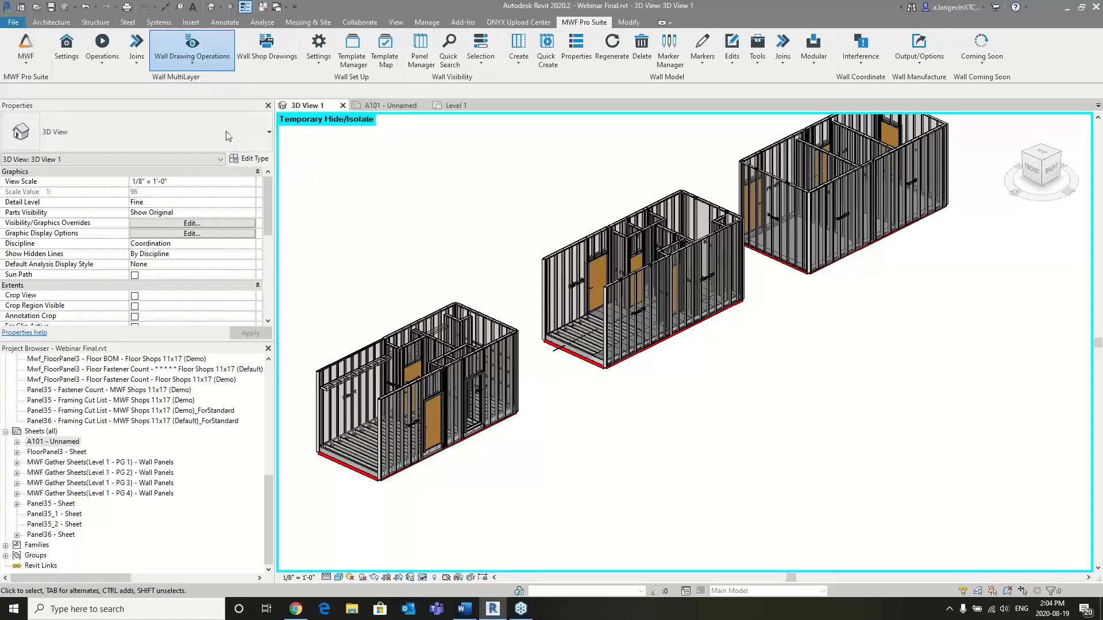
pyautogui.doubleClick(127, 56)
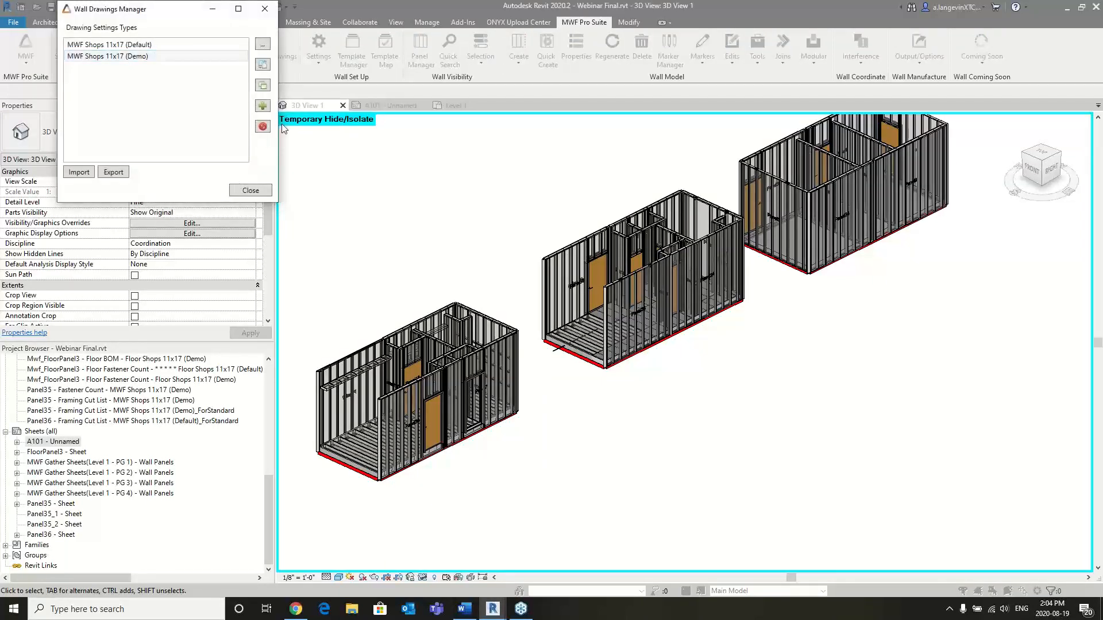
pyautogui.click(92, 31)
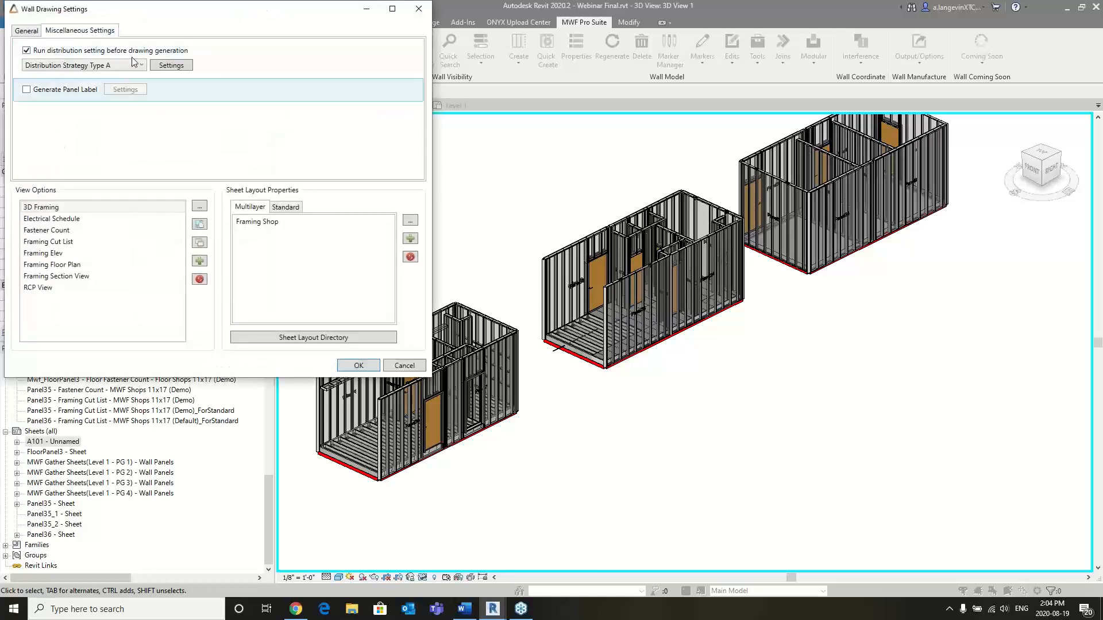
pyautogui.click(28, 31)
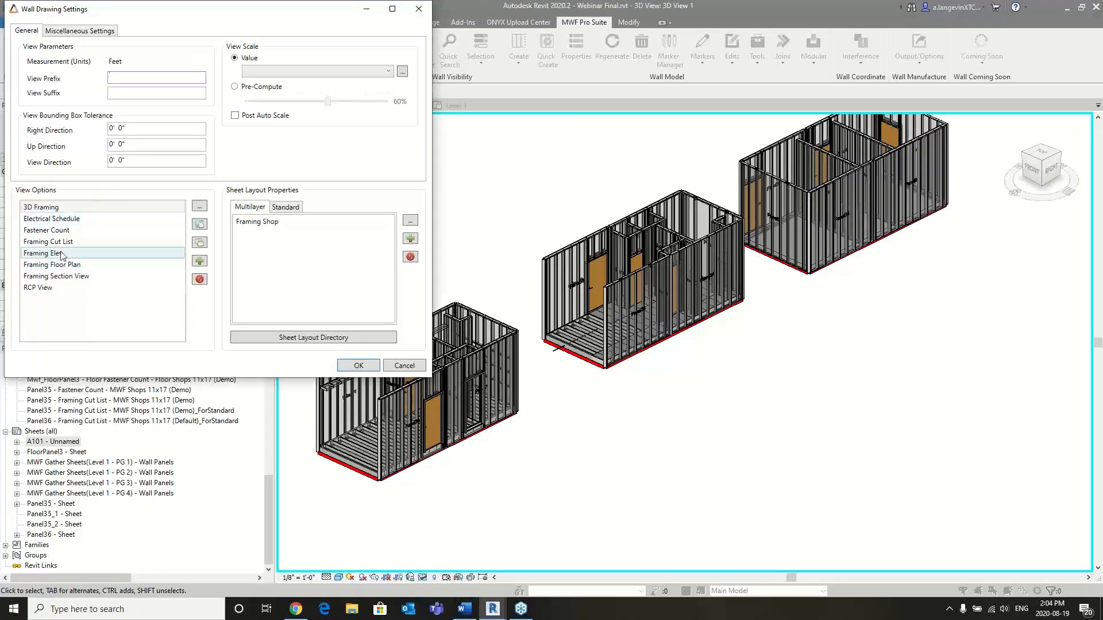
# - Inspect the Framing Elev annotation options and view settings, then close the wall drawing settings without changes
pyautogui.doubleClick(68, 254)
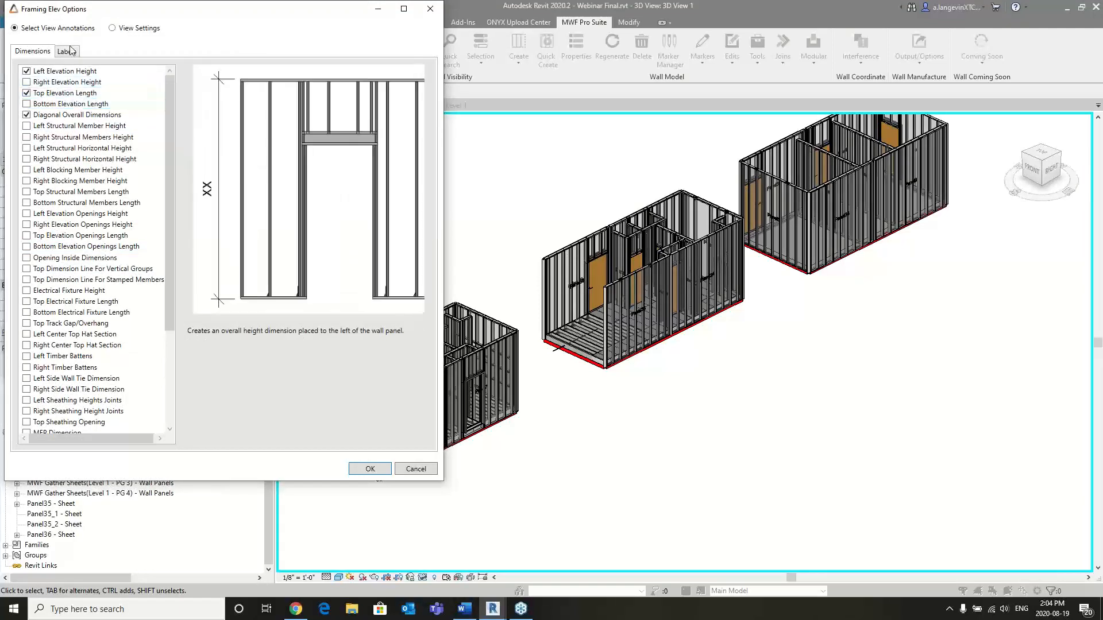
pyautogui.click(112, 28)
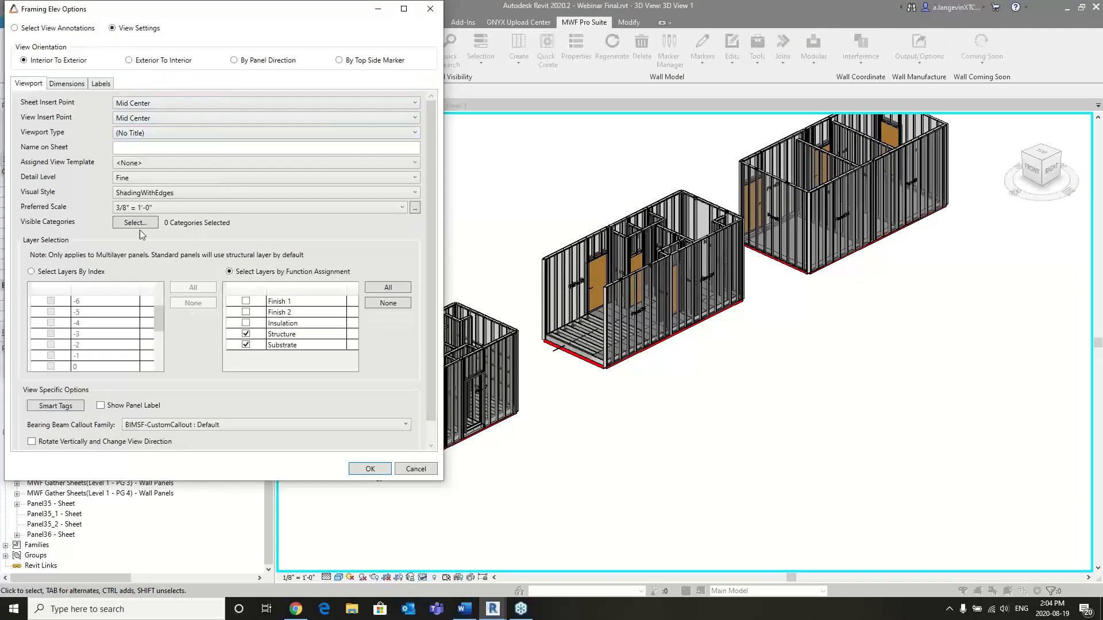
pyautogui.click(431, 9)
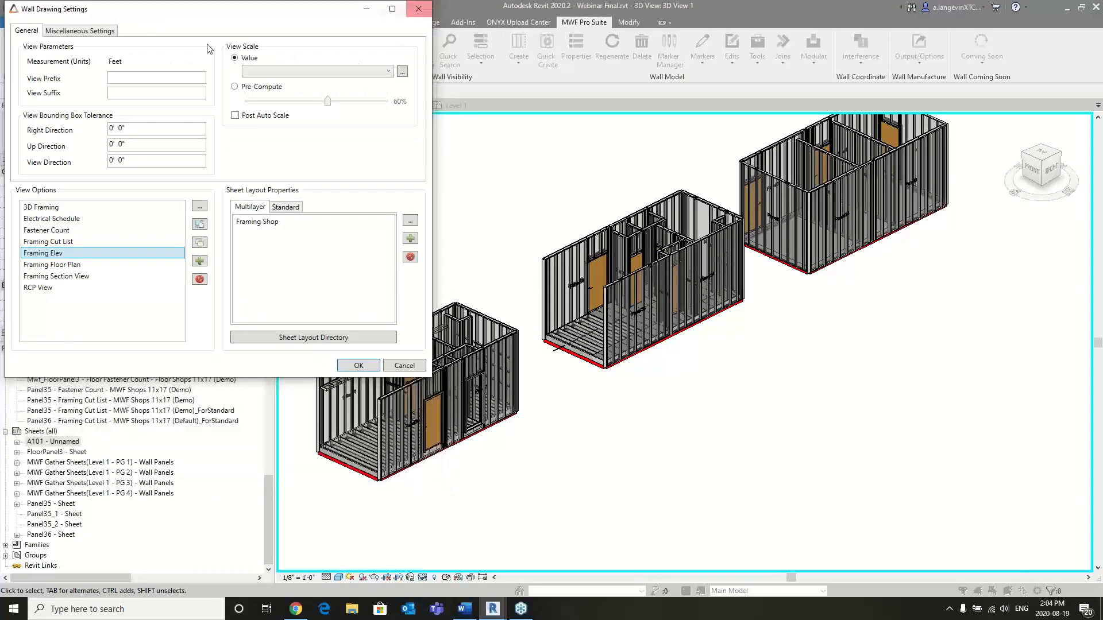
pyautogui.click(431, 9)
pyautogui.click(264, 9)
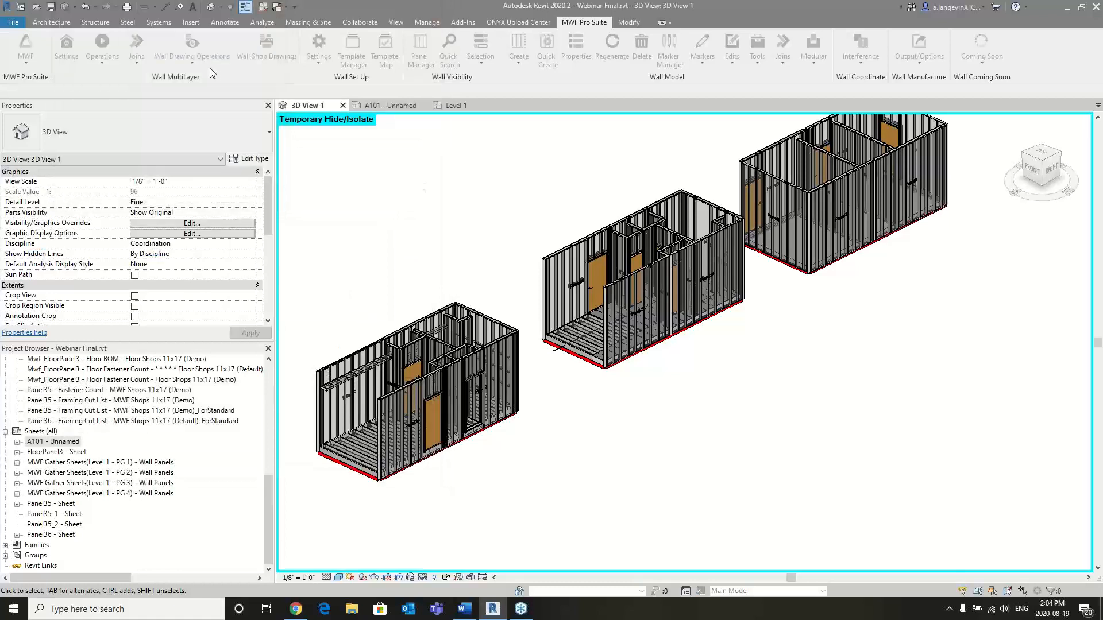
# - Review the Generate Gather Sheets settings and leave without generating sheets
pyautogui.click(183, 63)
pyautogui.click(205, 145)
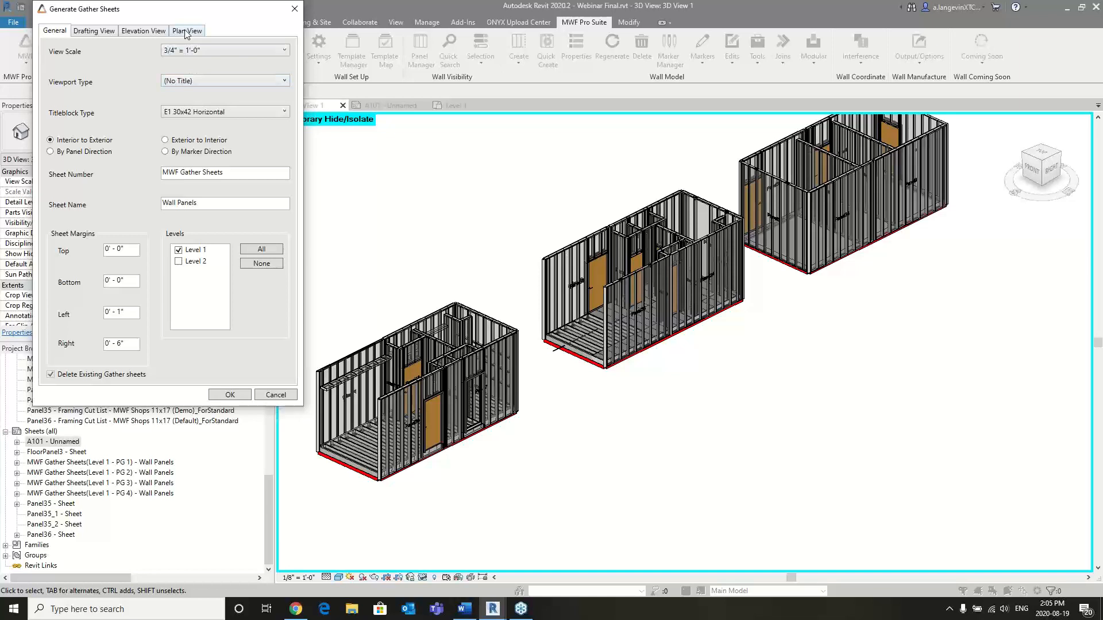
pyautogui.click(276, 395)
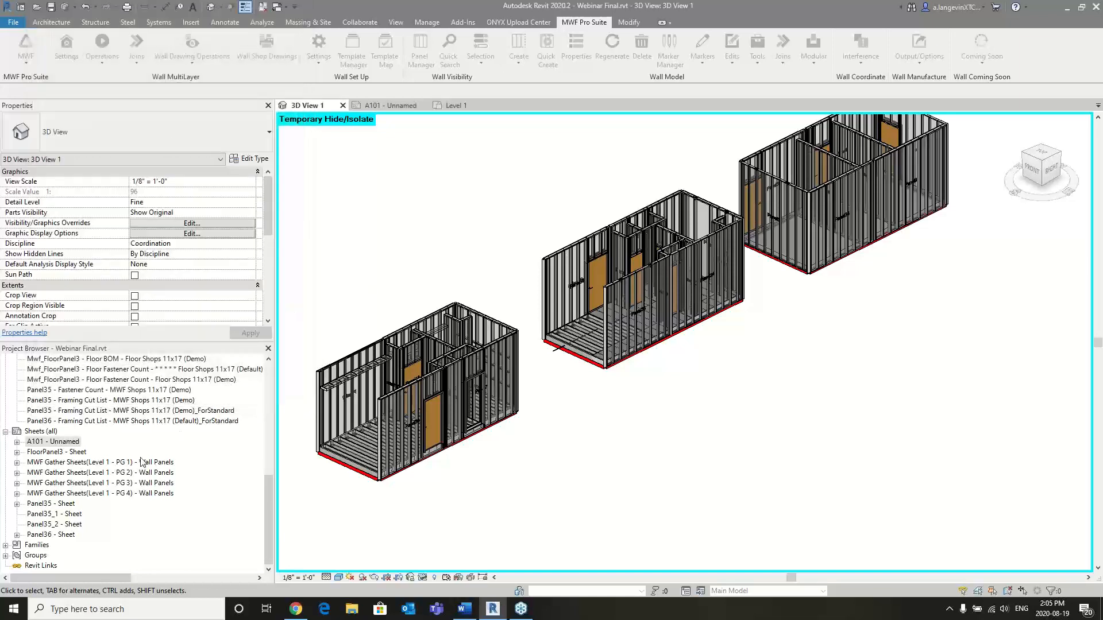
# - Open the existing sheet MWF Gather Sheets(Level 1 - PG 1), dismiss the save reminder, and examine its wall panel elevations up close
pyautogui.click(125, 463)
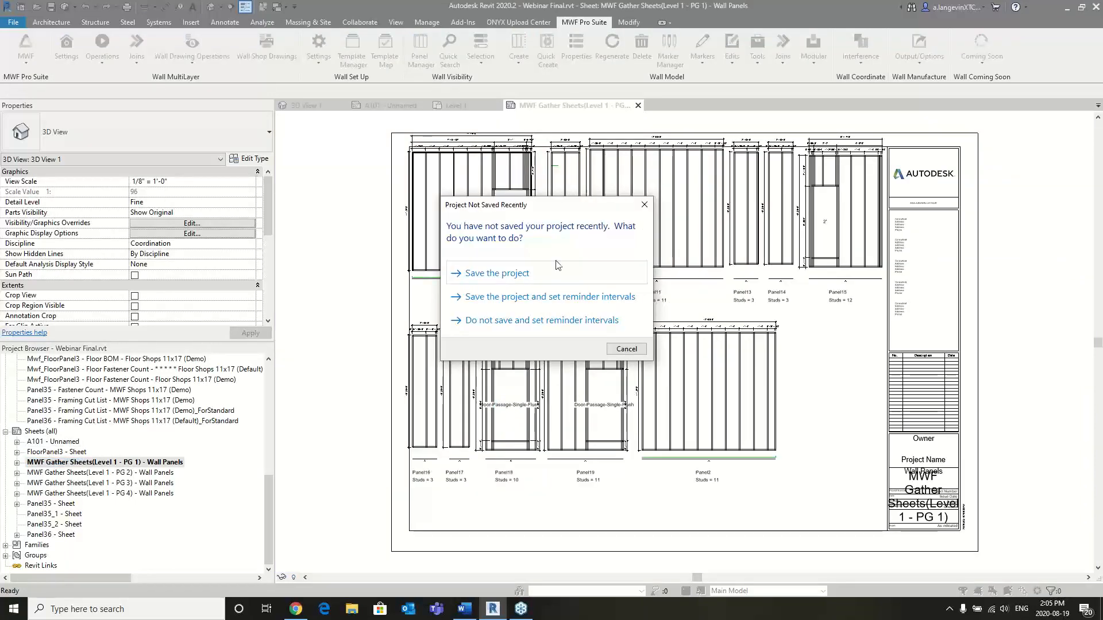
pyautogui.click(642, 205)
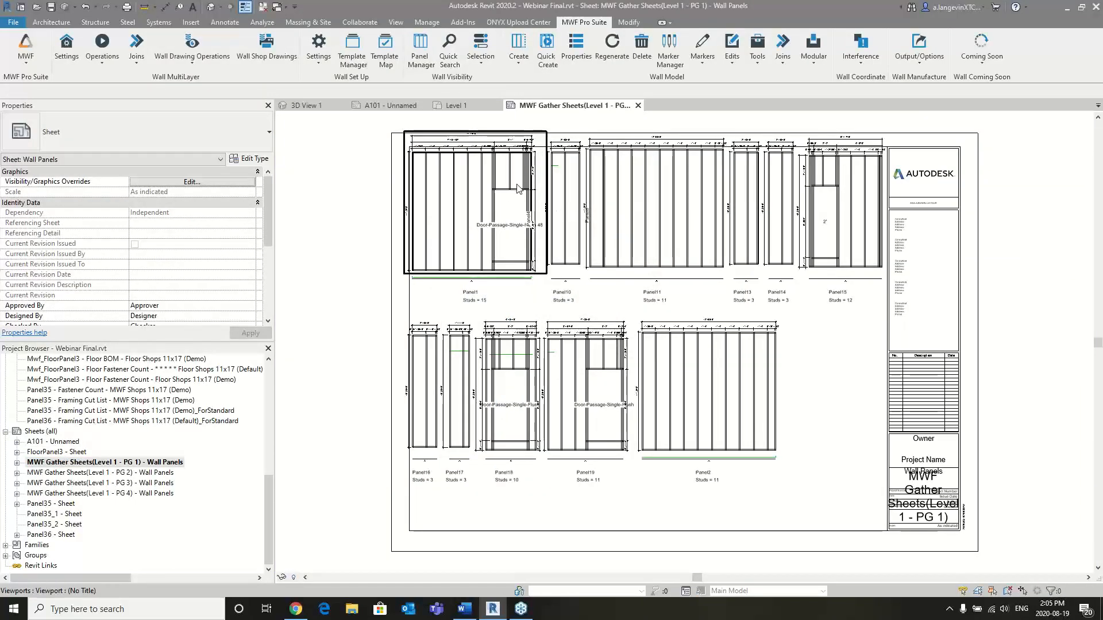
pyautogui.scroll(2, 523, 190)
pyautogui.scroll(3, 522, 189)
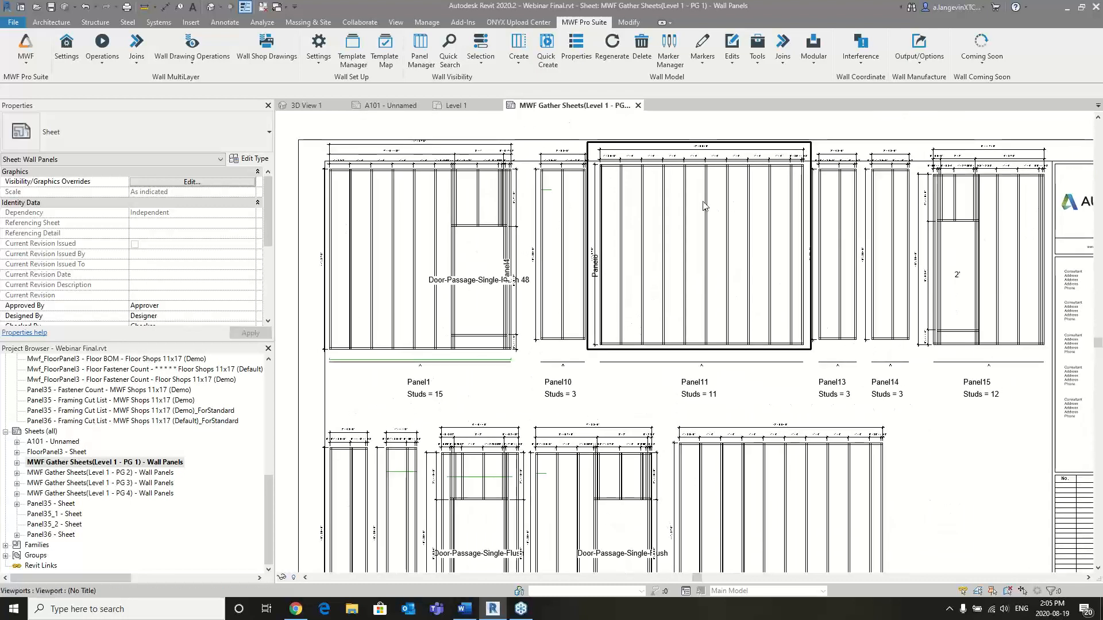
# - Examine the wall panel elevations, dimensions and stud count labels across the whole MWF Gather Sheets(Level 1 - PG 1) sheet
pyautogui.scroll(1, 560, 201)
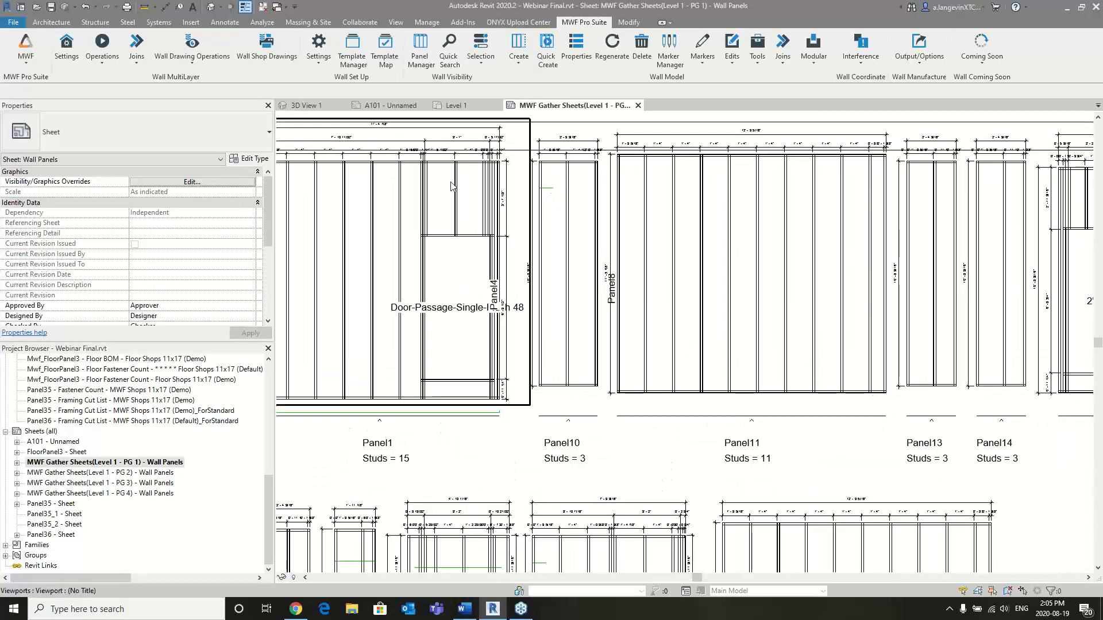
pyautogui.scroll(-1, 451, 186)
pyautogui.scroll(-1, 451, 186)
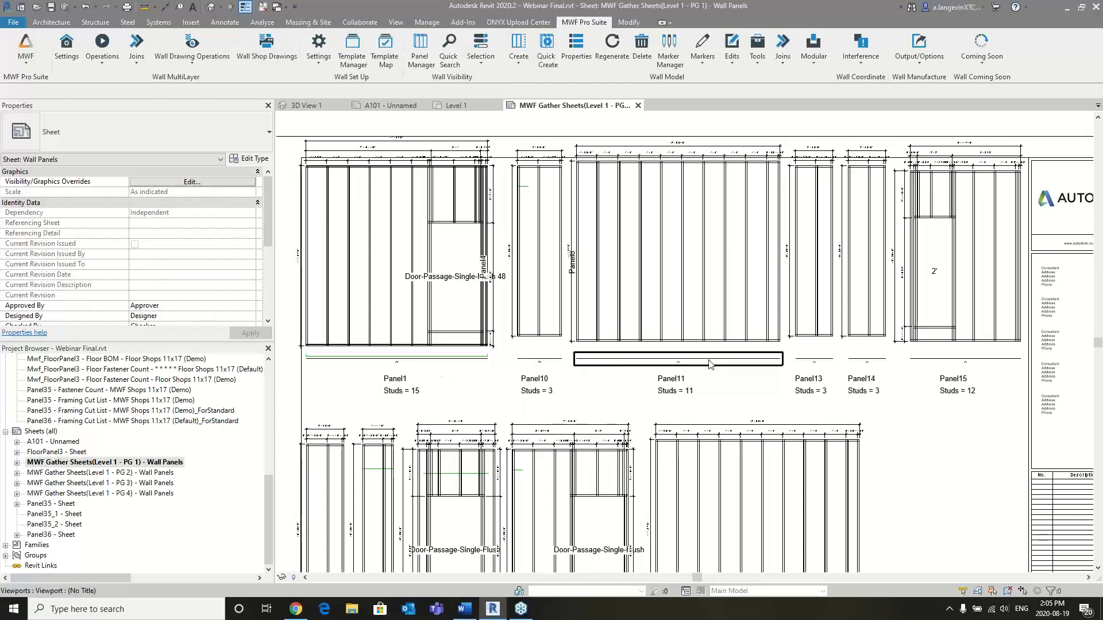
pyautogui.scroll(-2, 710, 365)
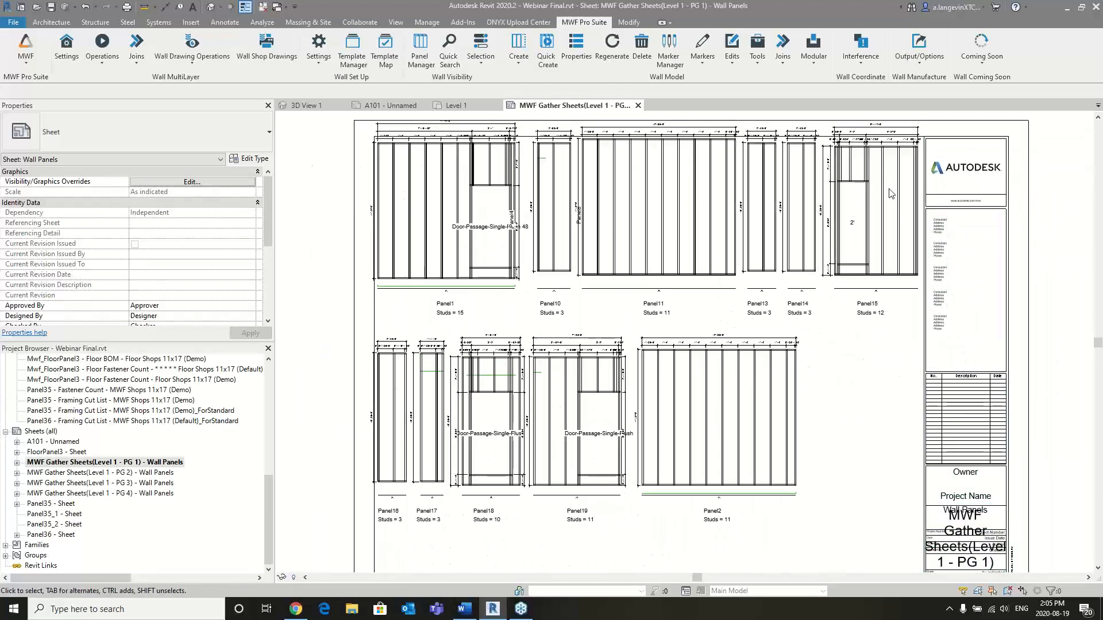
pyautogui.moveTo(890, 194); pyautogui.dragTo(889, 218, button='middle')
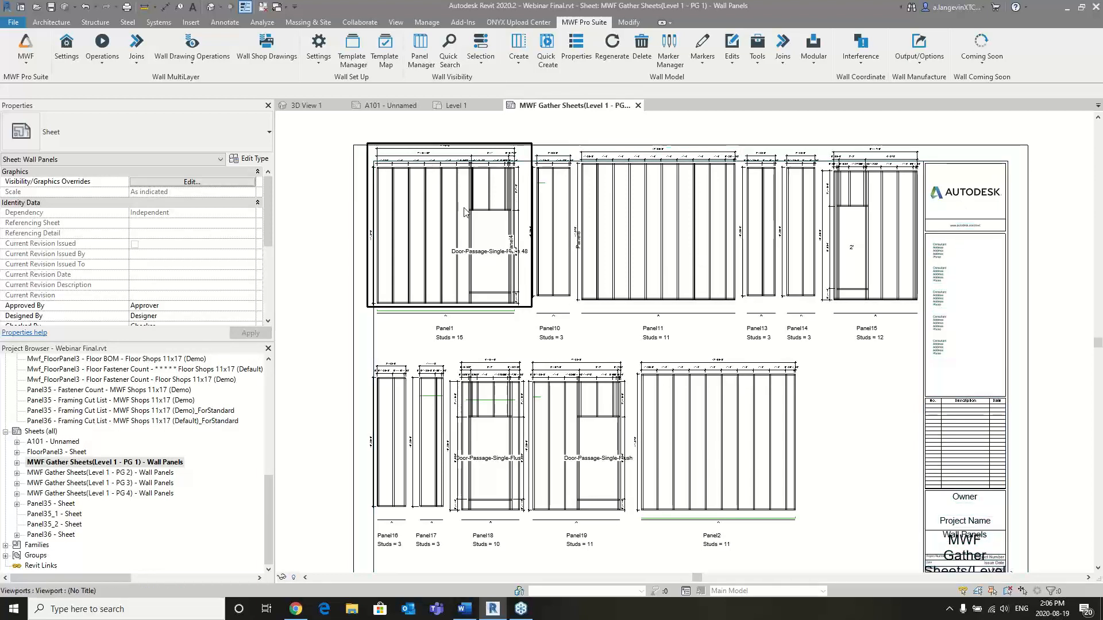
pyautogui.scroll(-1, 464, 211)
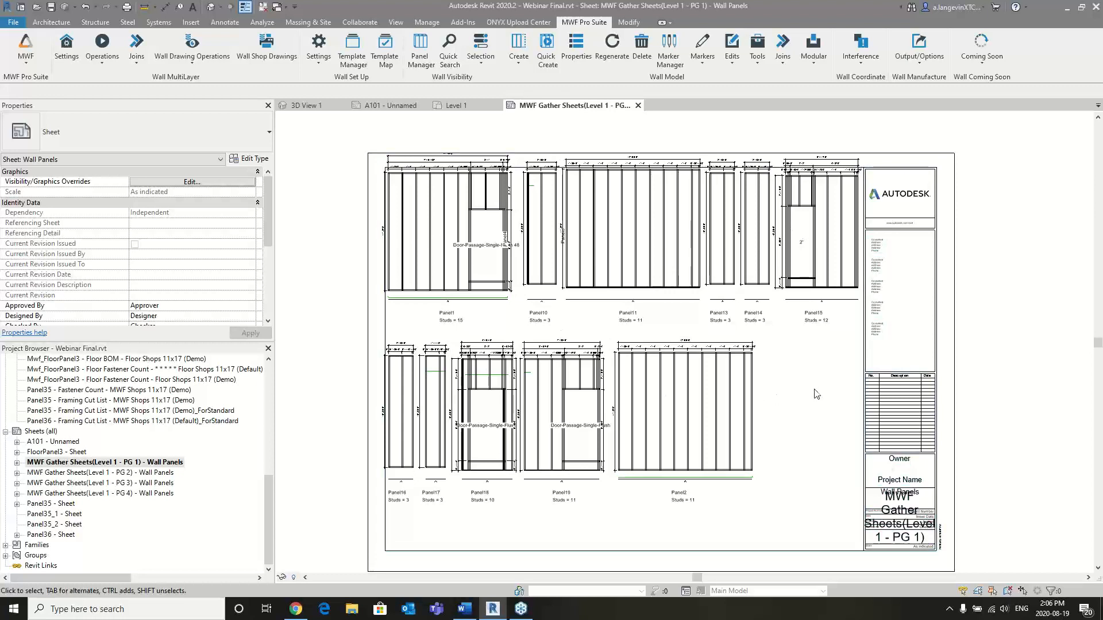
# - View the sheet MWF Gather Sheets(Level 1 - PG 2), and close both open gather sheets to return to the 3D view
pyautogui.click(105, 473)
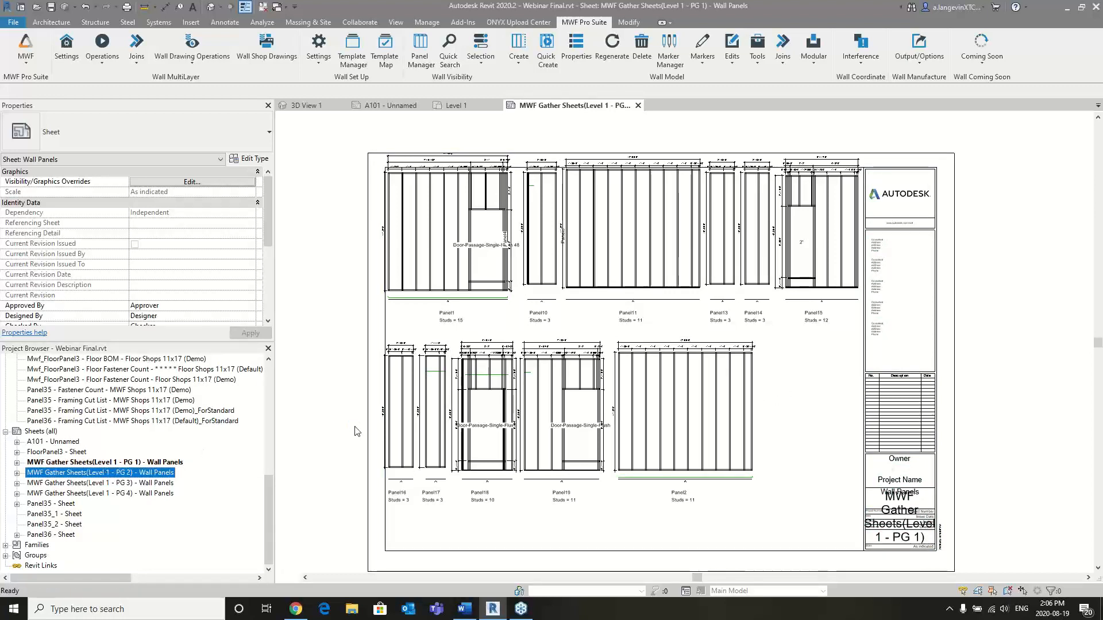
pyautogui.doubleClick(241, 473)
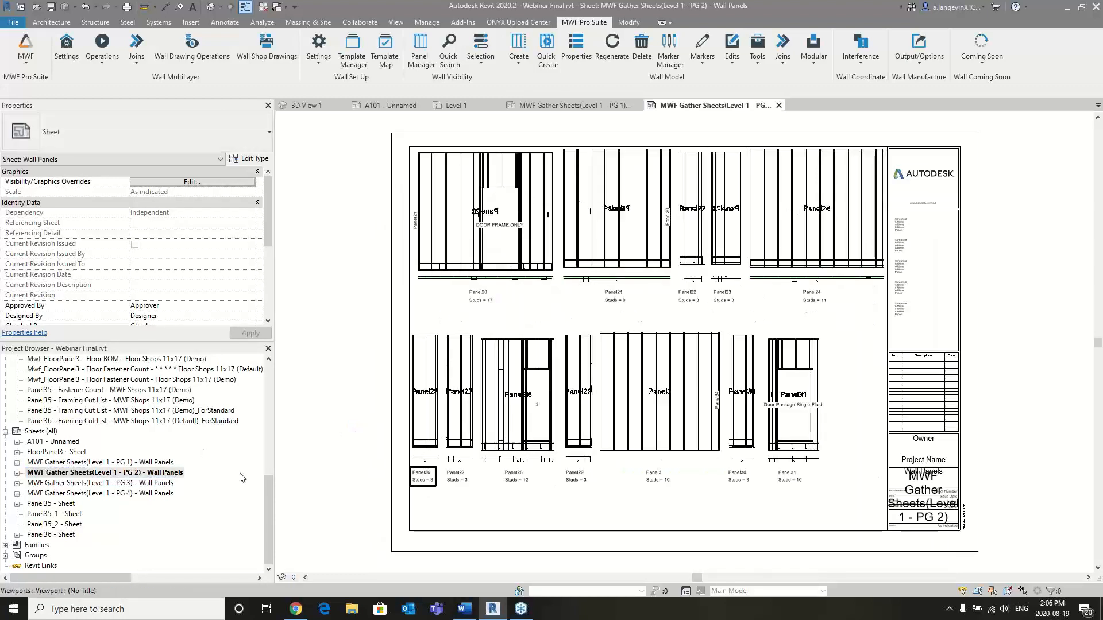
pyautogui.click(779, 105)
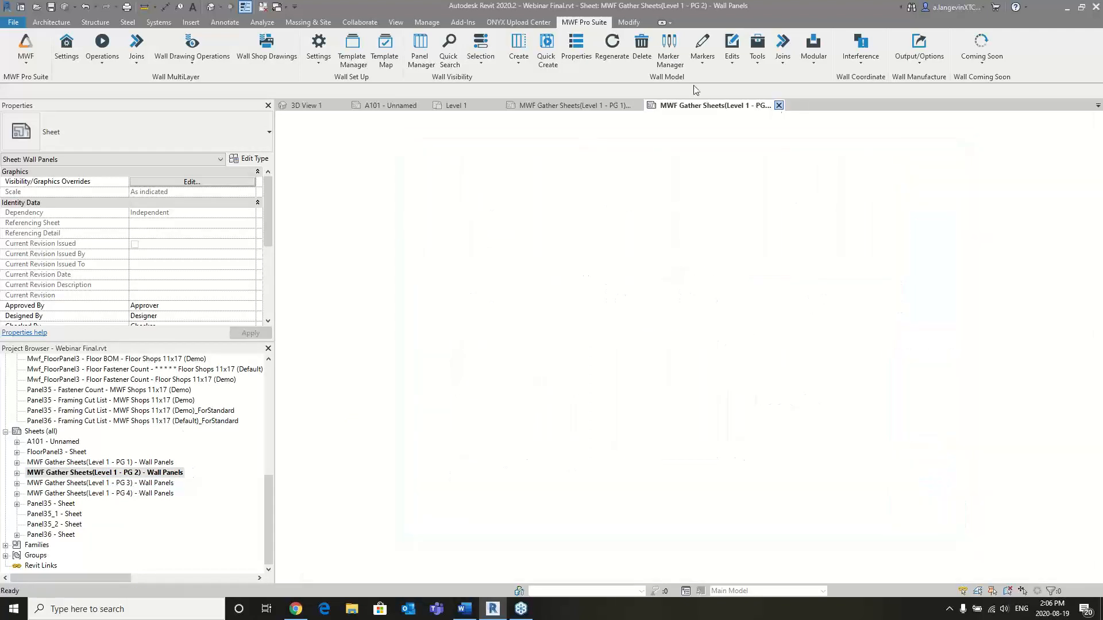
pyautogui.click(640, 105)
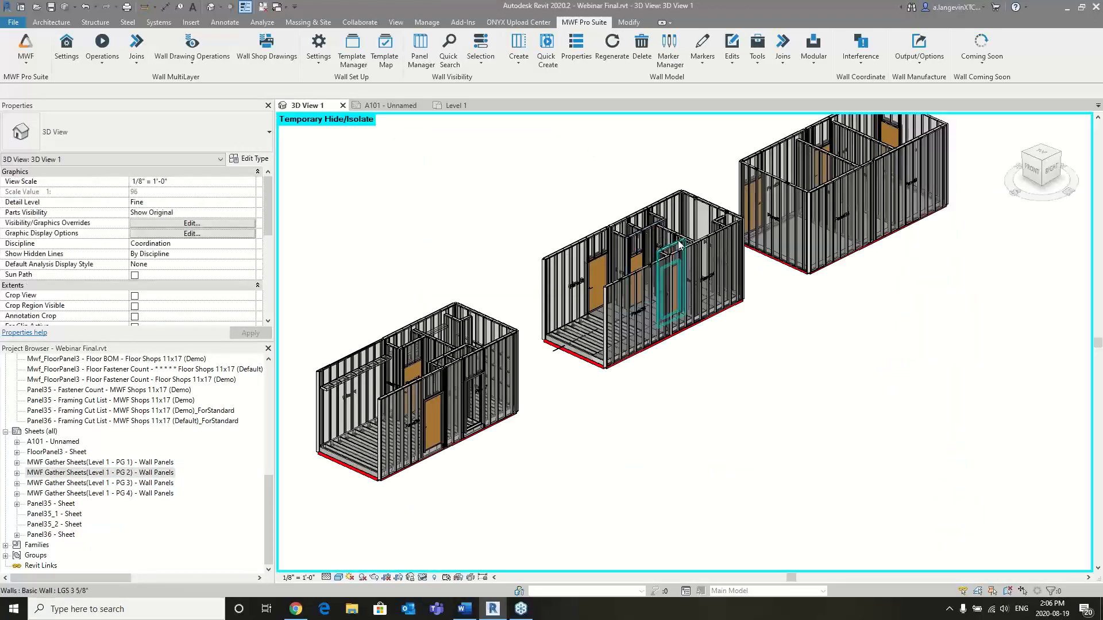
# - Generate the Level 1 wall gather sheets, replacing the existing ones, and open the new MWF Gather Sheets(Level 1 - PG 1)
pyautogui.click(182, 62)
pyautogui.click(188, 146)
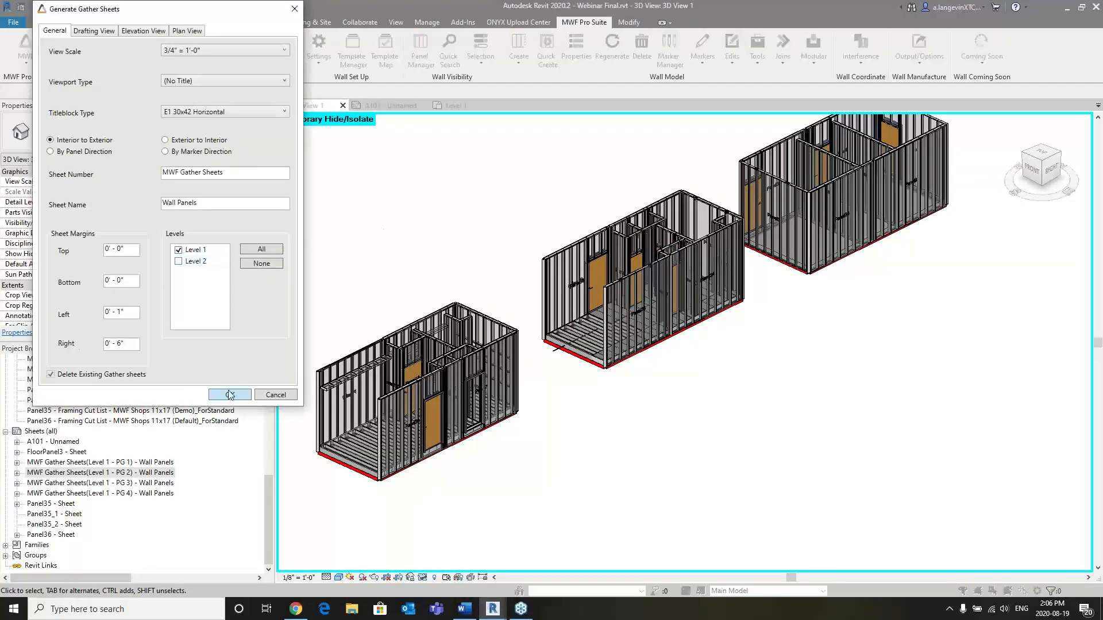
pyautogui.click(149, 33)
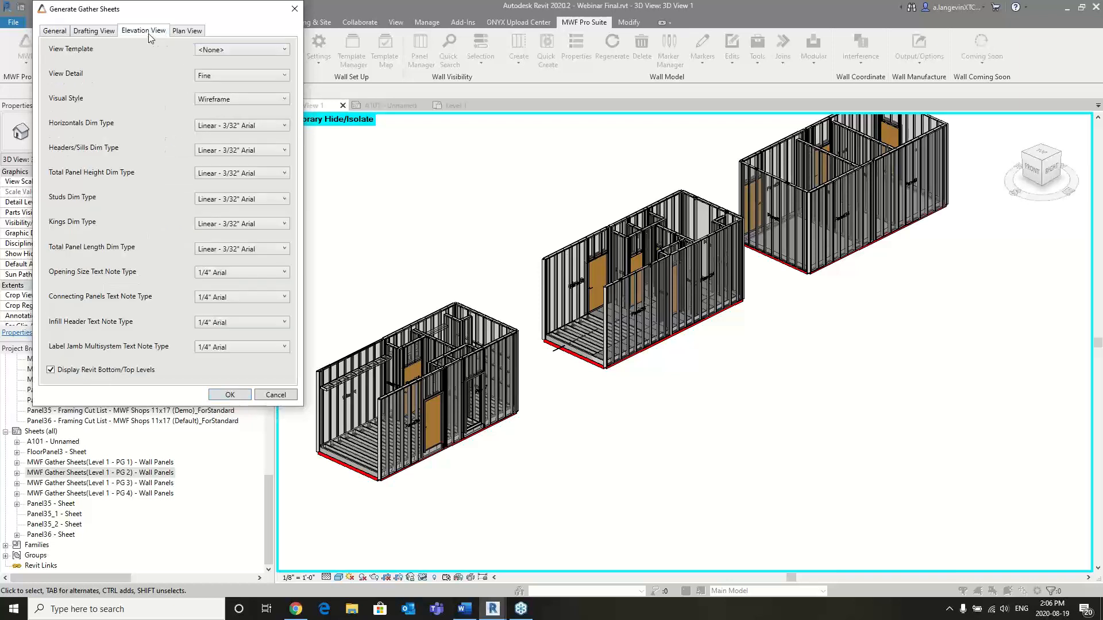
pyautogui.click(53, 31)
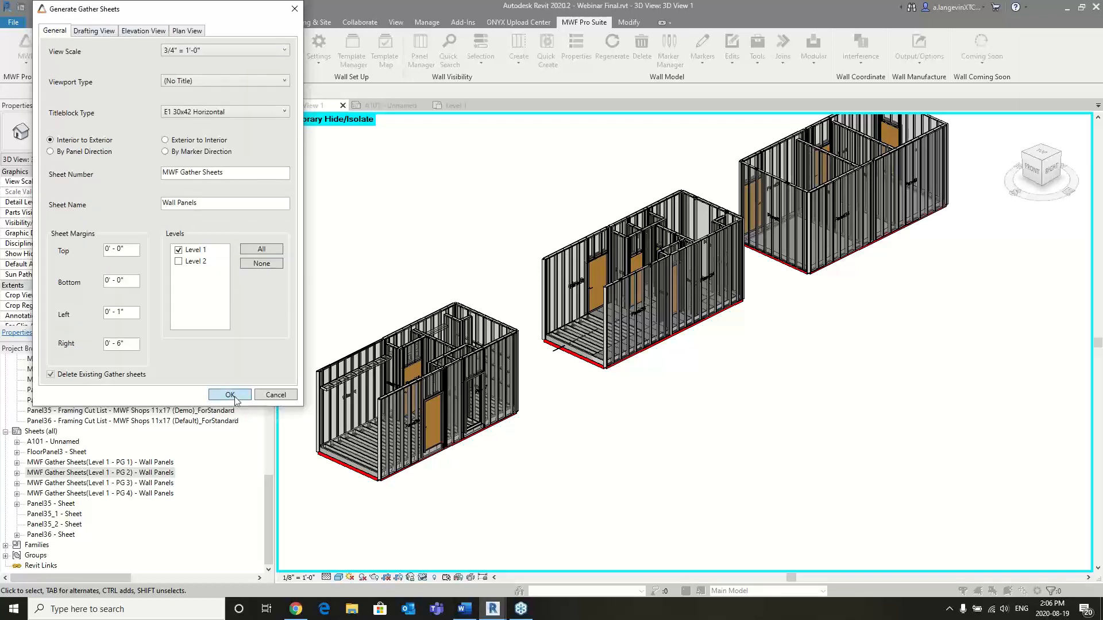
pyautogui.click(233, 396)
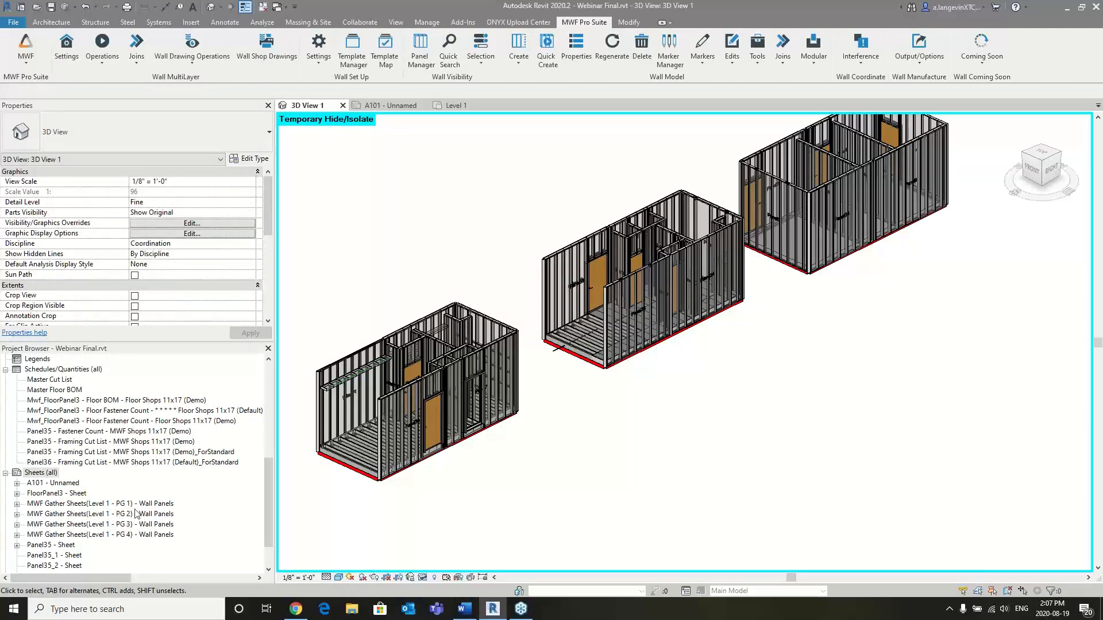
pyautogui.click(99, 505)
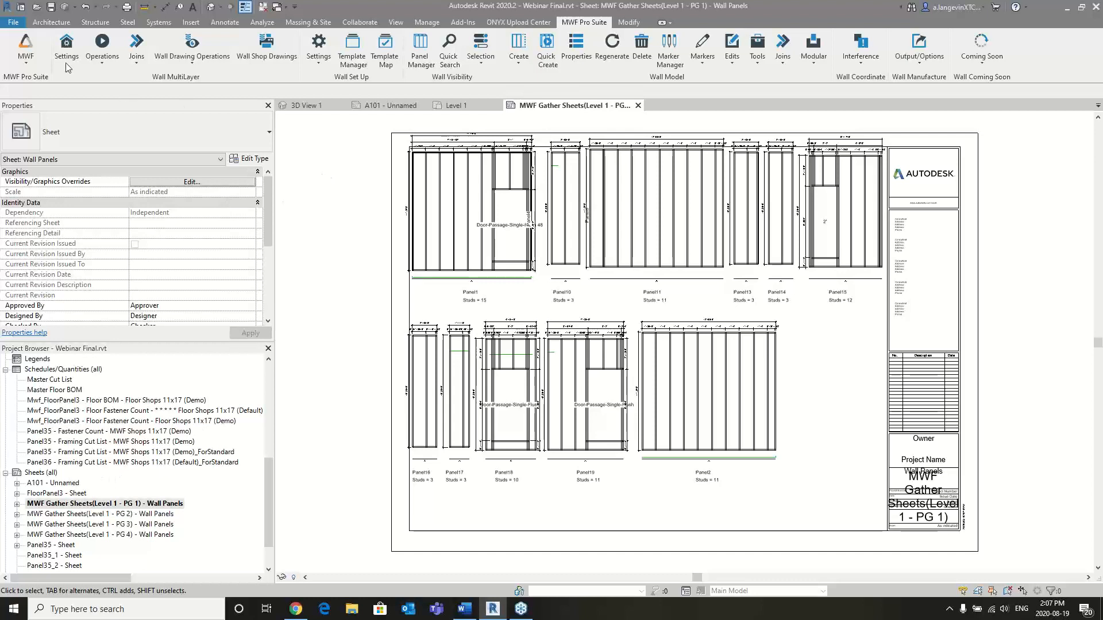
# - Select a vertical stud of Panel38 beside the door in 3D View 1 and inspect its BIMSF parameters
pyautogui.click(309, 107)
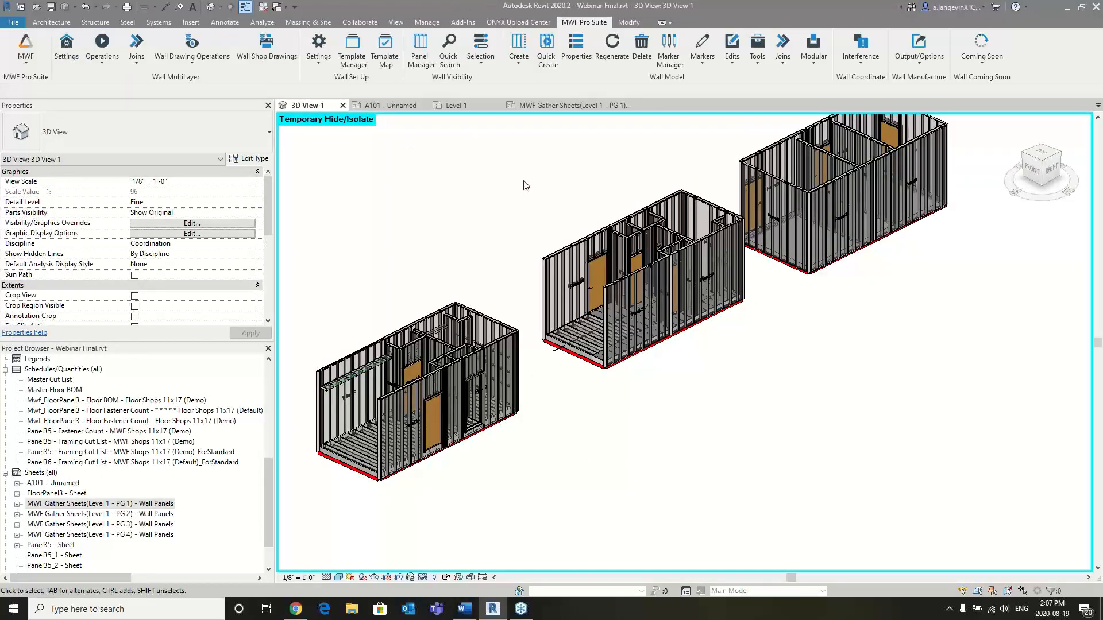
pyautogui.scroll(4, 612, 330)
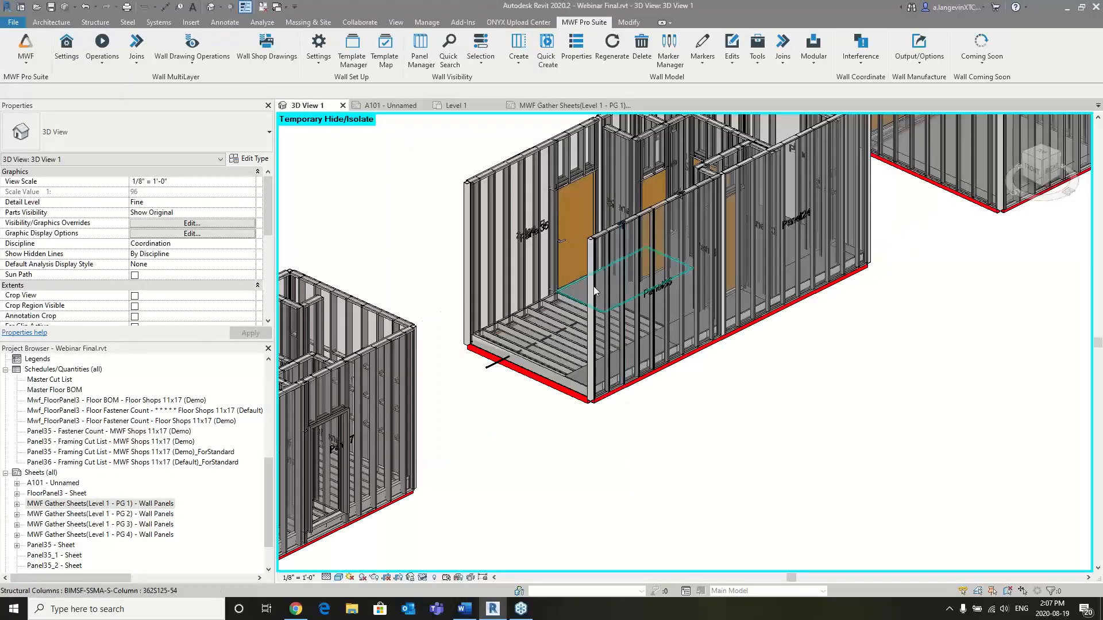
pyautogui.moveTo(531, 329); pyautogui.dragTo(802, 219, button='middle')
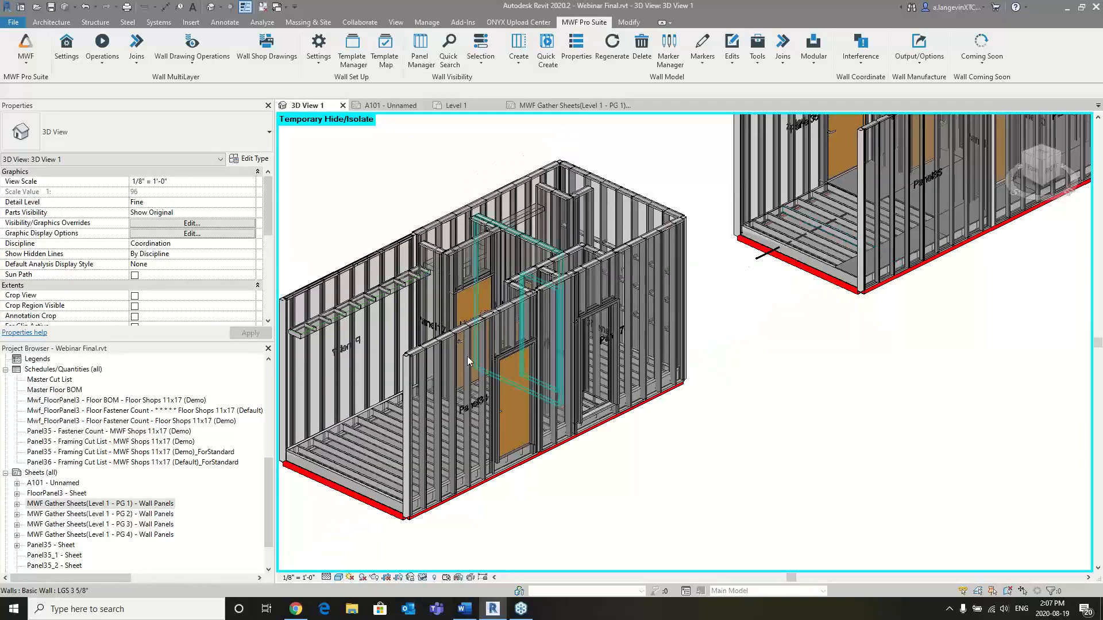
pyautogui.click(465, 357)
pyautogui.click(464, 381)
pyautogui.click(468, 355)
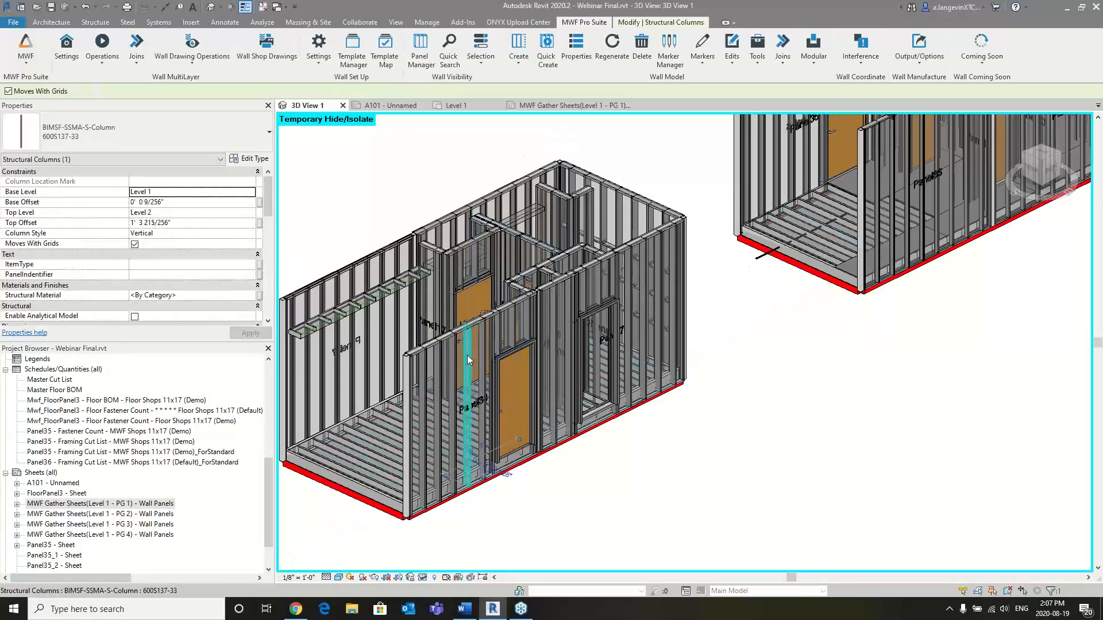
pyautogui.scroll(-5, 194, 270)
pyautogui.scroll(-3, 193, 271)
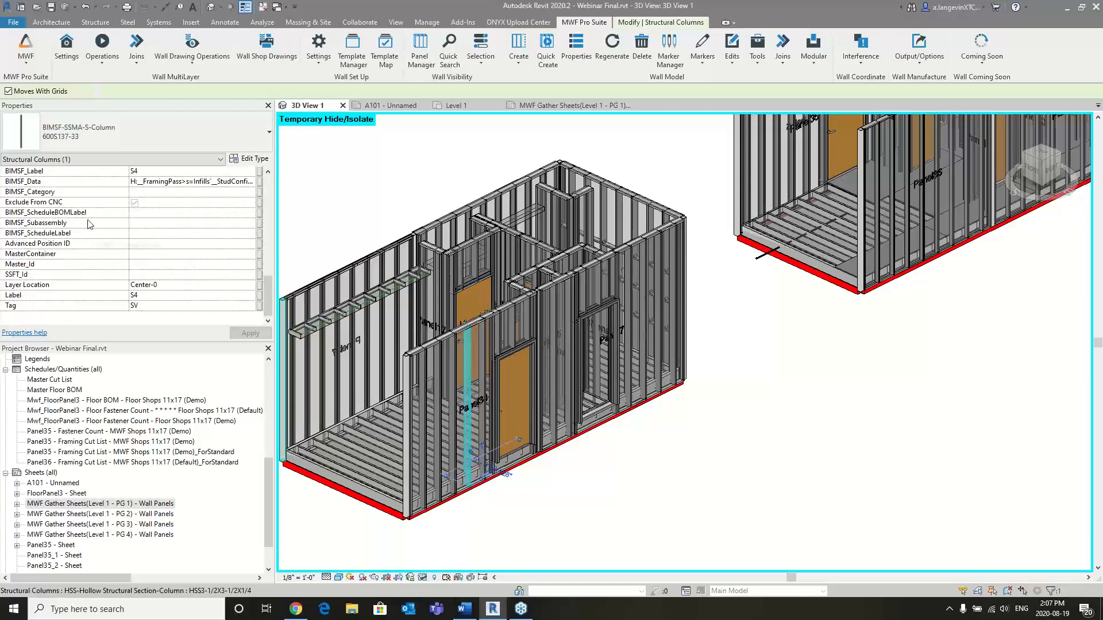
pyautogui.scroll(1, 69, 179)
pyautogui.scroll(-1, 78, 199)
# - Set the panel type Category of Panel38 to Exterior in its miscellaneous MWF properties
pyautogui.click(576, 48)
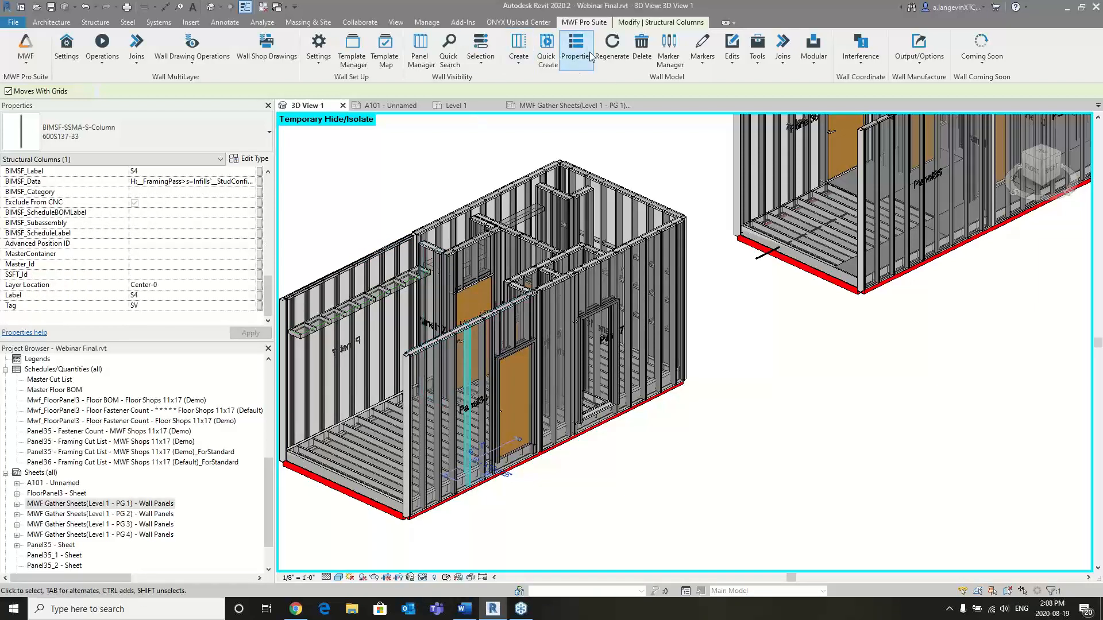
pyautogui.click(548, 210)
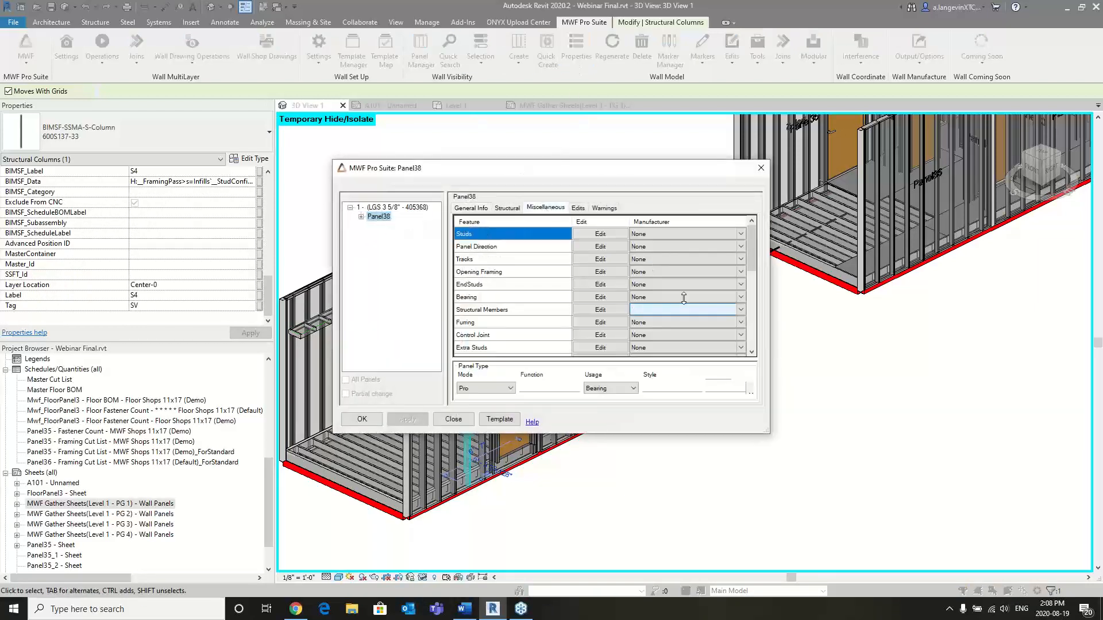
pyautogui.scroll(2, 712, 270)
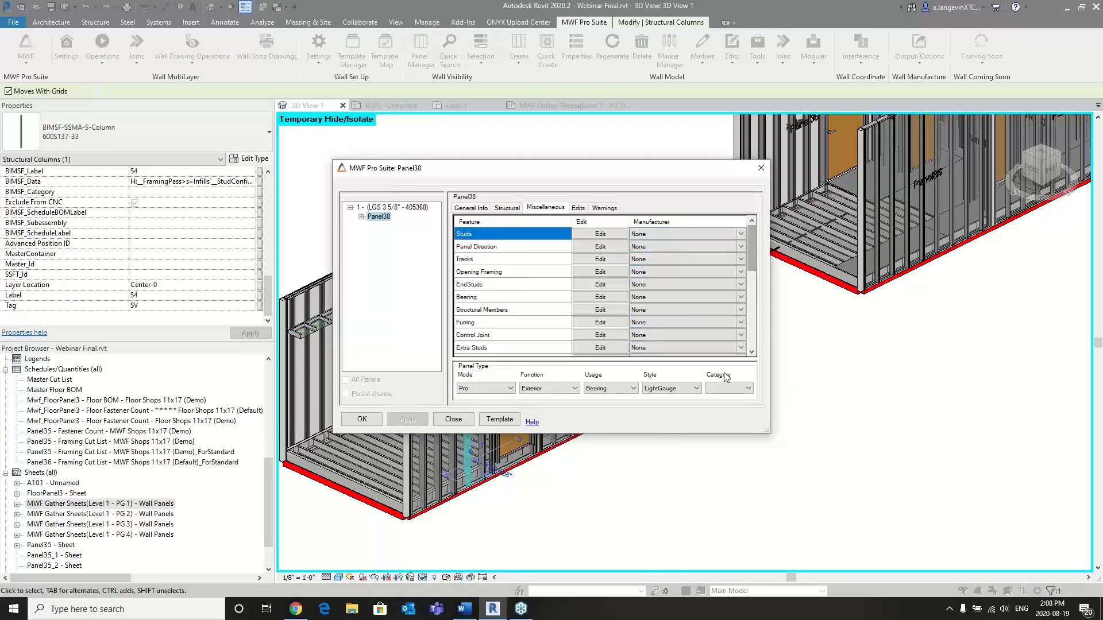
pyautogui.click(737, 389)
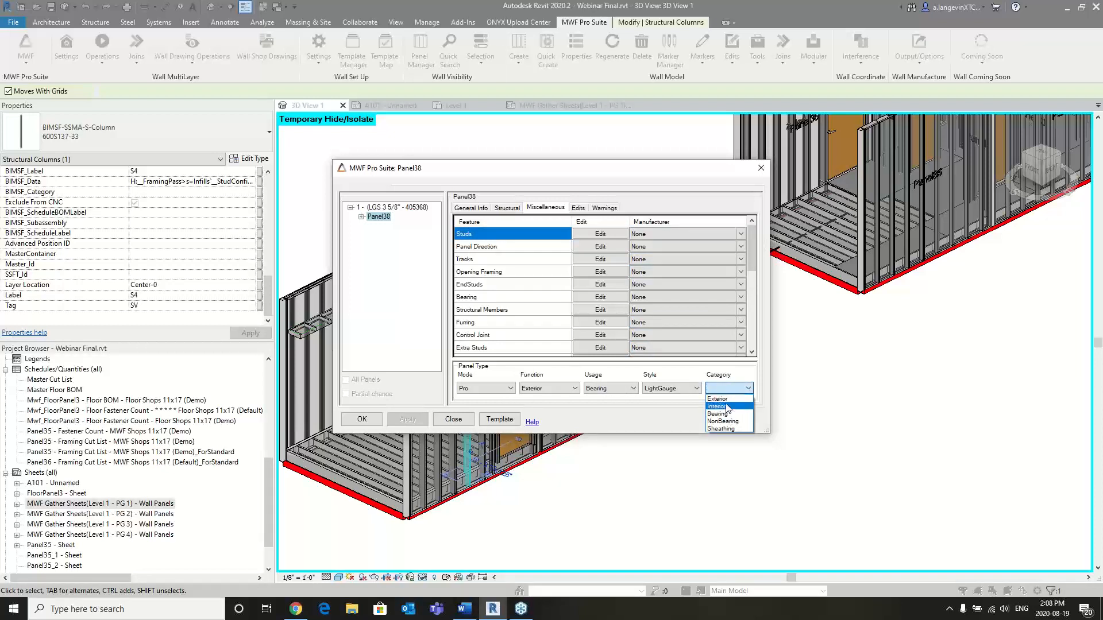
pyautogui.click(719, 399)
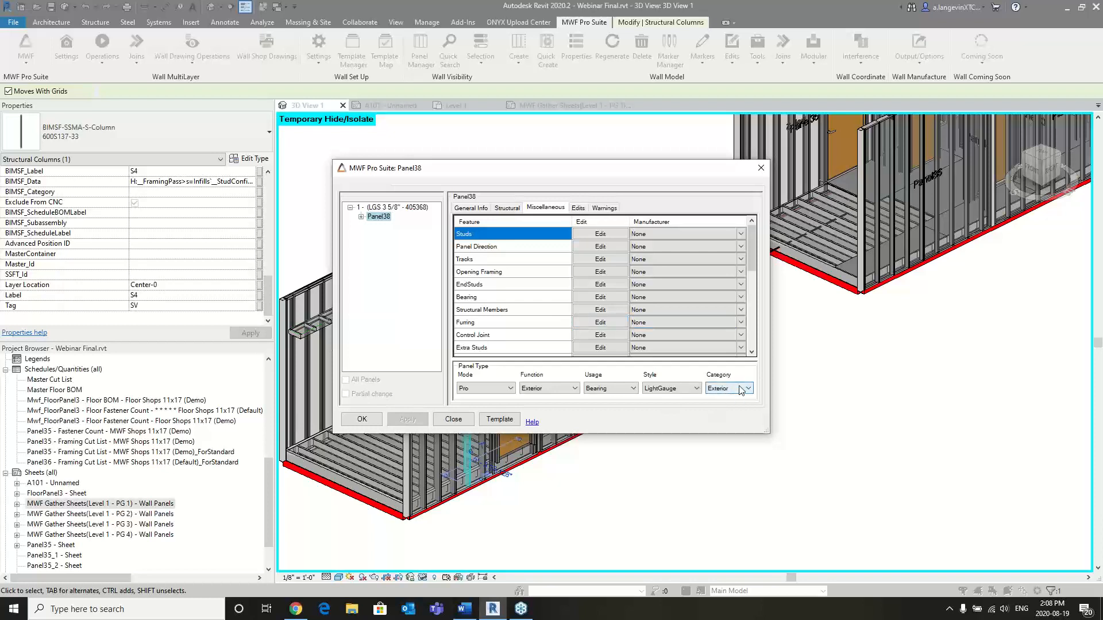
pyautogui.click(368, 427)
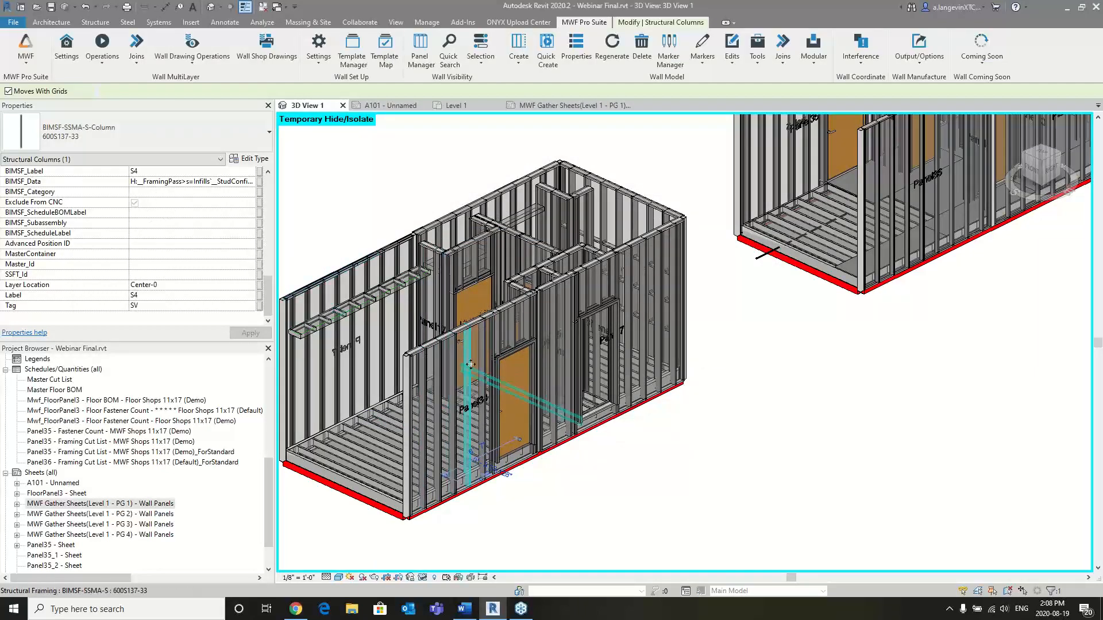
# - Regenerate Panel38 and check the BIMSF_Category parameter of the stud beside the door
pyautogui.click(611, 46)
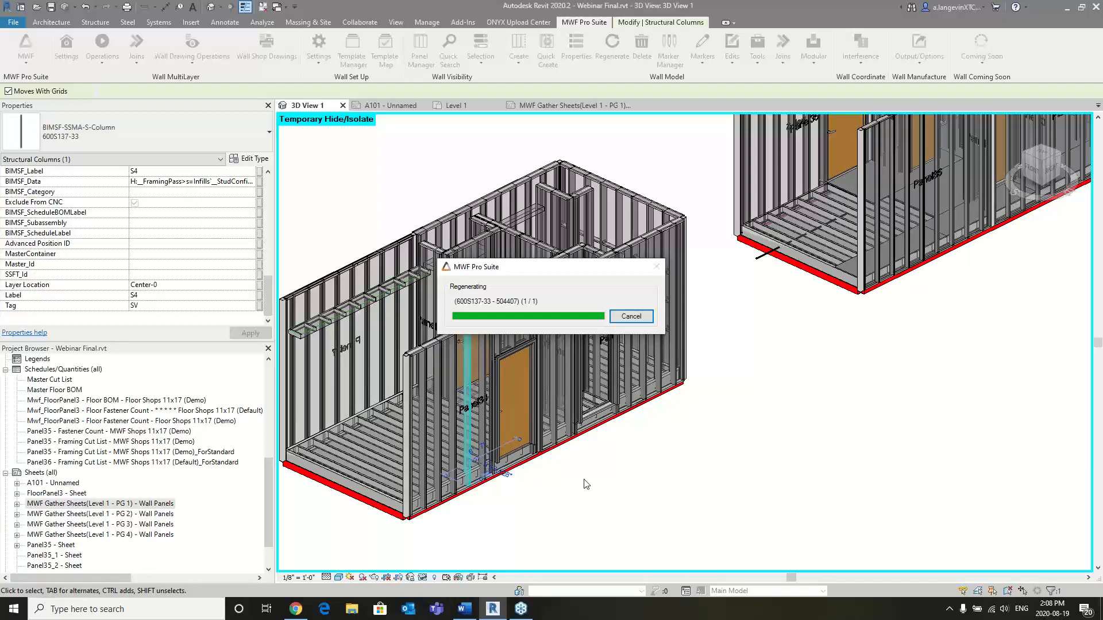
pyautogui.click(470, 342)
pyautogui.scroll(-3, 271, 278)
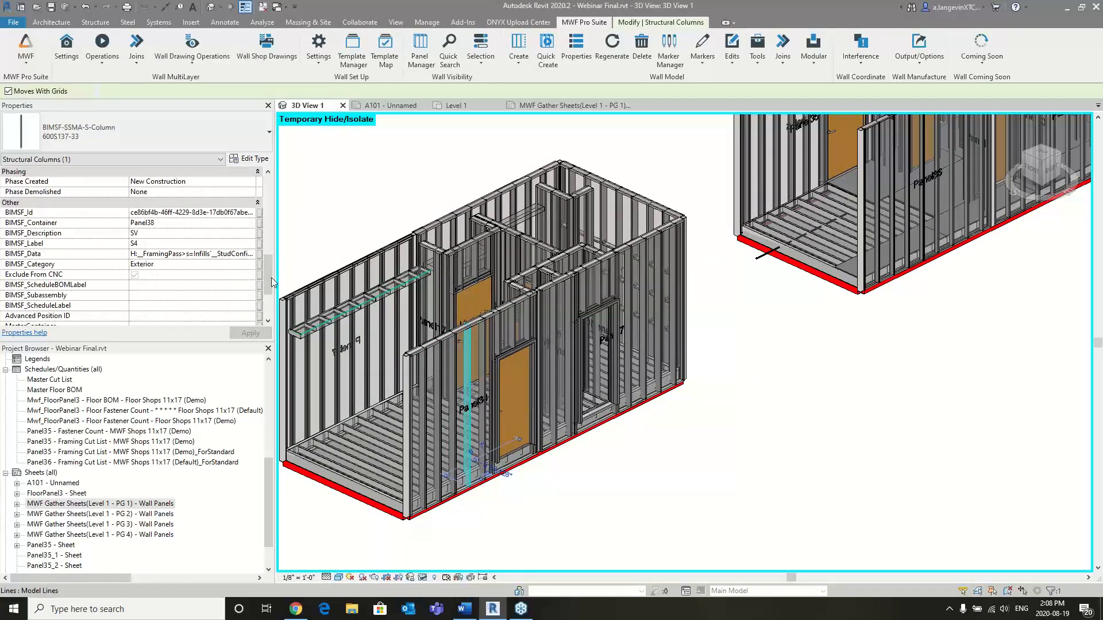
# - Use Set Panel Category to apply the Interior bundle category to Panel38
pyautogui.click(730, 63)
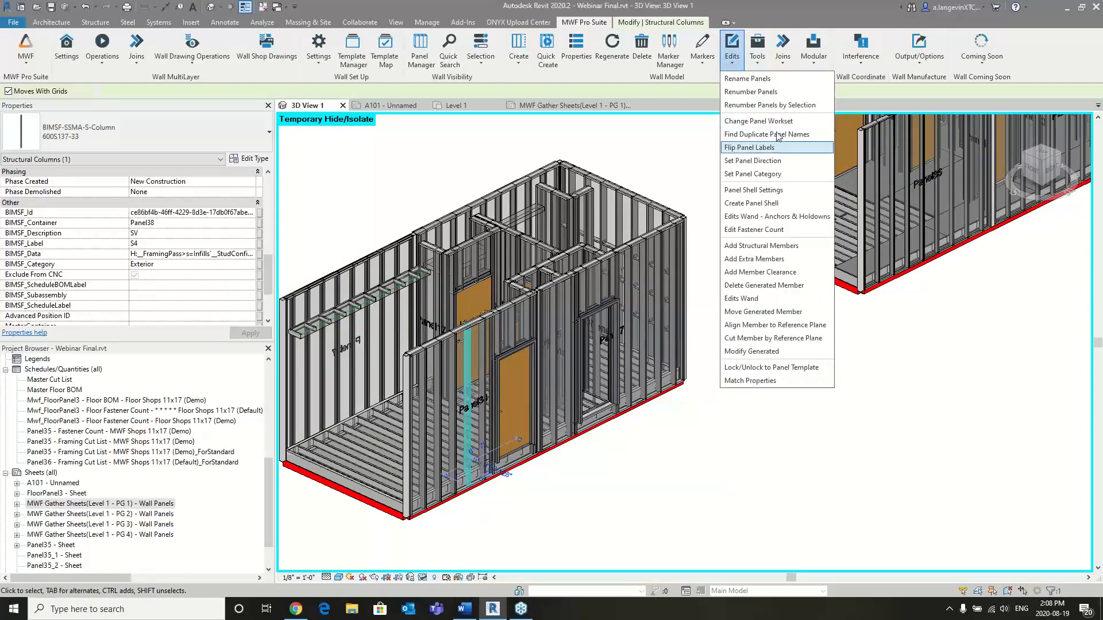
pyautogui.click(764, 175)
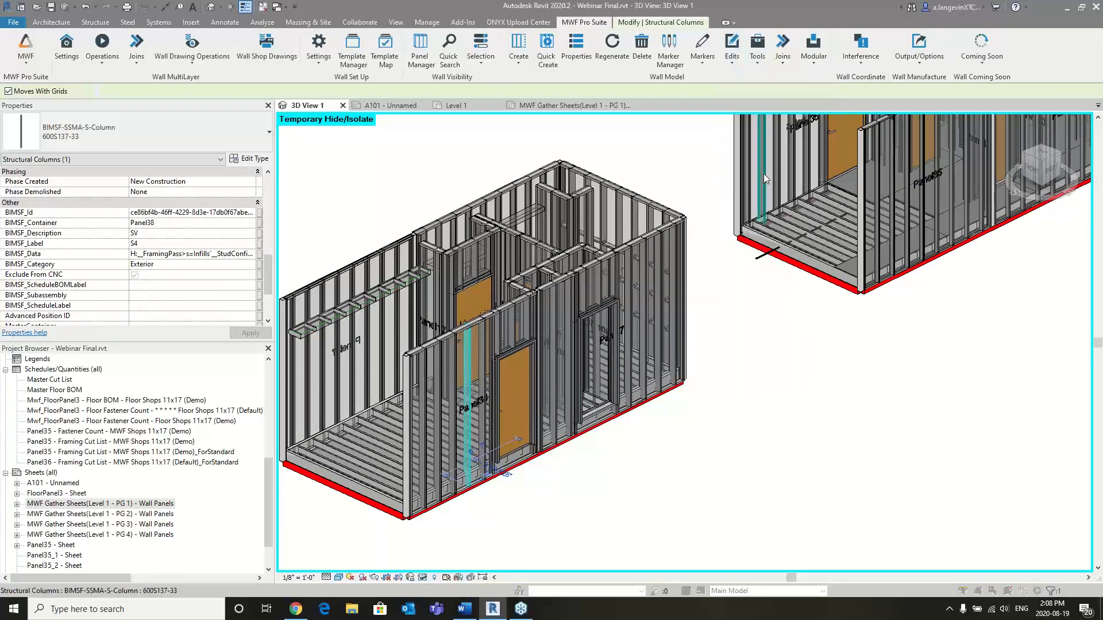
pyautogui.click(224, 142)
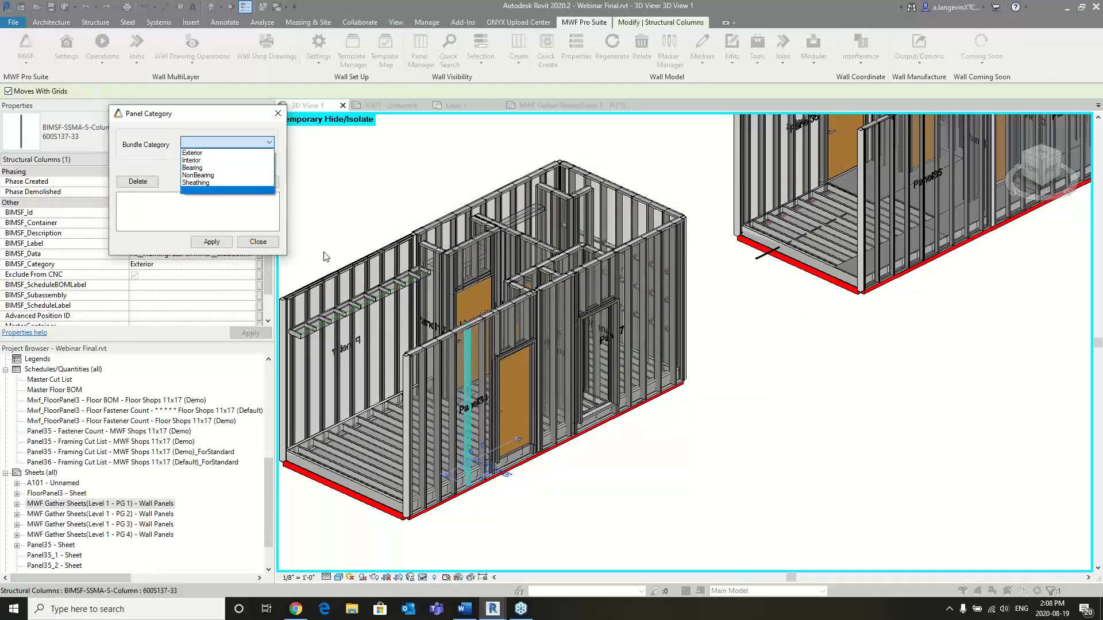
pyautogui.click(193, 160)
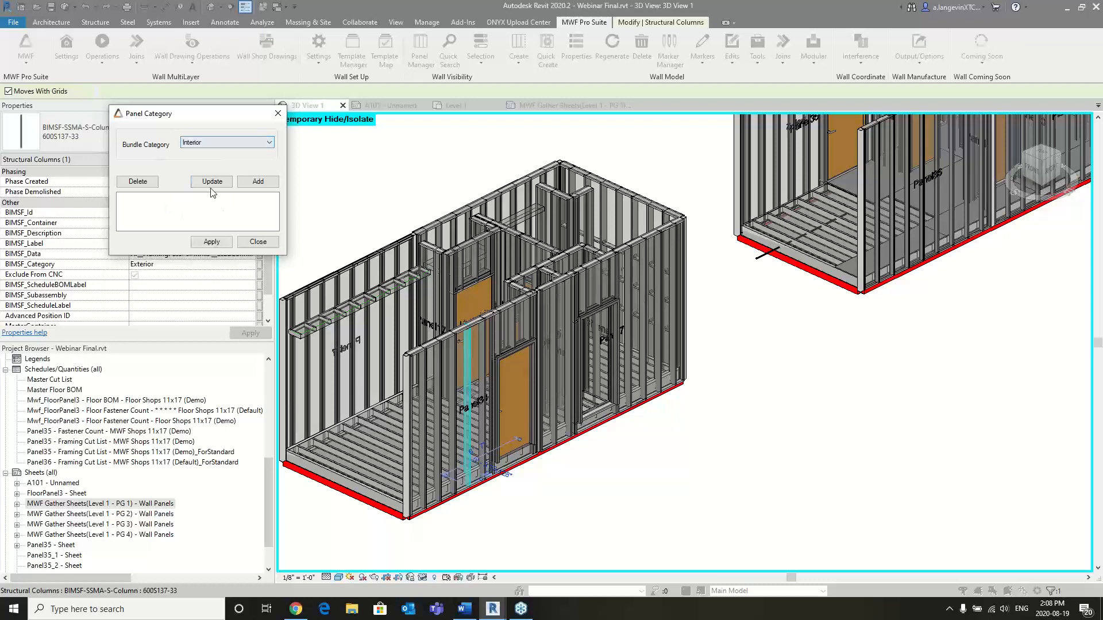
pyautogui.click(221, 243)
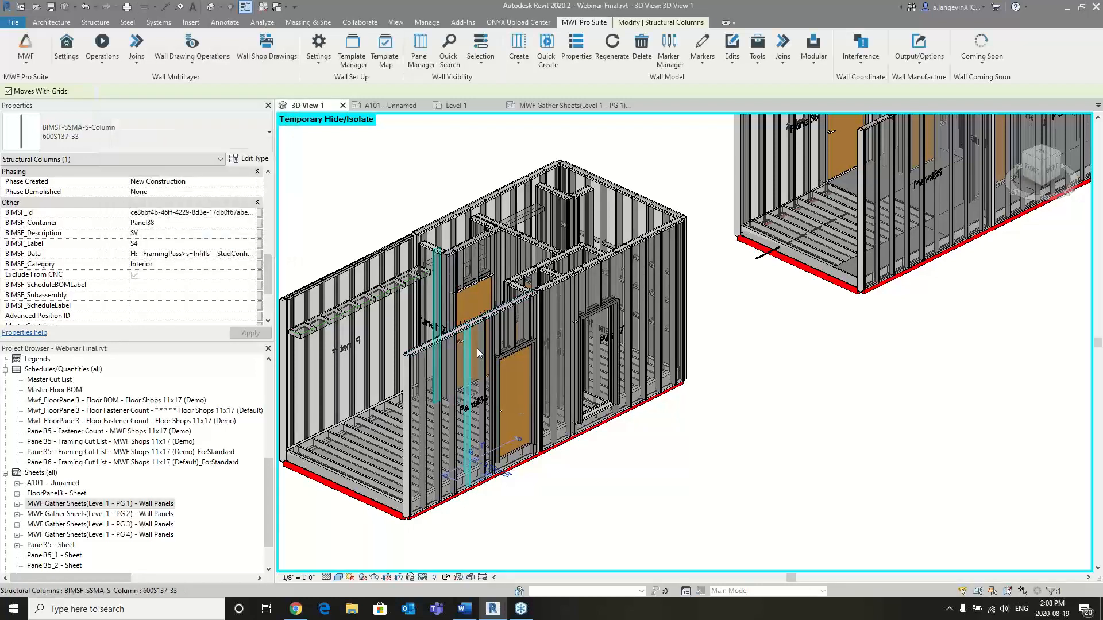
# - Select the stud near the front corner of Panel38 and check its BIMSF_Category value
pyautogui.scroll(2, 447, 351)
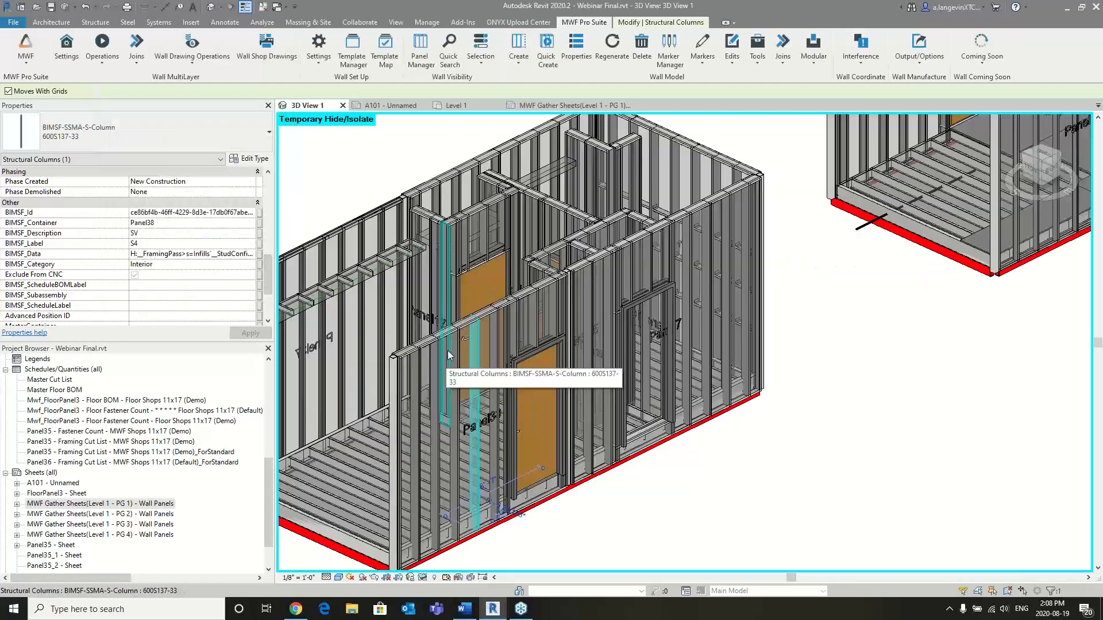
pyautogui.click(451, 328)
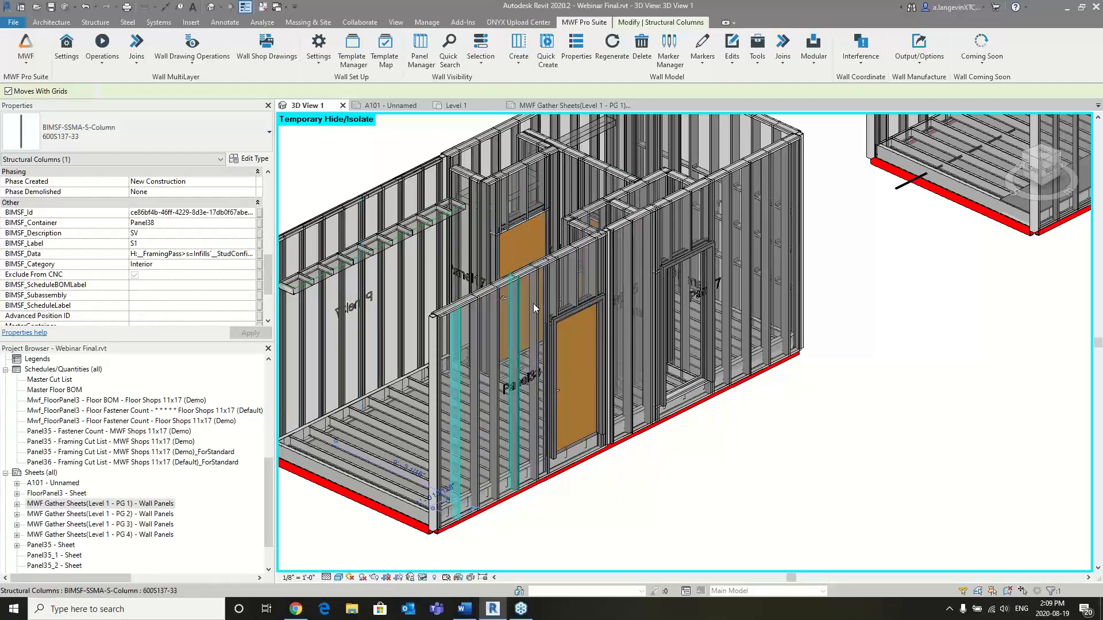
pyautogui.moveTo(894, 271); pyautogui.dragTo(920, 297, button='middle')
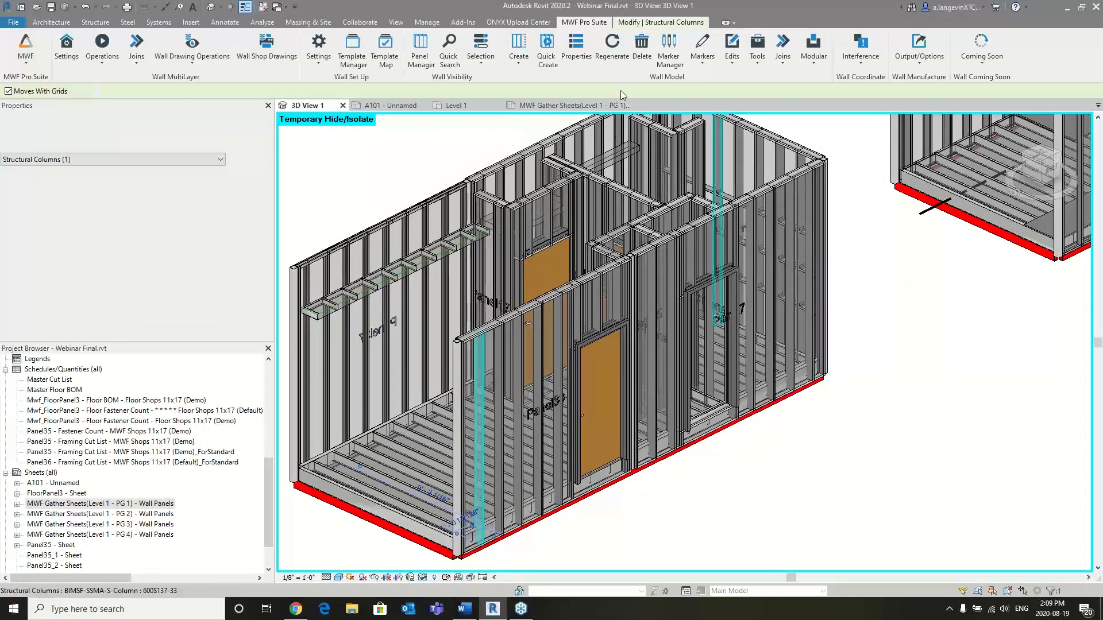
pyautogui.click(732, 58)
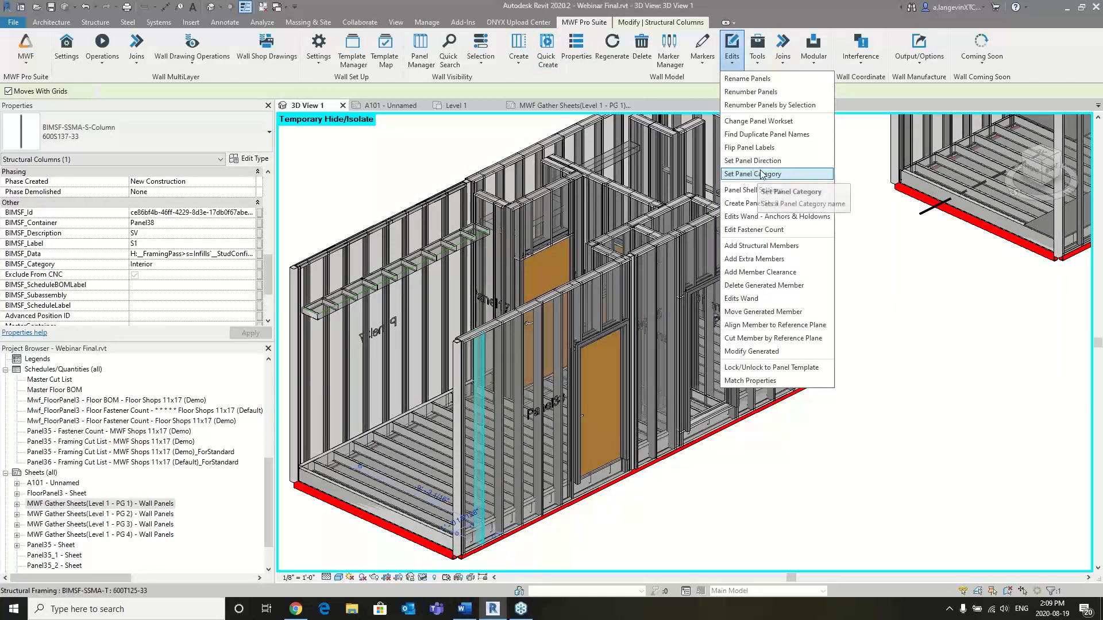
pyautogui.click(776, 173)
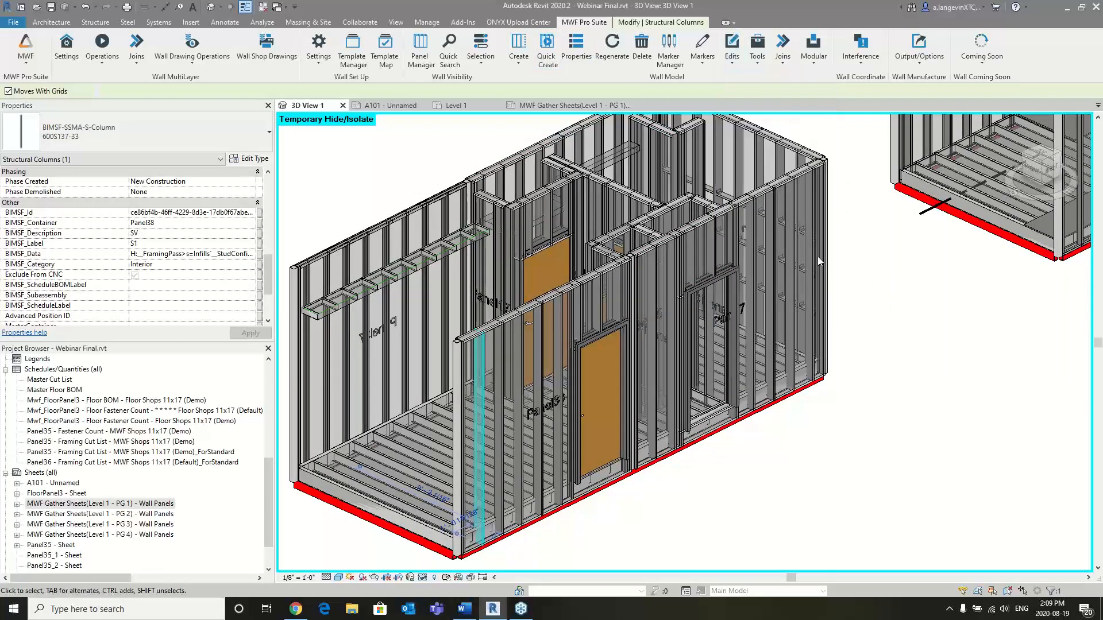
pyautogui.scroll(-2, 814, 255)
pyautogui.scroll(1, 774, 286)
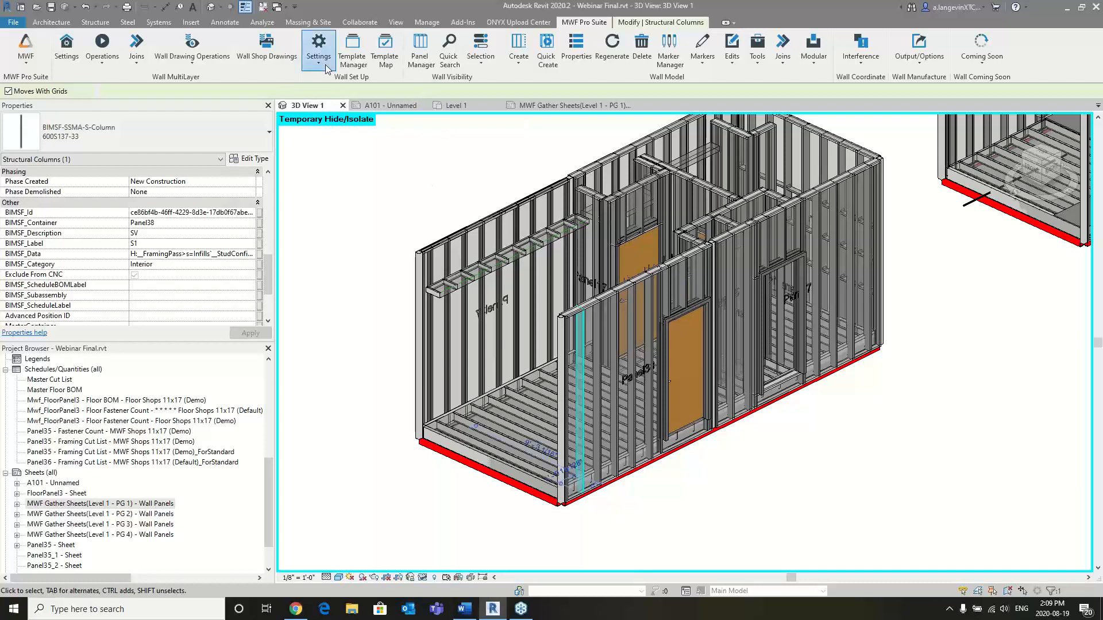
# - Lock Panel38 with a Framing Lock, leaving the lock comment empty
pyautogui.click(318, 47)
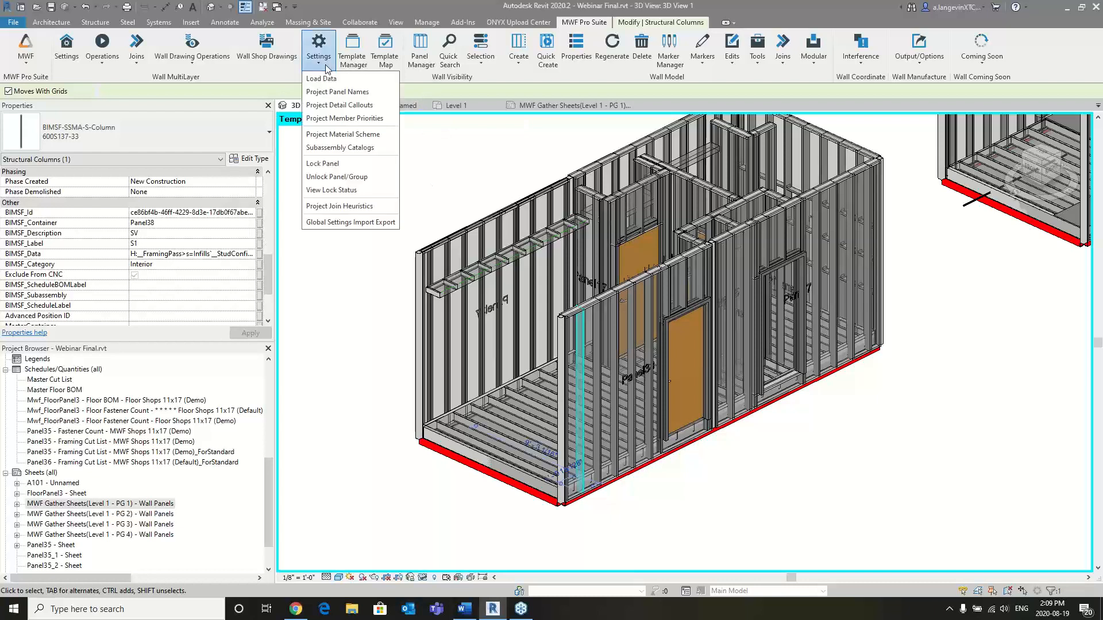
pyautogui.click(343, 165)
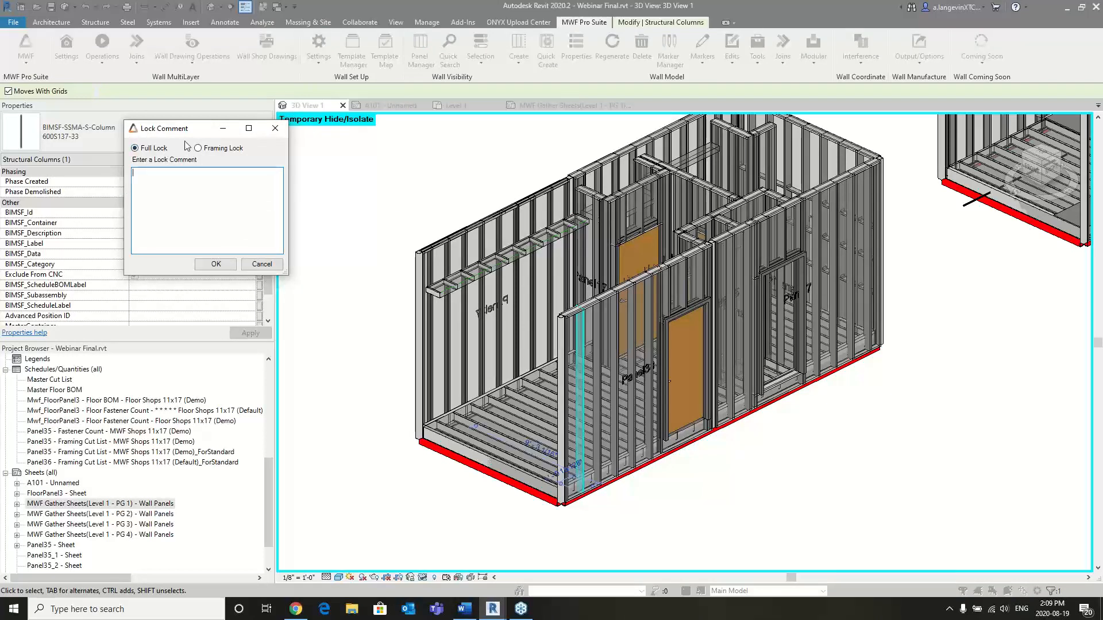
pyautogui.click(198, 149)
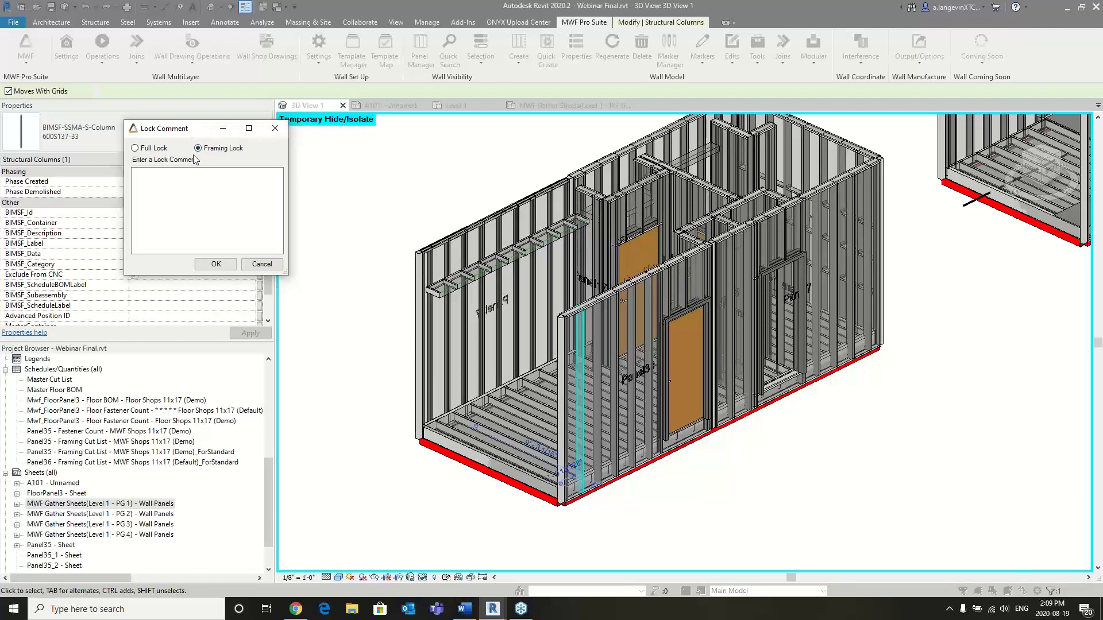
pyautogui.click(216, 263)
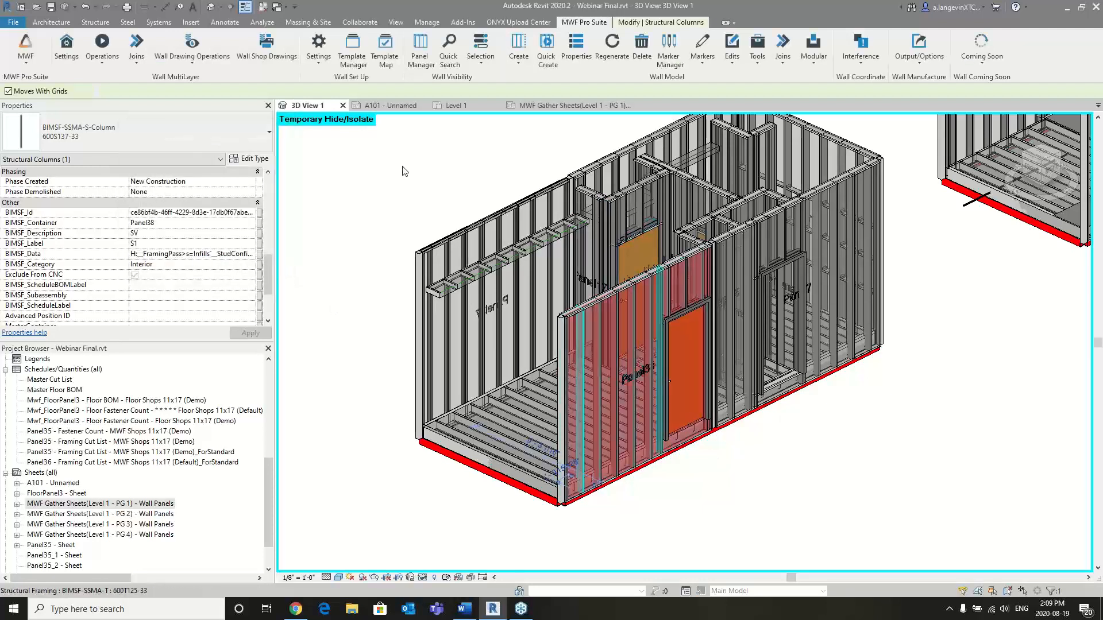
# - Unlock Panel38 using the Unlock Panel/Group command
pyautogui.click(319, 52)
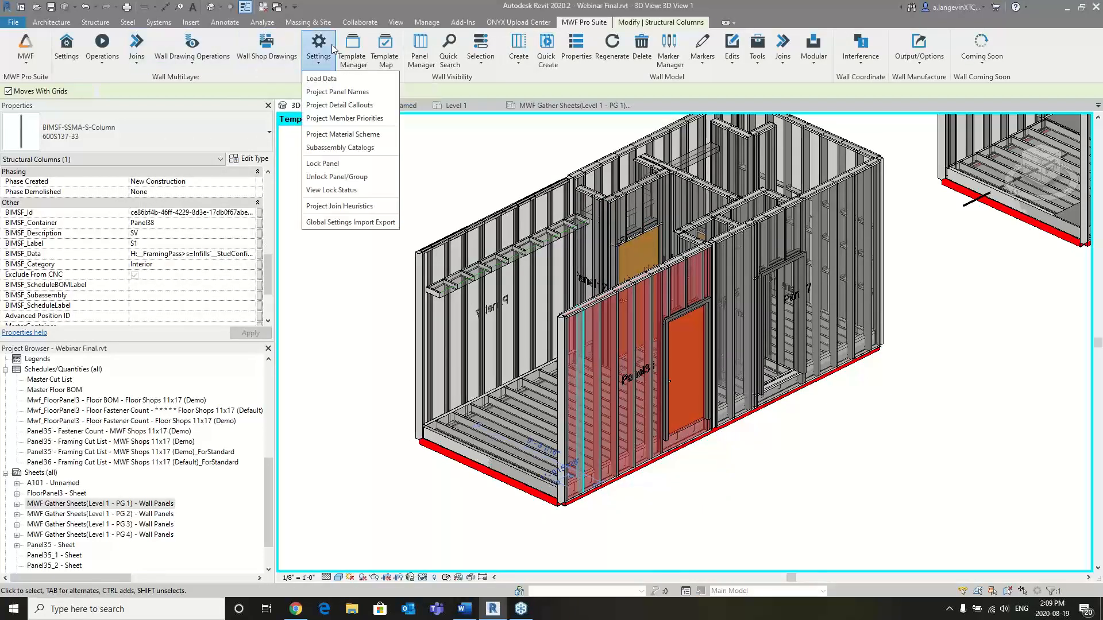
pyautogui.click(337, 177)
pyautogui.scroll(-1, 853, 437)
pyautogui.moveTo(916, 399); pyautogui.dragTo(846, 391, button='middle')
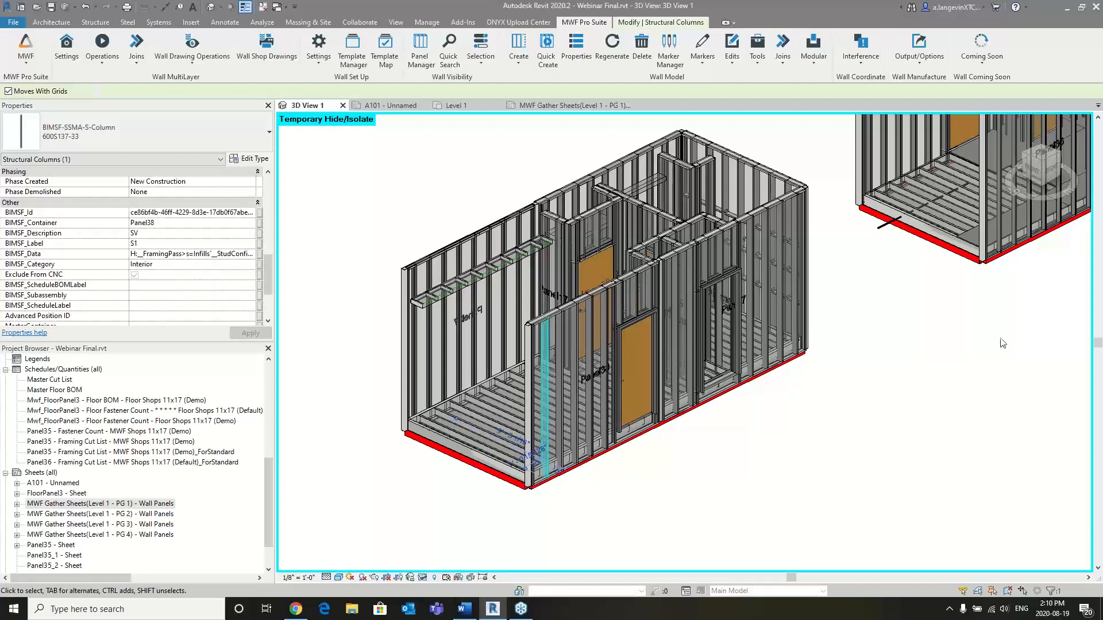
# - View the Fastener Count Settings of Panel38 through Edit Fastener Count and close them without changes
pyautogui.click(758, 58)
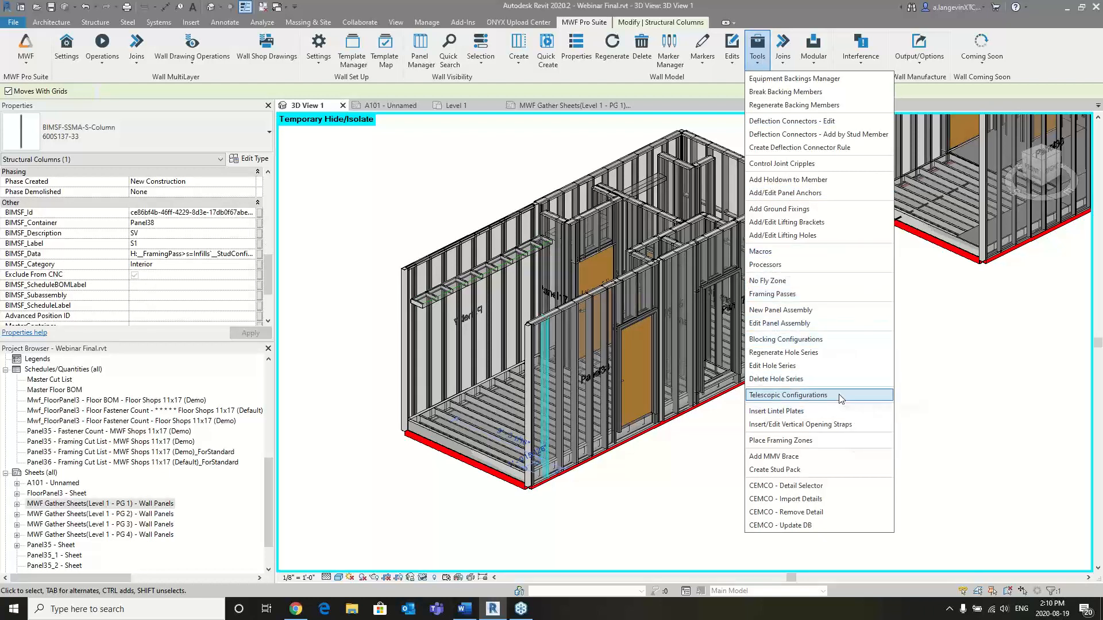
pyautogui.click(733, 58)
pyautogui.click(734, 58)
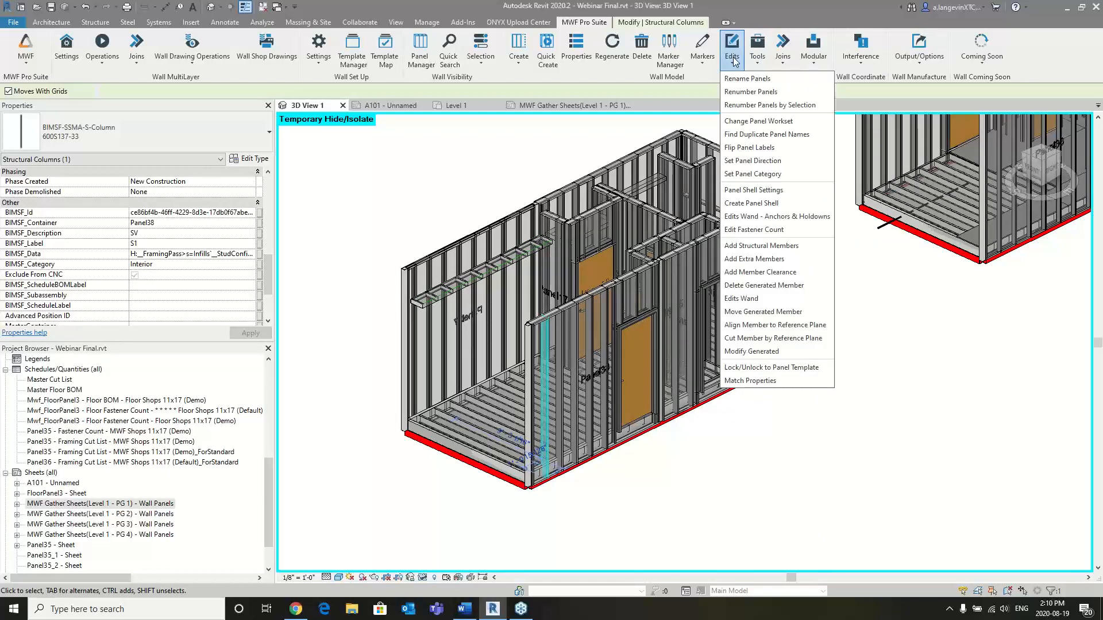
pyautogui.click(765, 233)
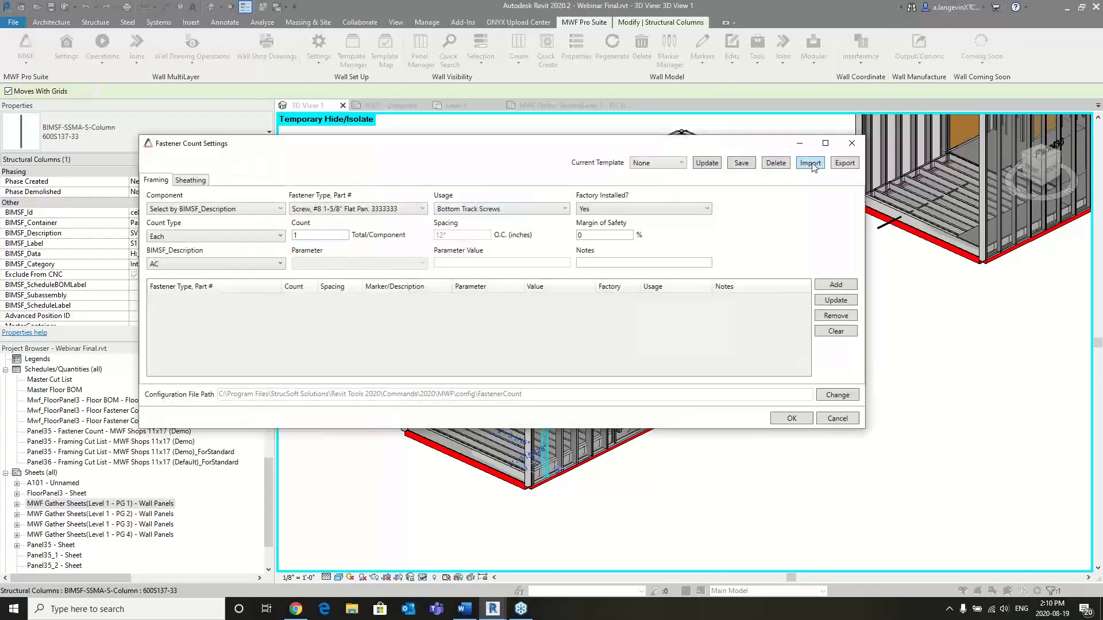
pyautogui.click(852, 144)
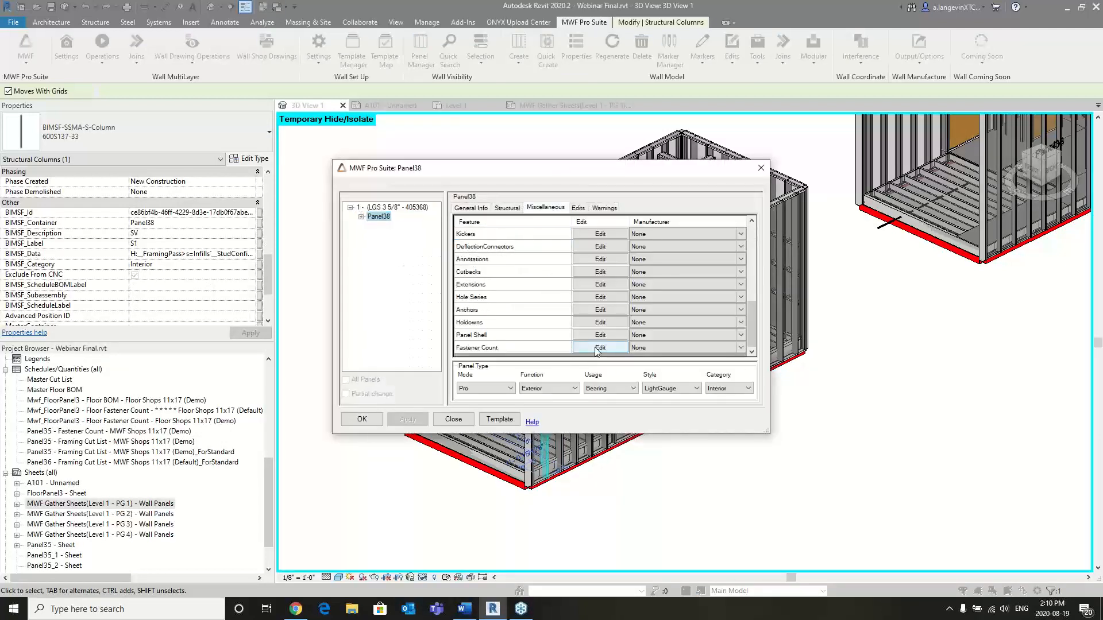
# - Edit the Fastener Count feature in Panel38's miscellaneous properties and choose framing components by BIMSF_Description SV
pyautogui.click(598, 348)
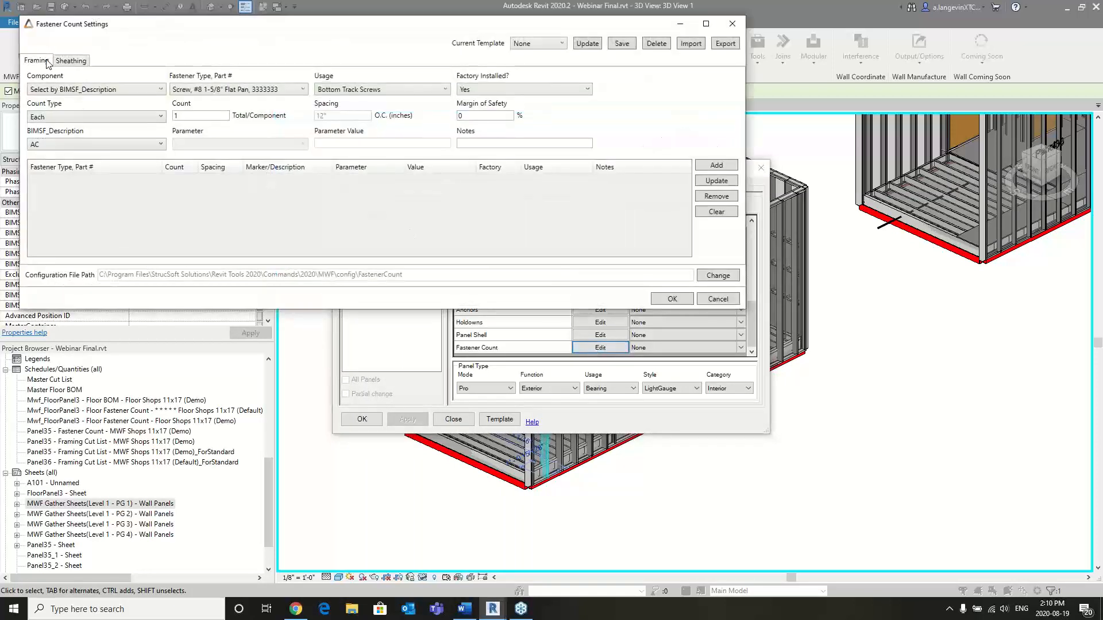
pyautogui.click(69, 62)
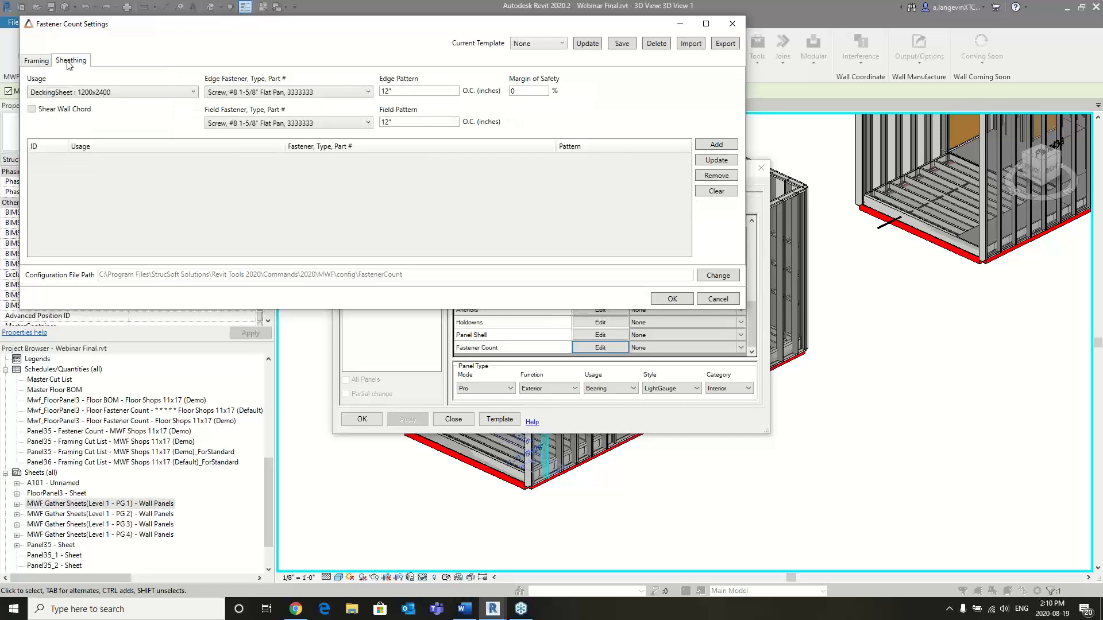
pyautogui.click(37, 61)
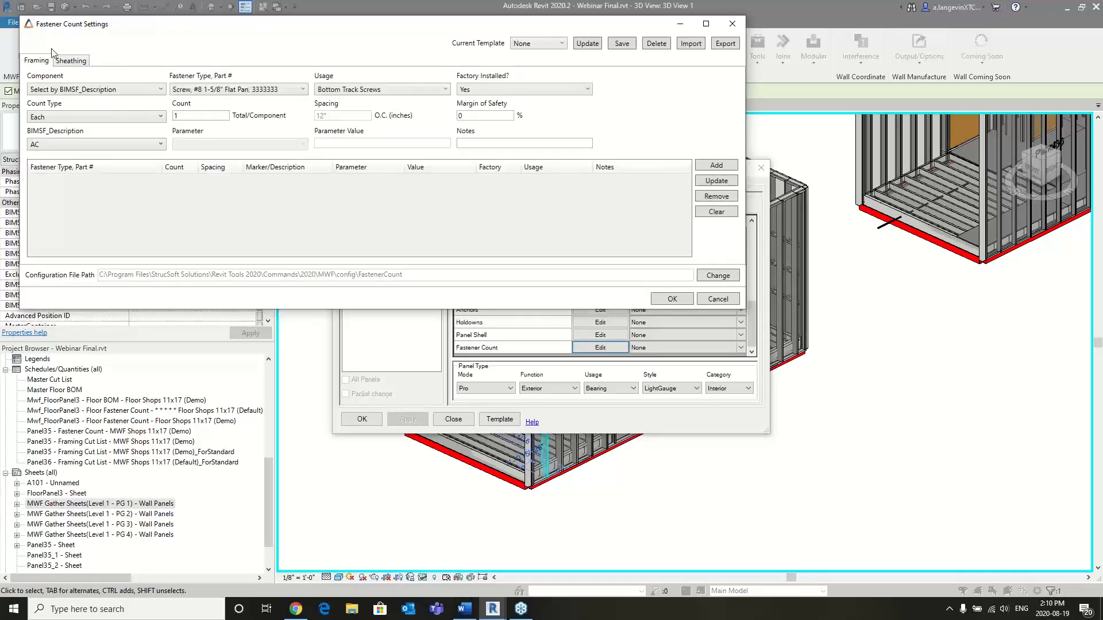
pyautogui.click(146, 85)
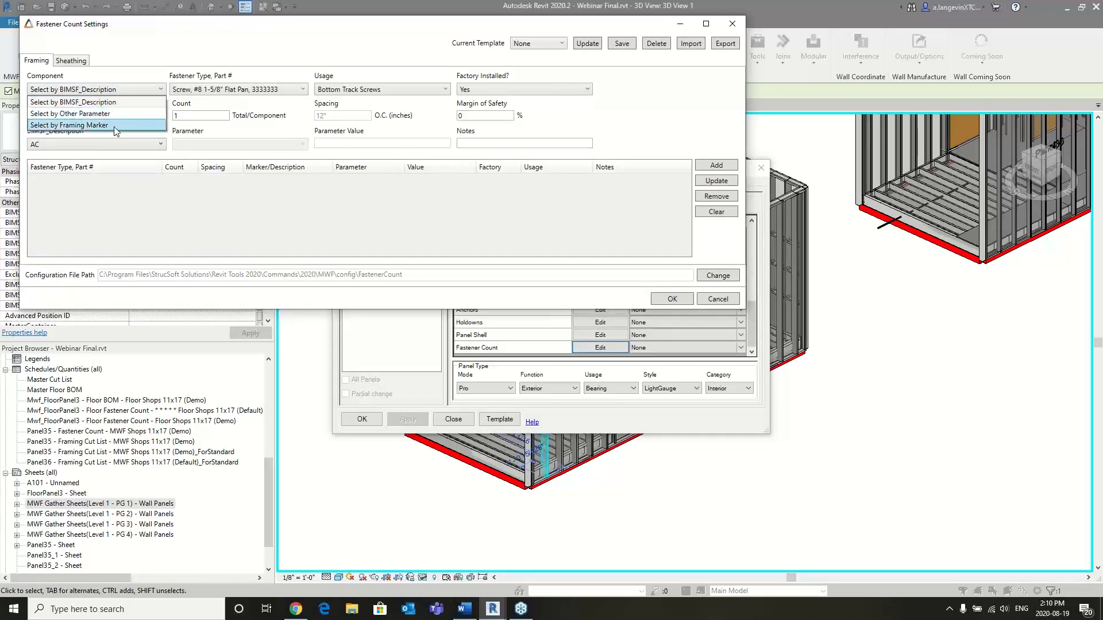
pyautogui.click(129, 104)
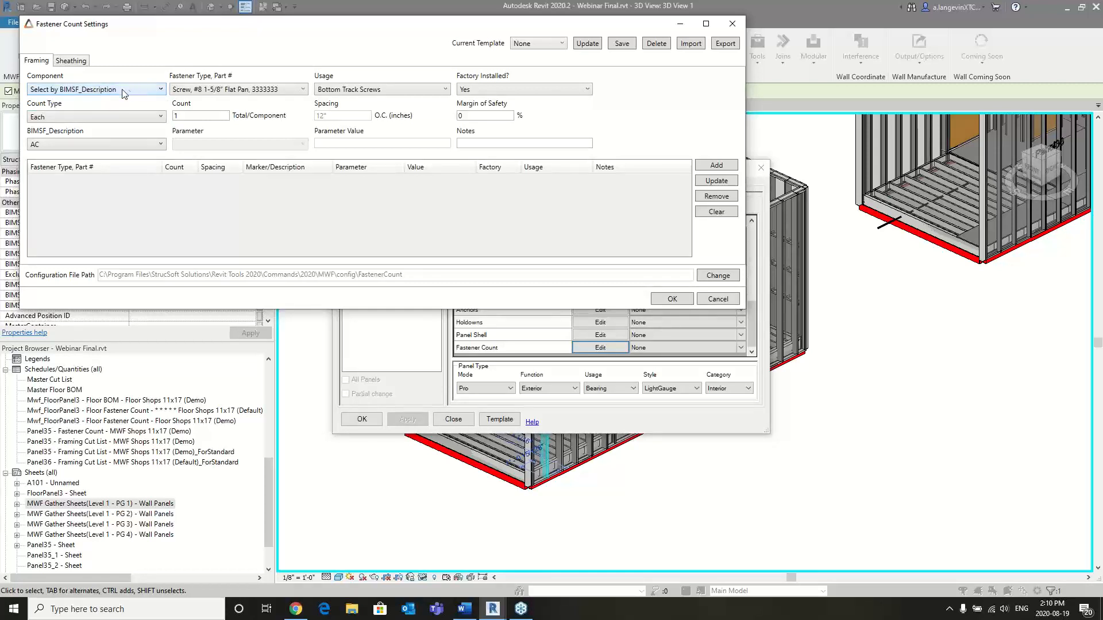
pyautogui.click(146, 144)
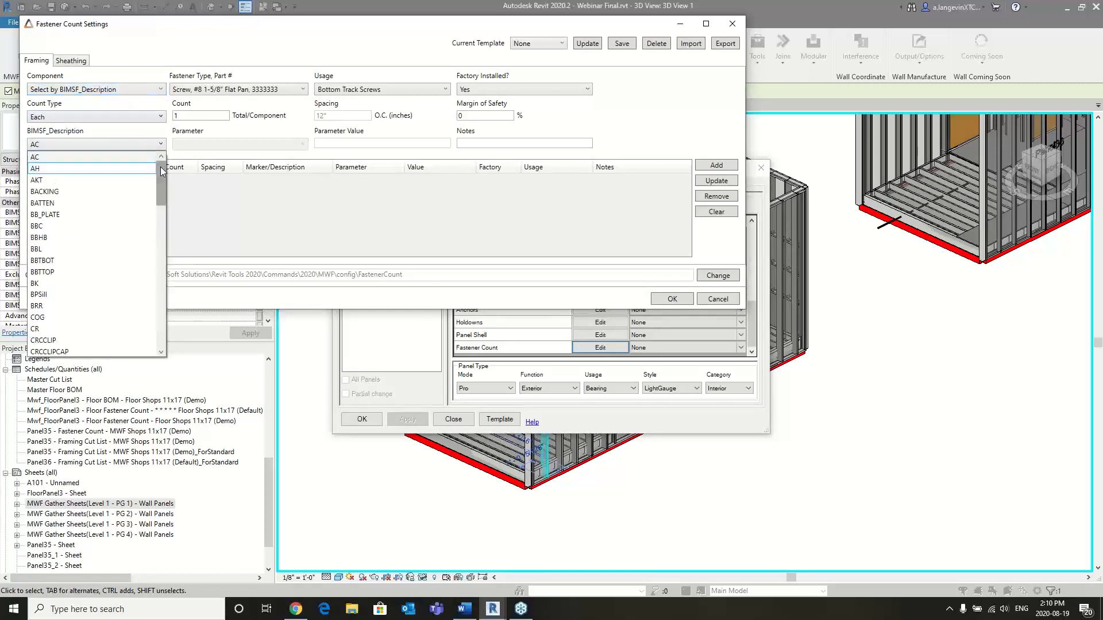
pyautogui.moveTo(163, 184); pyautogui.dragTo(163, 328)
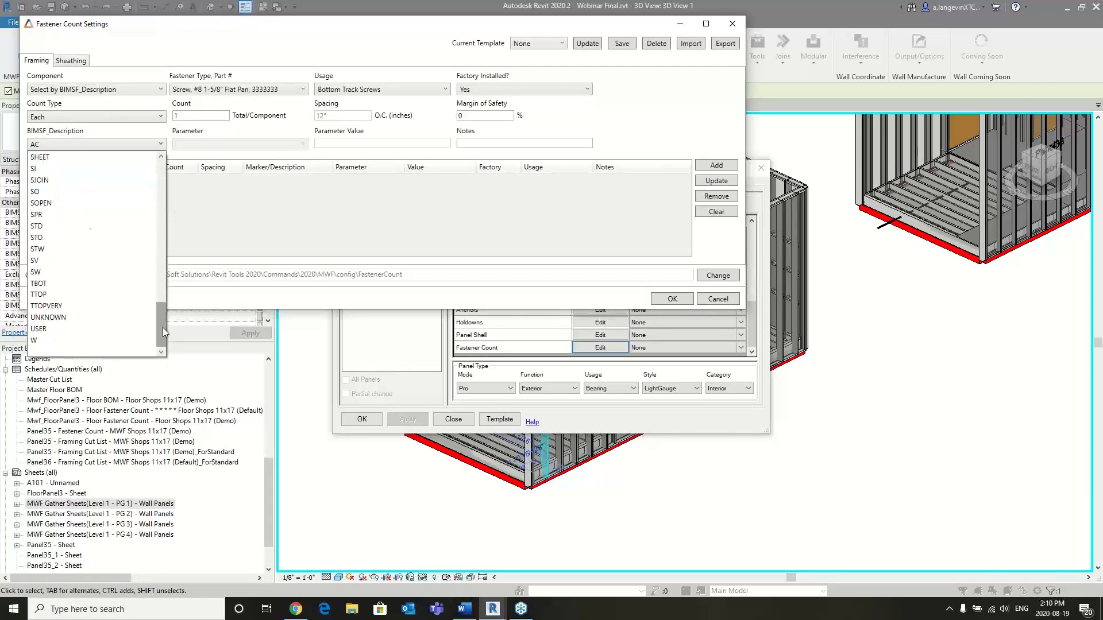
pyautogui.click(68, 259)
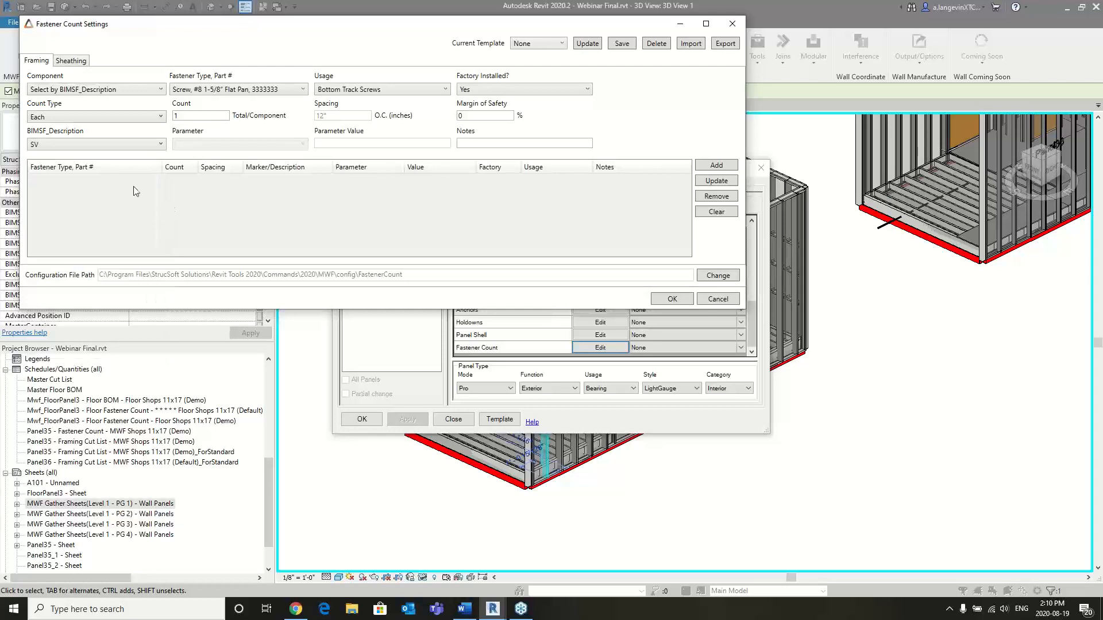
# - Set the Count Type of the SV framing fasteners to Fastener Spacing
pyautogui.click(143, 122)
pyautogui.click(145, 114)
pyautogui.click(92, 116)
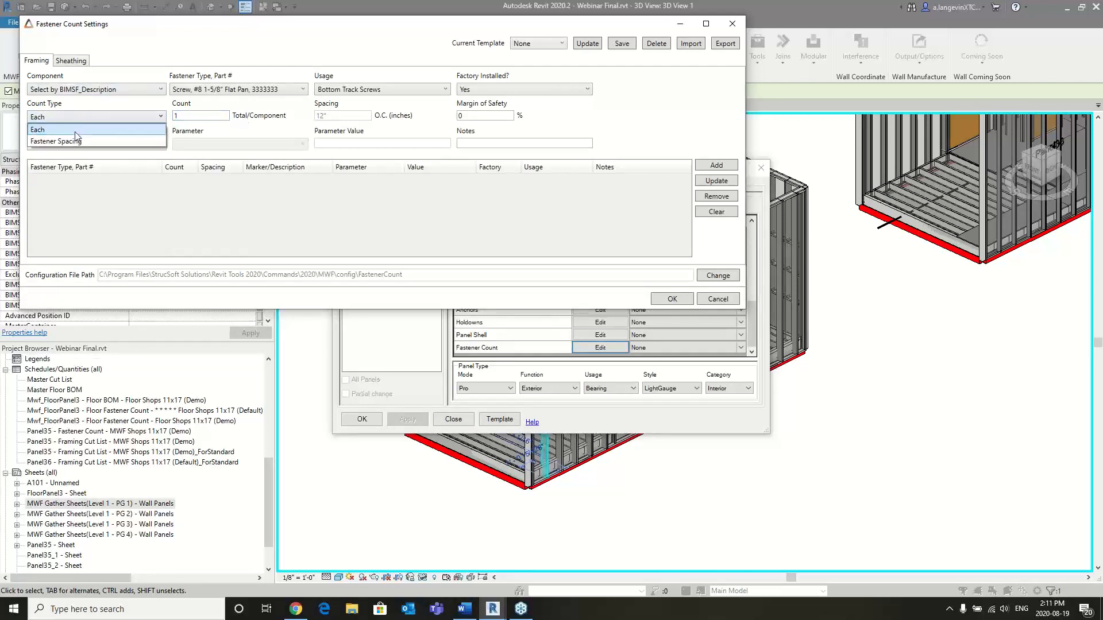
pyautogui.click(69, 142)
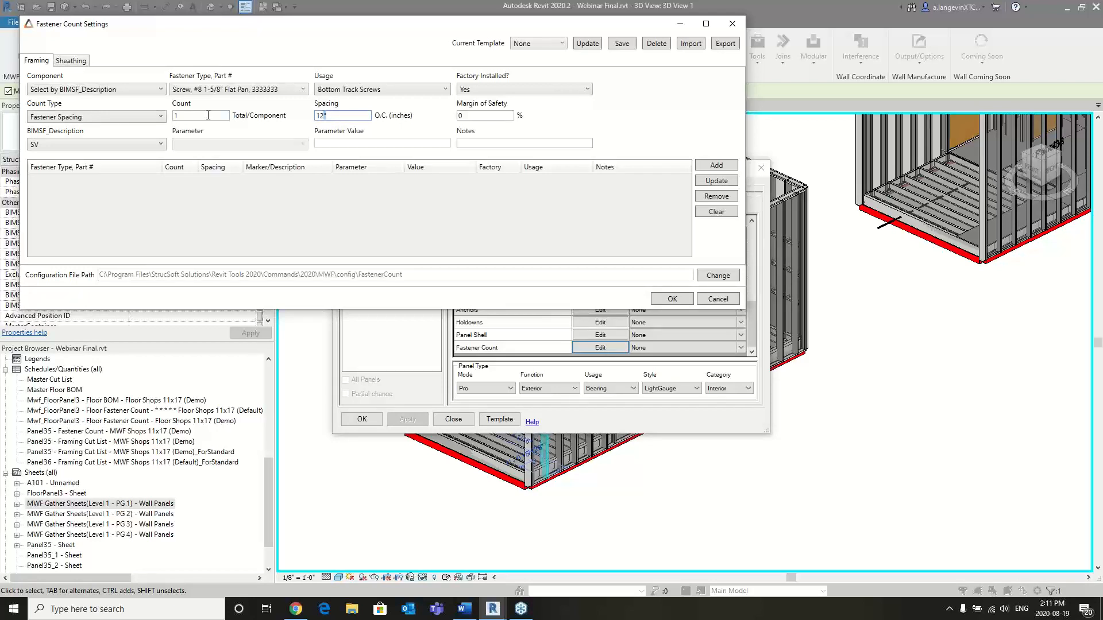
# - Set the fastener usage to Stud to Track, keep the #8 1-5/8" Flat Pan screw factory installed, and add the entry
pyautogui.click(270, 91)
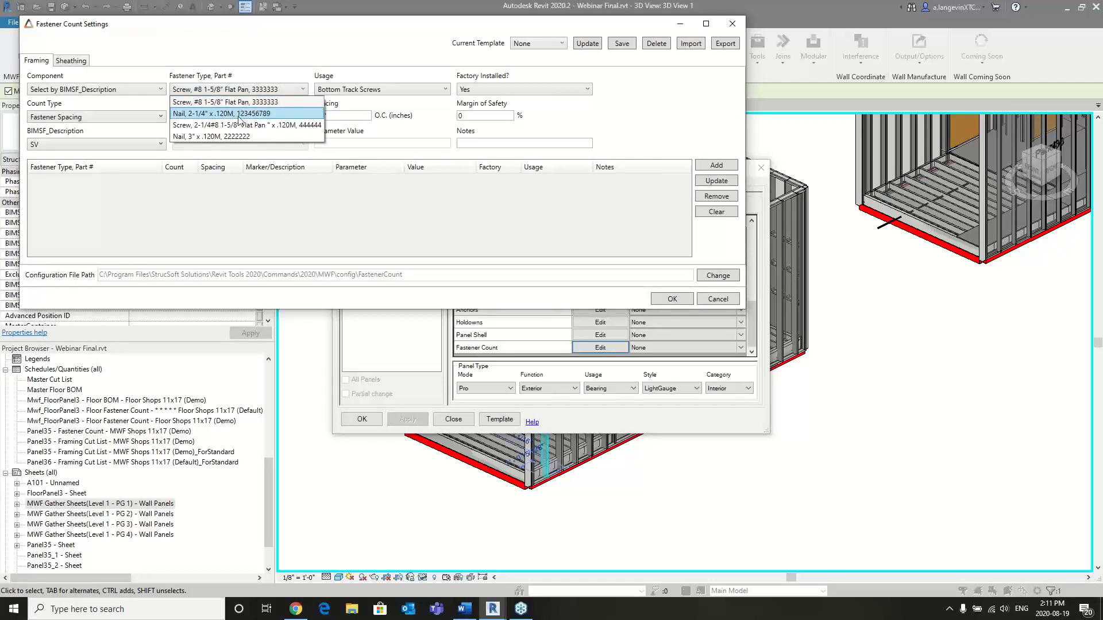
pyautogui.click(288, 88)
pyautogui.click(428, 90)
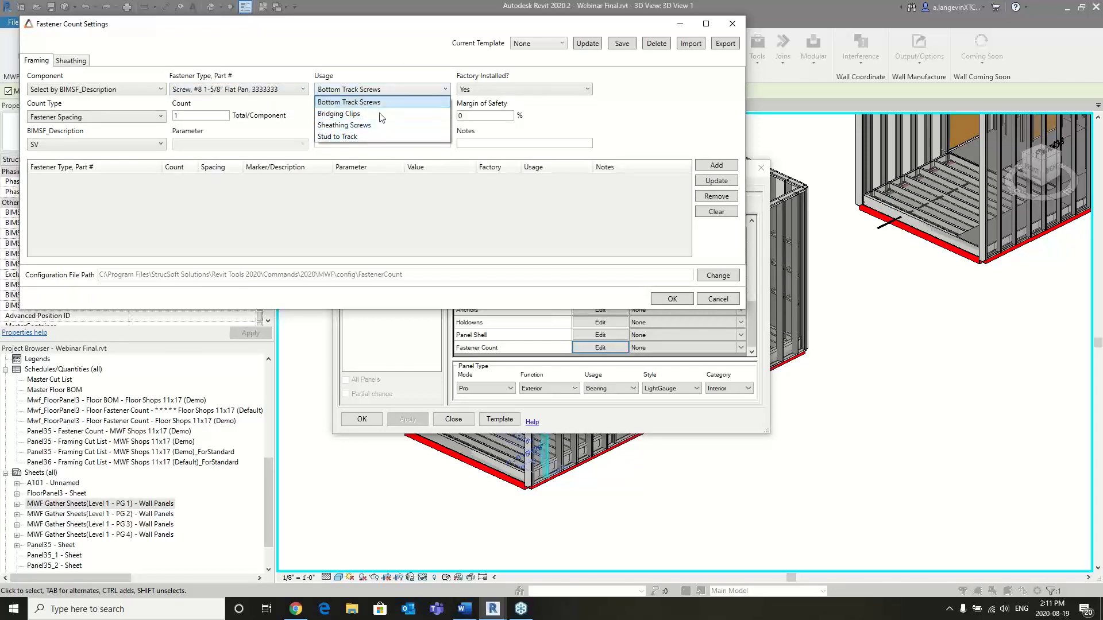
pyautogui.click(347, 137)
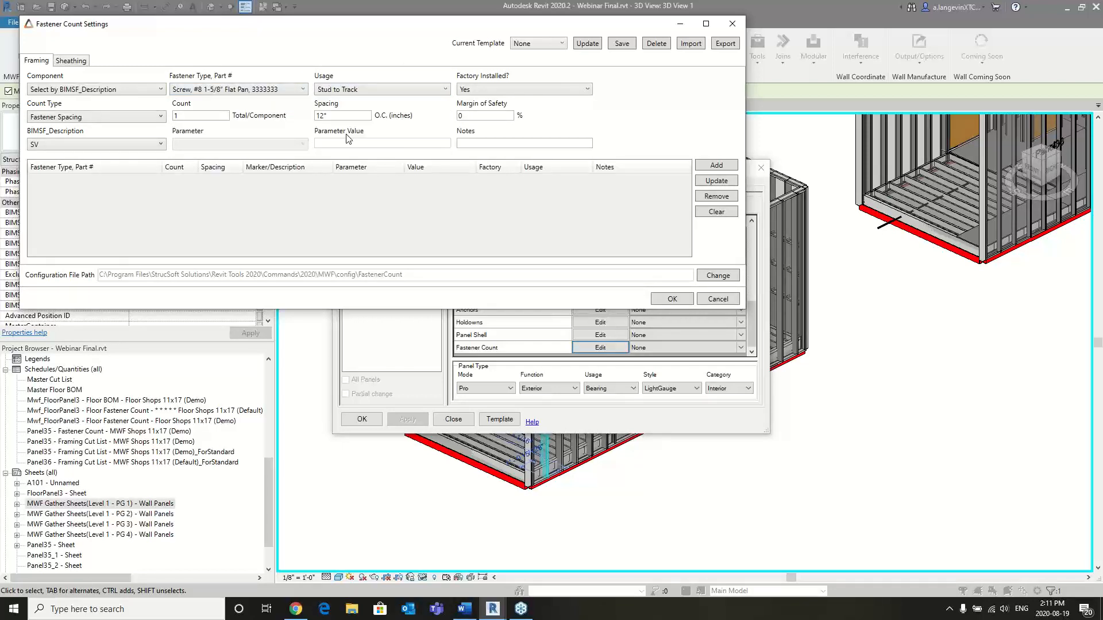
pyautogui.click(589, 87)
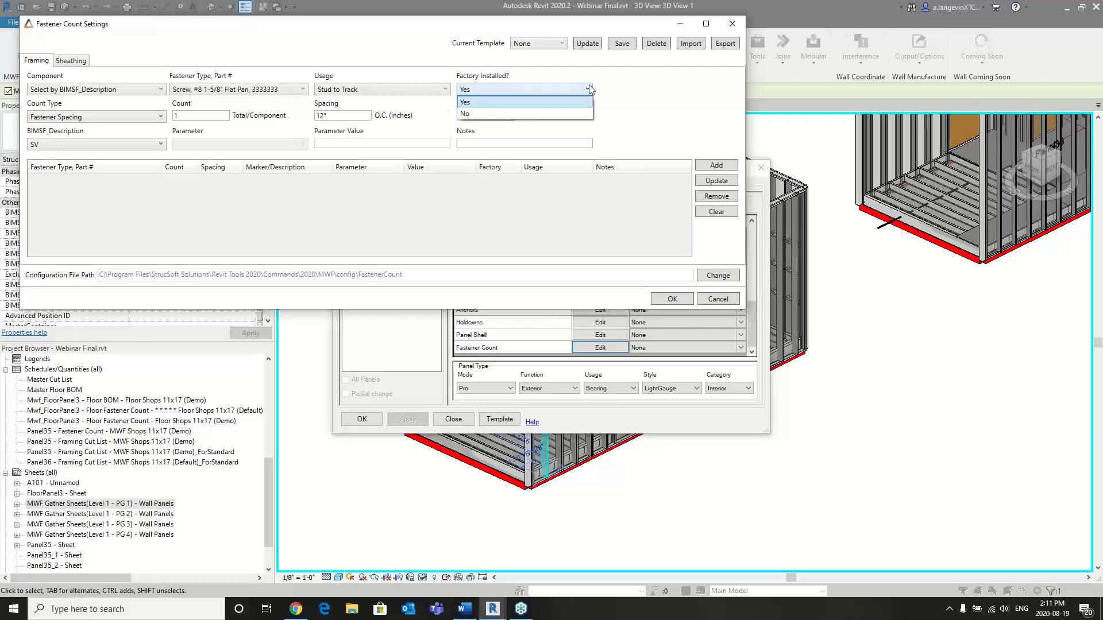
pyautogui.click(589, 87)
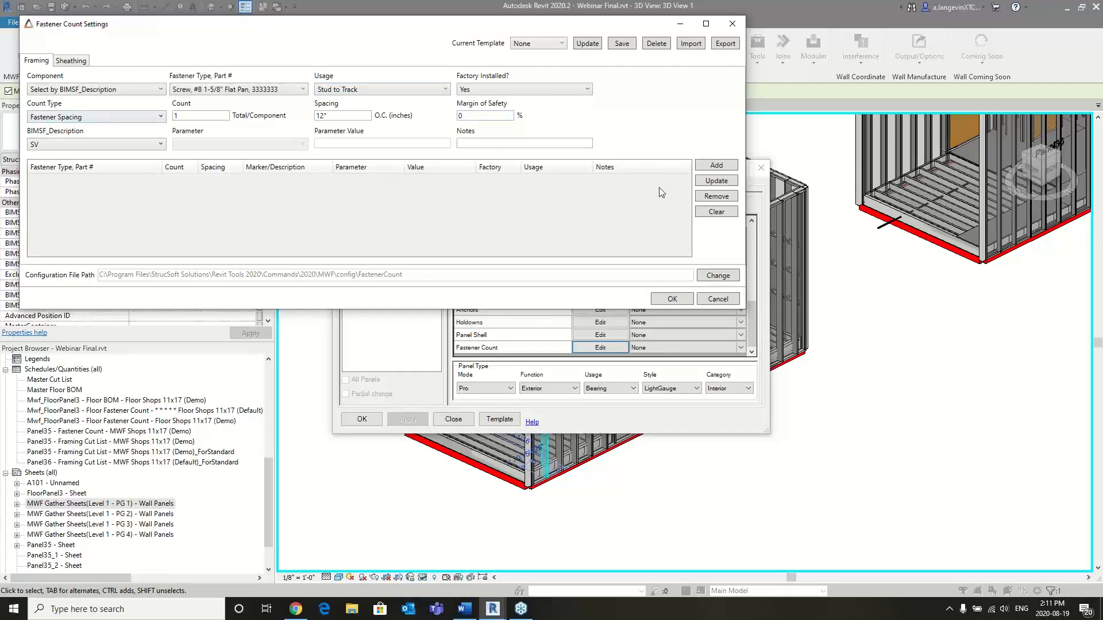
pyautogui.click(710, 167)
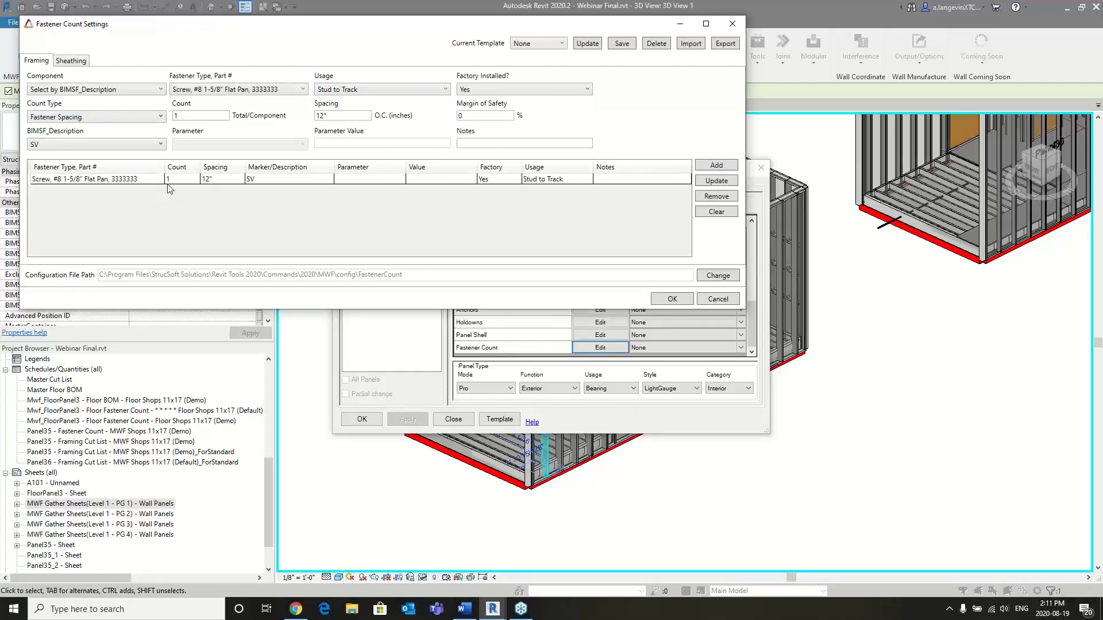
# - Examine the available fastener count templates and the sheathing usage, edge fastener and field fastener options
pyautogui.click(540, 43)
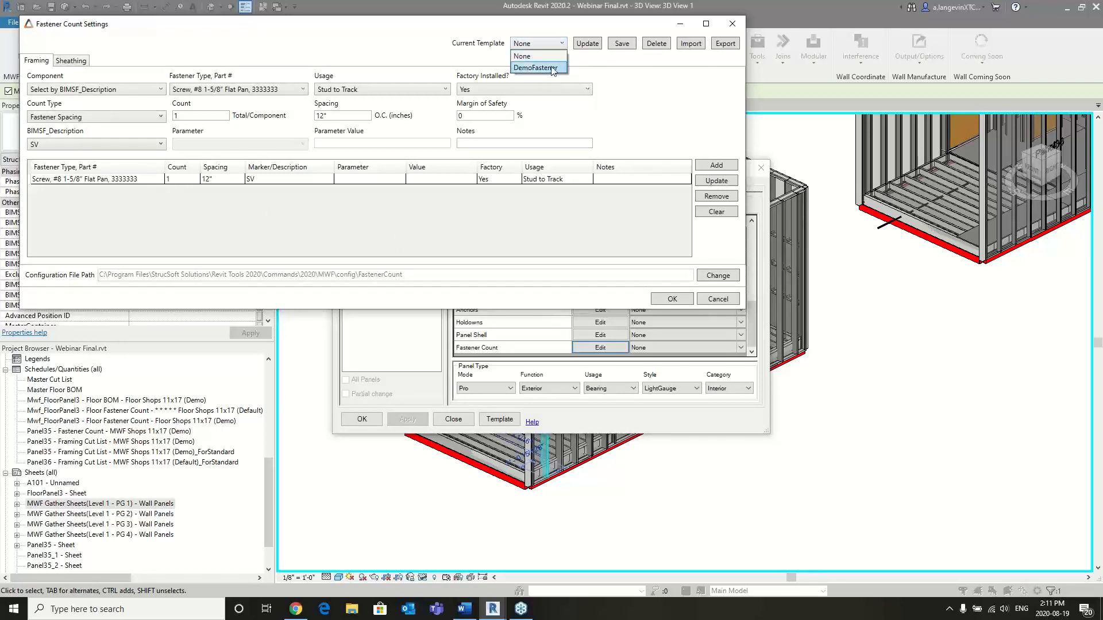
pyautogui.click(481, 61)
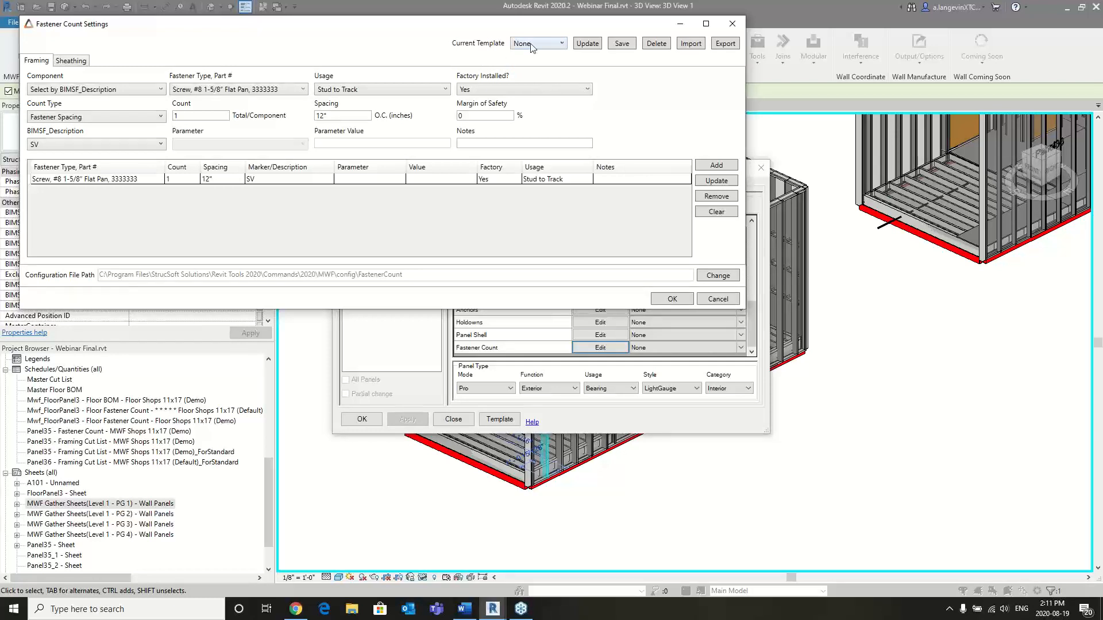
pyautogui.click(70, 61)
pyautogui.click(193, 92)
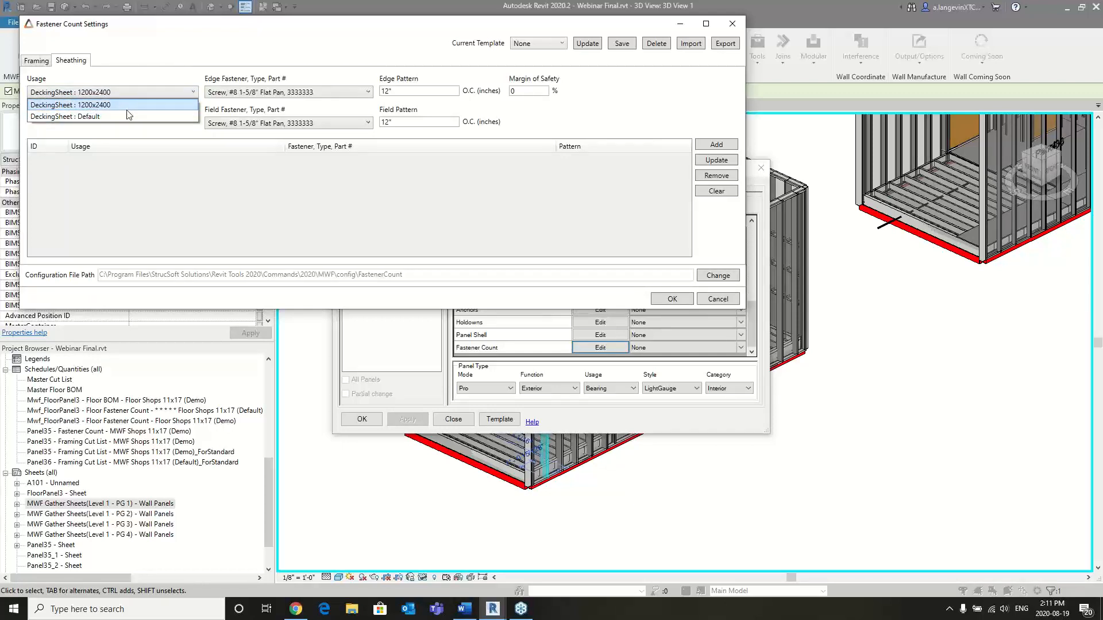
pyautogui.click(169, 93)
pyautogui.click(341, 95)
pyautogui.click(347, 108)
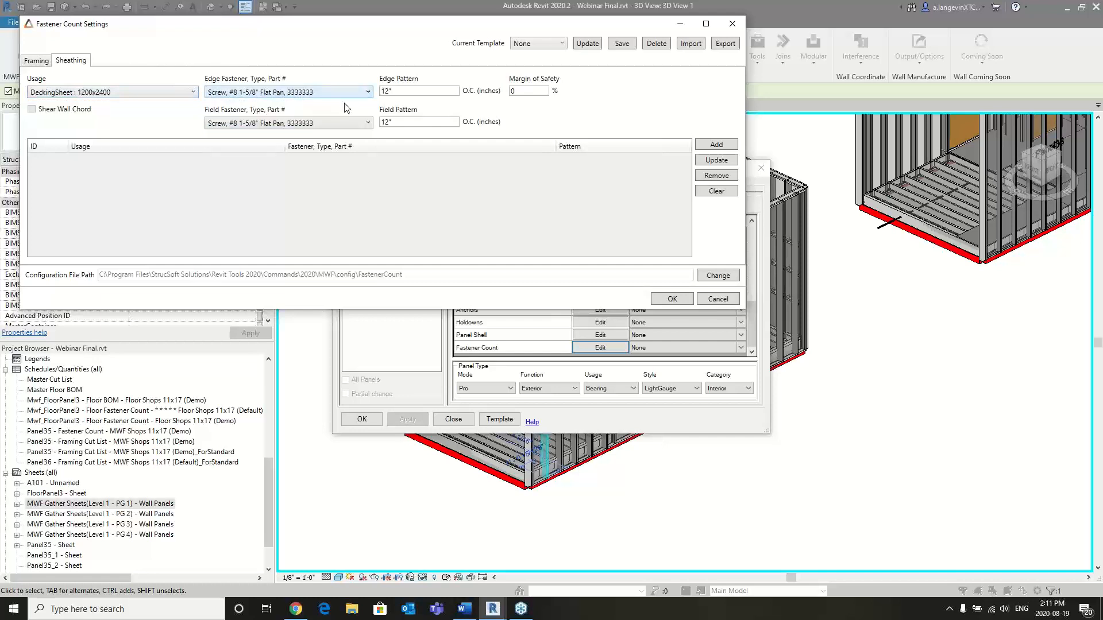
pyautogui.click(353, 123)
pyautogui.click(356, 128)
# - Return to the framing fastener list and accept the fastener count settings for Panel38
pyautogui.click(38, 61)
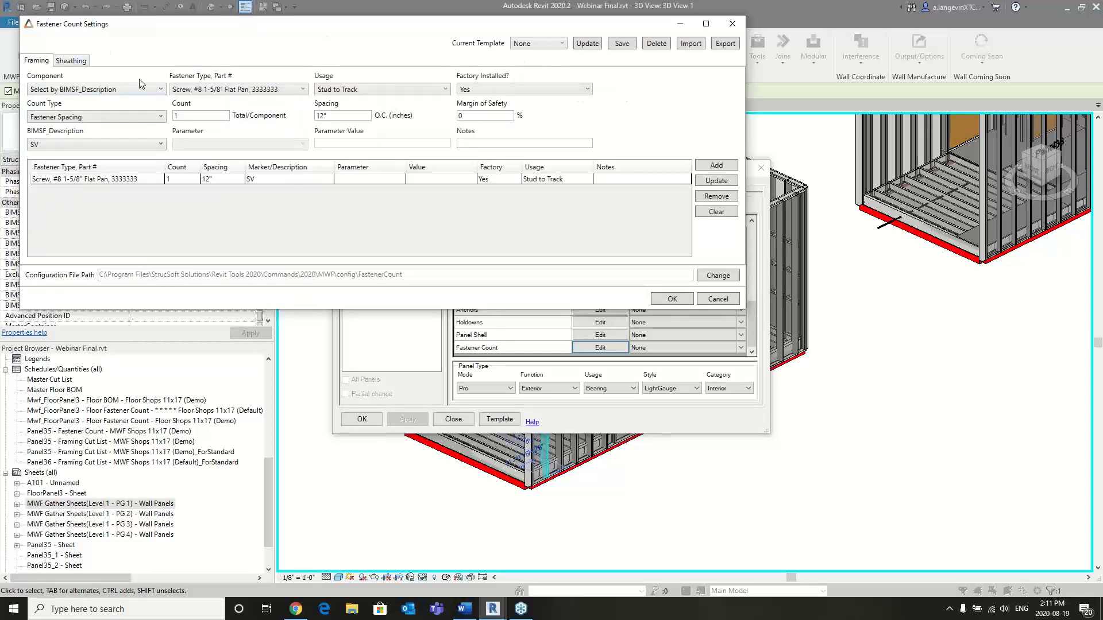
pyautogui.click(671, 299)
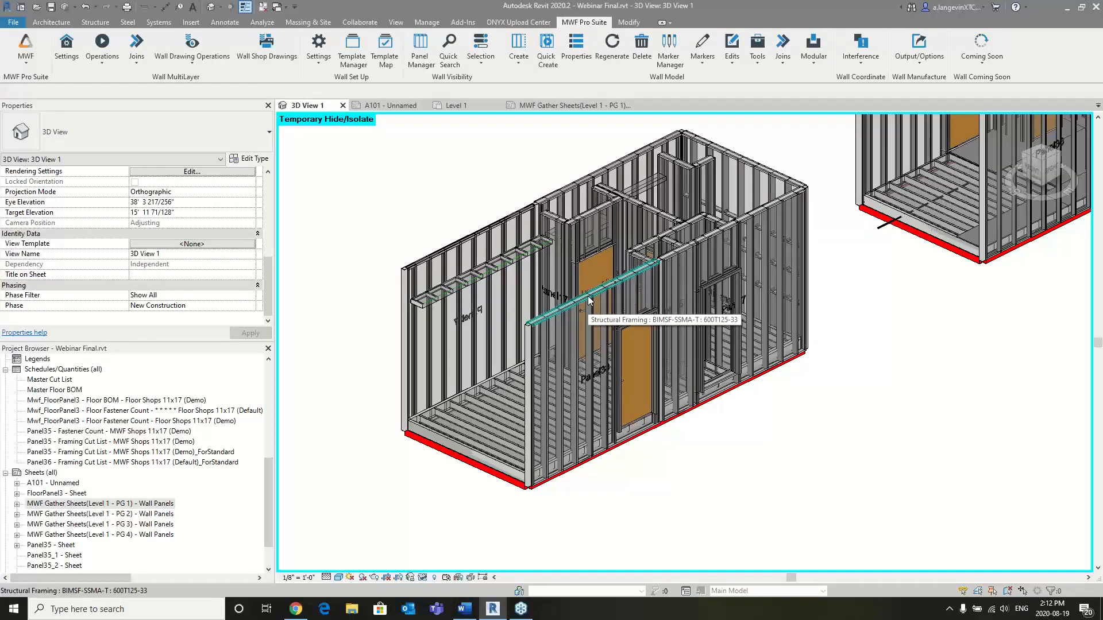
# - Open the MWF Shops 11x17 (Demo) wall drawing settings and examine the schedule view types available to add, including Fastener Count
pyautogui.click(198, 63)
pyautogui.click(195, 80)
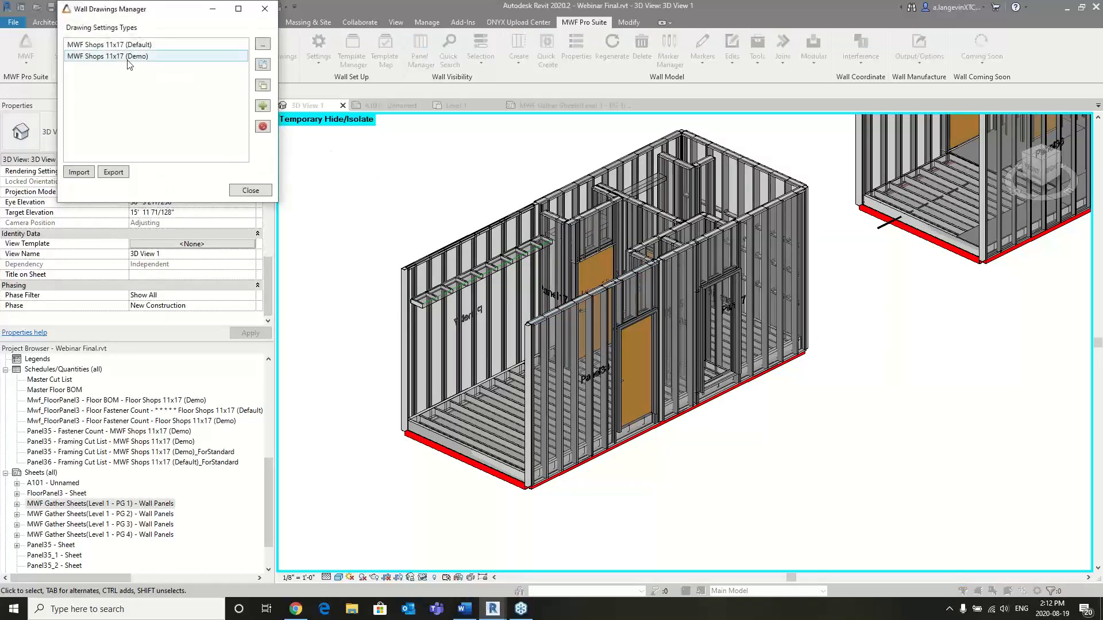
pyautogui.click(128, 59)
pyautogui.doubleClick(128, 60)
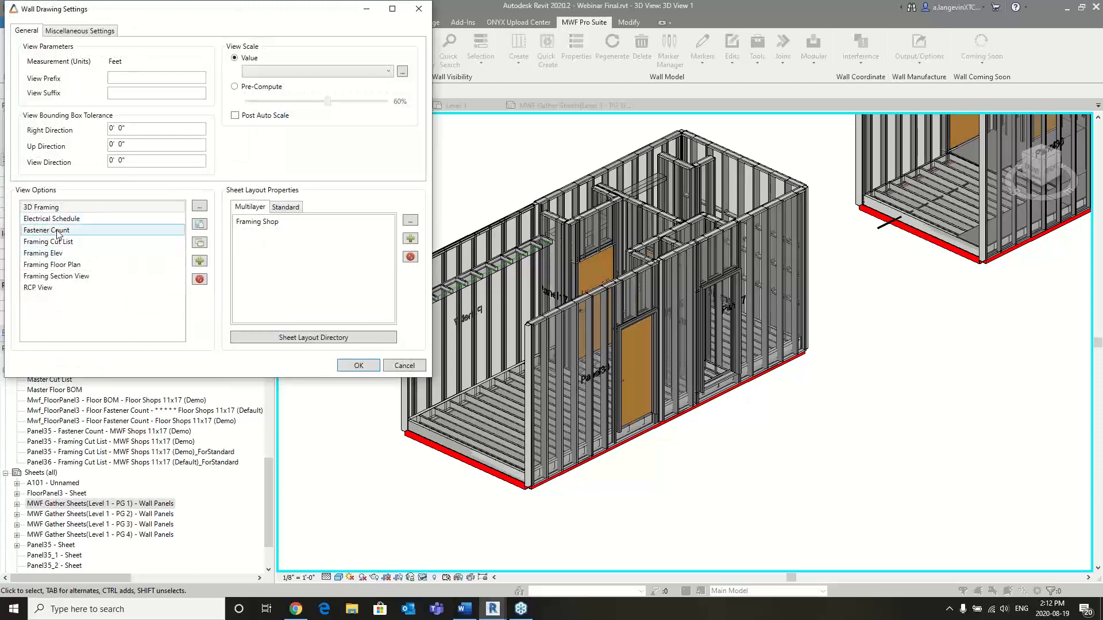
pyautogui.click(199, 261)
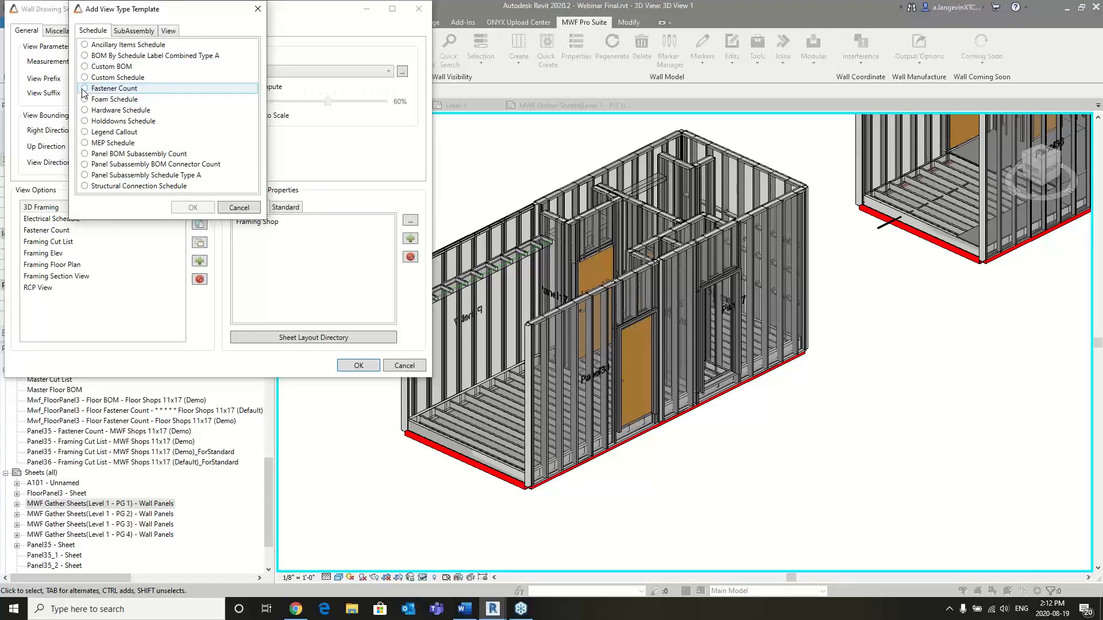
pyautogui.click(246, 208)
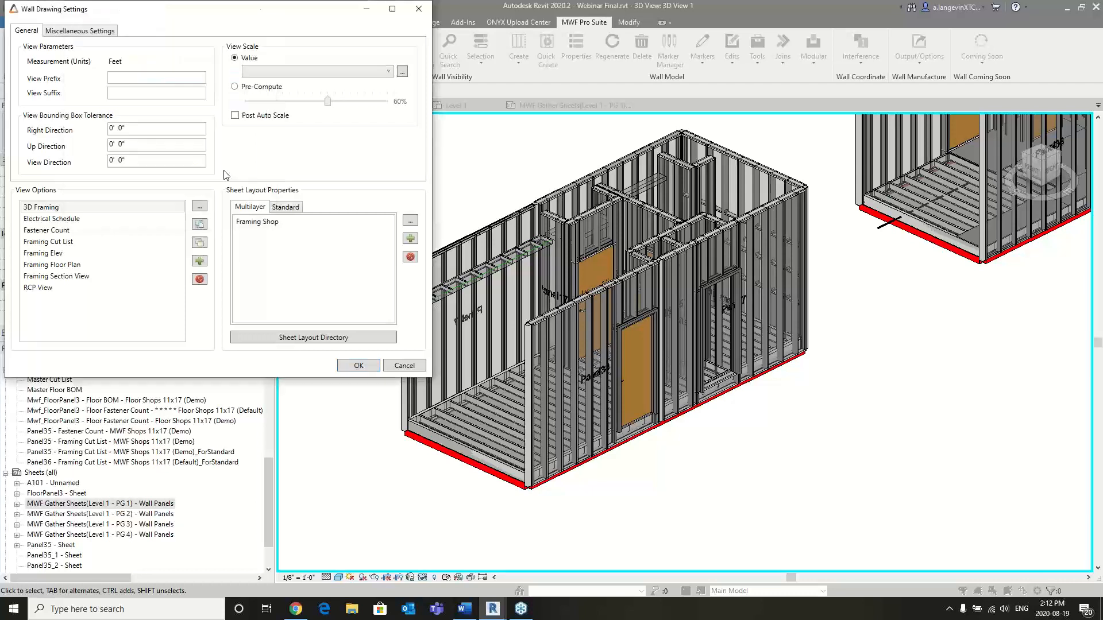
# - Review the viewport, layout and data options of the Fastener Count view, then close the wall drawing settings without changes
pyautogui.doubleClick(64, 232)
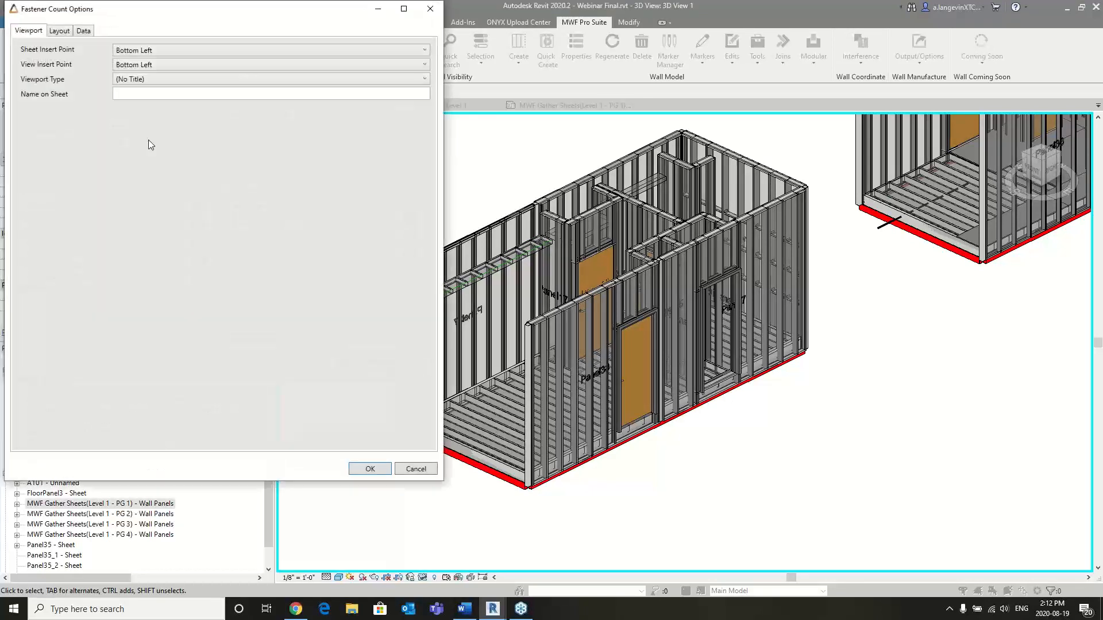
pyautogui.click(60, 31)
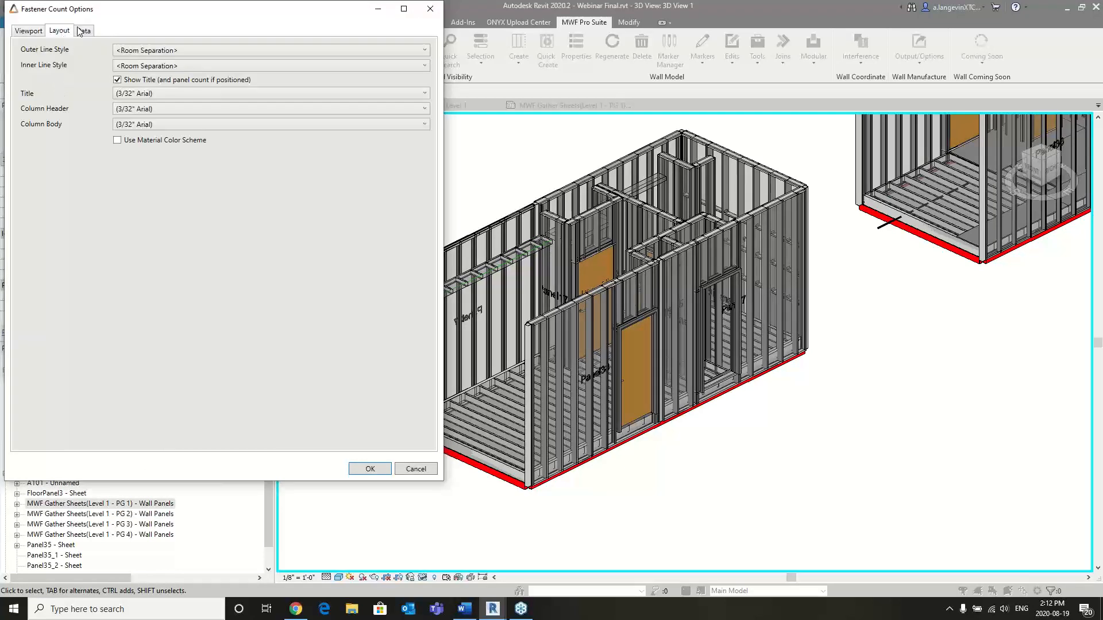
pyautogui.click(83, 31)
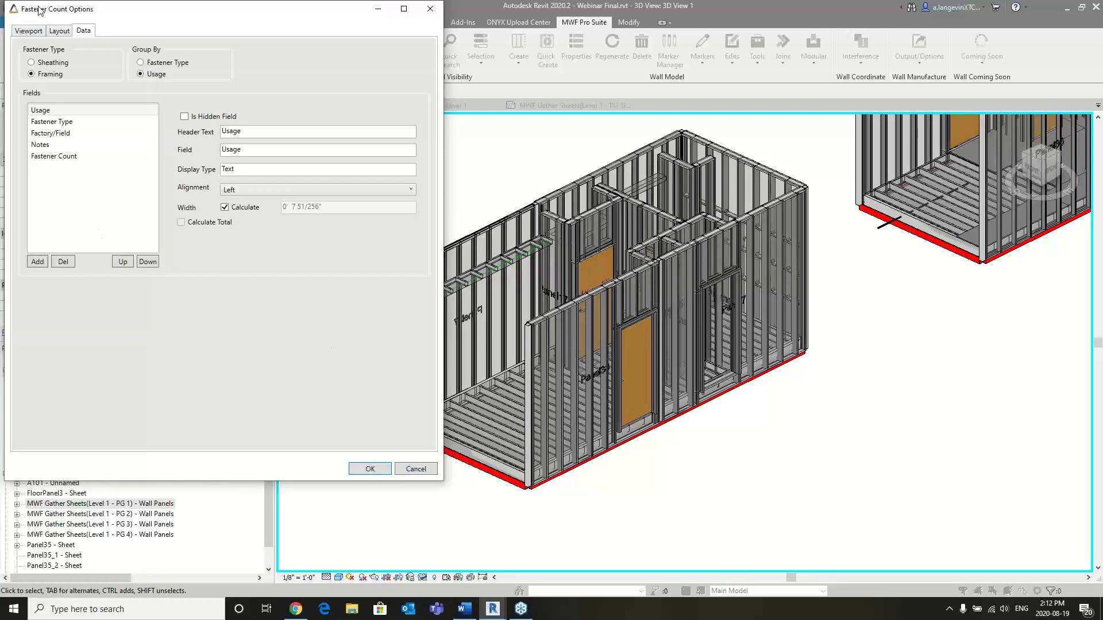
pyautogui.click(58, 32)
pyautogui.click(28, 31)
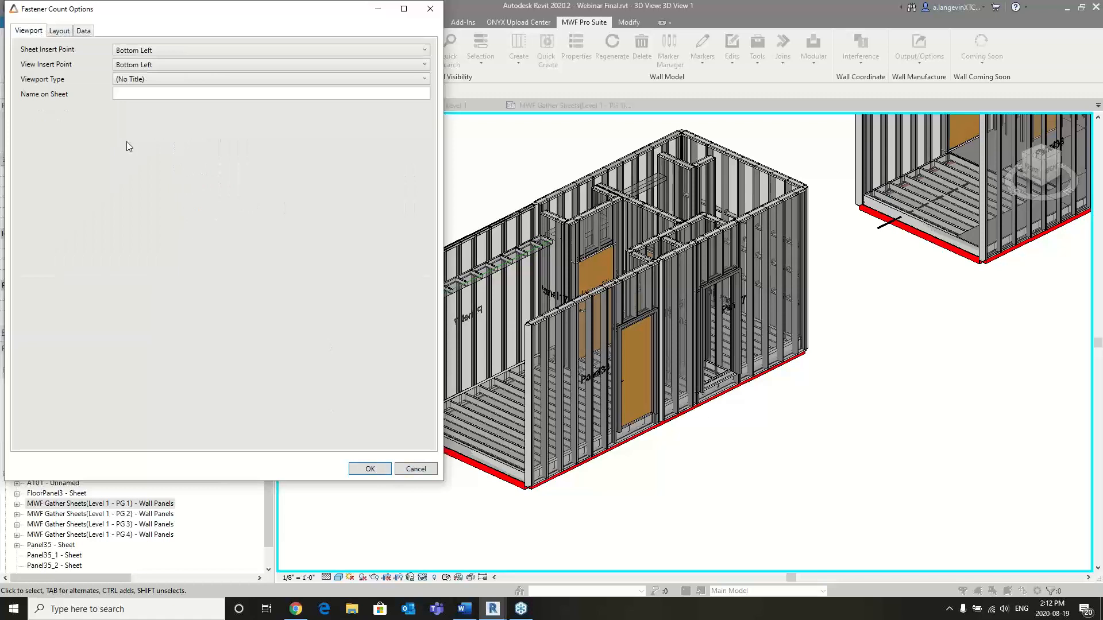
pyautogui.click(415, 468)
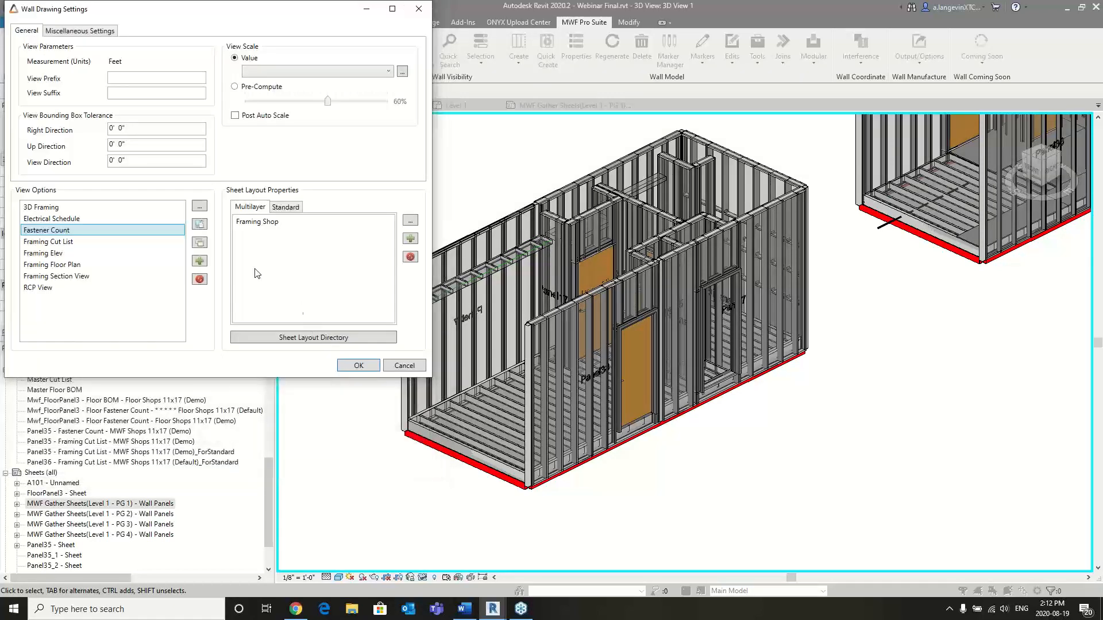
pyautogui.click(404, 367)
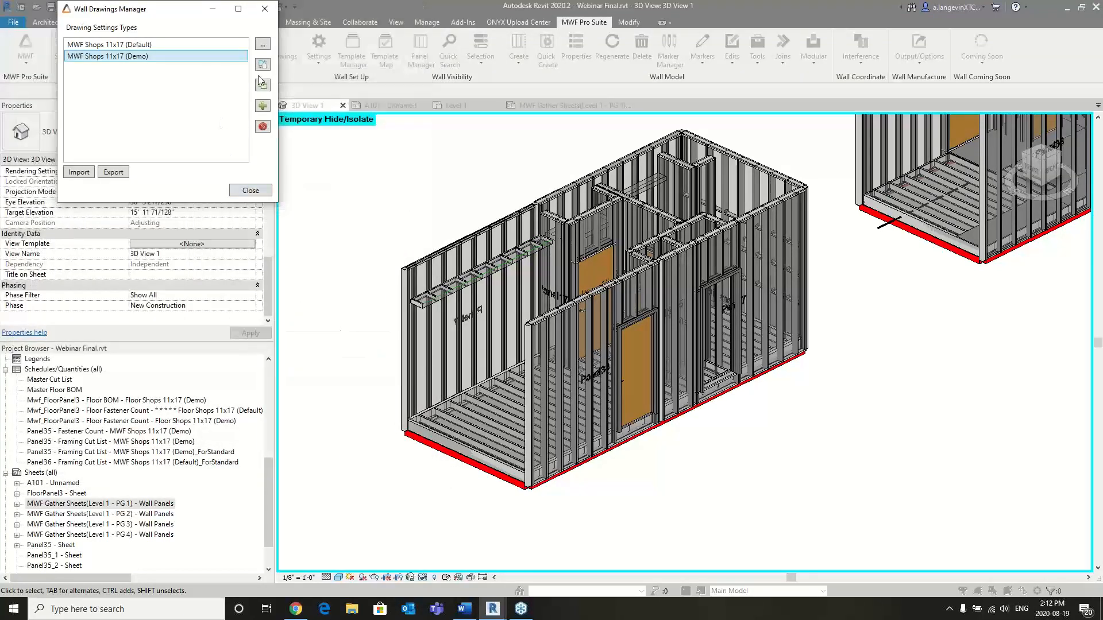
pyautogui.click(258, 10)
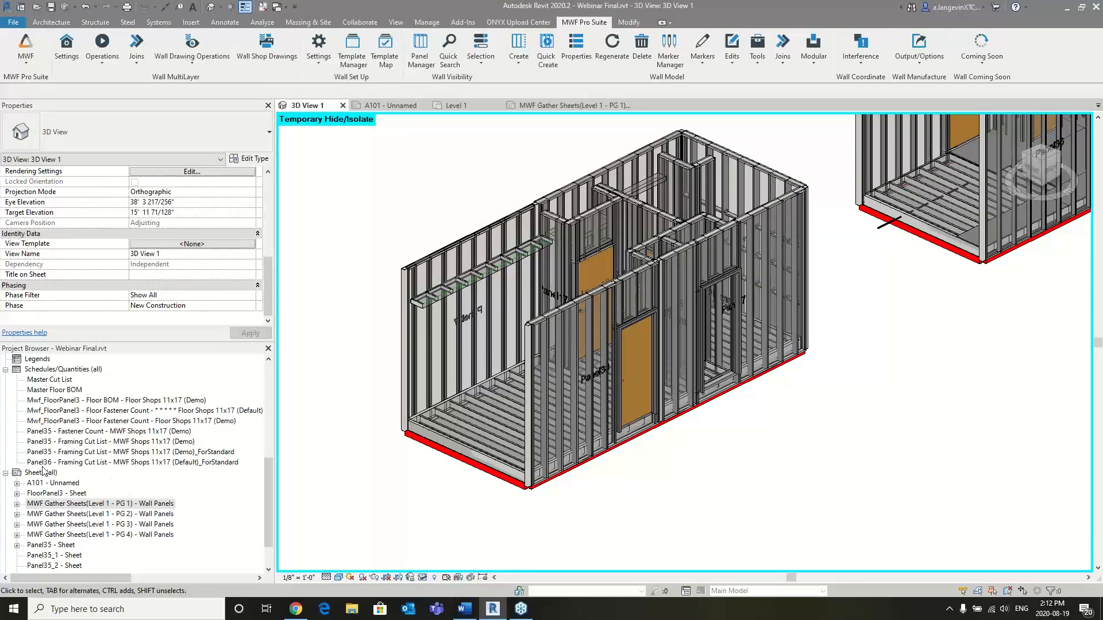
# - Open the Panel35 sheet and inspect its Fastener Count schedule, including the schedule's own view
pyautogui.doubleClick(69, 546)
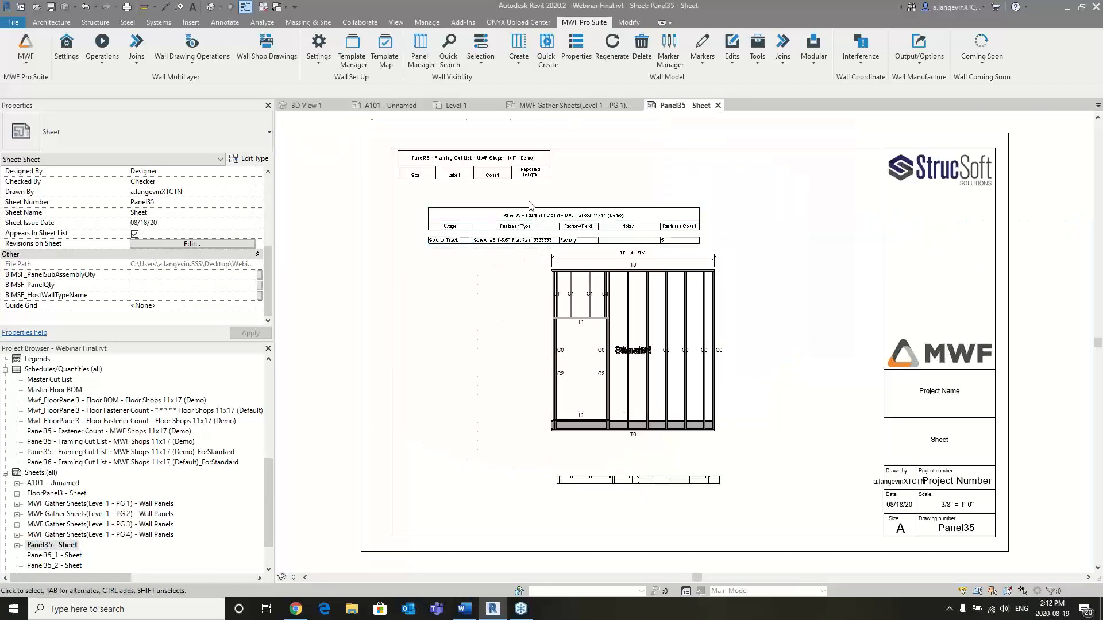
pyautogui.scroll(4, 521, 221)
pyautogui.click(616, 255)
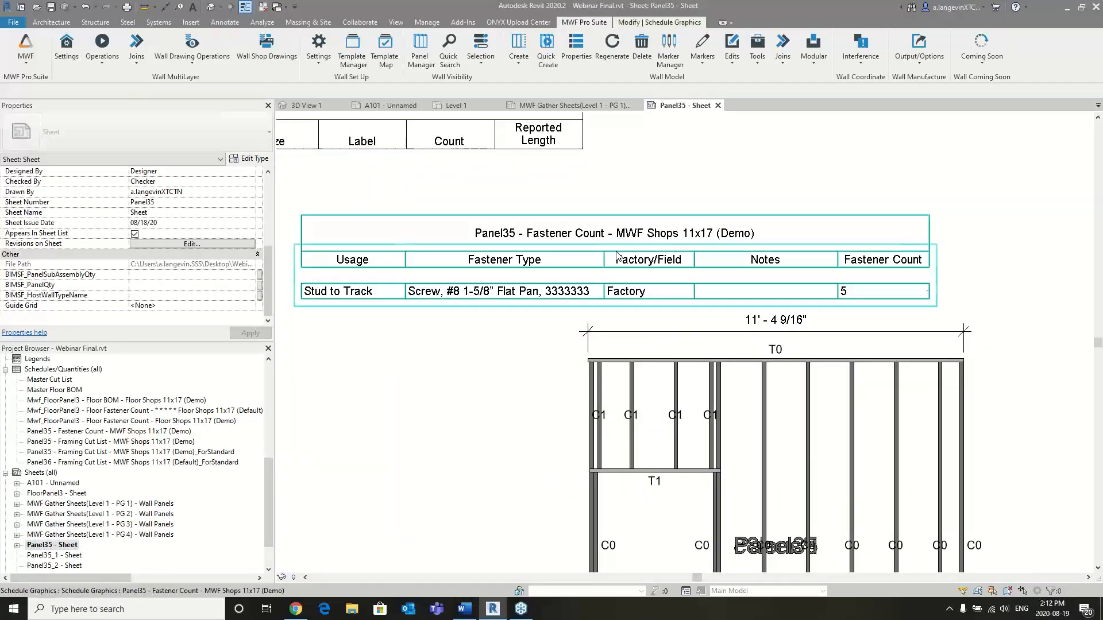
pyautogui.click(457, 357)
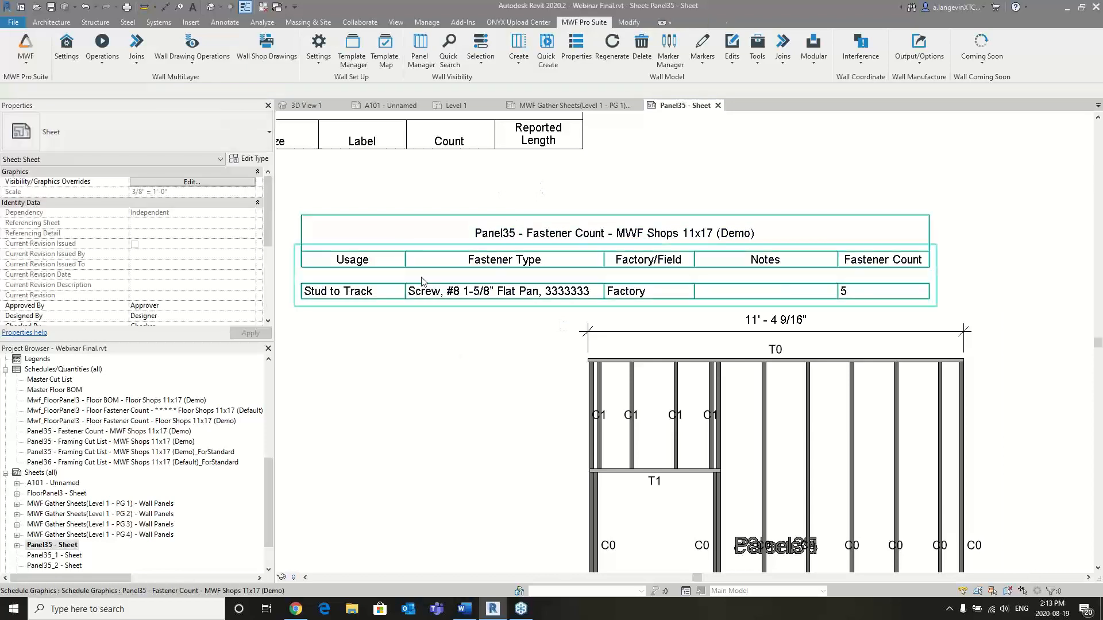
pyautogui.click(688, 225)
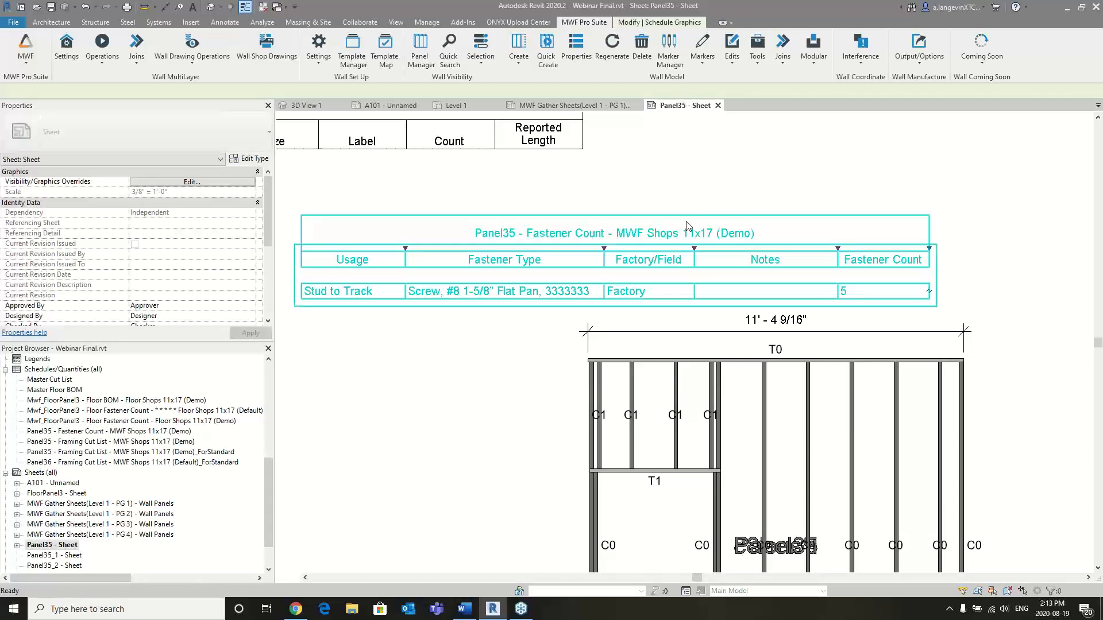
pyautogui.doubleClick(658, 216)
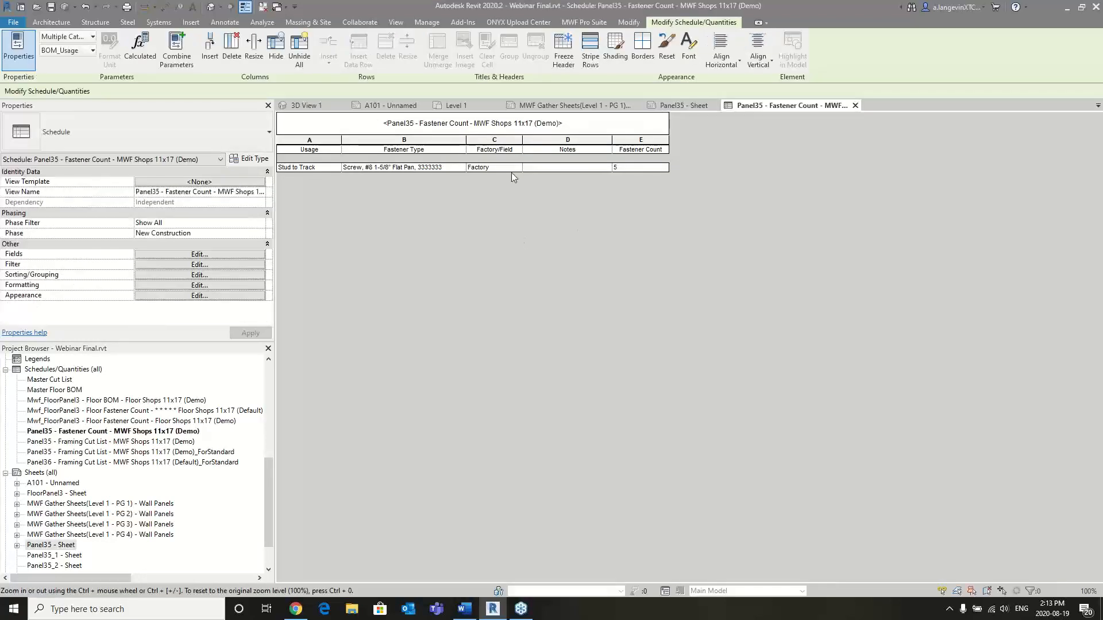
pyautogui.click(855, 105)
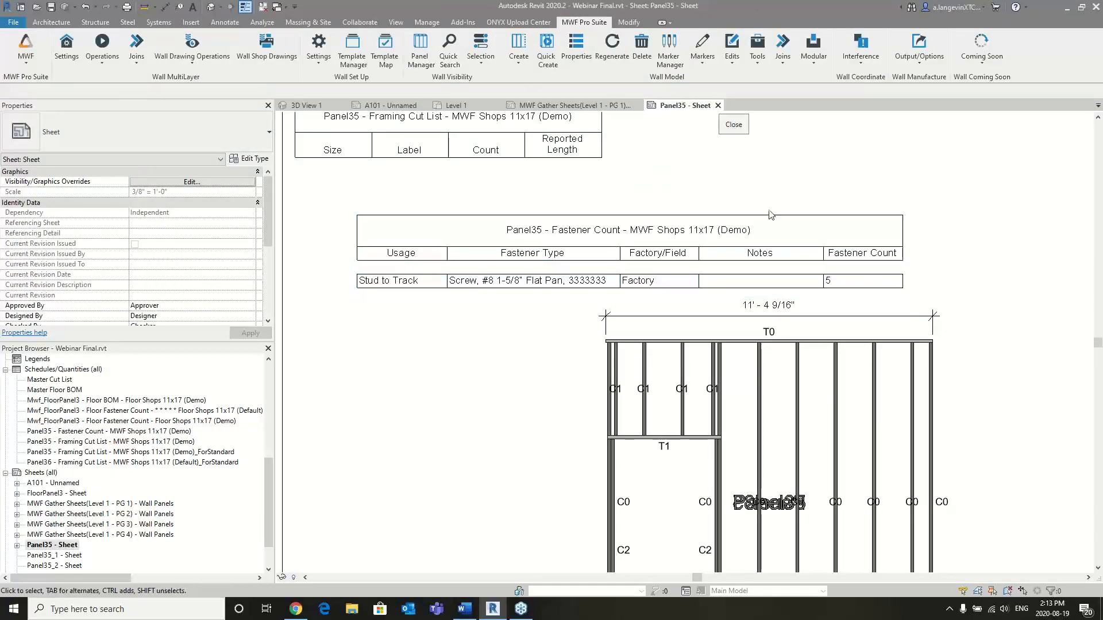
# - Delete the overall width dimension above the panel in the framing elevation viewport on the Panel35 sheet
pyautogui.scroll(-2, 861, 316)
pyautogui.moveTo(862, 316); pyautogui.dragTo(820, 301, button='middle')
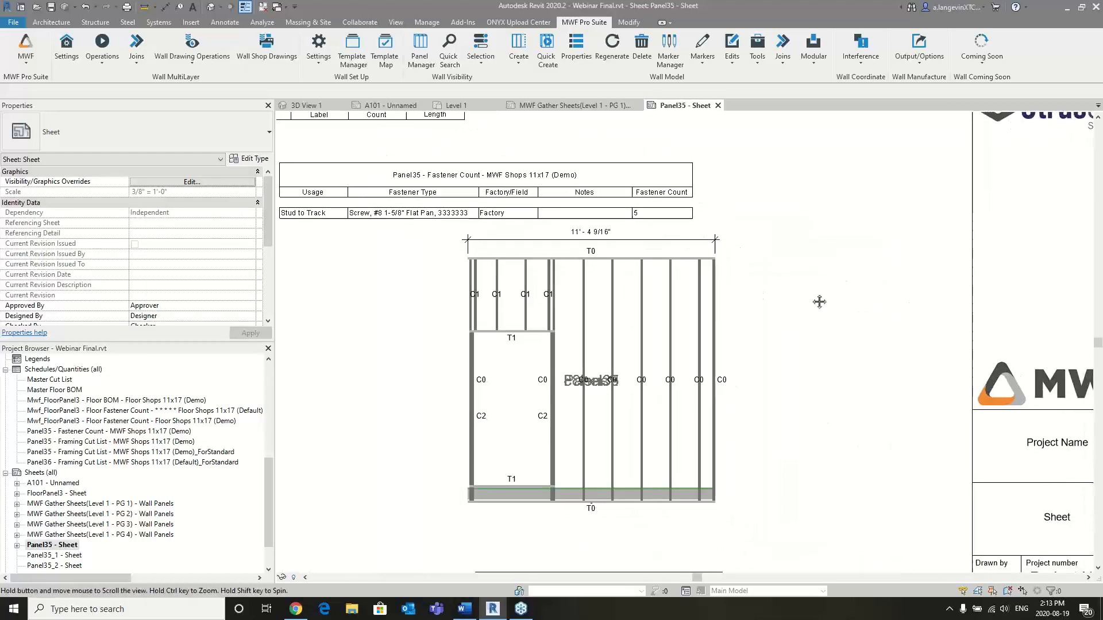
pyautogui.doubleClick(617, 232)
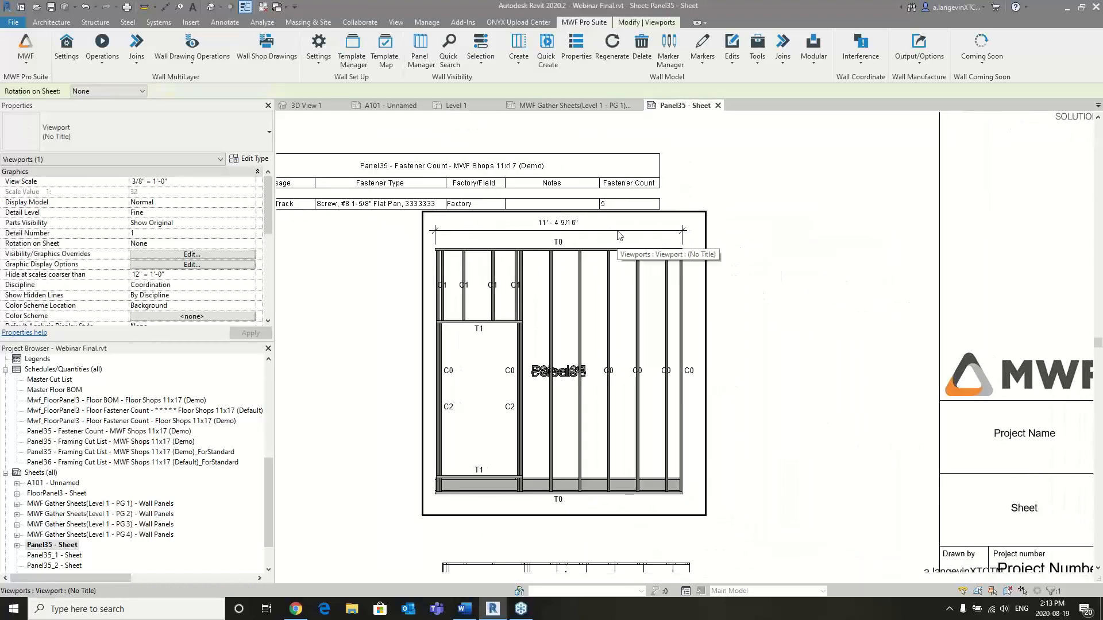
pyautogui.click(524, 231)
pyautogui.press('Delete')
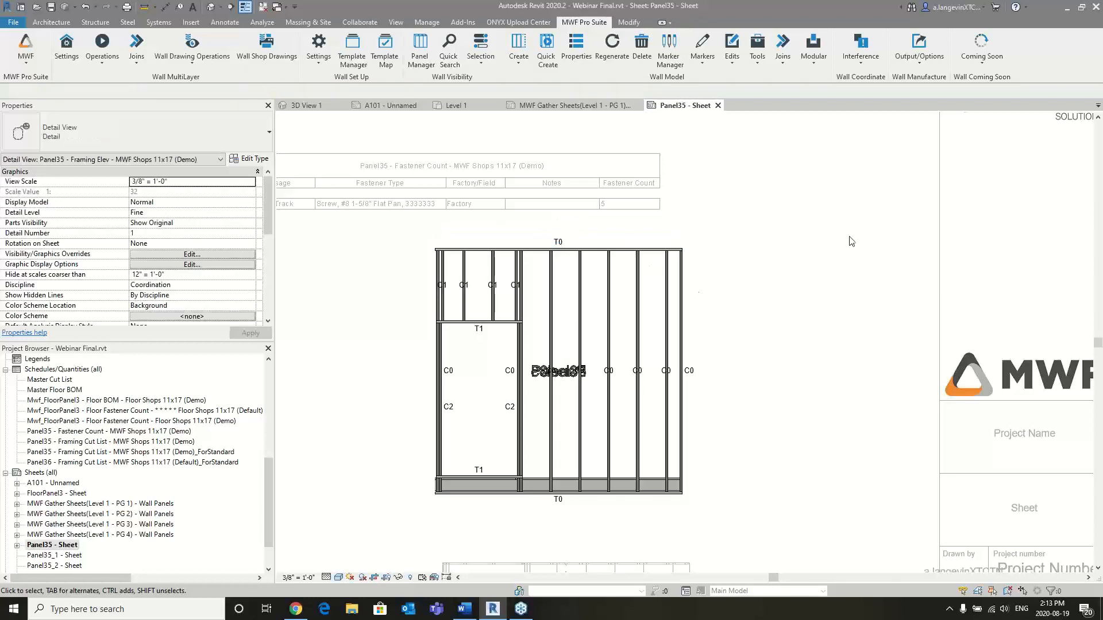
pyautogui.doubleClick(850, 241)
# - Try to refresh the wall drawings on the Panel35 sheet, dismiss the log and check the framing elevation
pyautogui.click(180, 65)
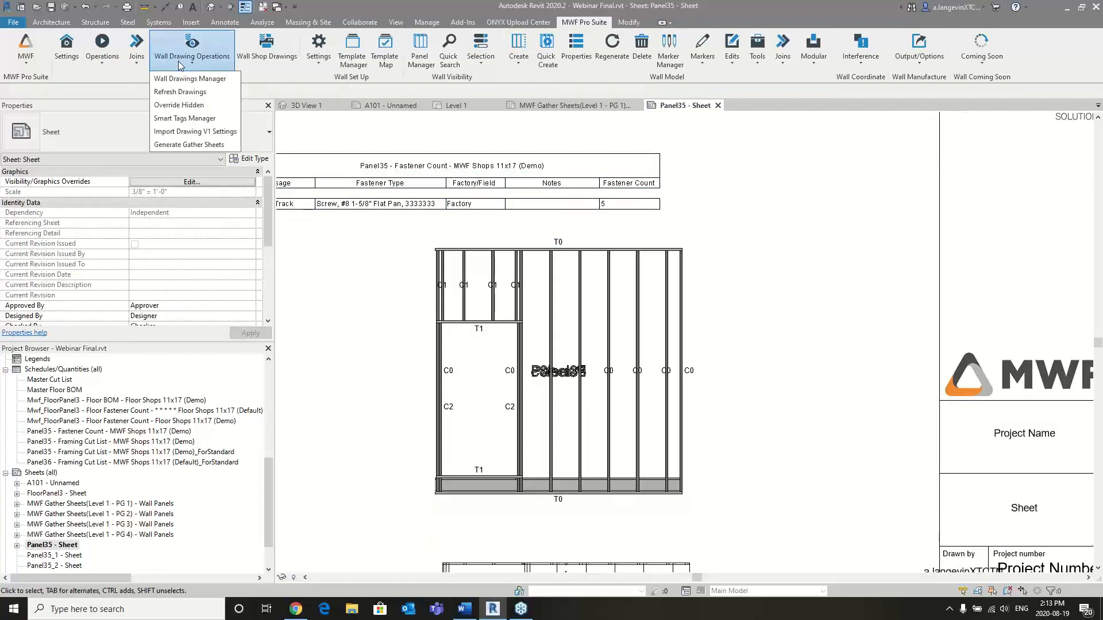
pyautogui.click(182, 87)
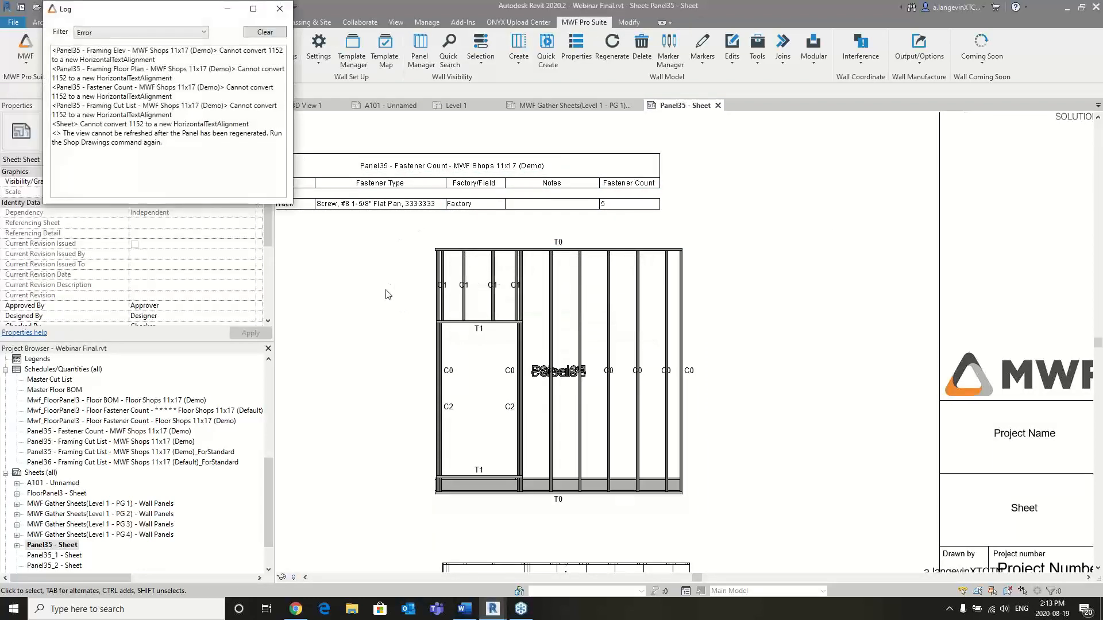
pyautogui.click(281, 10)
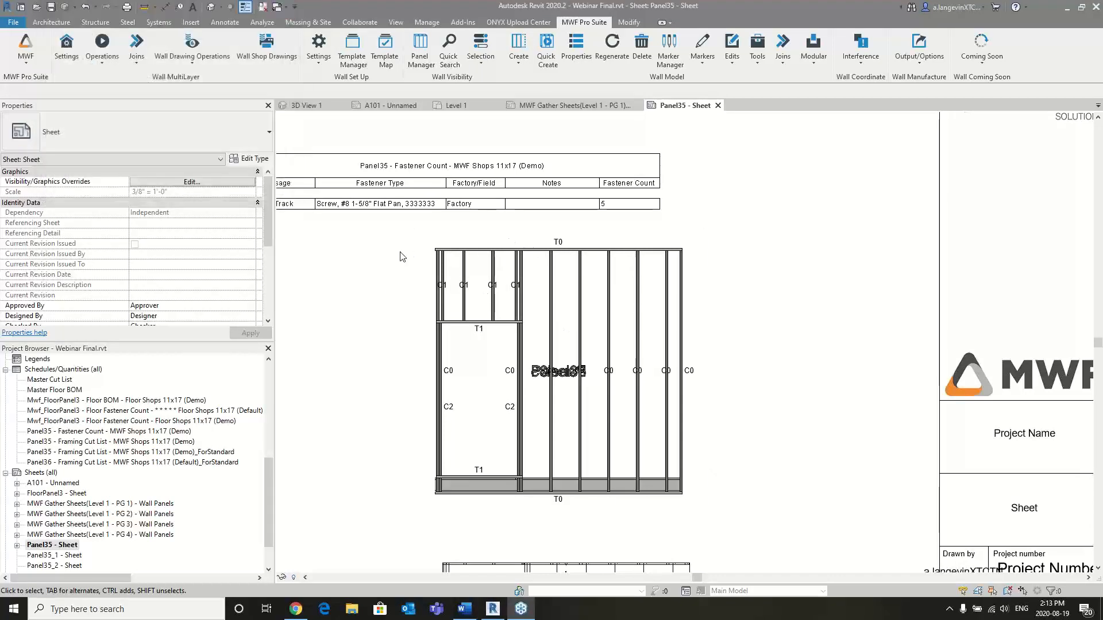
pyautogui.click(508, 251)
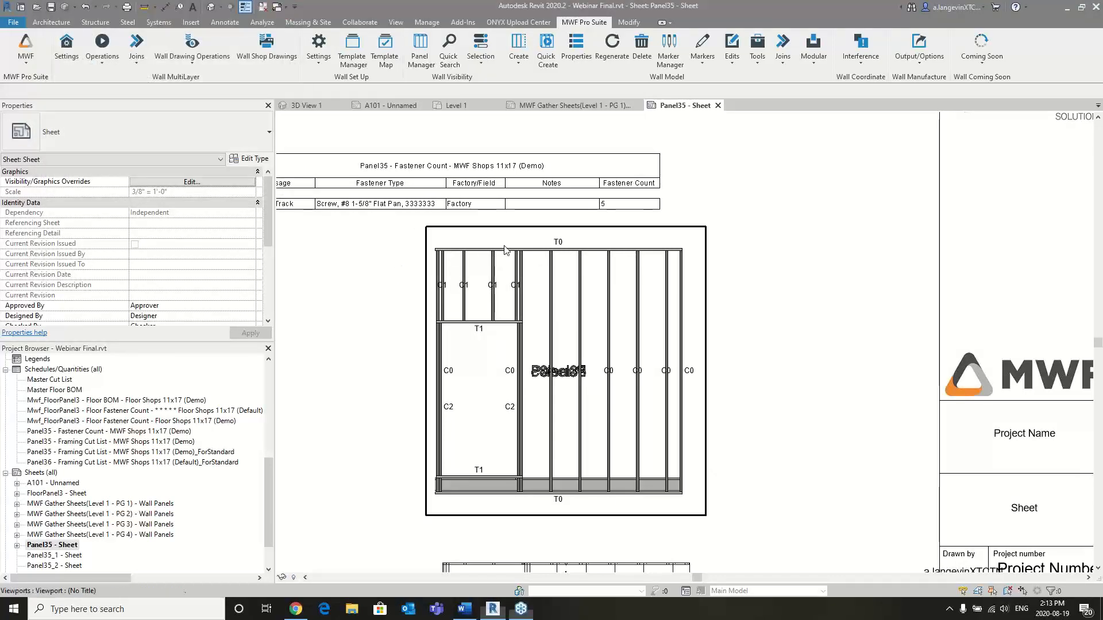
pyautogui.click(725, 281)
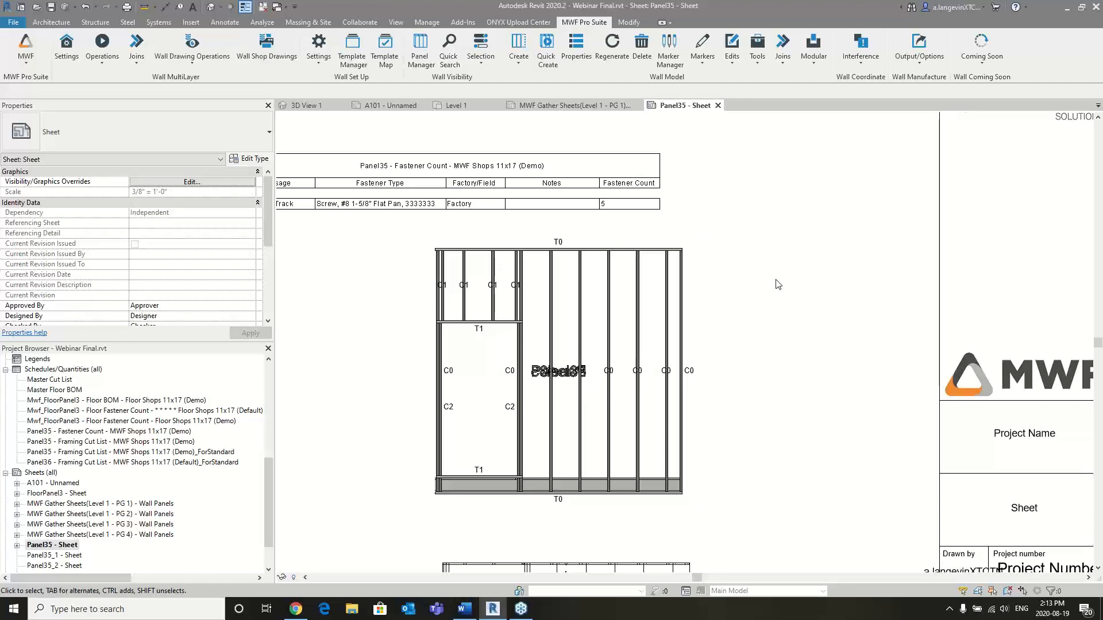
# - Add an aligned dimension above the panel in the framing elevation, from the left end stud to the fourth stud from the right end
pyautogui.doubleClick(645, 262)
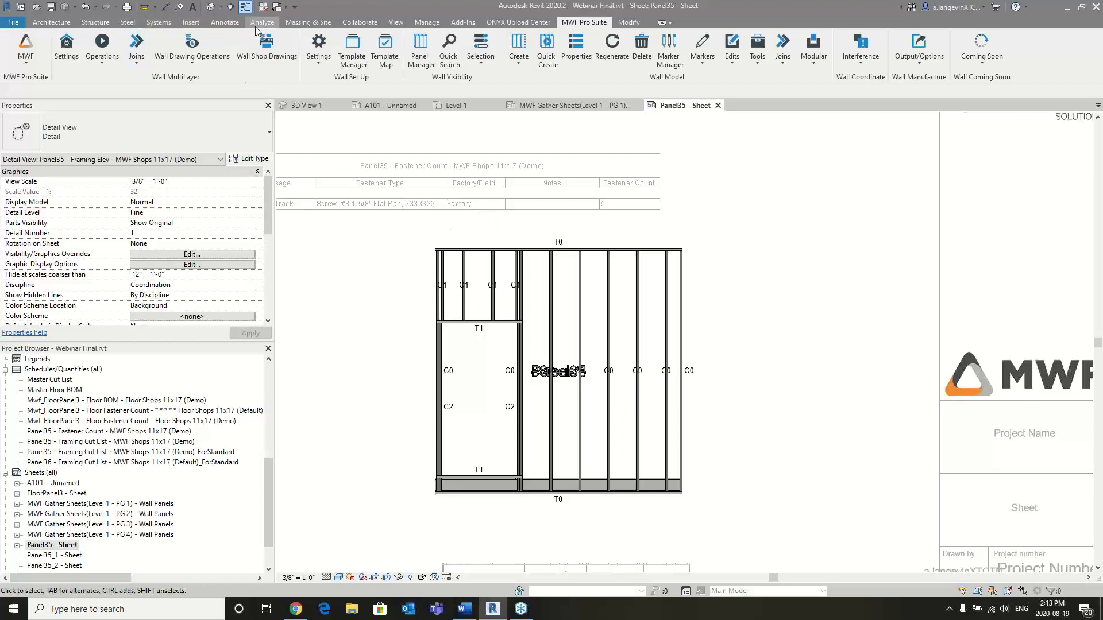
pyautogui.click(224, 22)
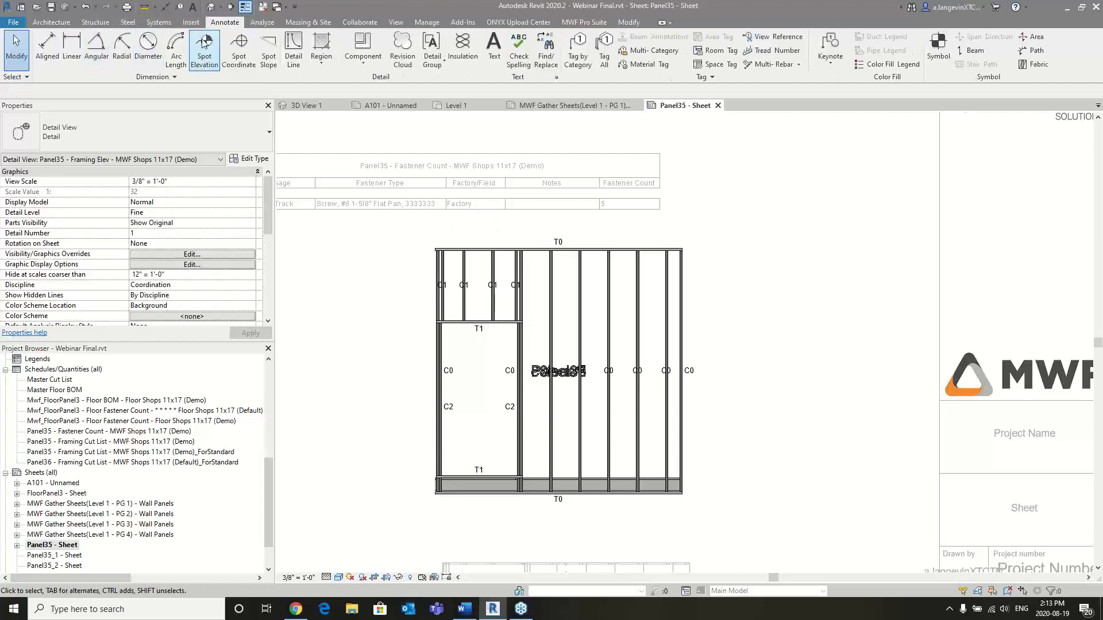
pyautogui.click(47, 49)
pyautogui.scroll(4, 443, 278)
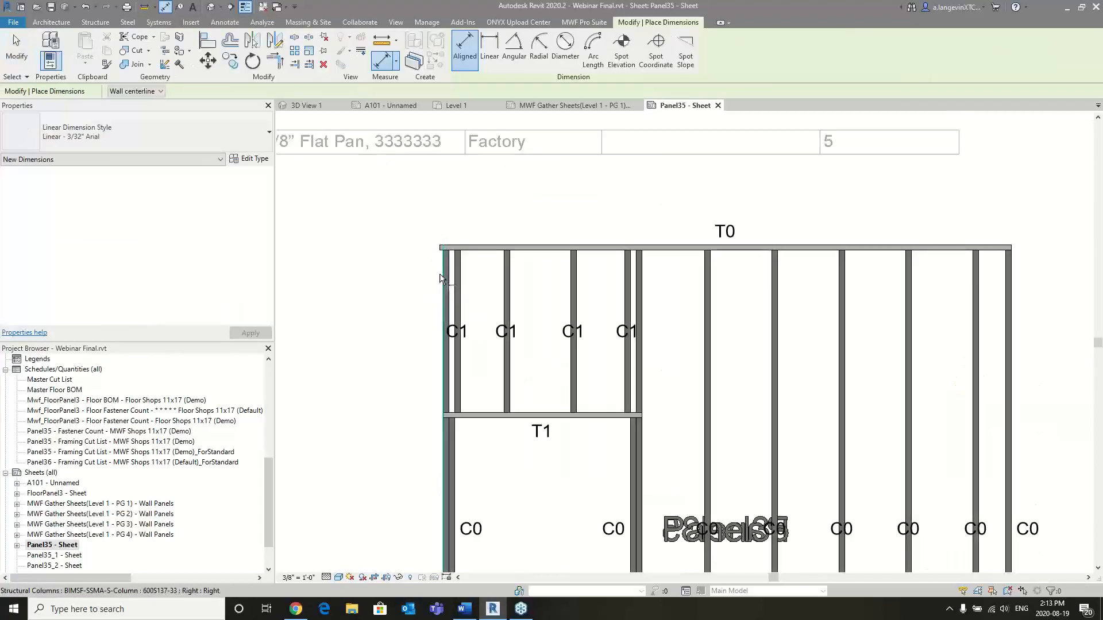
pyautogui.click(443, 278)
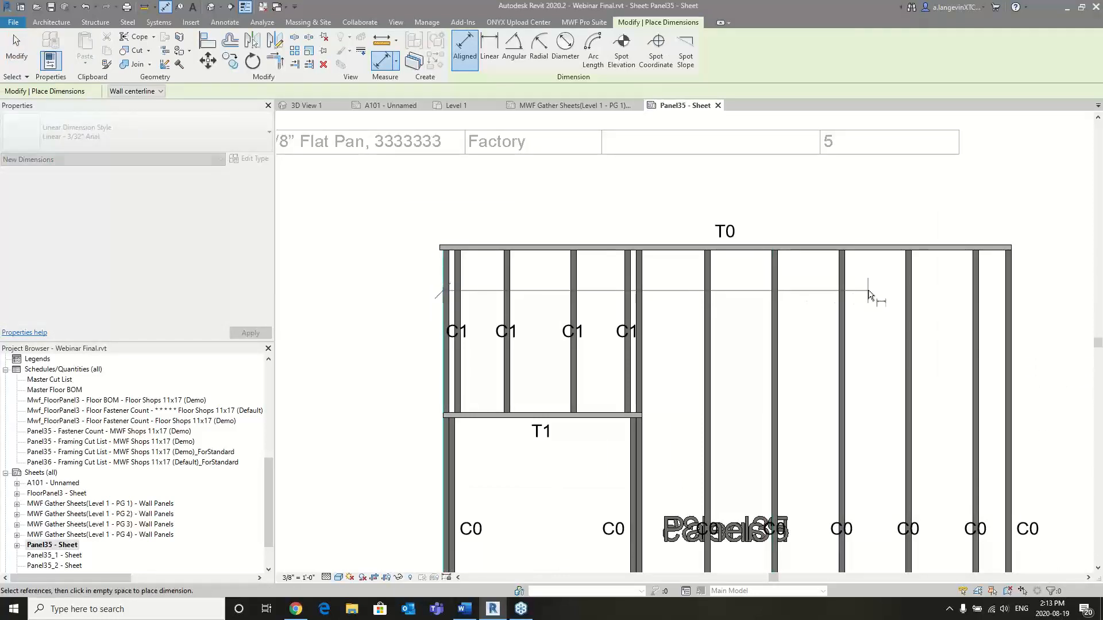
pyautogui.click(846, 291)
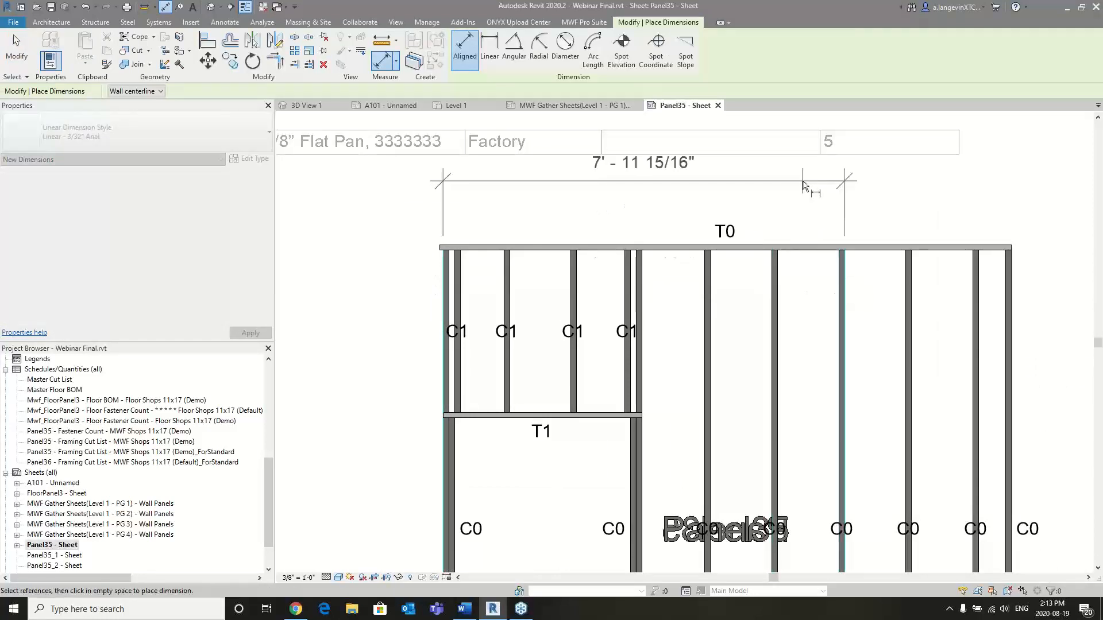
pyautogui.click(865, 202)
pyautogui.scroll(-3, 892, 224)
pyautogui.scroll(-2, 919, 239)
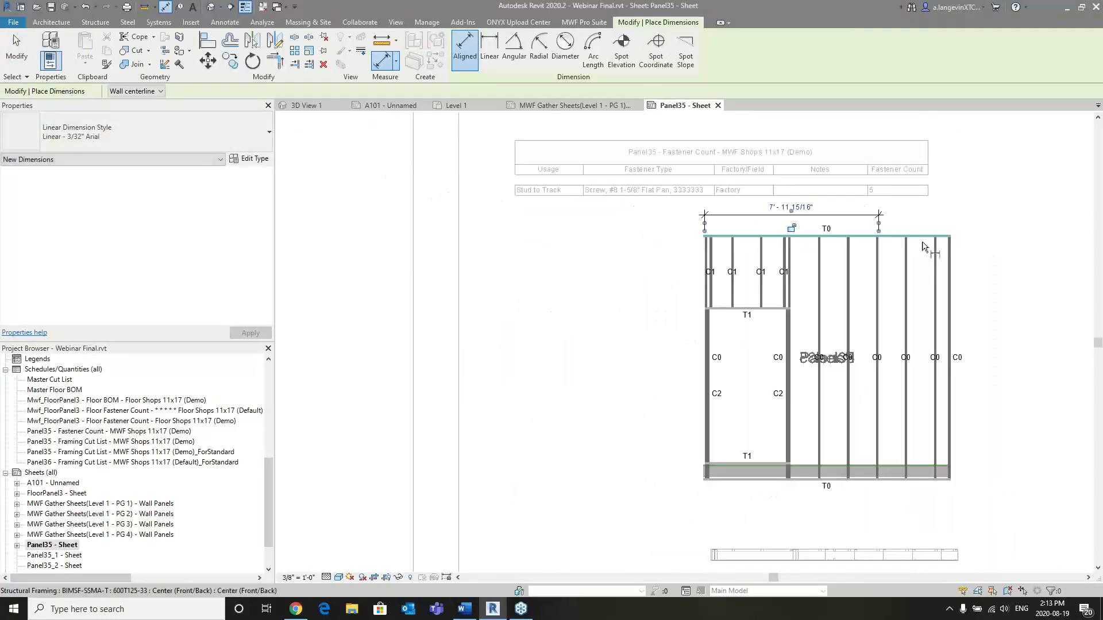
pyautogui.press('Escape')
pyautogui.press('Escape')
pyautogui.doubleClick(546, 270)
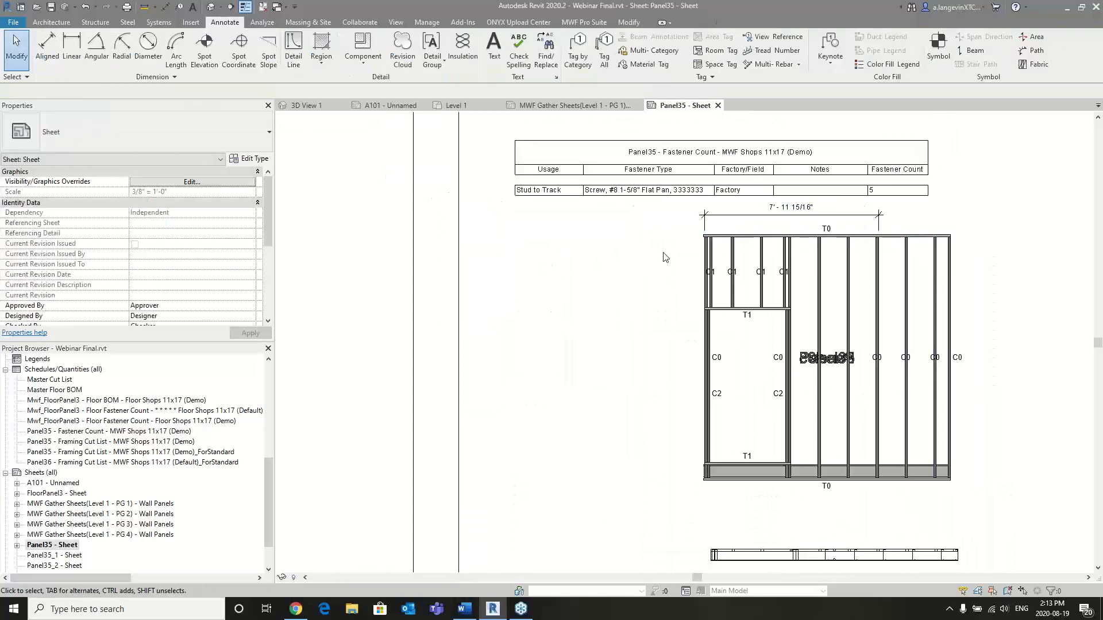
# - Try refreshing the wall drawings again with the new stud dimension in place, and dismiss the log
pyautogui.click(584, 22)
pyautogui.click(192, 51)
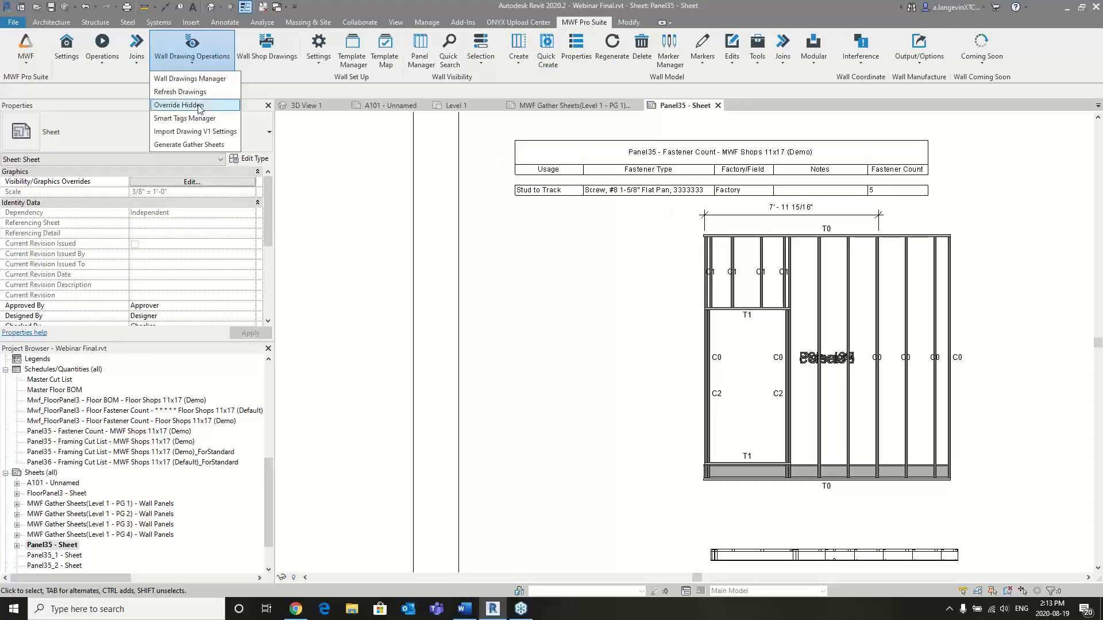
pyautogui.click(192, 93)
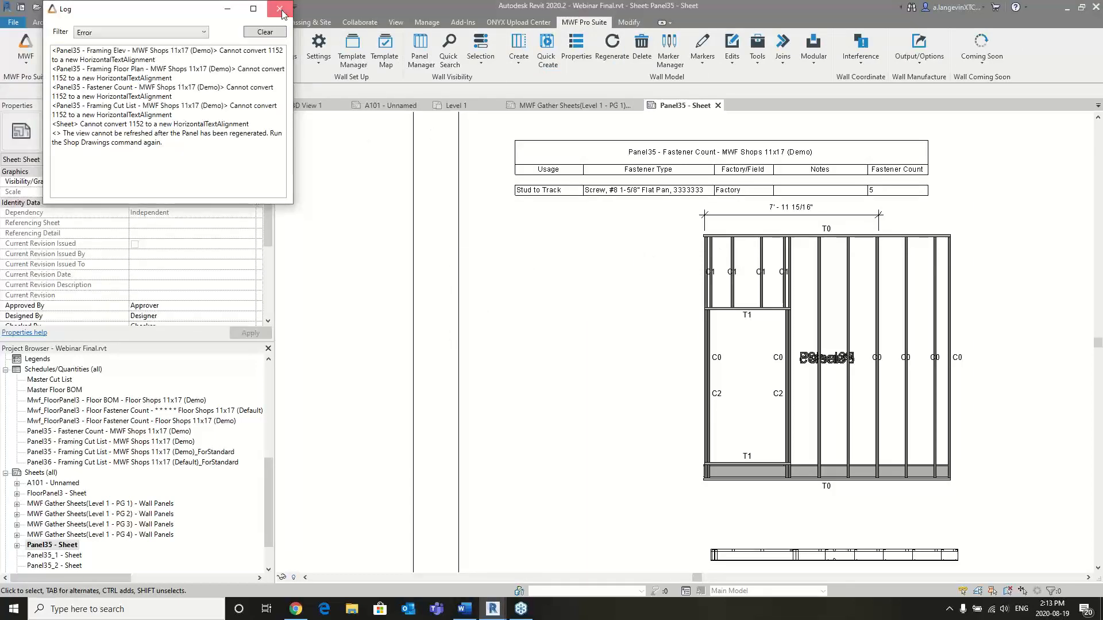
pyautogui.click(279, 9)
pyautogui.scroll(-1, 766, 263)
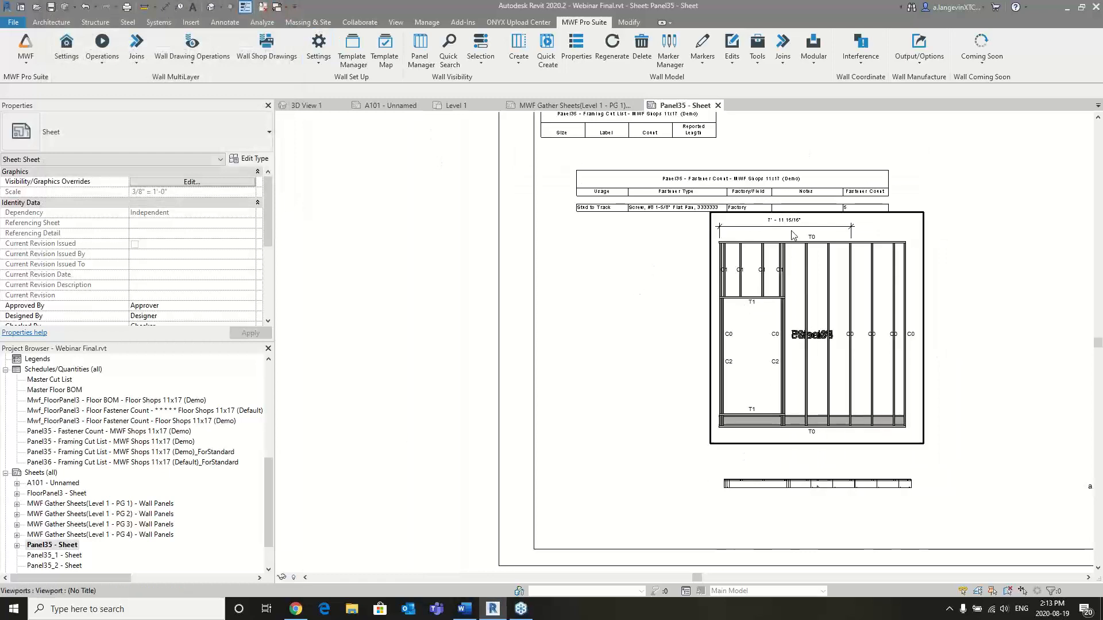
# - In 3D View 1, temporarily hide one stud near the middle of Panel37 and the vertical wide line at its location
pyautogui.scroll(-1, 786, 235)
pyautogui.moveTo(892, 271); pyautogui.dragTo(856, 295, button='middle')
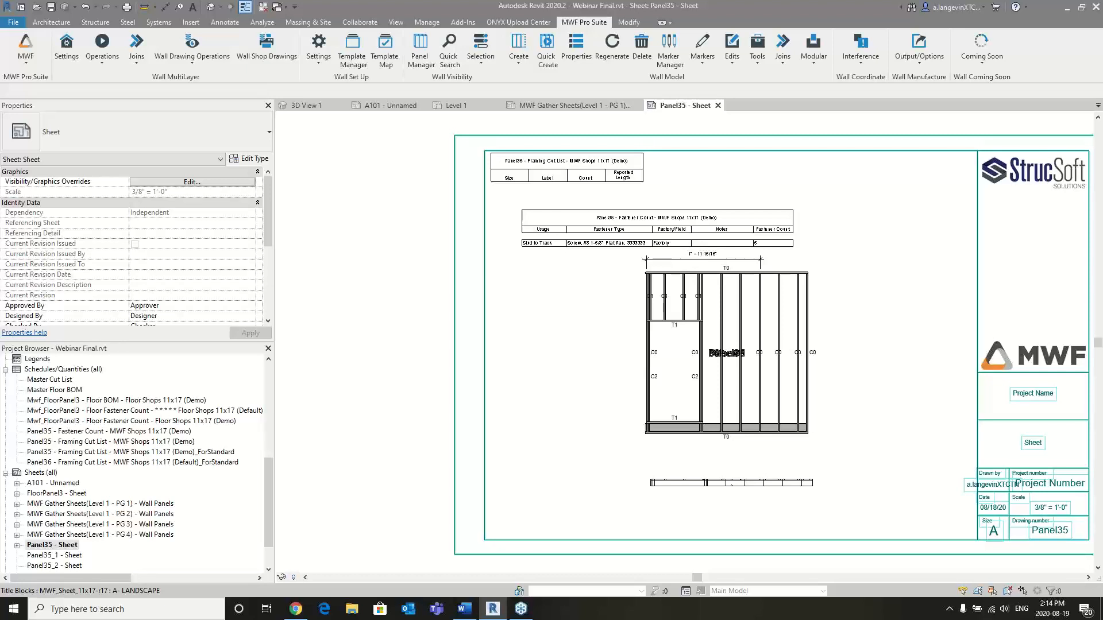
pyautogui.click(306, 106)
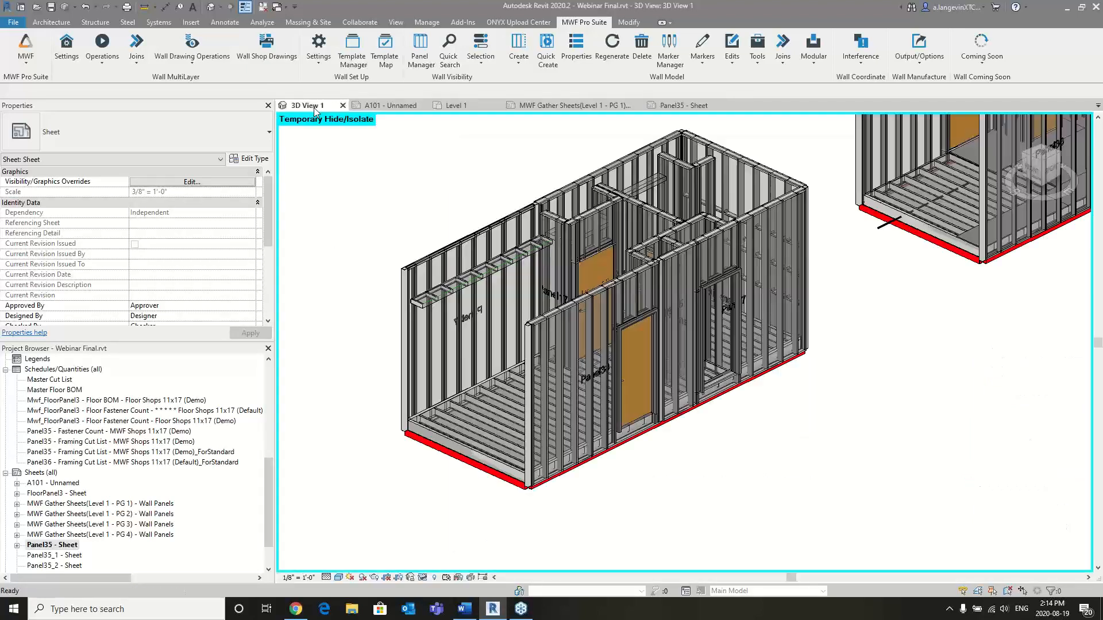
pyautogui.click(489, 239)
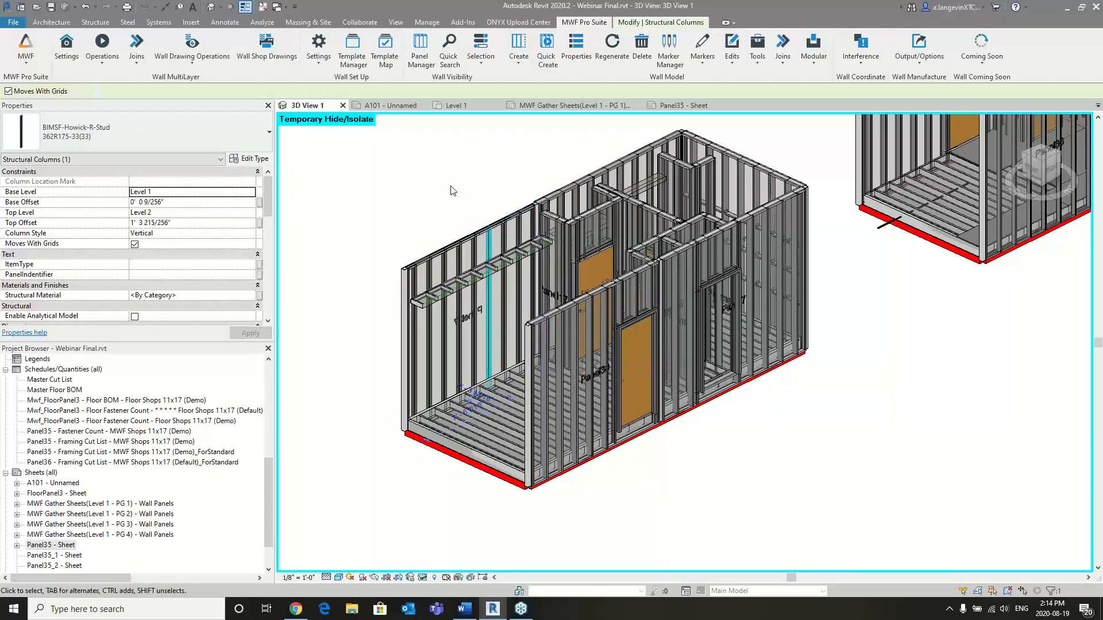
pyautogui.scroll(2, 455, 211)
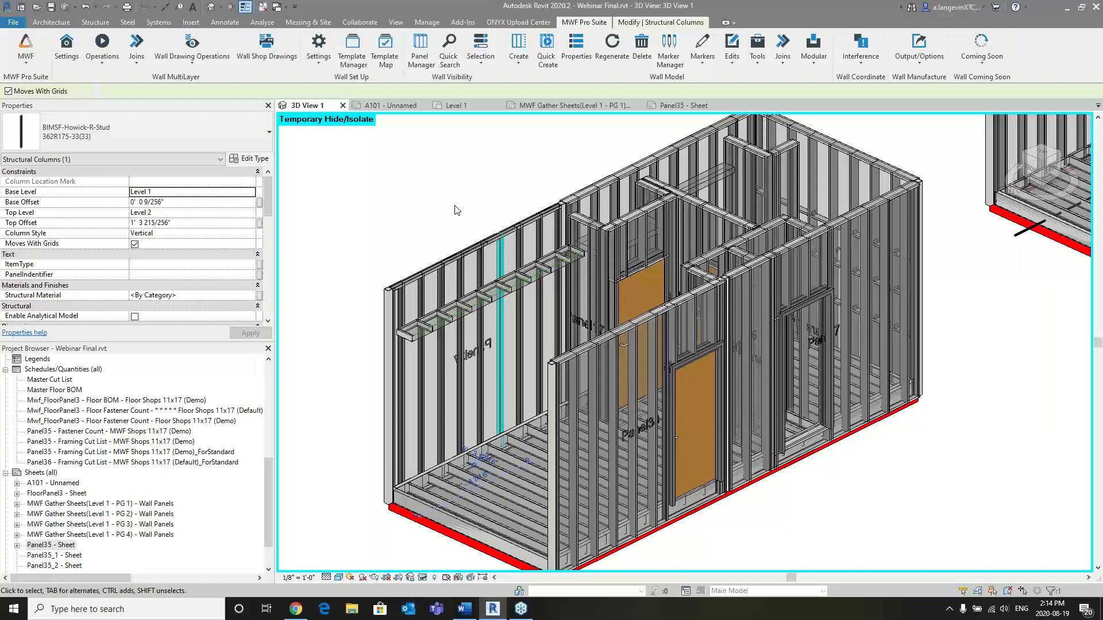
pyautogui.scroll(2, 459, 214)
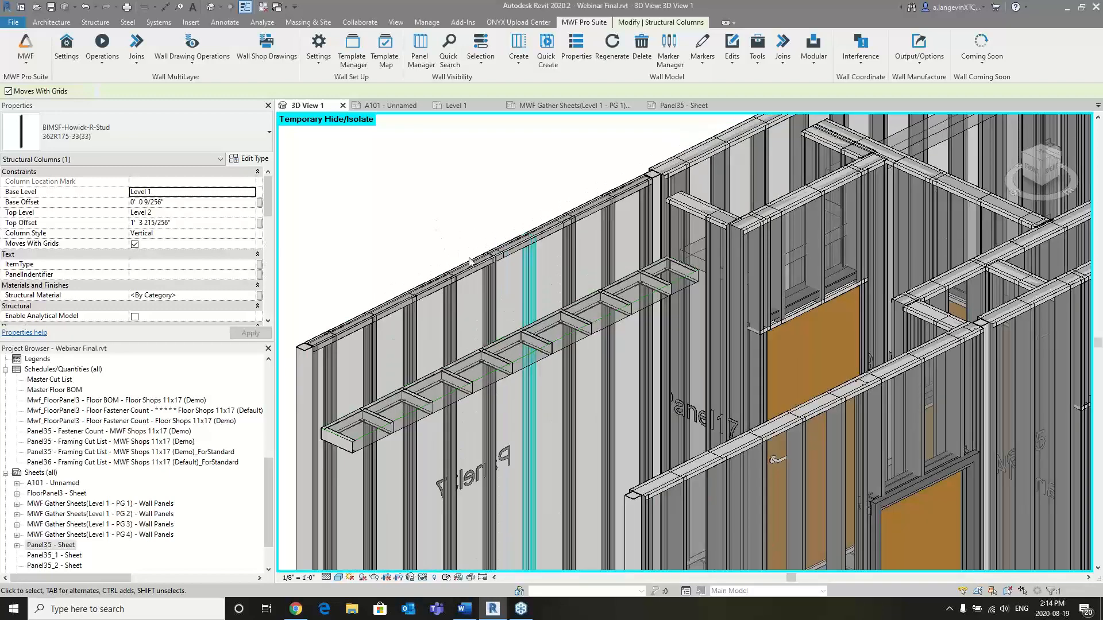
pyautogui.scroll(2, 446, 244)
pyautogui.scroll(-1, 527, 183)
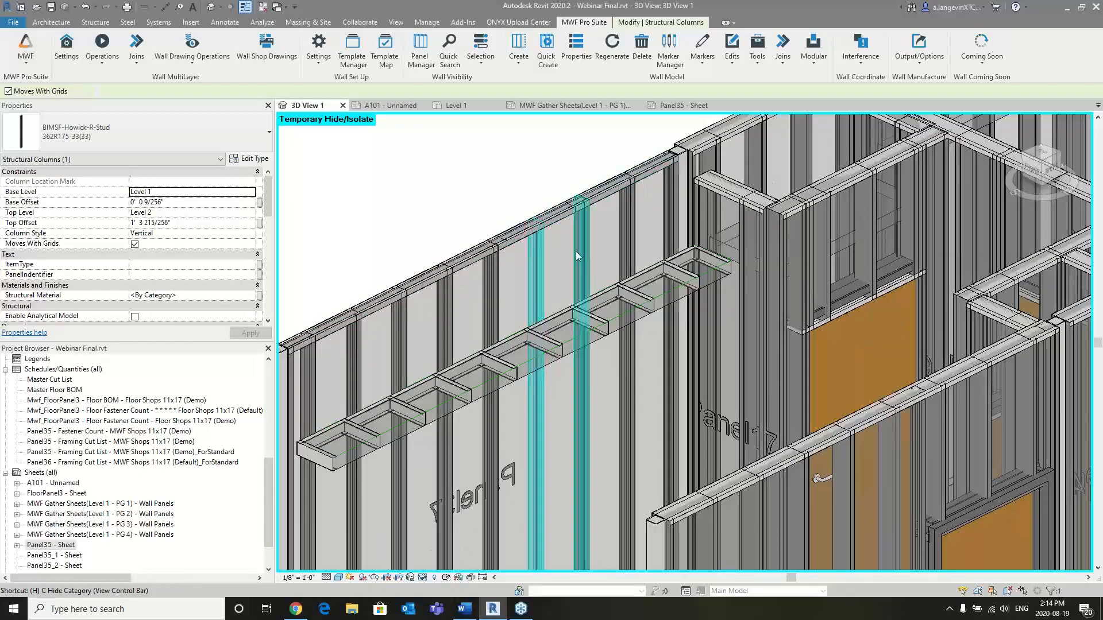
pyautogui.press('Escape')
pyautogui.click(536, 254)
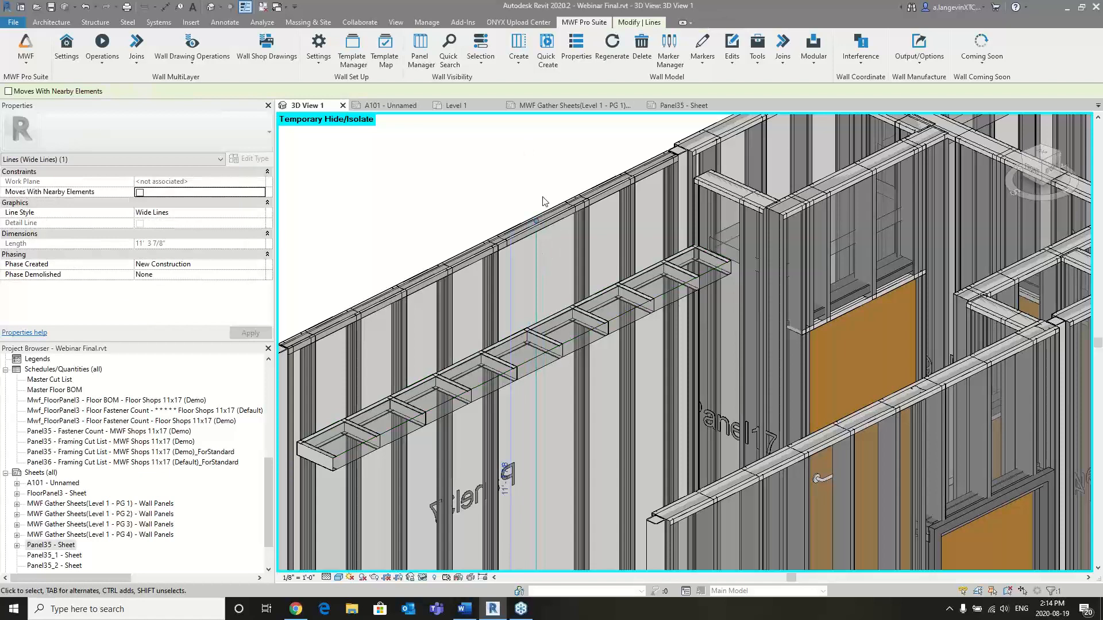
pyautogui.press('Escape')
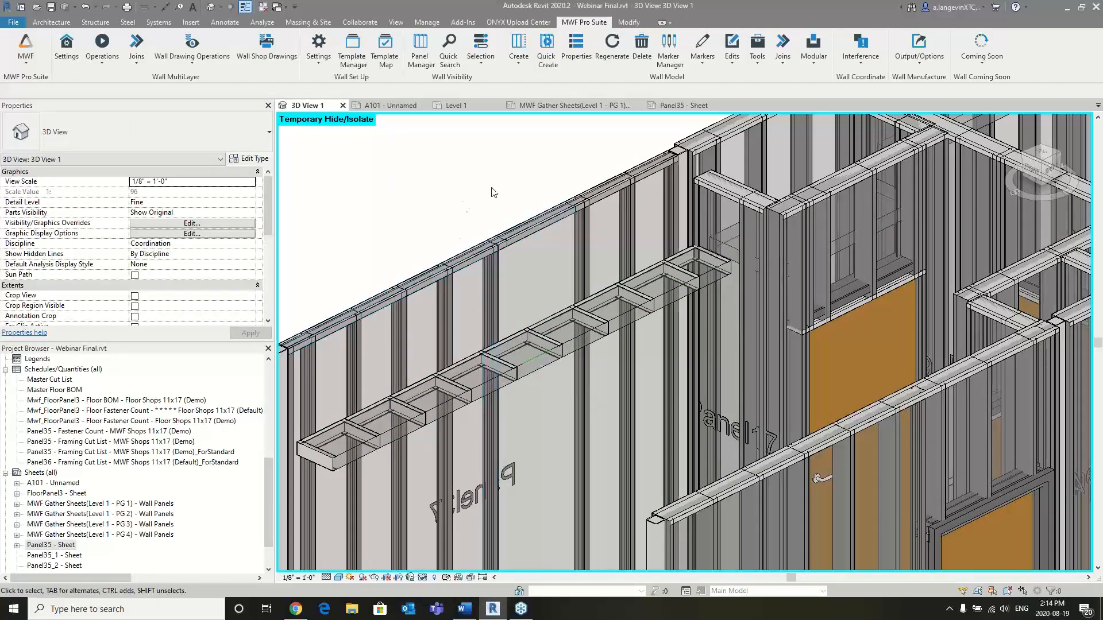
# - Select a stud in Panel37 from the outer side of the wall and open the Create Marker Lines settings
pyautogui.moveTo(485, 261); pyautogui.dragTo(531, 192, button='middle')
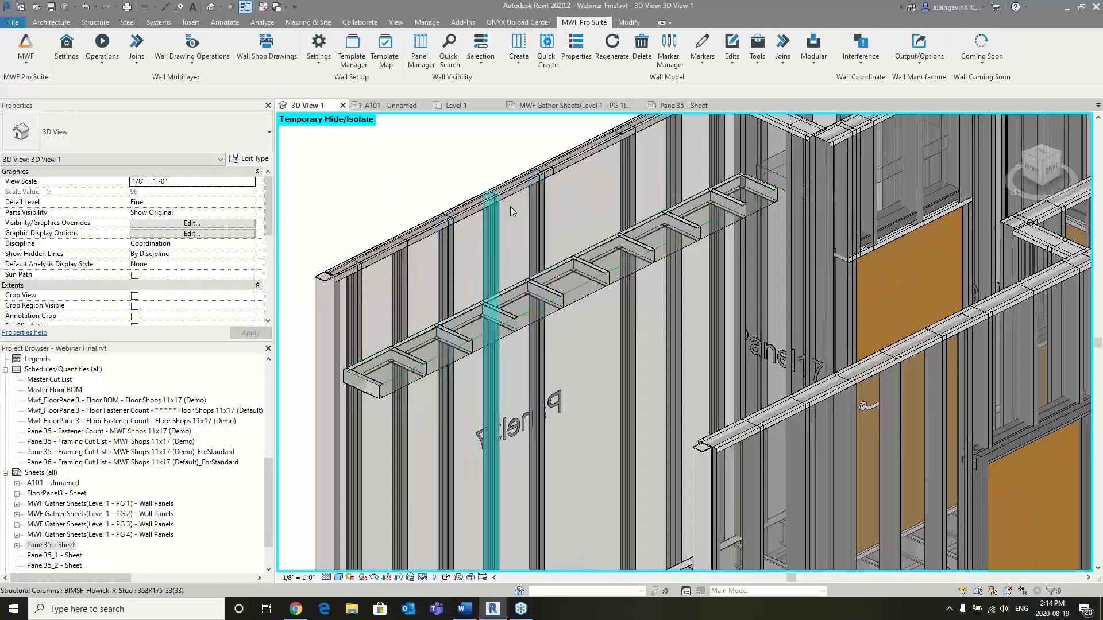
pyautogui.scroll(-4, 523, 227)
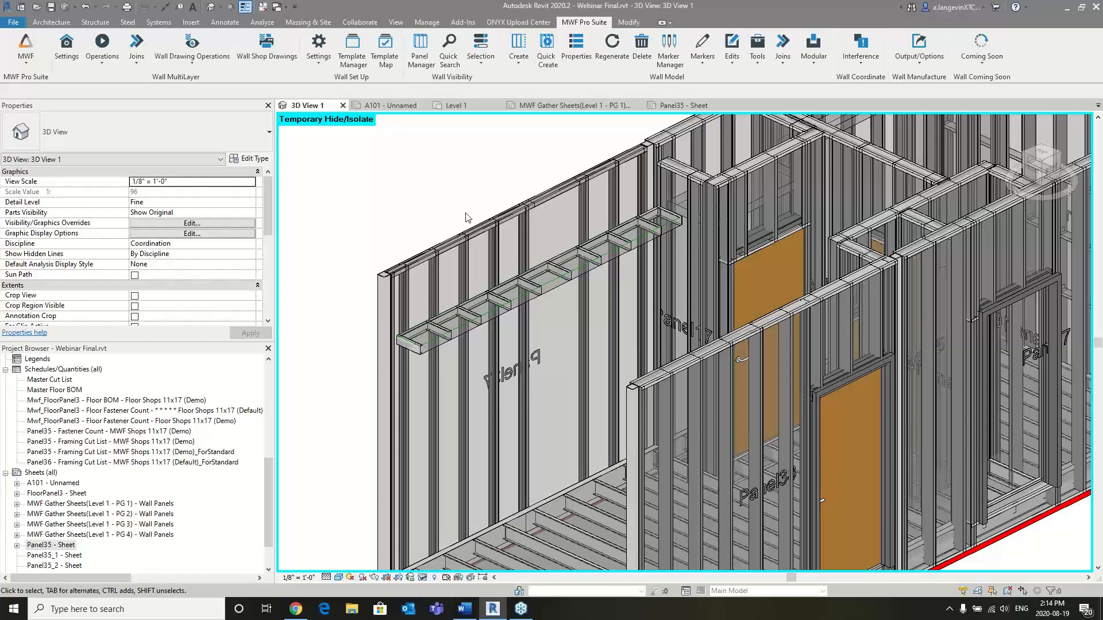
pyautogui.keyDown('shift'); pyautogui.moveTo(457, 227); pyautogui.dragTo(679, 322, button='middle'); pyautogui.keyUp('shift')
pyautogui.click(678, 325)
pyautogui.keyDown('shift'); pyautogui.moveTo(834, 350); pyautogui.dragTo(757, 299, button='middle'); pyautogui.keyUp('shift')
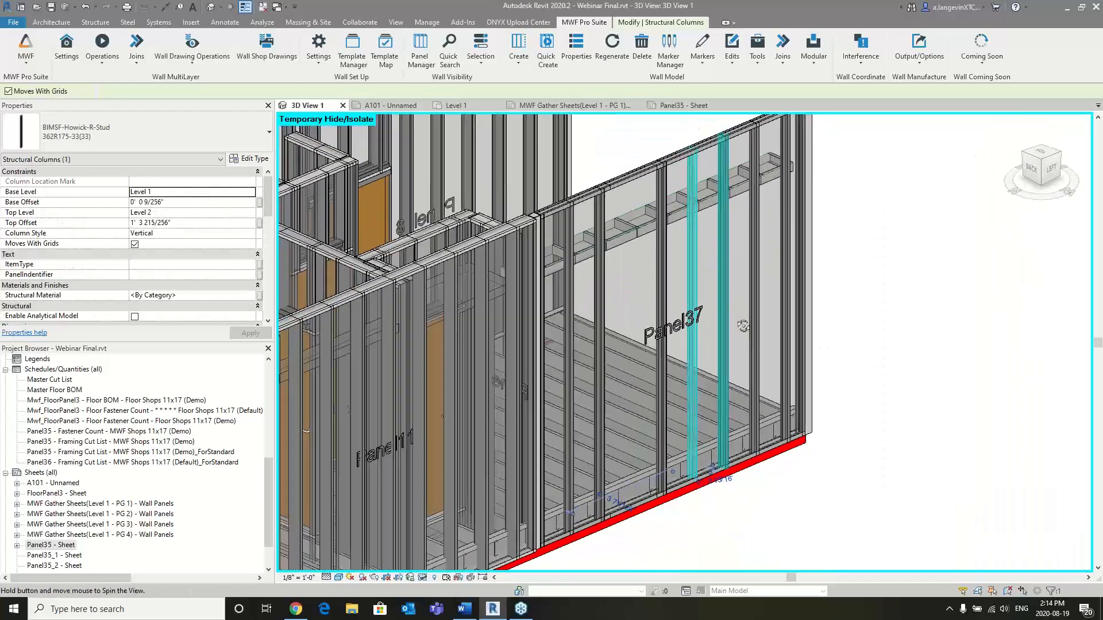
pyautogui.click(711, 60)
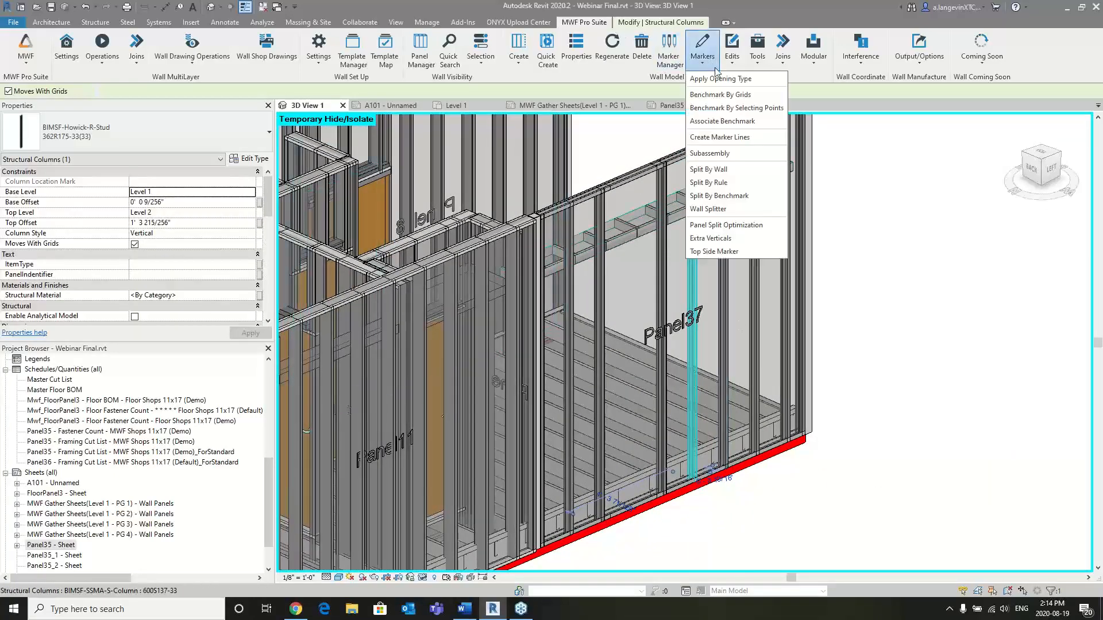
pyautogui.click(740, 136)
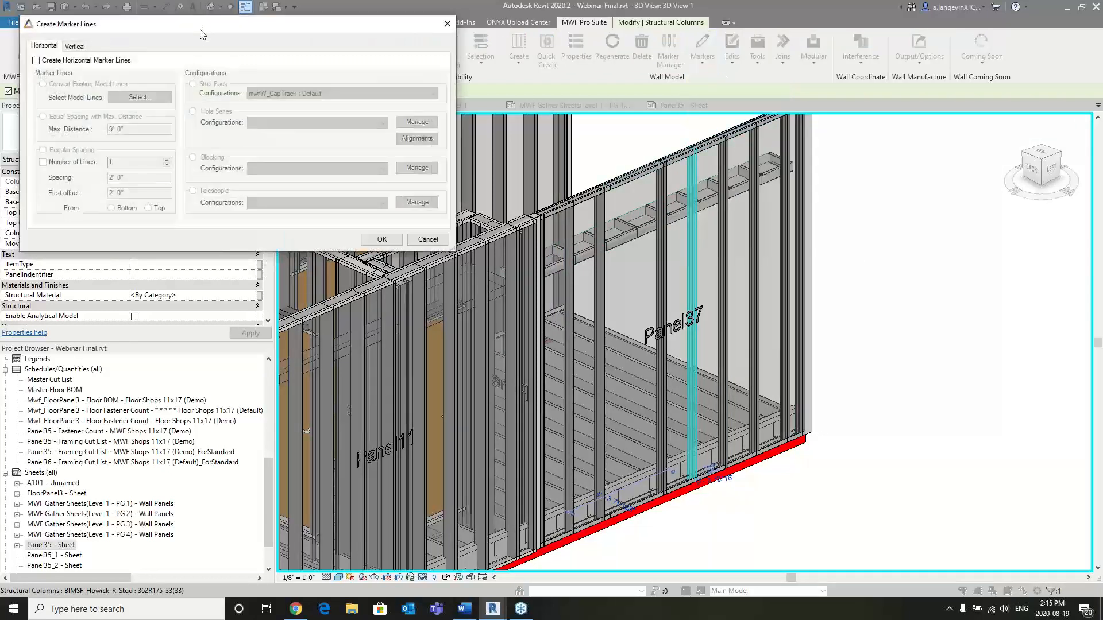
pyautogui.moveTo(202, 34); pyautogui.dragTo(304, 129)
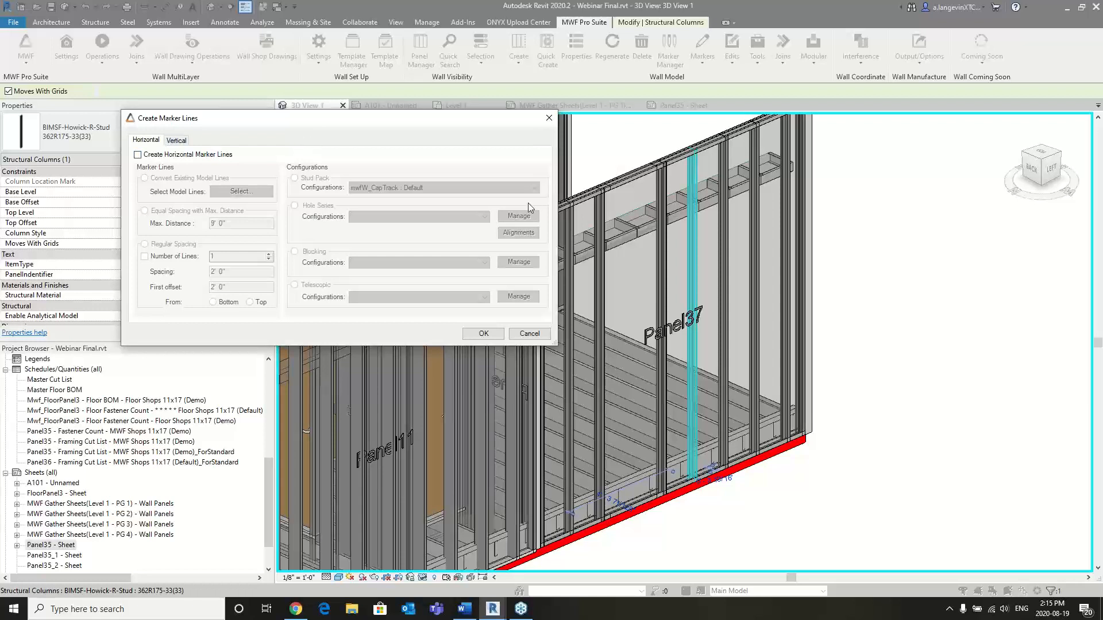
# - Enable vertical marker lines with regular spacing, 2 lines and a first offset of 2' 6" from the start
pyautogui.click(177, 140)
pyautogui.click(138, 154)
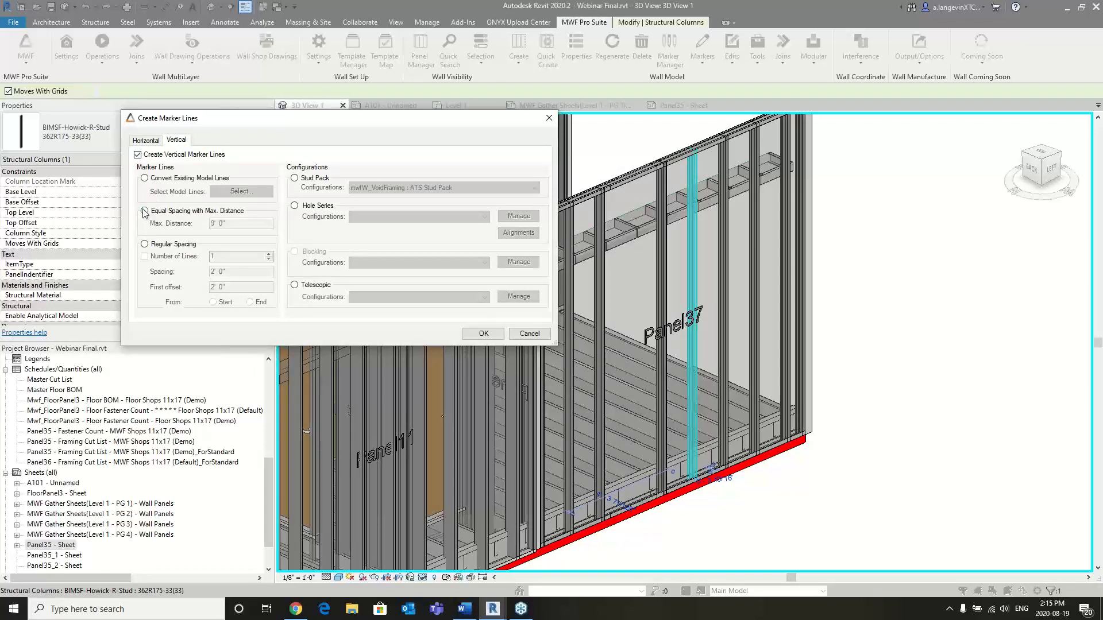
pyautogui.click(145, 244)
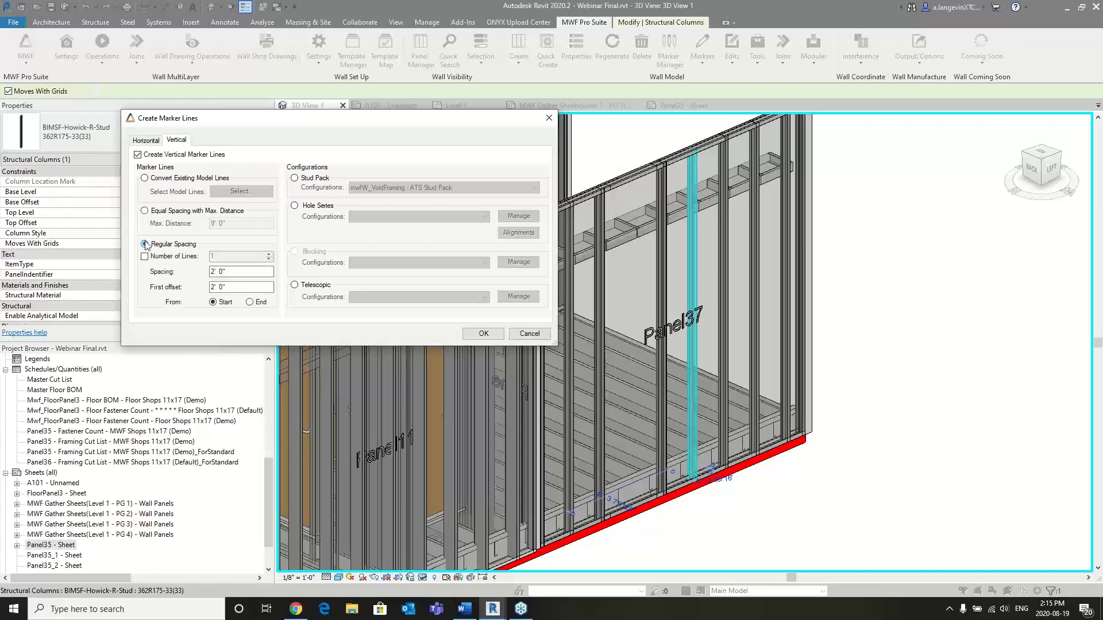
pyautogui.click(145, 257)
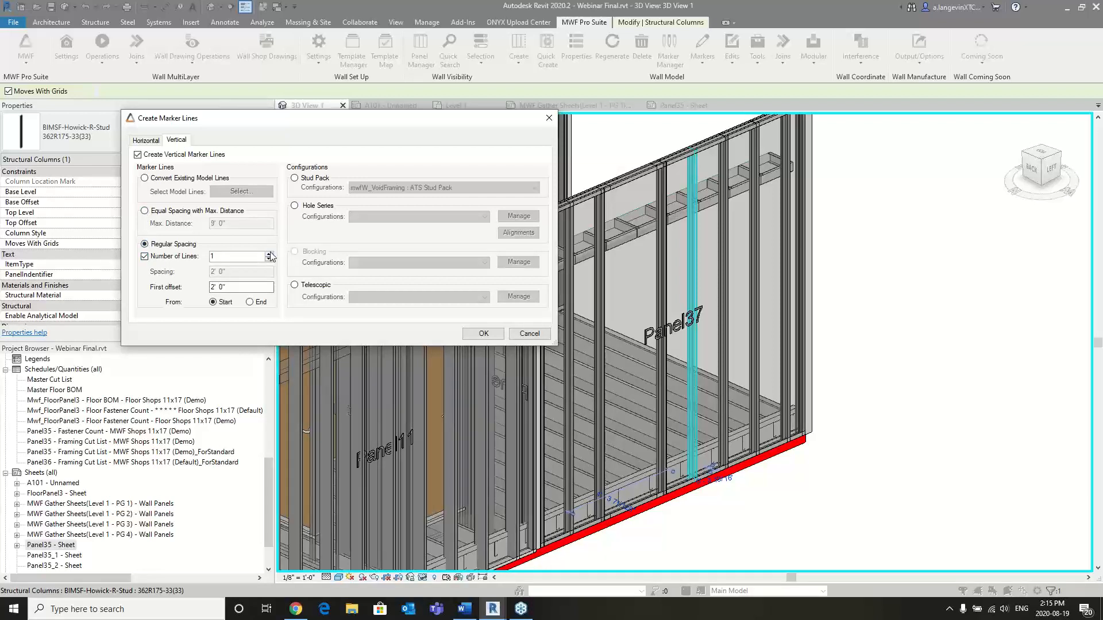
pyautogui.click(269, 254)
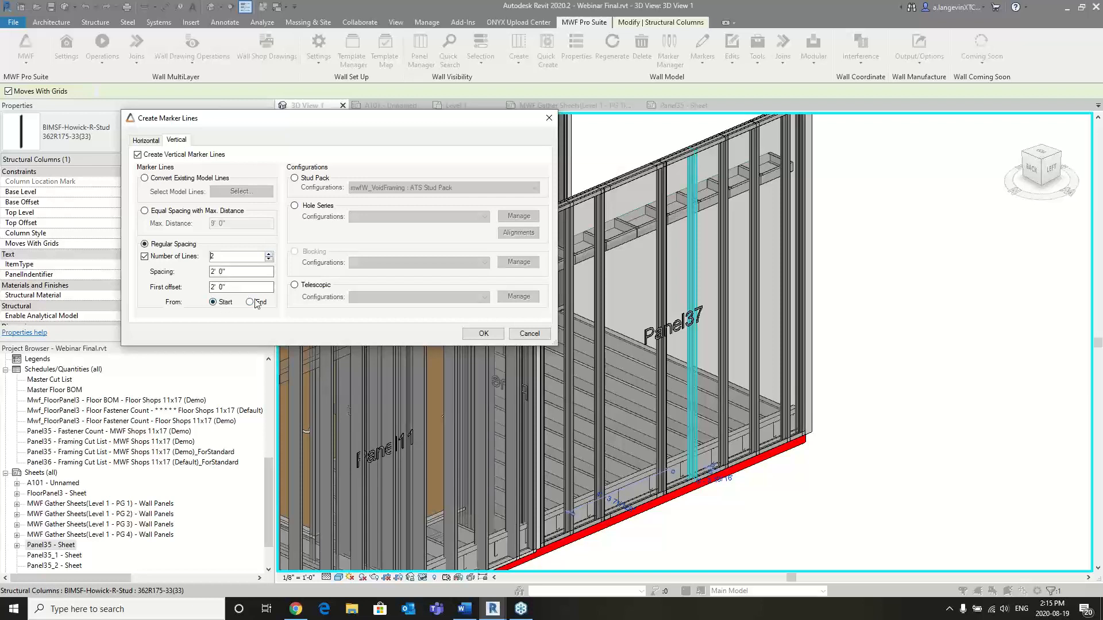
pyautogui.press('Tab')
pyautogui.press('Tab')
pyautogui.write('2')
pyautogui.click(239, 272)
# - Review the Stud Pack and Hole Series configurations for the vertical marker lines, including the managed hole types
pyautogui.click(295, 178)
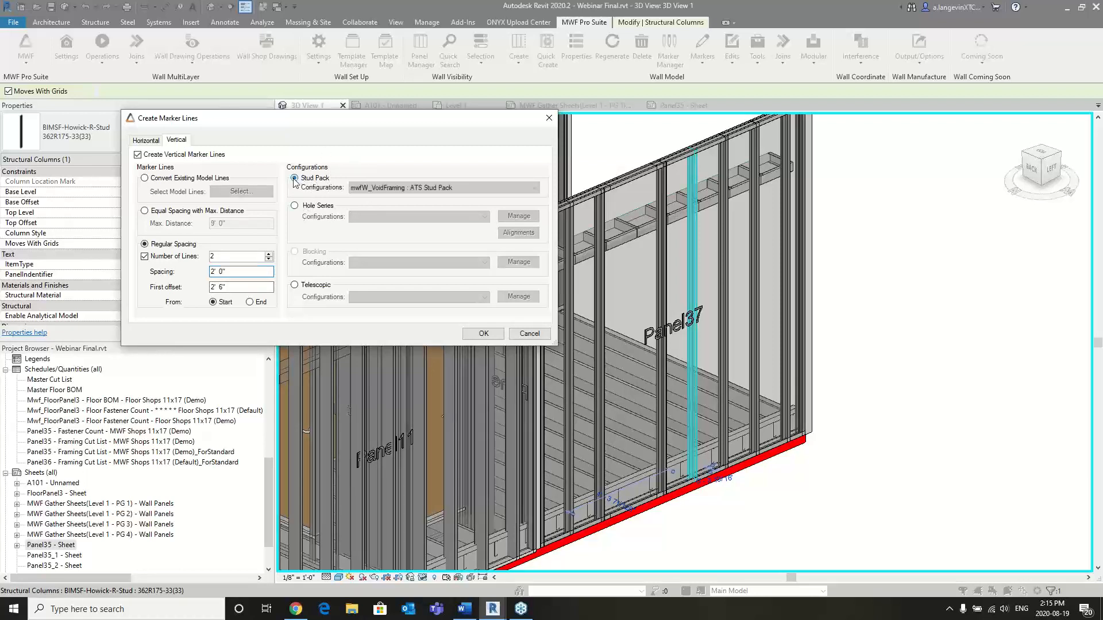
pyautogui.click(294, 206)
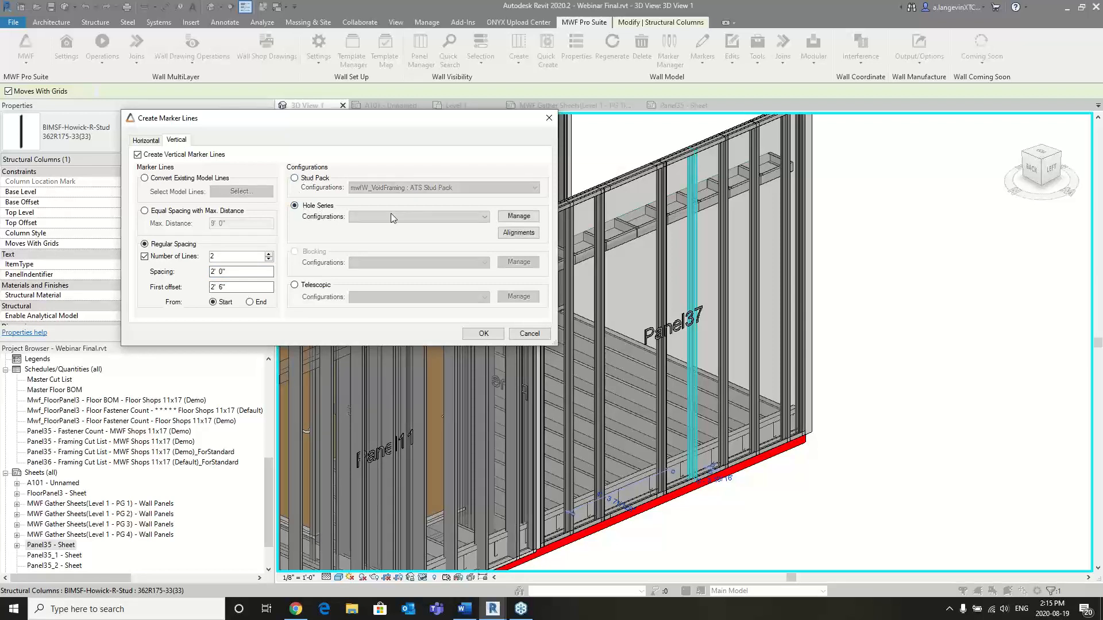
pyautogui.click(487, 217)
pyautogui.click(488, 218)
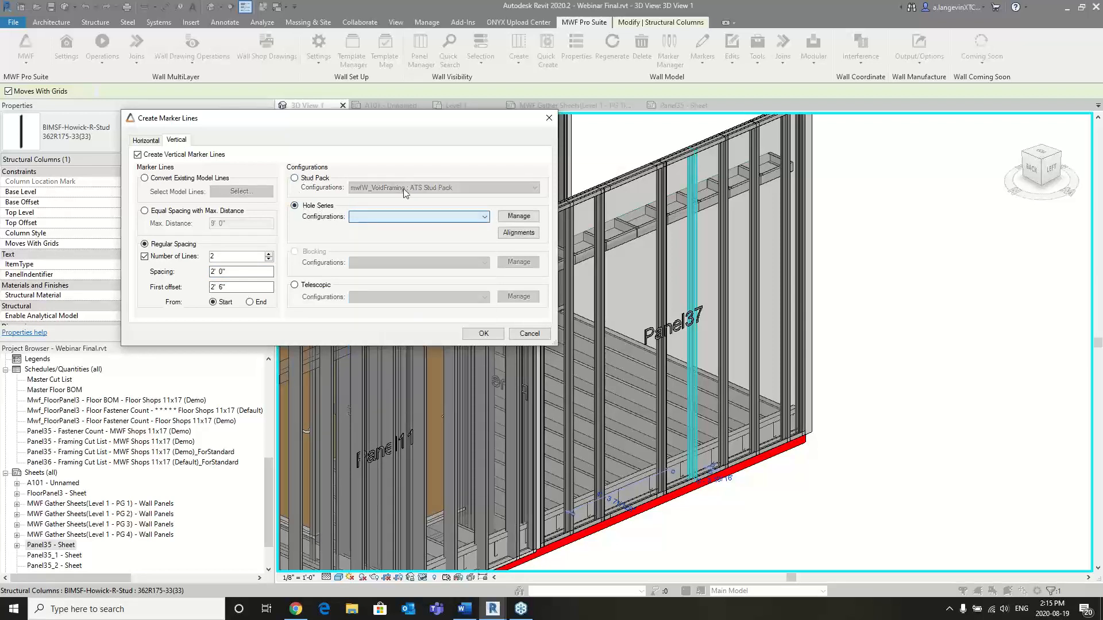
pyautogui.click(519, 216)
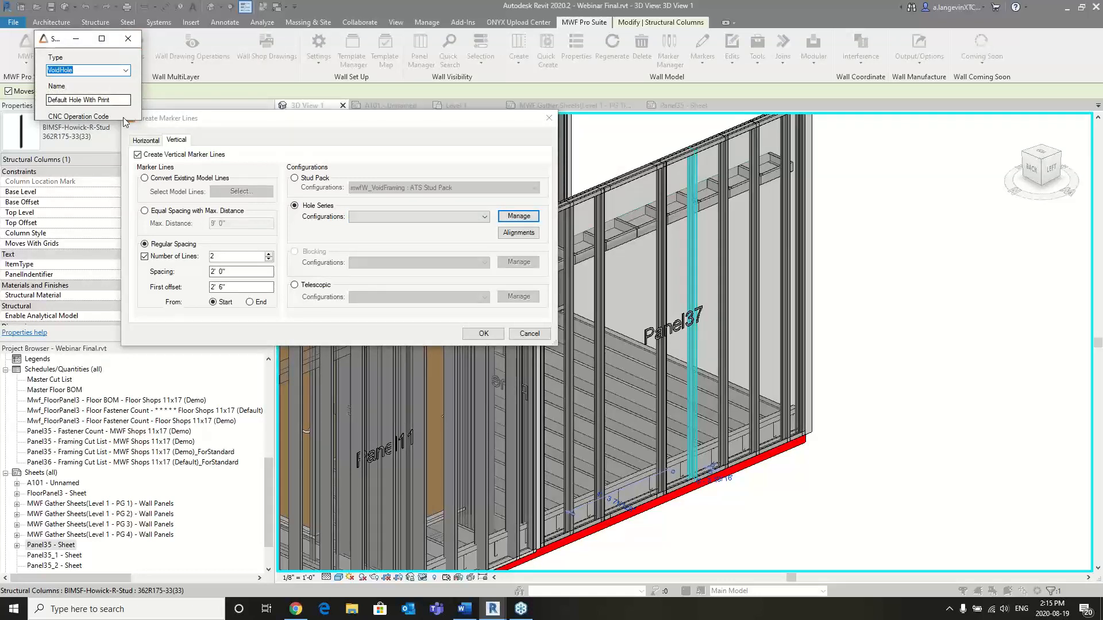
pyautogui.moveTo(132, 116); pyautogui.dragTo(303, 291)
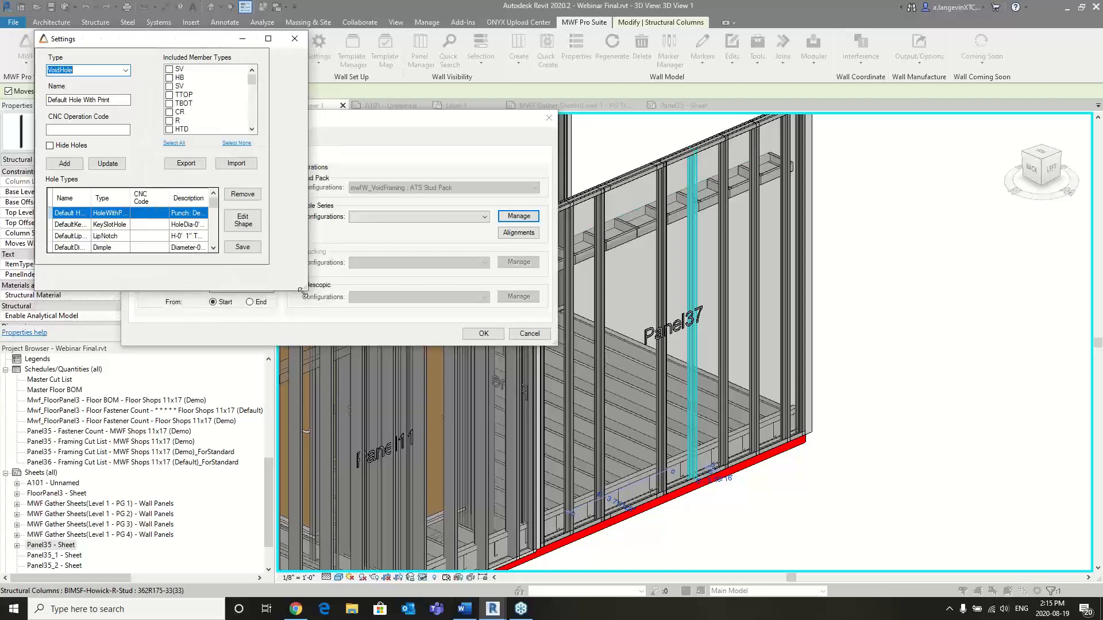
pyautogui.click(294, 38)
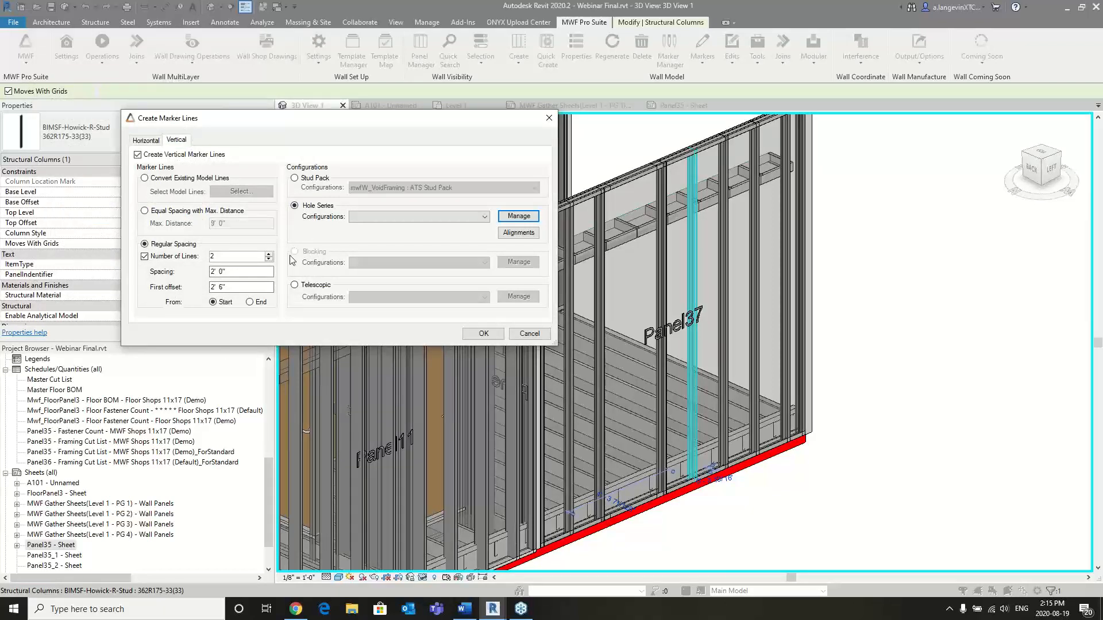
# - Assign the Telescopic configuration VertTele to the vertical marker lines
pyautogui.click(295, 286)
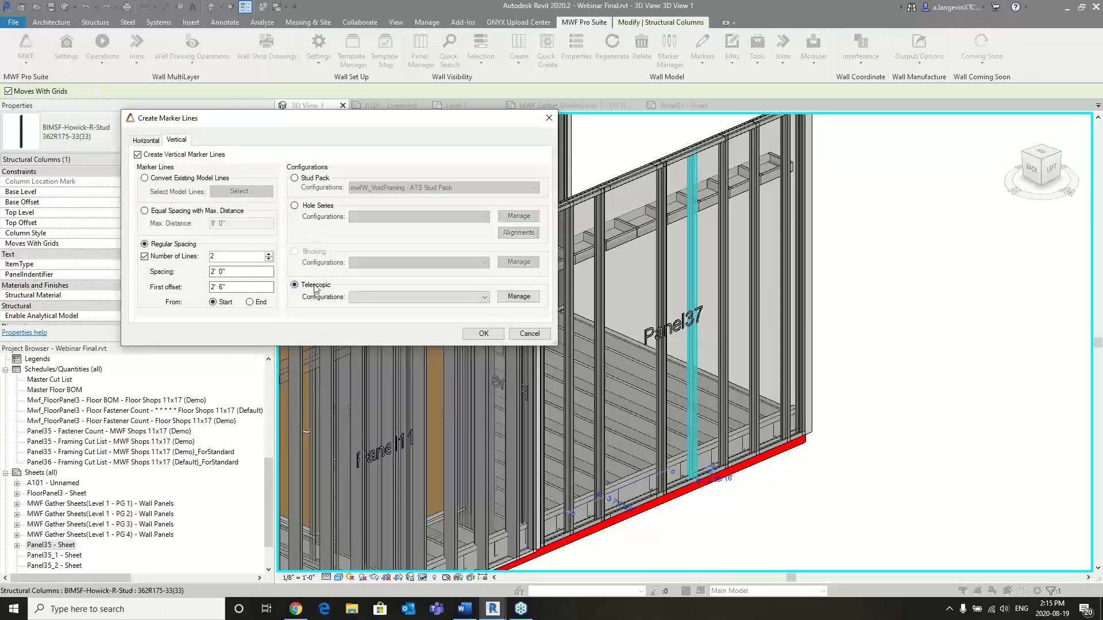
pyautogui.click(367, 297)
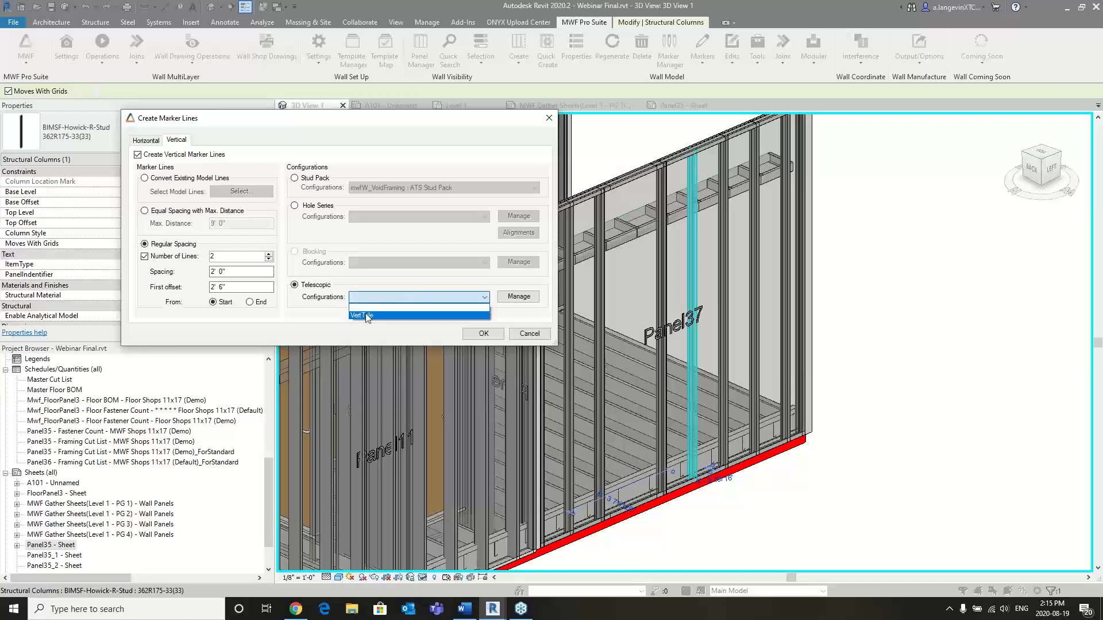
pyautogui.click(365, 316)
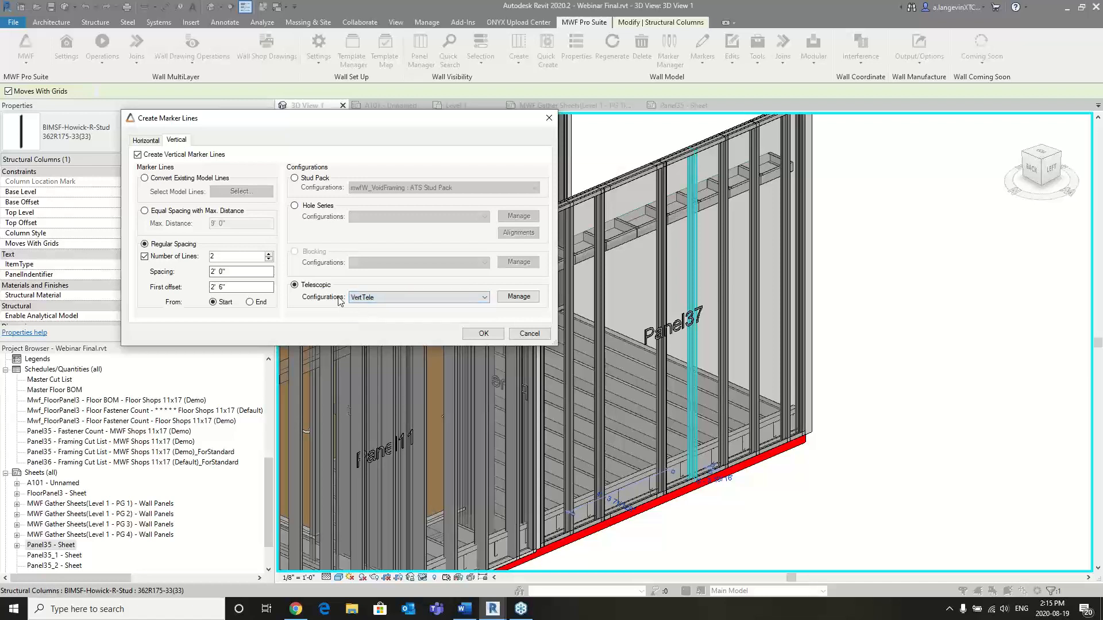
# - Examine the telescopic configuration options for the Vertical line type, including the telescopic family, and leave without saving
pyautogui.click(518, 296)
pyautogui.moveTo(283, 44); pyautogui.dragTo(393, 96)
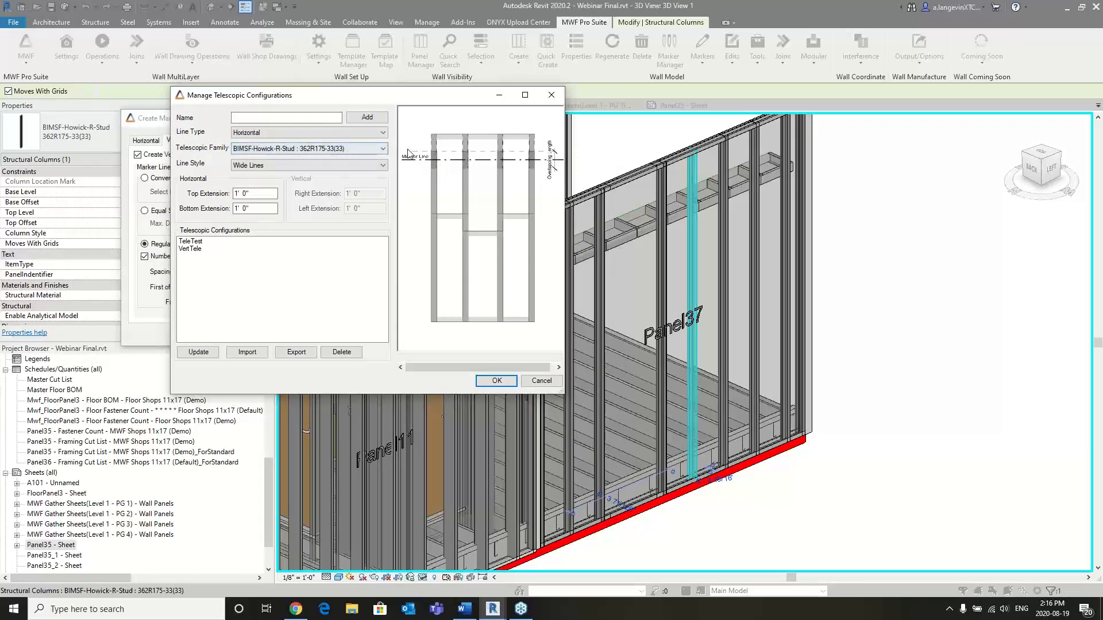
pyautogui.click(305, 132)
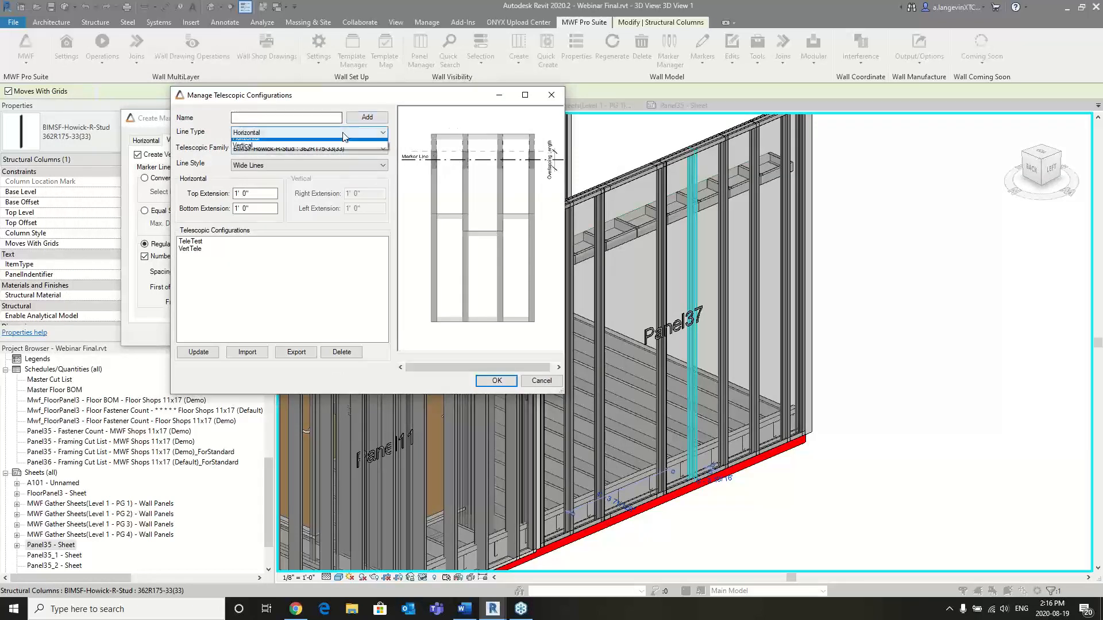
pyautogui.click(280, 148)
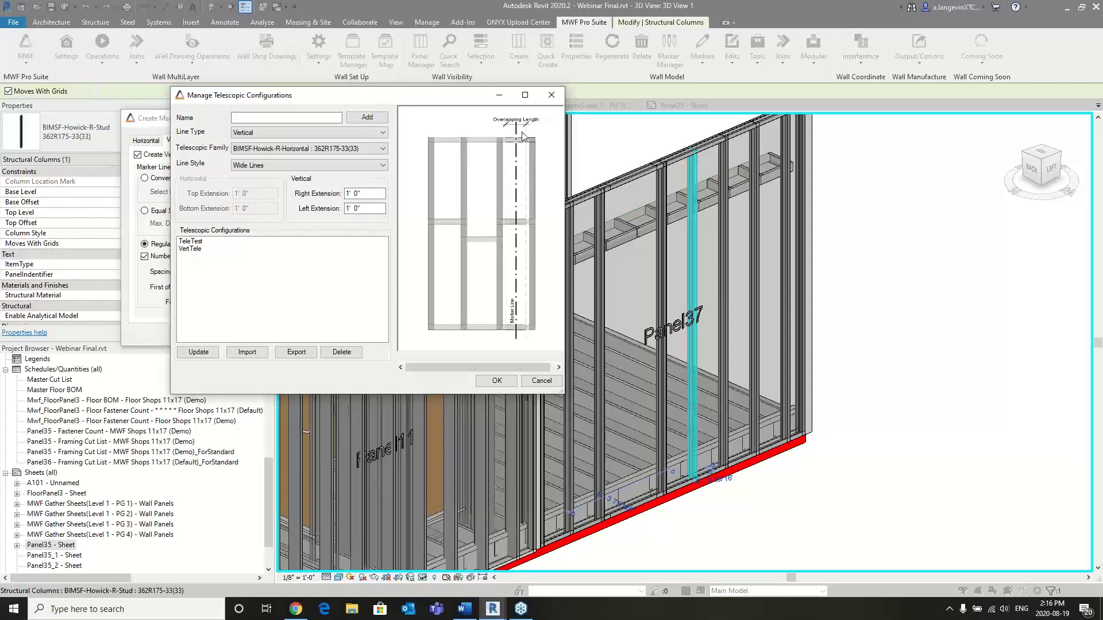
pyautogui.click(381, 149)
pyautogui.click(381, 149)
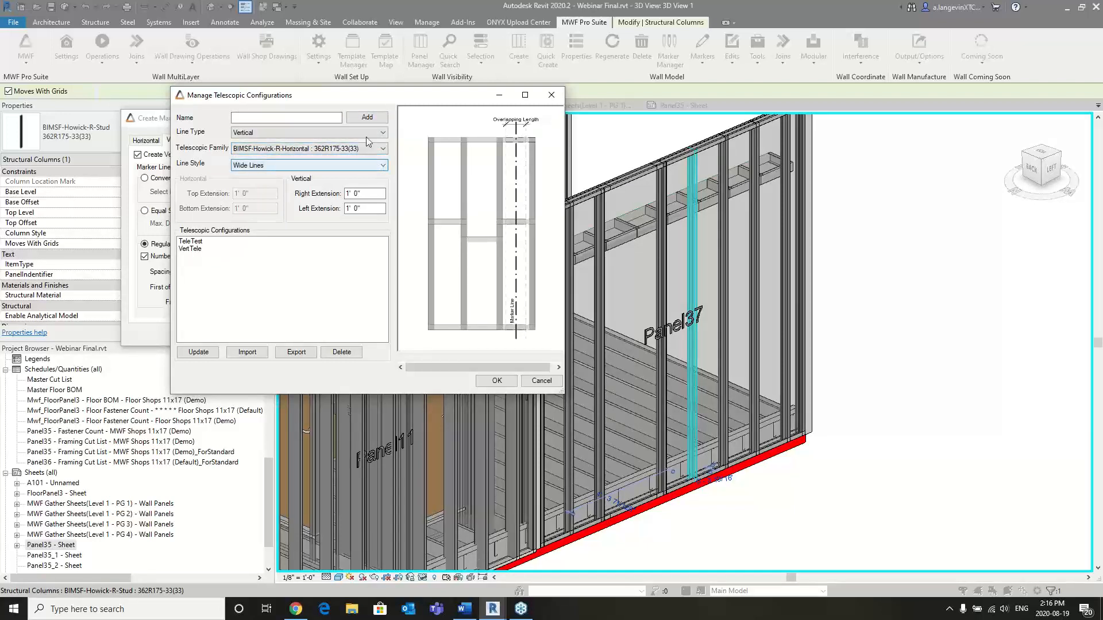
pyautogui.click(540, 380)
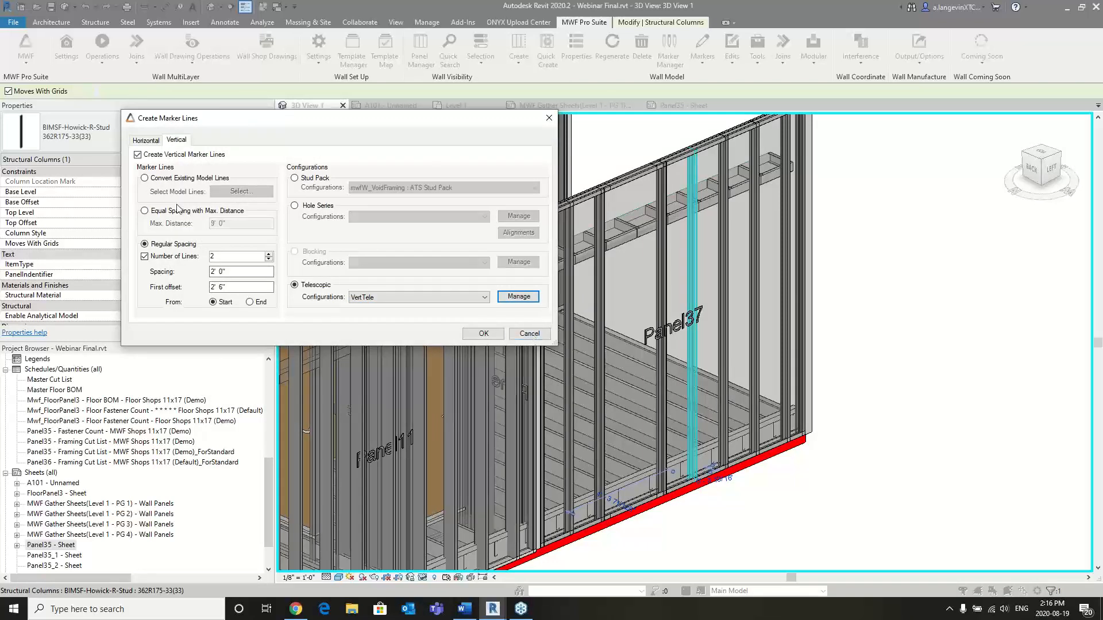
# - Create the vertical telescopic marker lines on Panel37 and regenerate the panel framing
pyautogui.click(482, 333)
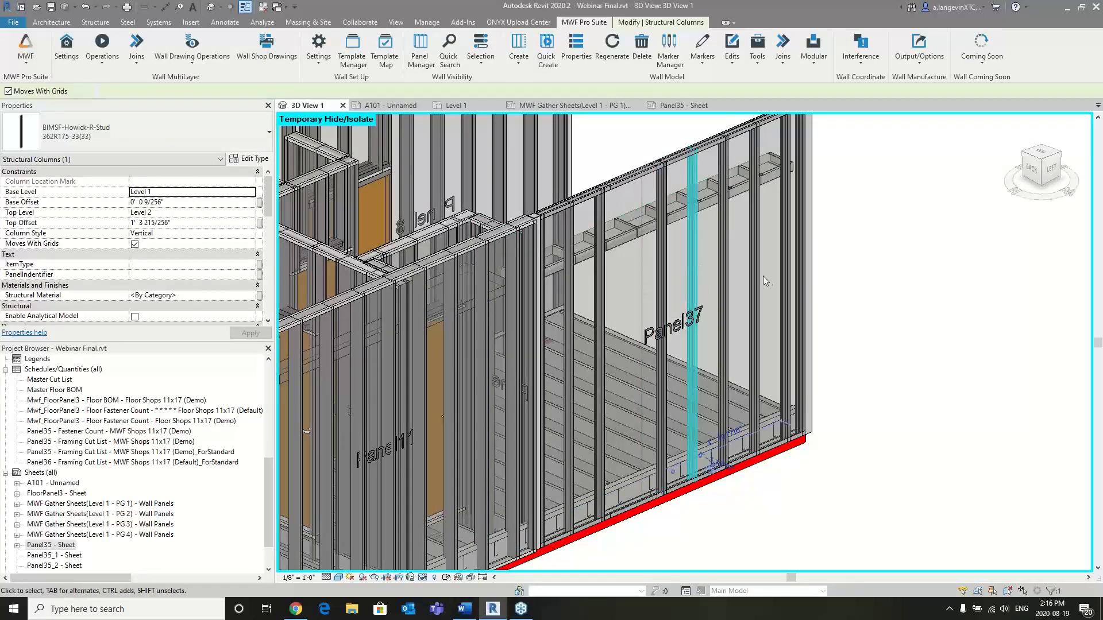
pyautogui.keyDown('shift'); pyautogui.moveTo(741, 260); pyautogui.dragTo(646, 209, button='middle'); pyautogui.keyUp('shift')
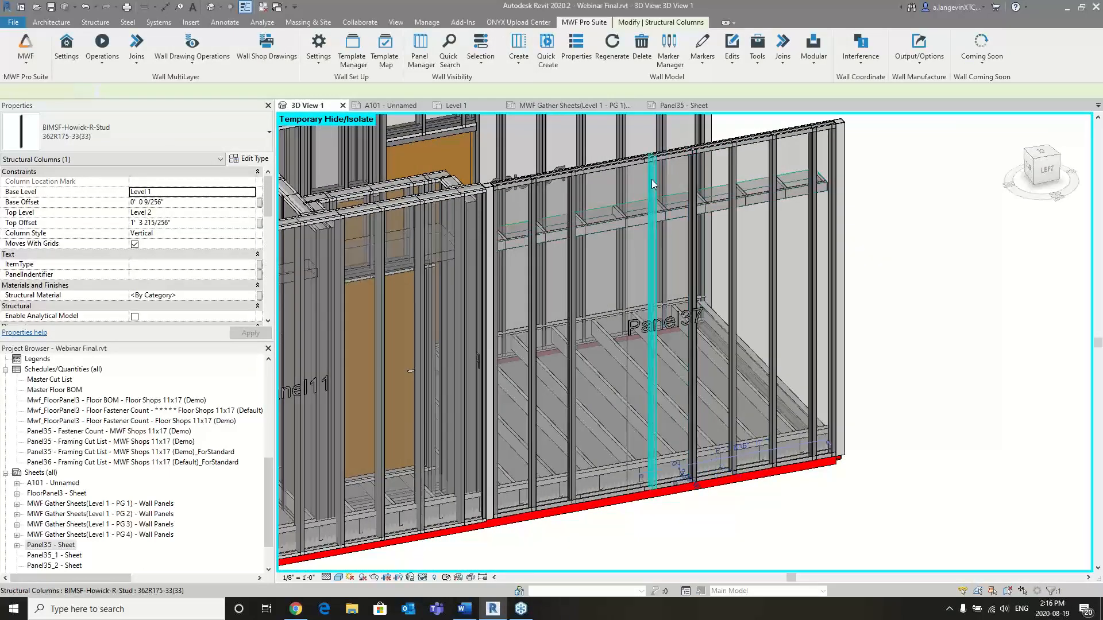
pyautogui.click(612, 46)
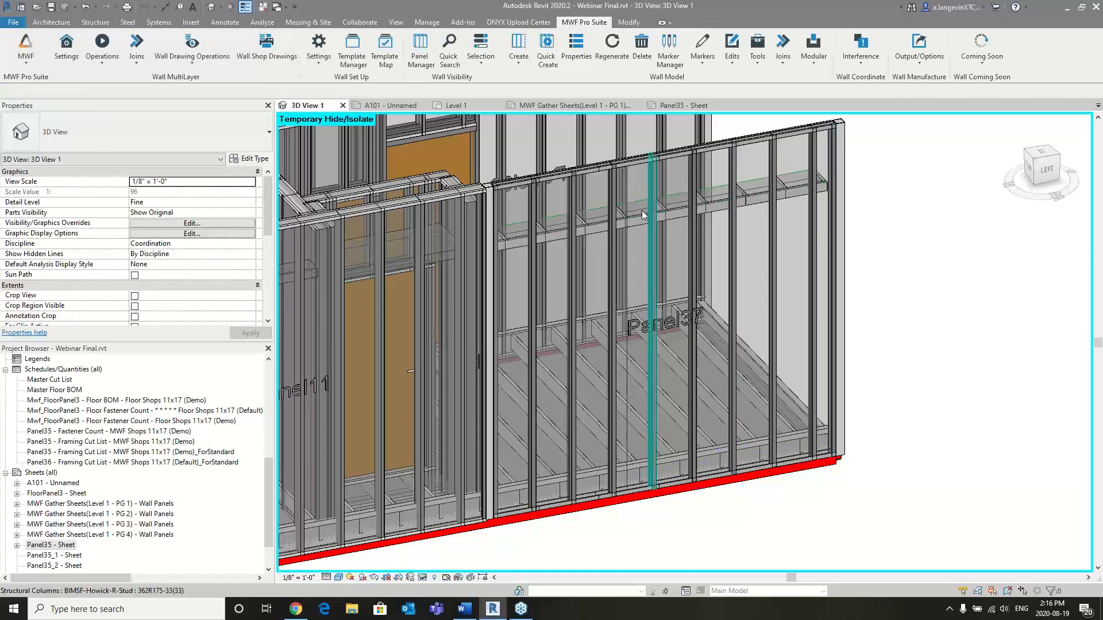
# - Examine the framing on Panel37 around the vertical telescopic marker lines, including the selected horizontal track member
pyautogui.scroll(5, 615, 216)
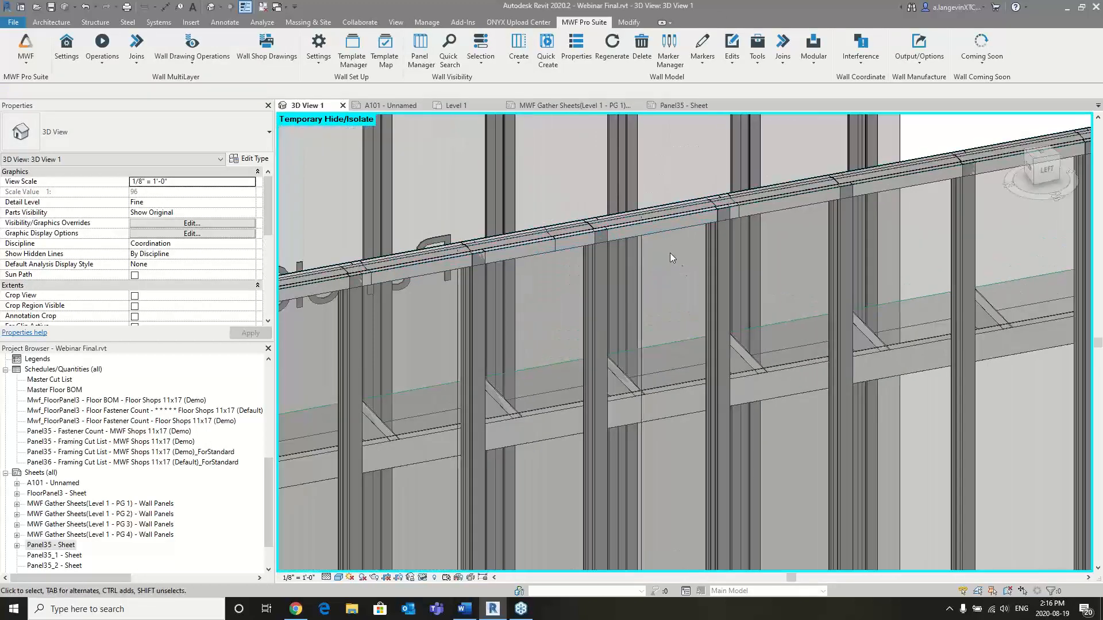
pyautogui.scroll(-1, 666, 253)
pyautogui.click(655, 239)
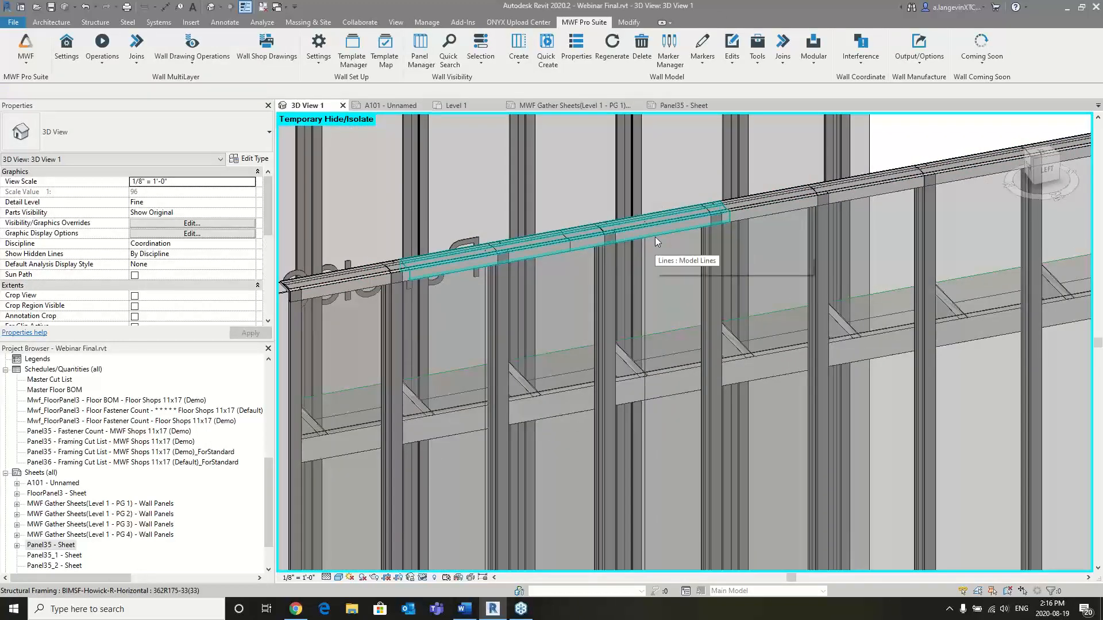
pyautogui.scroll(-1, 654, 236)
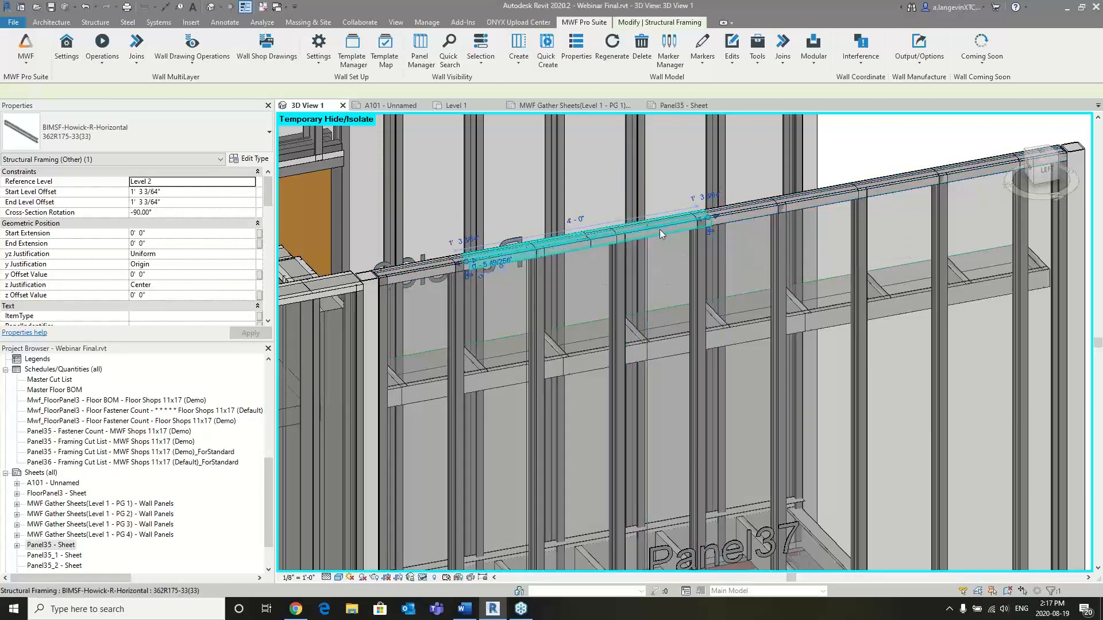
pyautogui.scroll(-2, 671, 247)
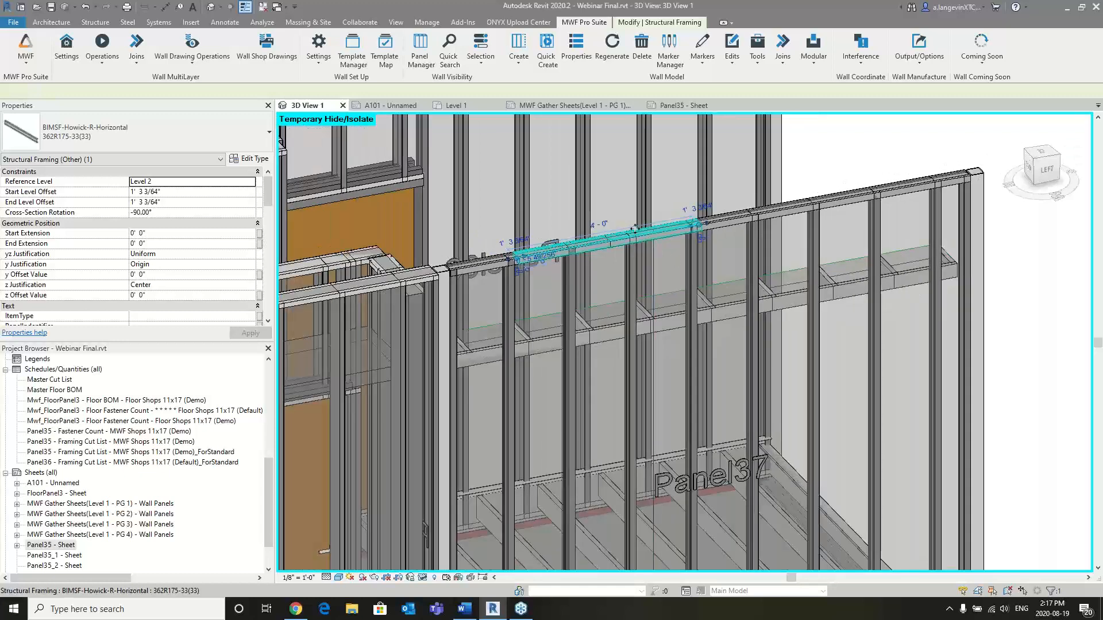
pyautogui.press('Escape')
pyautogui.scroll(-1, 730, 326)
pyautogui.moveTo(783, 417); pyautogui.dragTo(758, 314, button='middle')
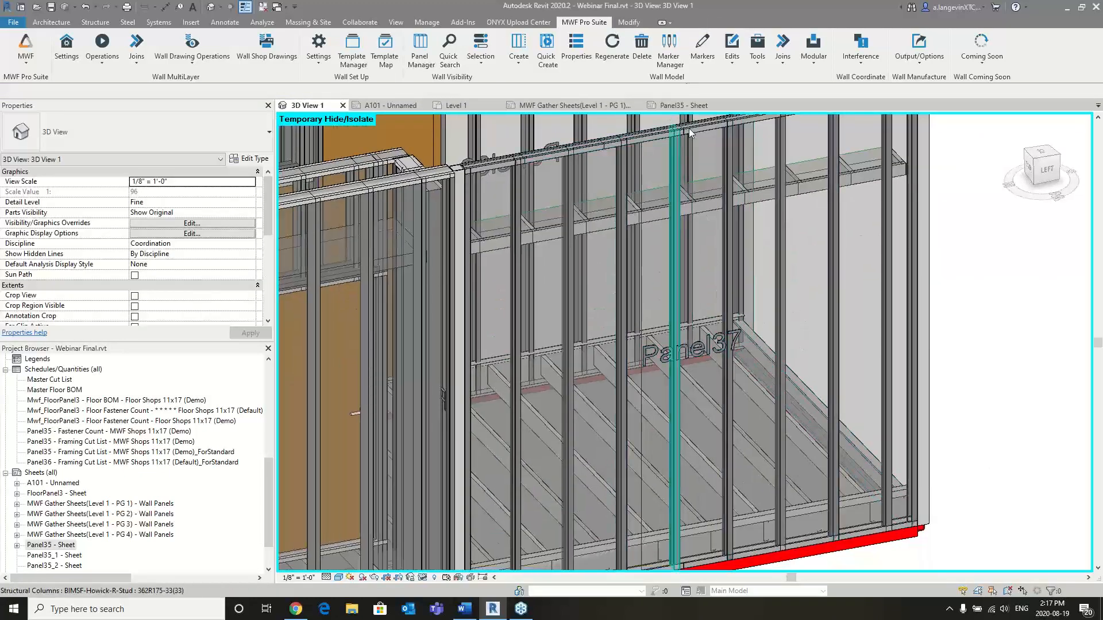
# - Set up one horizontal marker line on Panel37 with regular spacing and a first offset of 4' from the bottom
pyautogui.click(780, 258)
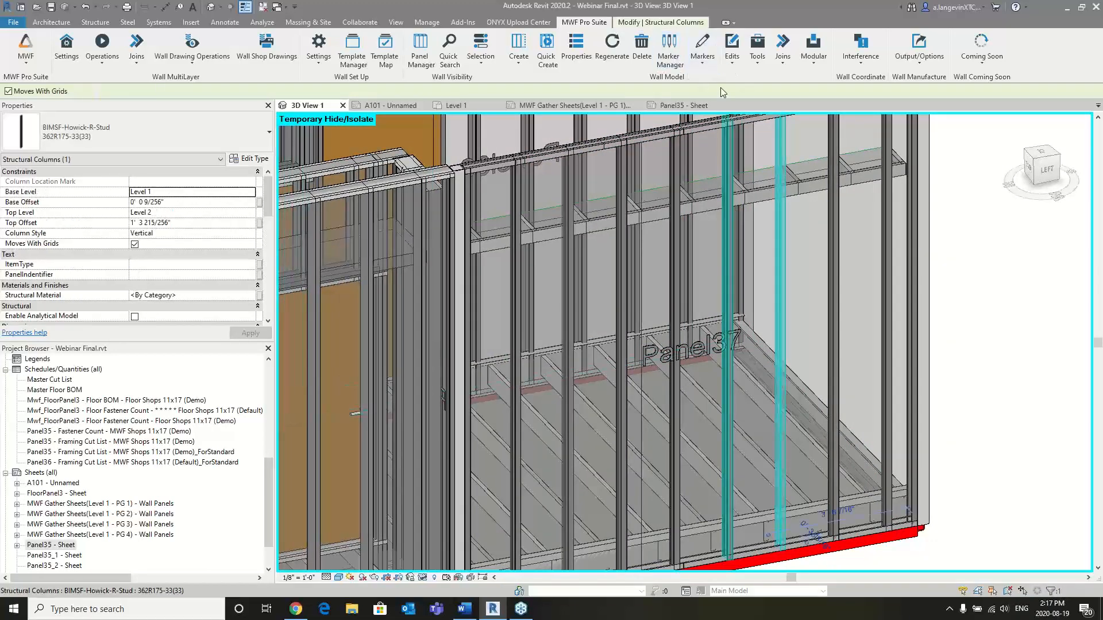
pyautogui.click(711, 58)
pyautogui.click(720, 137)
pyautogui.click(81, 106)
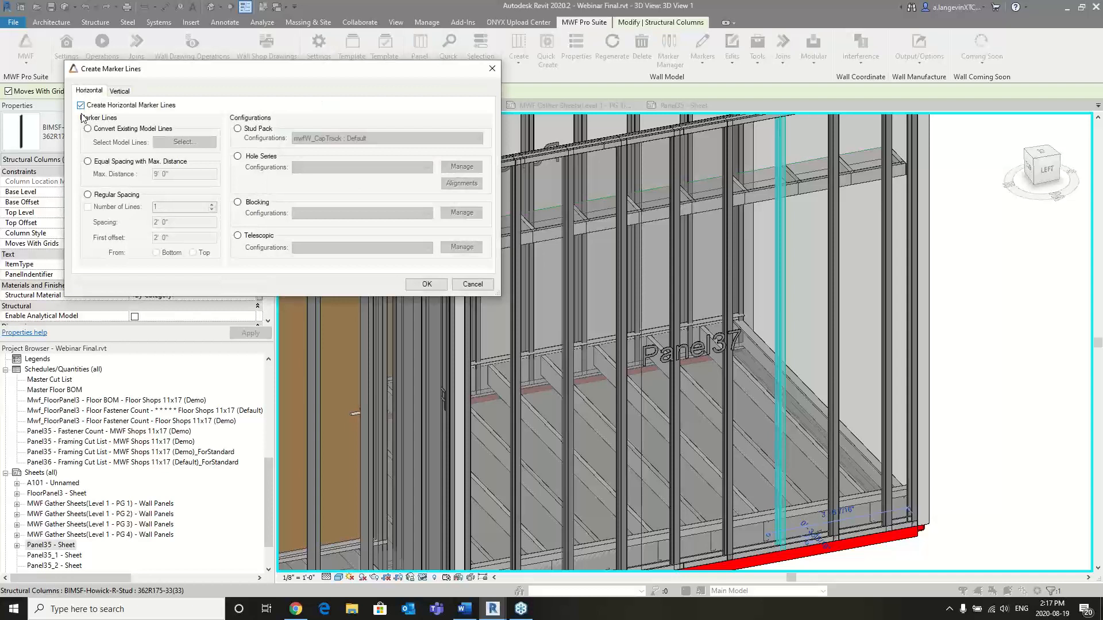
pyautogui.click(88, 195)
pyautogui.click(88, 207)
pyautogui.press('Tab')
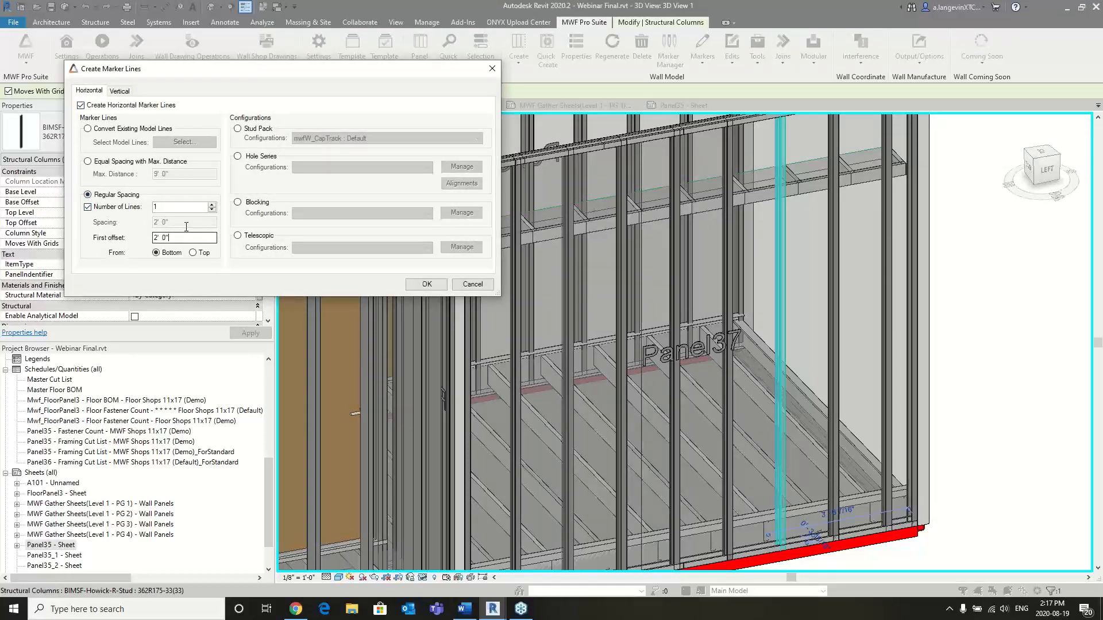
pyautogui.write("4'")
# - Assign the Telescopic configuration TeleTest to the horizontal marker line, create it and regenerate the panel framing
pyautogui.click(237, 236)
pyautogui.click(323, 248)
pyautogui.click(332, 267)
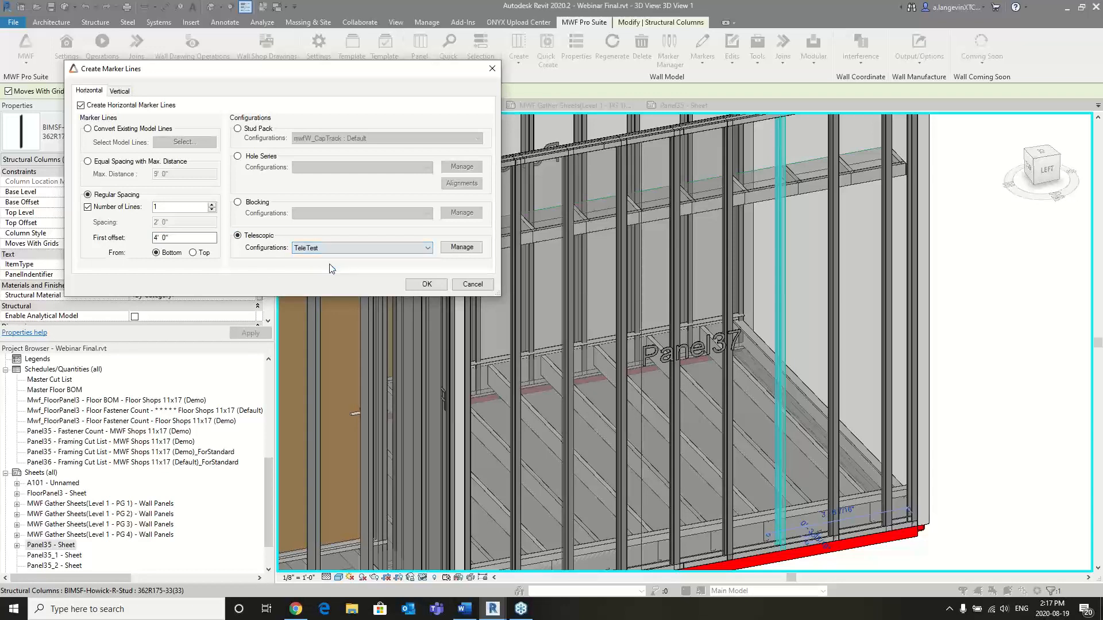
pyautogui.click(421, 284)
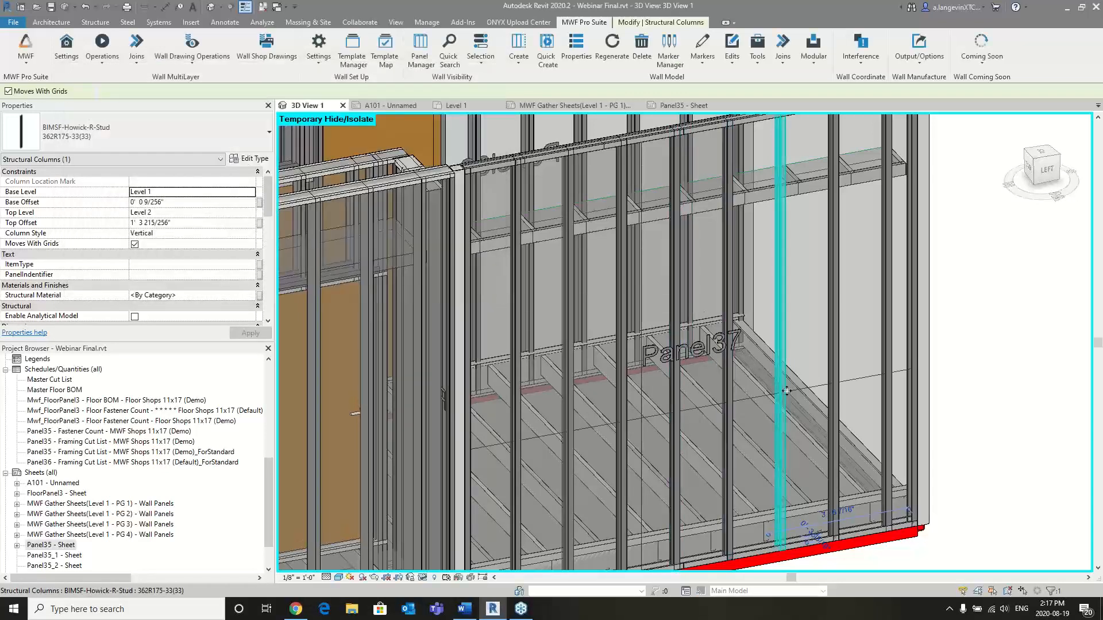
pyautogui.click(612, 45)
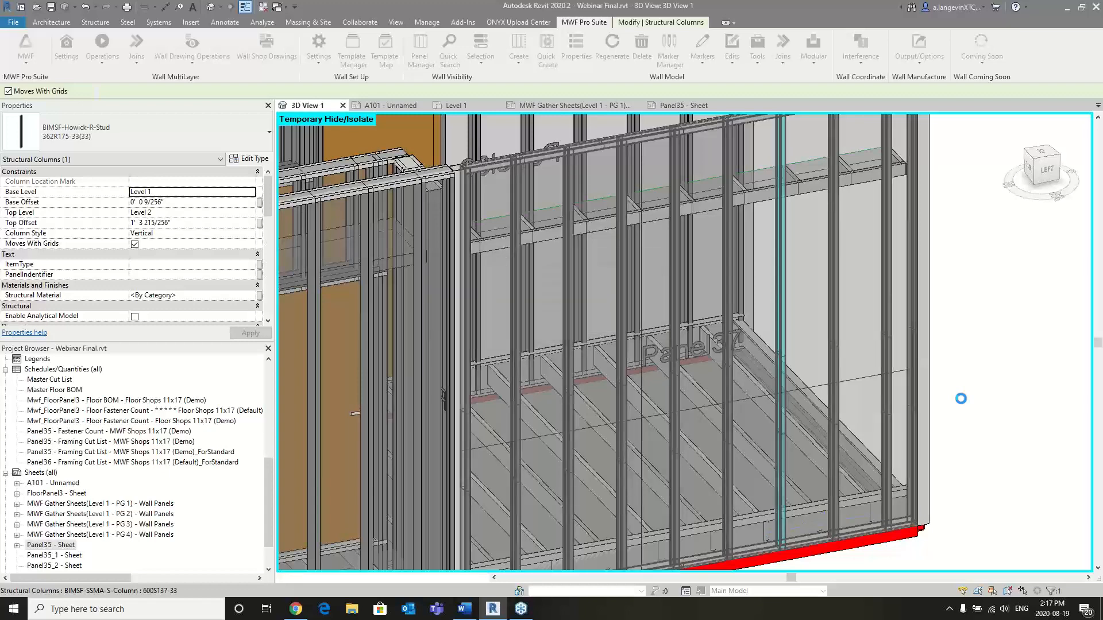
# - Inspect the telescoping studs along the horizontal marker line on Panel37
pyautogui.scroll(3, 816, 380)
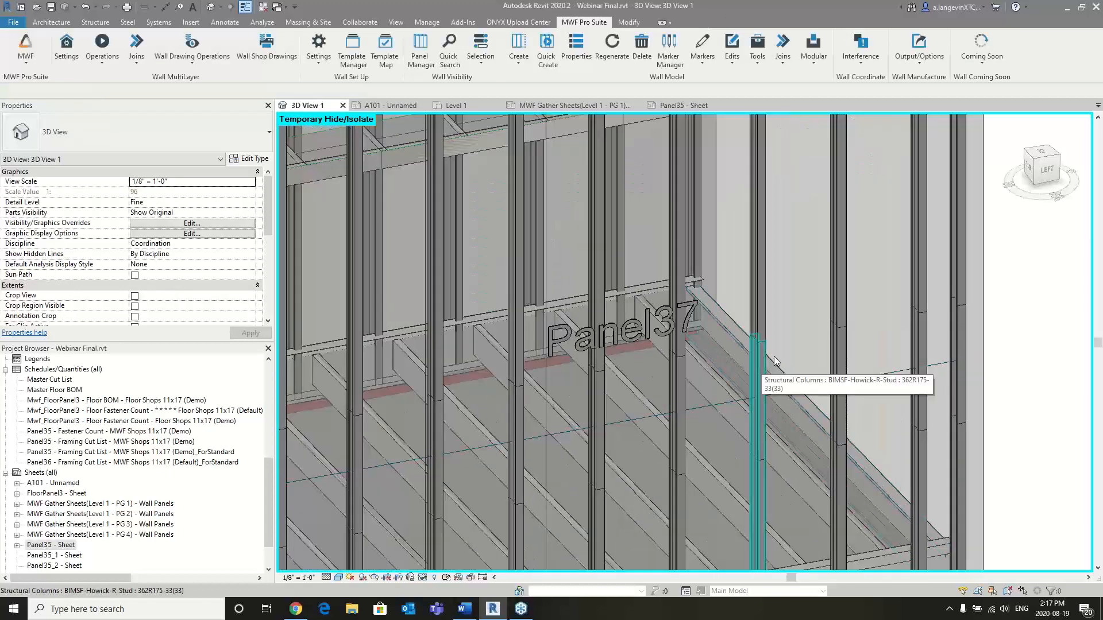
pyautogui.moveTo(804, 334); pyautogui.dragTo(815, 248, button='middle')
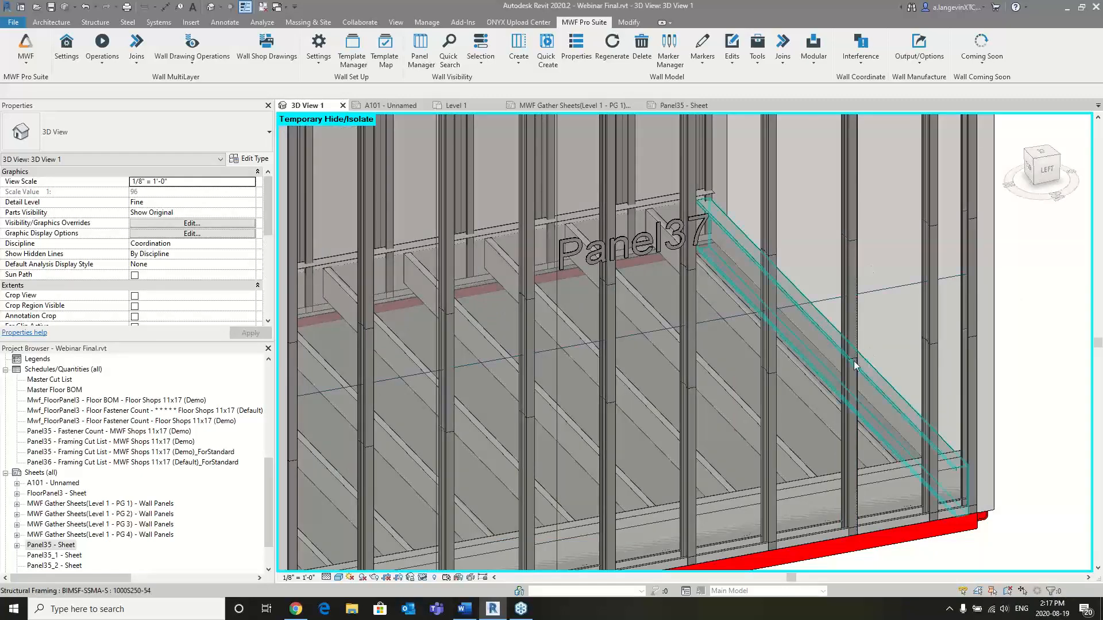
pyautogui.scroll(-3, 861, 227)
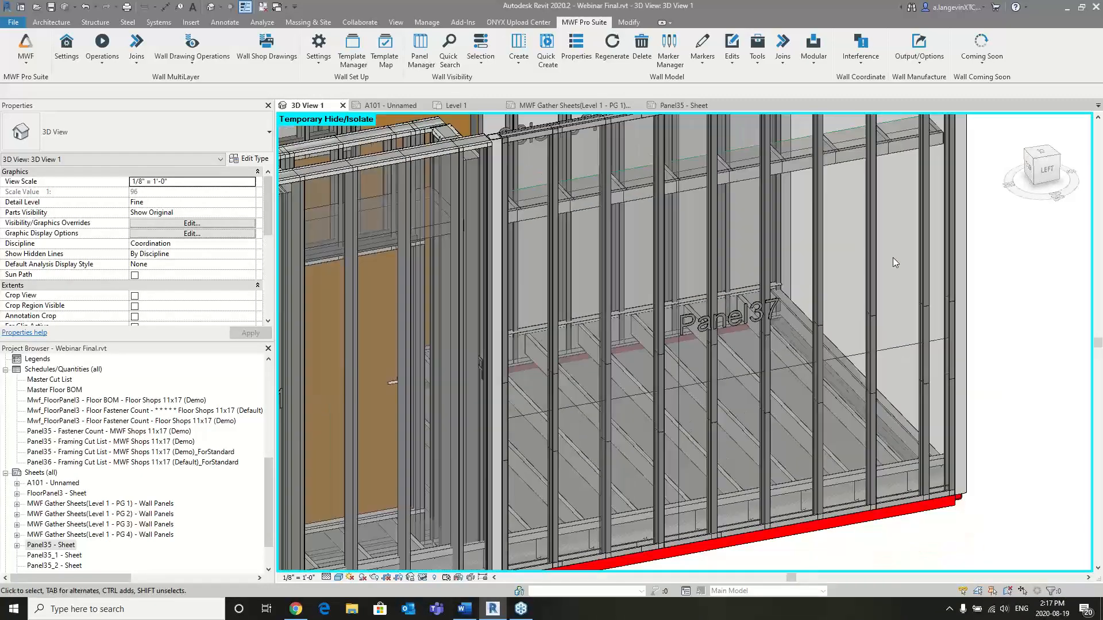
pyautogui.moveTo(893, 257); pyautogui.dragTo(896, 275, button='middle')
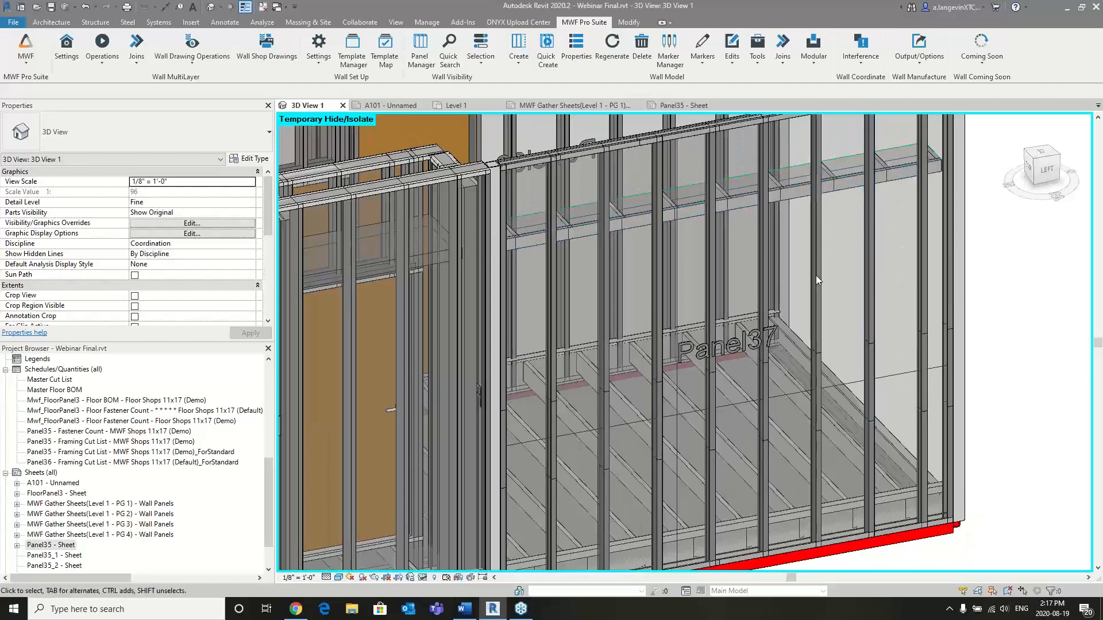
pyautogui.scroll(-1, 814, 277)
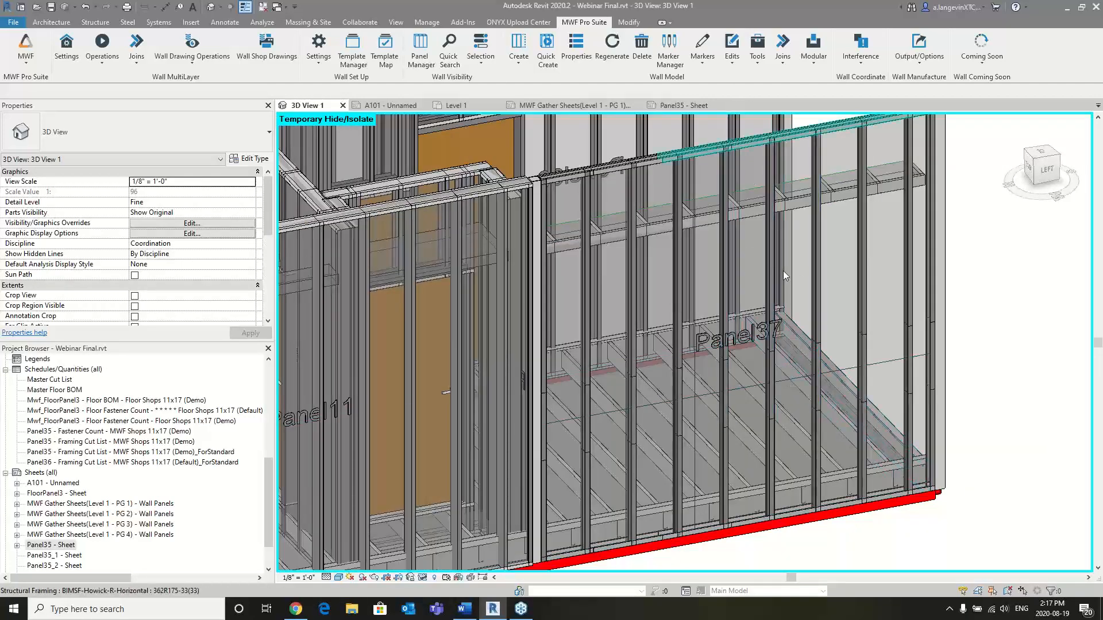
pyautogui.click(702, 58)
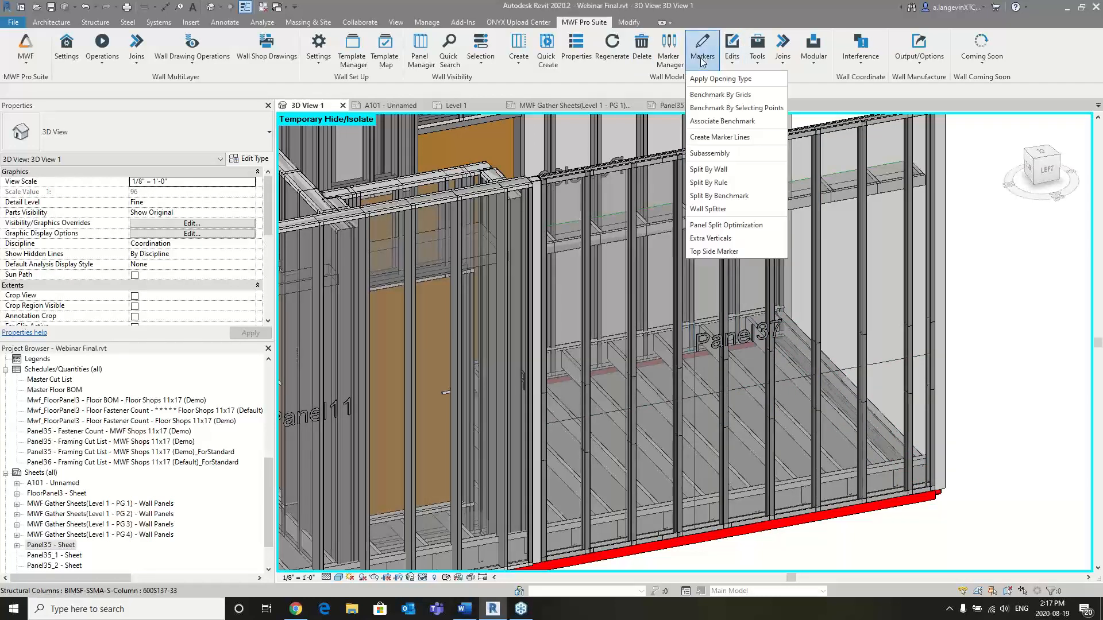
pyautogui.click(720, 137)
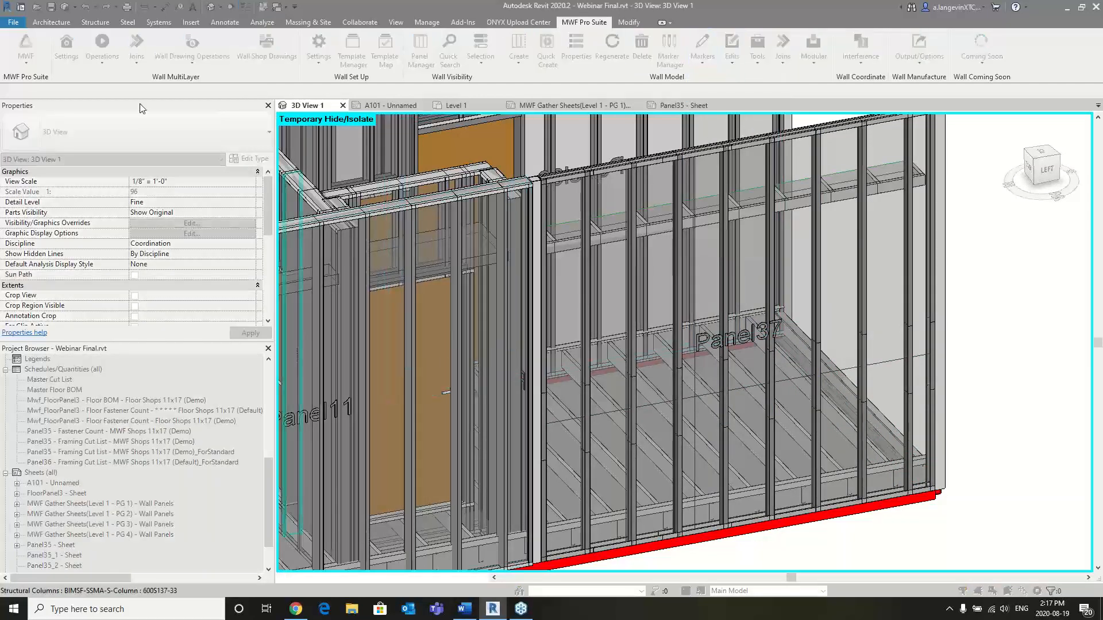
pyautogui.click(677, 287)
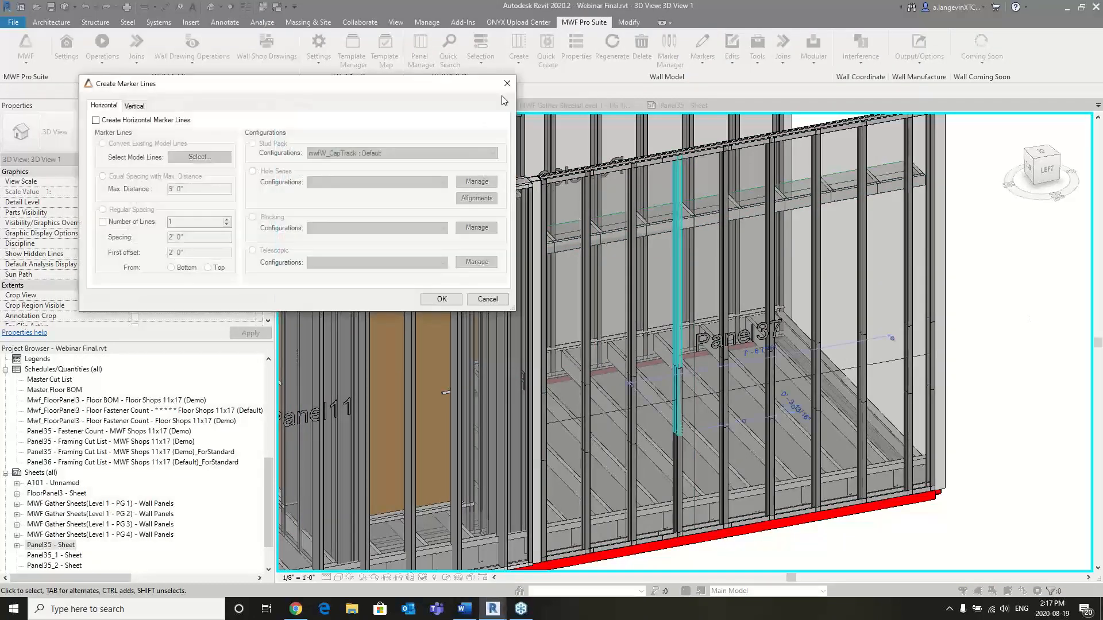
pyautogui.click(507, 85)
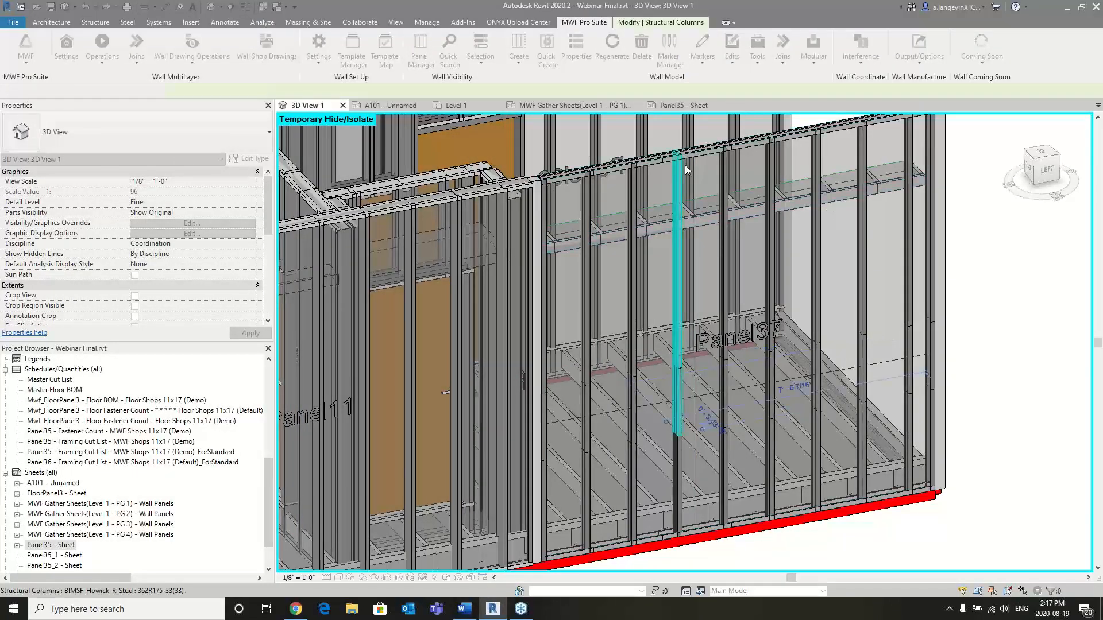
pyautogui.click(971, 215)
# - Review the Manage Telescopic Configurations settings and leave without changing anything
pyautogui.click(757, 49)
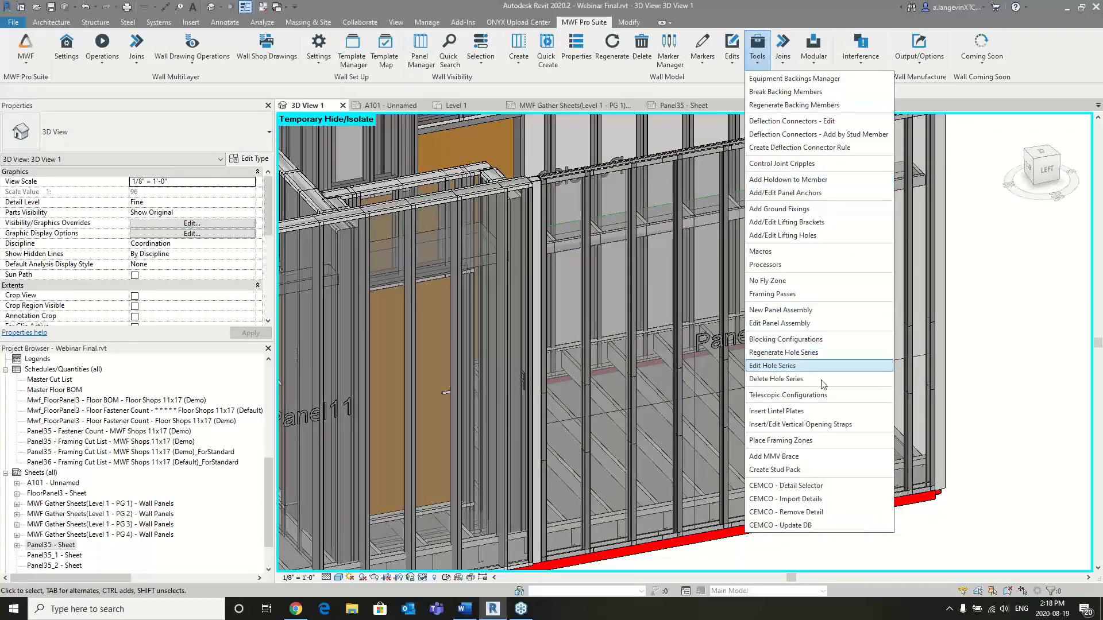
pyautogui.click(814, 397)
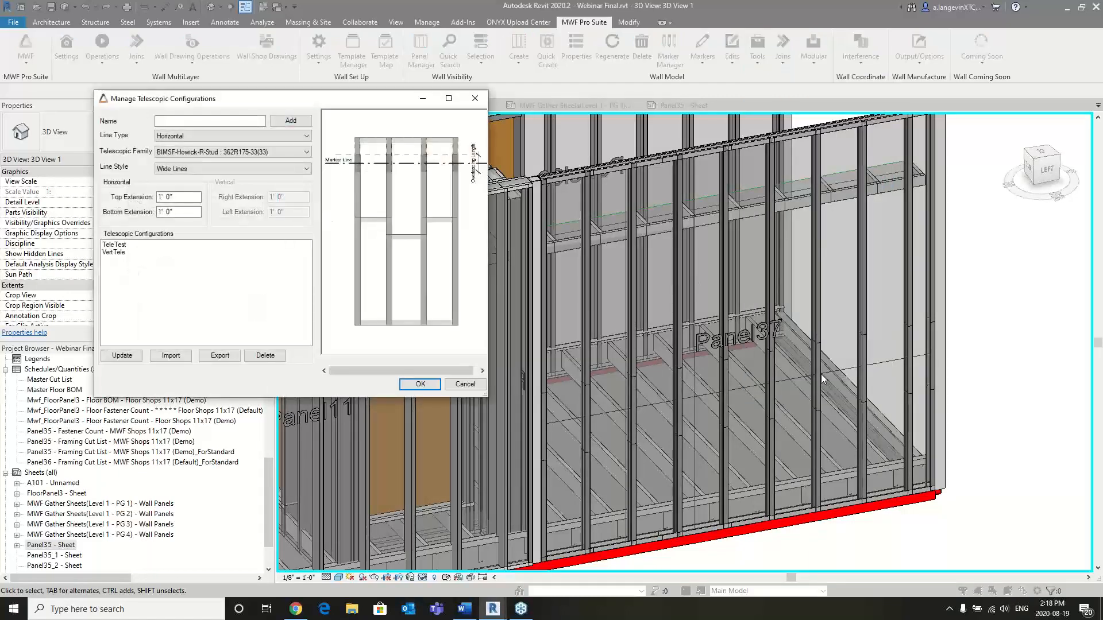
pyautogui.click(475, 98)
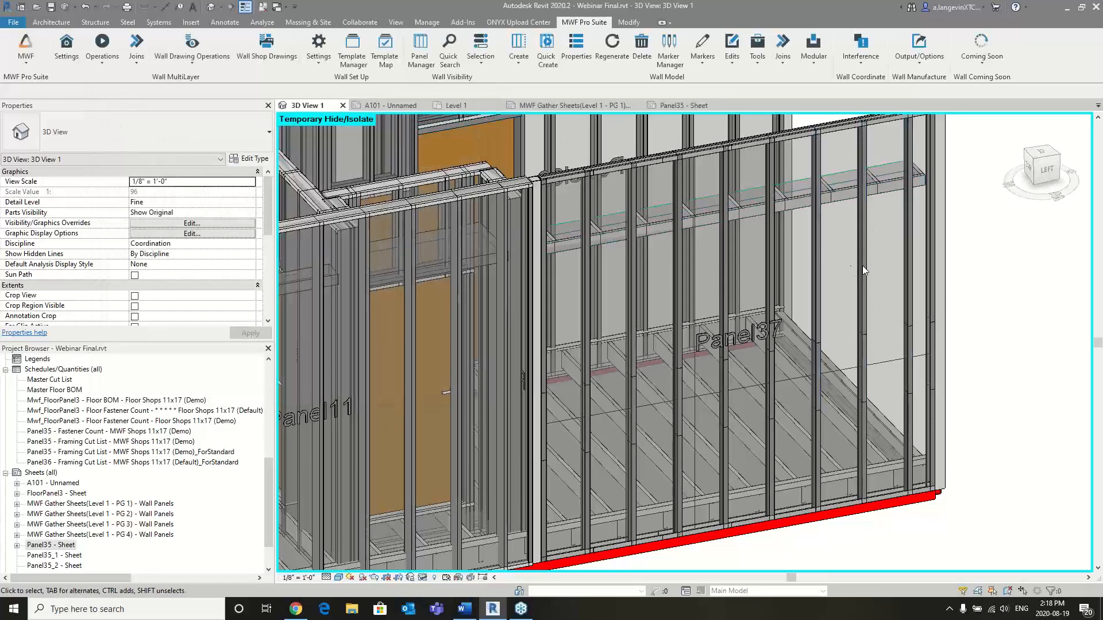
# - Select a stud on Panel36 at the other end of the model and show the panel's miscellaneous MWF properties
pyautogui.scroll(-3, 862, 268)
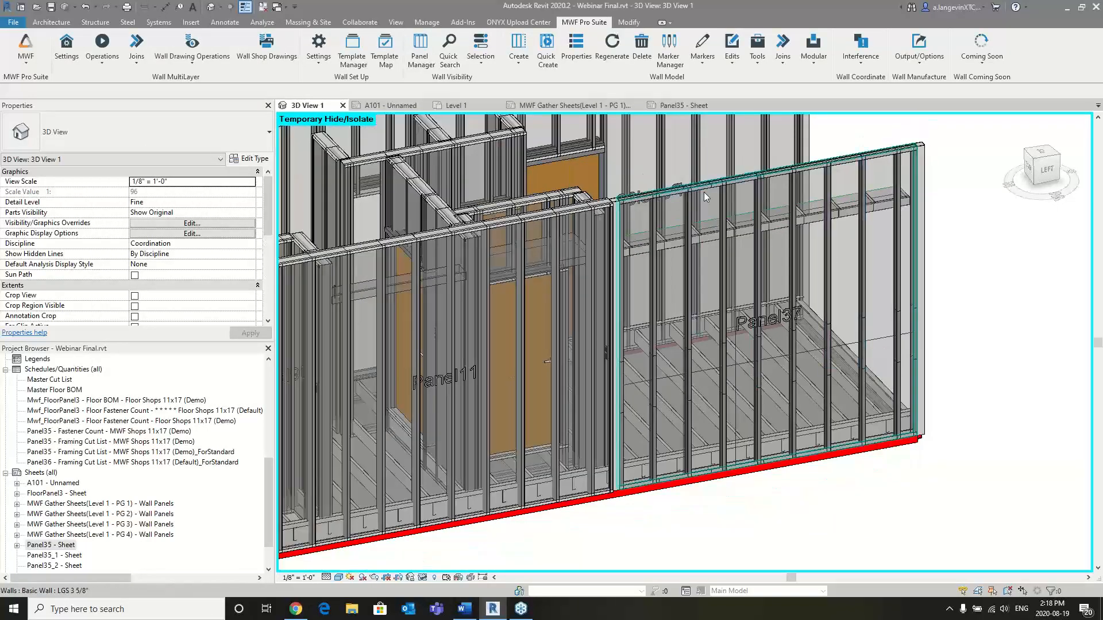
pyautogui.scroll(-1, 895, 263)
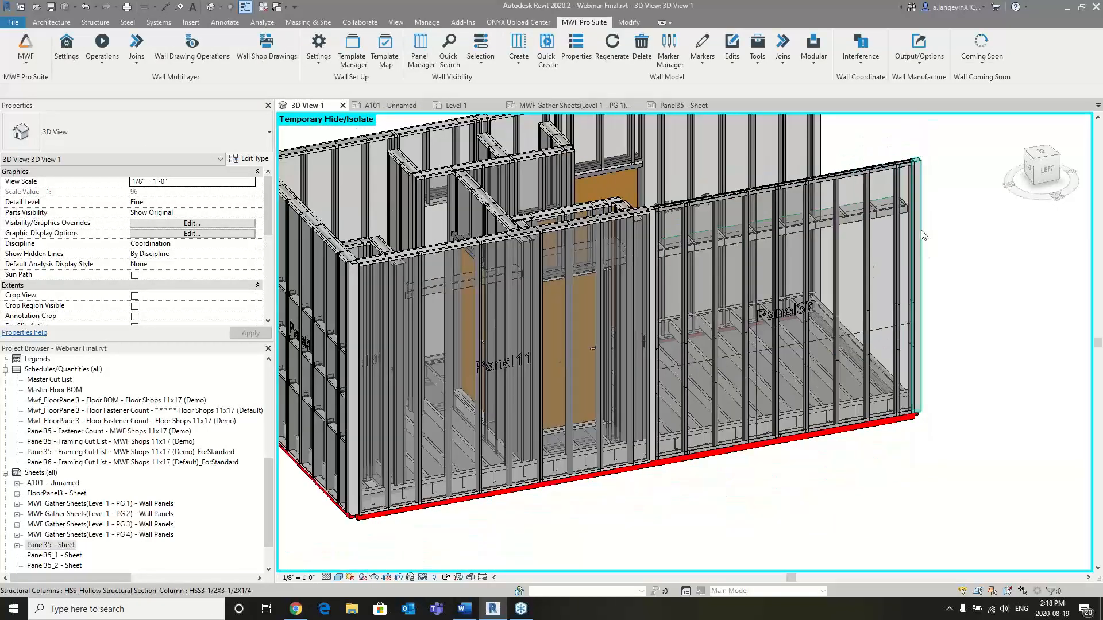
pyautogui.moveTo(895, 263); pyautogui.dragTo(761, 396, button='middle')
pyautogui.keyDown('shift'); pyautogui.moveTo(966, 334); pyautogui.dragTo(692, 344, button='middle'); pyautogui.keyUp('shift')
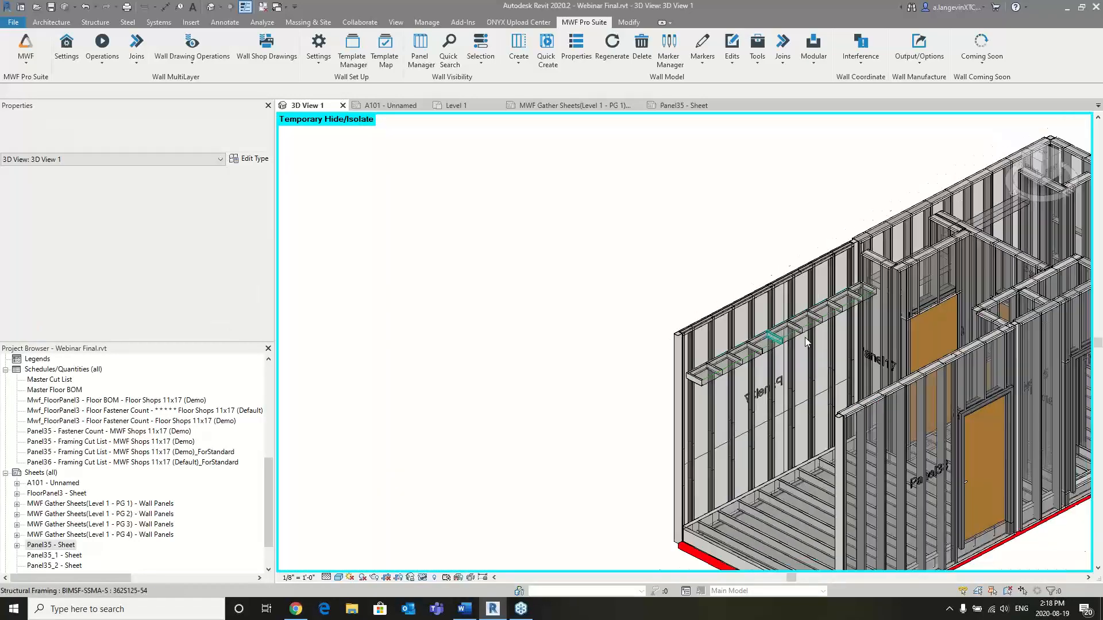
pyautogui.scroll(-2, 804, 342)
pyautogui.moveTo(997, 384); pyautogui.dragTo(630, 397, button='middle')
pyautogui.moveTo(932, 222); pyautogui.dragTo(711, 222, button='middle')
pyautogui.scroll(3, 750, 278)
pyautogui.scroll(-1, 790, 295)
pyautogui.scroll(-1, 711, 222)
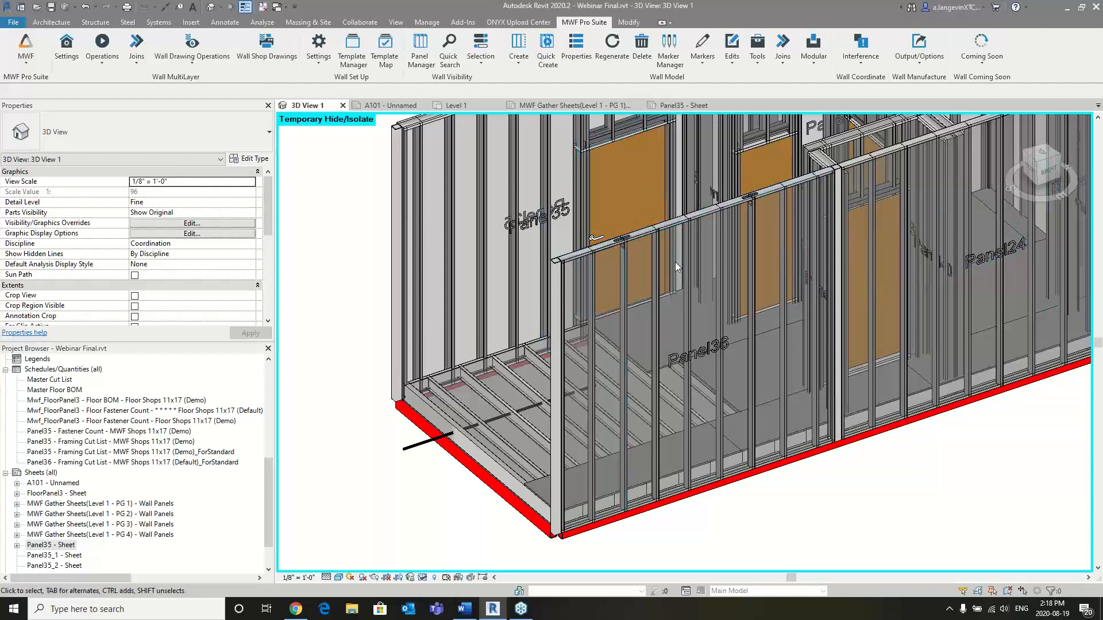
pyautogui.click(660, 283)
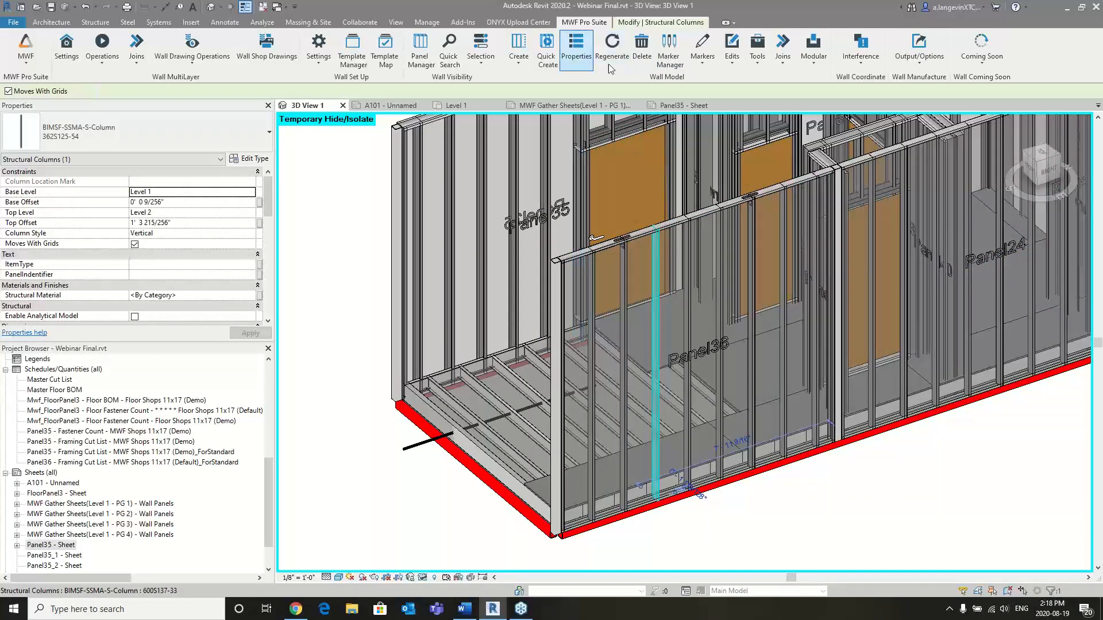
pyautogui.click(545, 208)
# - Choose StyleA for Panel36's Lifting Holes feature and open its settings for editing
pyautogui.scroll(-1, 543, 298)
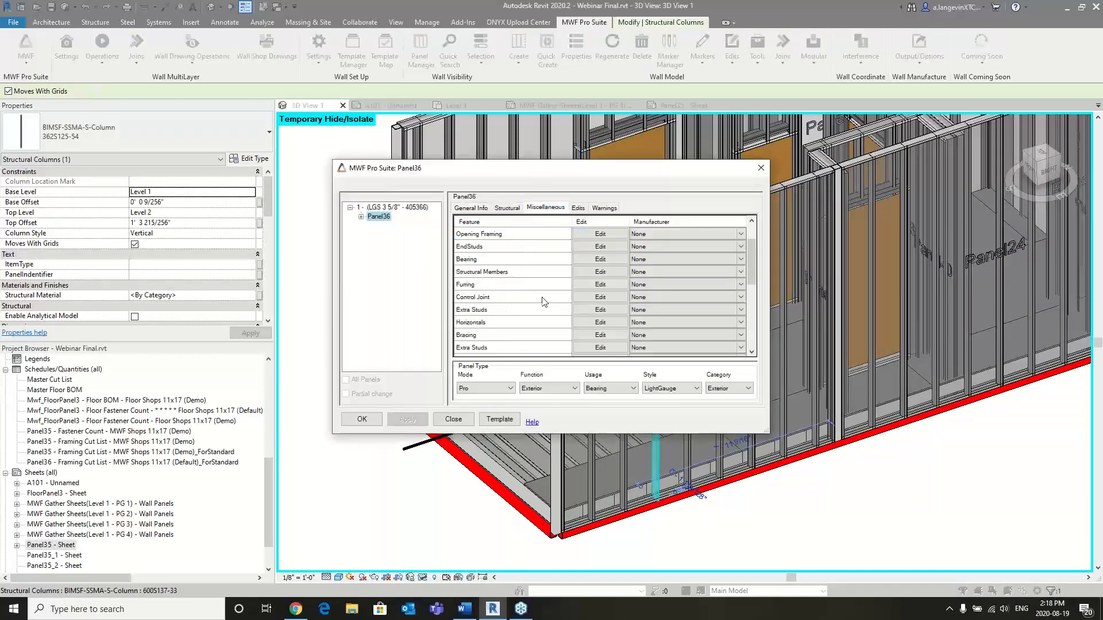
pyautogui.scroll(-2, 533, 305)
pyautogui.click(650, 312)
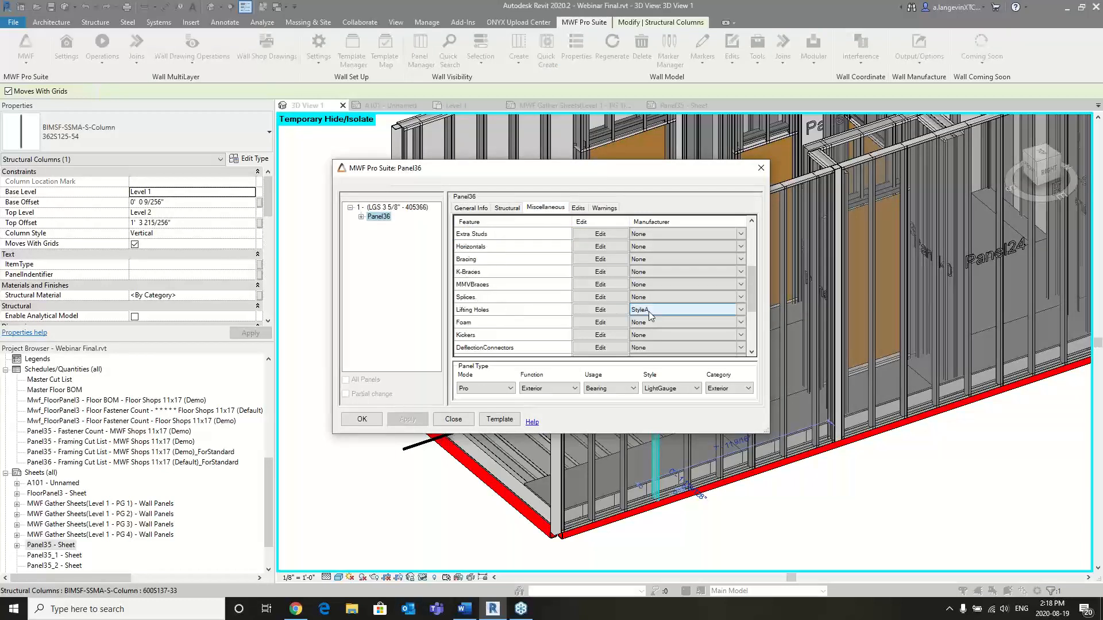
pyautogui.click(739, 311)
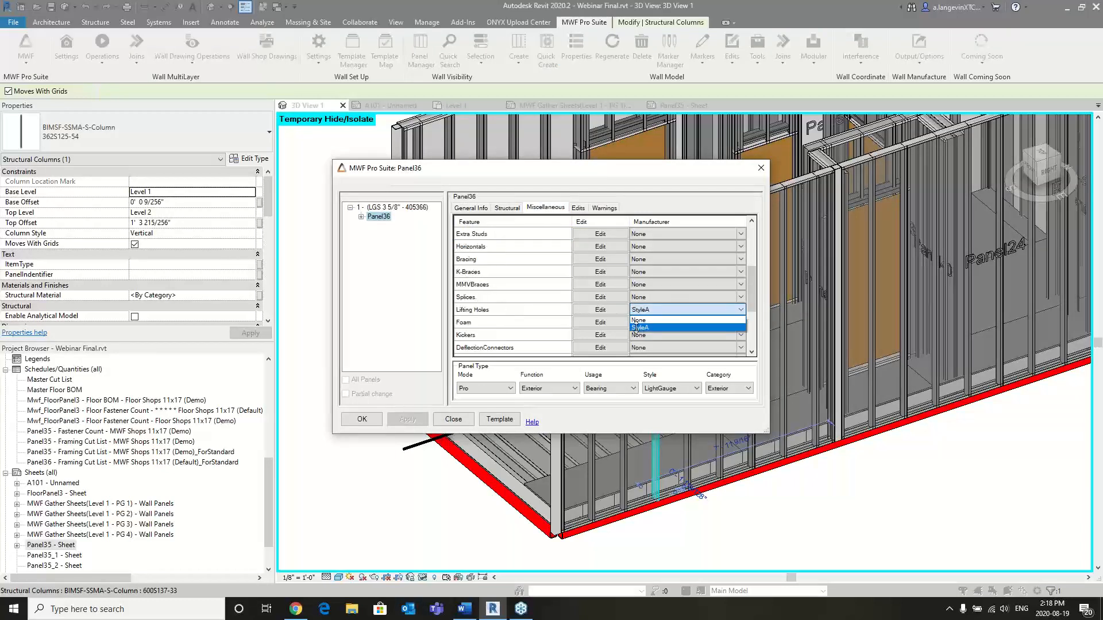
pyautogui.click(639, 327)
pyautogui.click(611, 309)
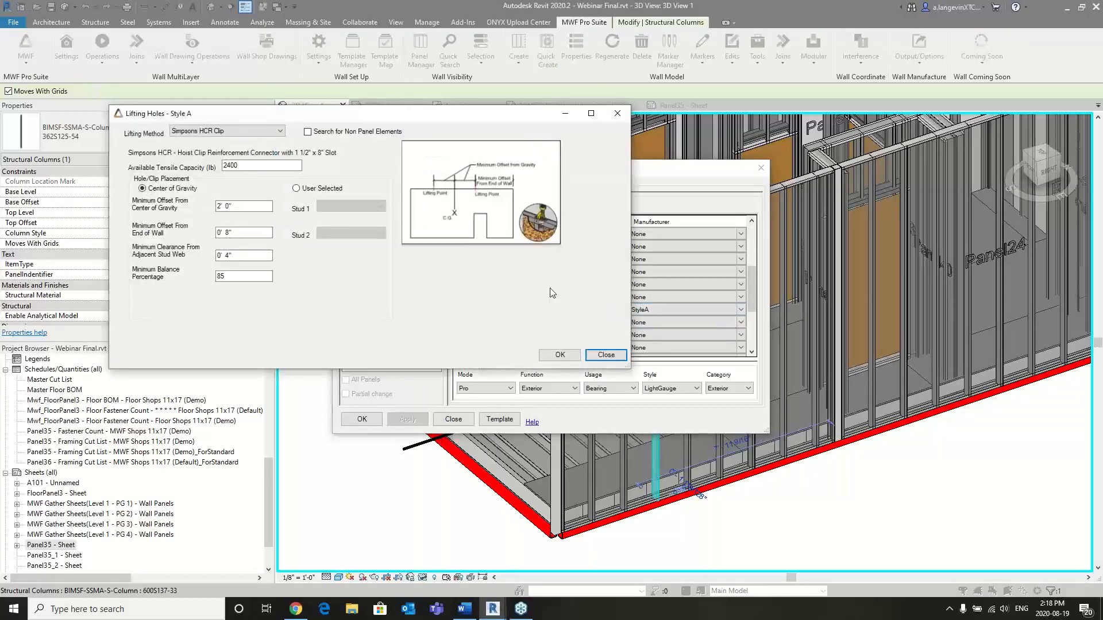
# - Compare the Wood and Simpsons HCR Clip lifting methods for the lifting holes, ending on Simpsons HCR Clip
pyautogui.click(237, 131)
pyautogui.click(190, 145)
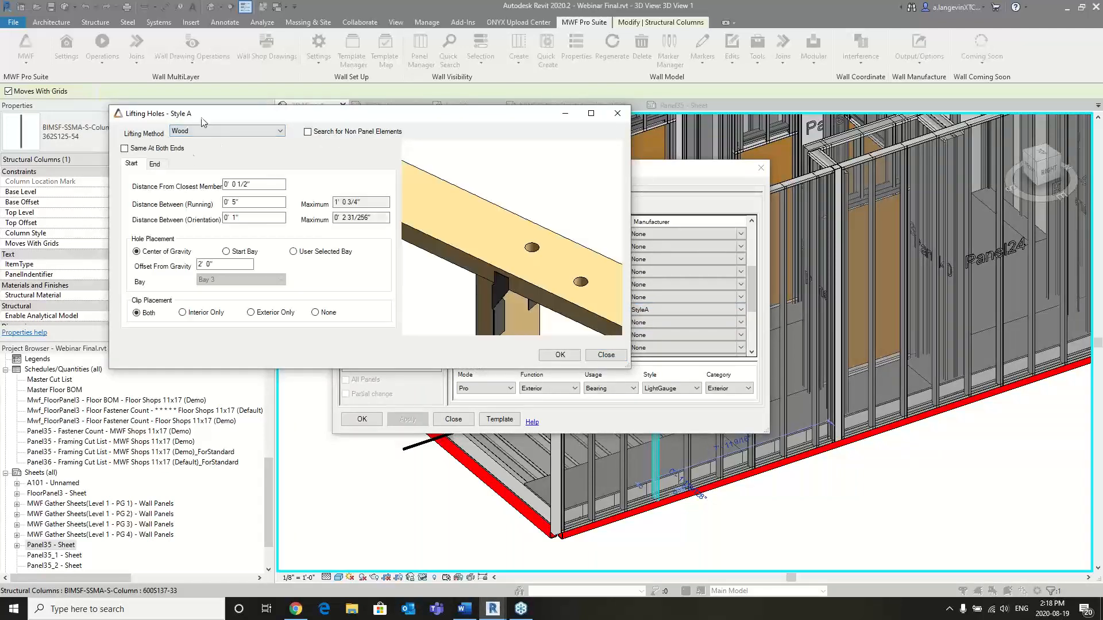
pyautogui.click(237, 131)
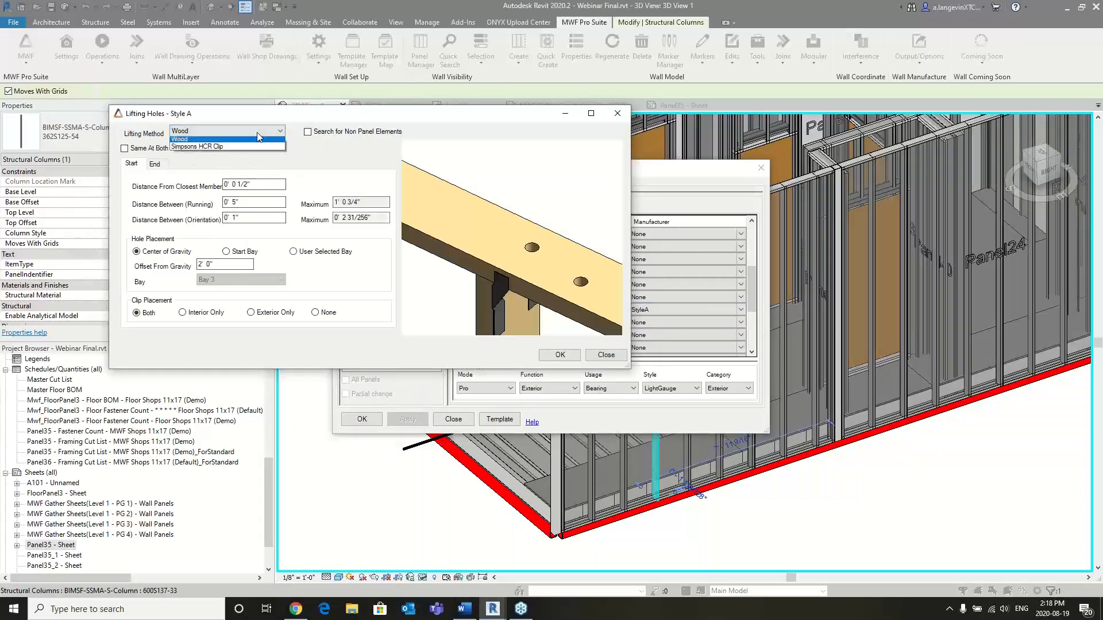
pyautogui.click(222, 147)
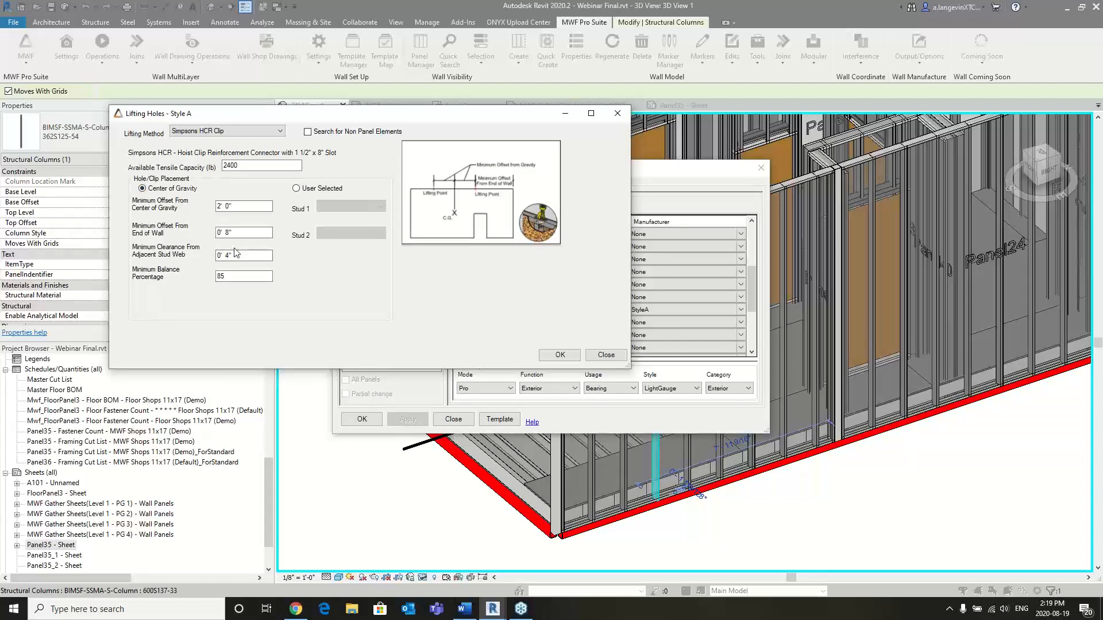
# - Leave the lifting hole settings and Panel36's properties, and select the lifting slot cut in the panel's top track
pyautogui.click(591, 354)
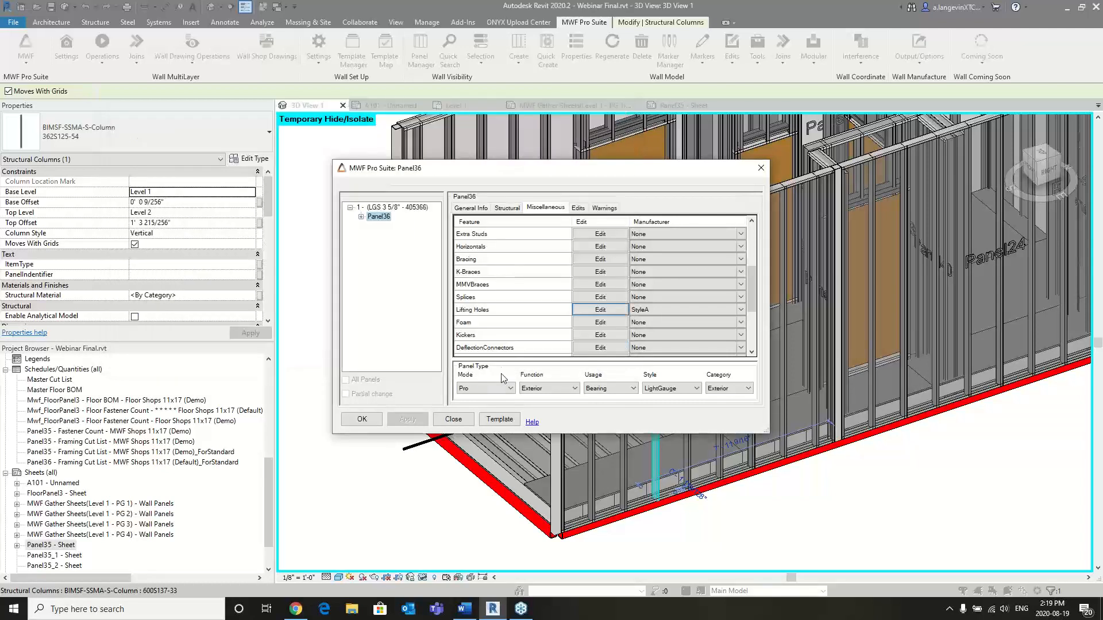
pyautogui.click(760, 168)
pyautogui.scroll(5, 625, 240)
pyautogui.click(631, 236)
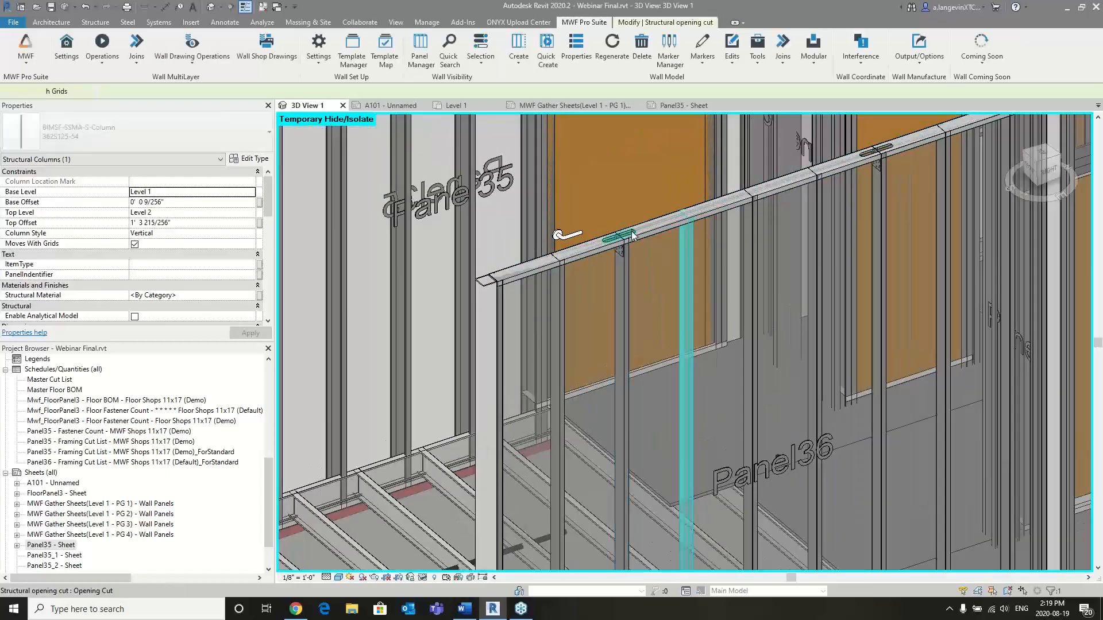
pyautogui.moveTo(762, 340); pyautogui.dragTo(671, 257, button='middle')
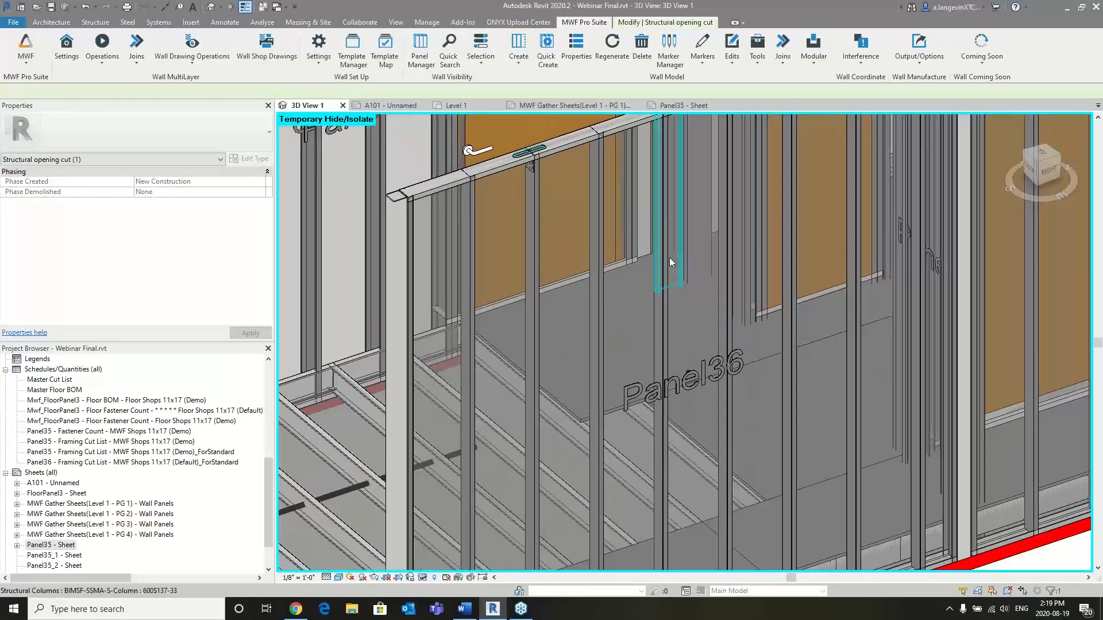
# - Examine the BIMSF_CoG centre of gravity marker behind the Panel36 label and its position relative to the lifting slots
pyautogui.scroll(3, 701, 378)
pyautogui.scroll(3, 701, 378)
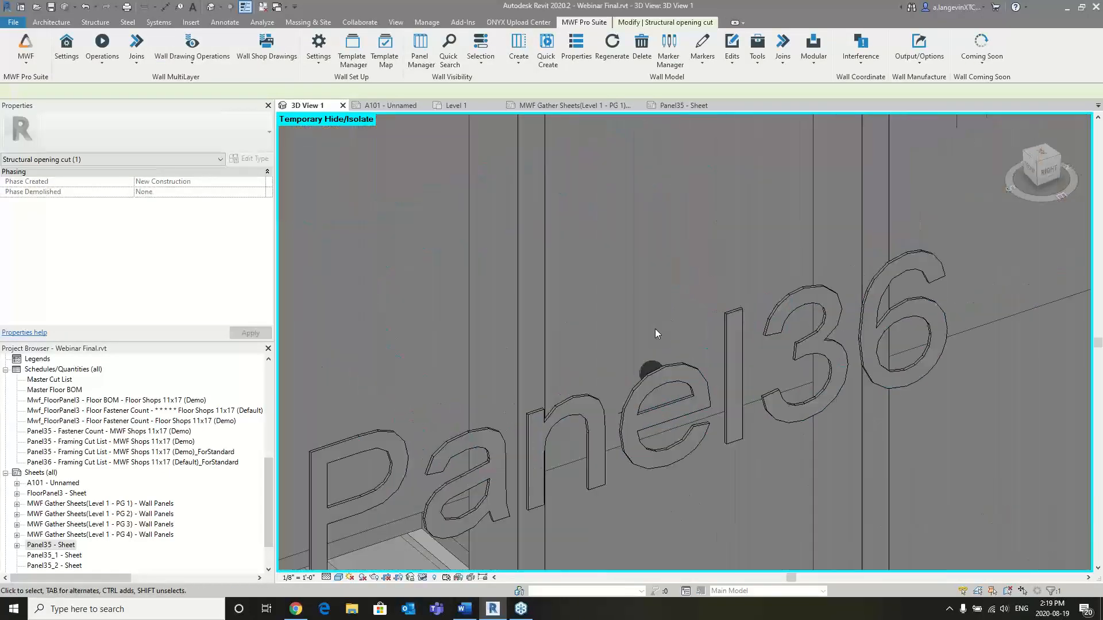
pyautogui.click(648, 369)
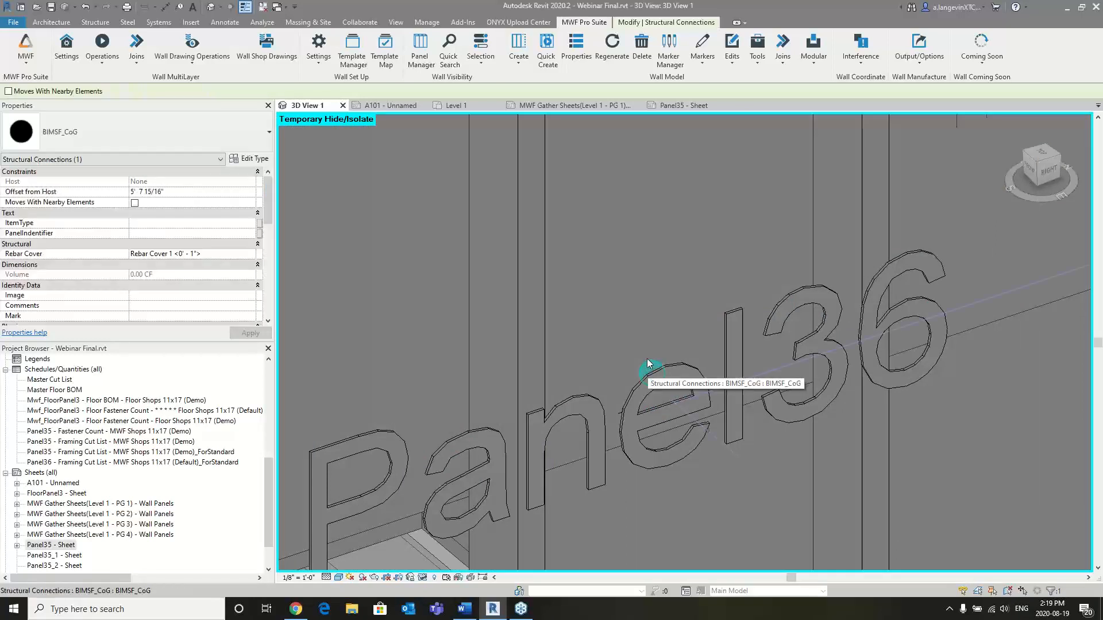
pyautogui.scroll(-2, 631, 374)
pyautogui.scroll(-2, 643, 352)
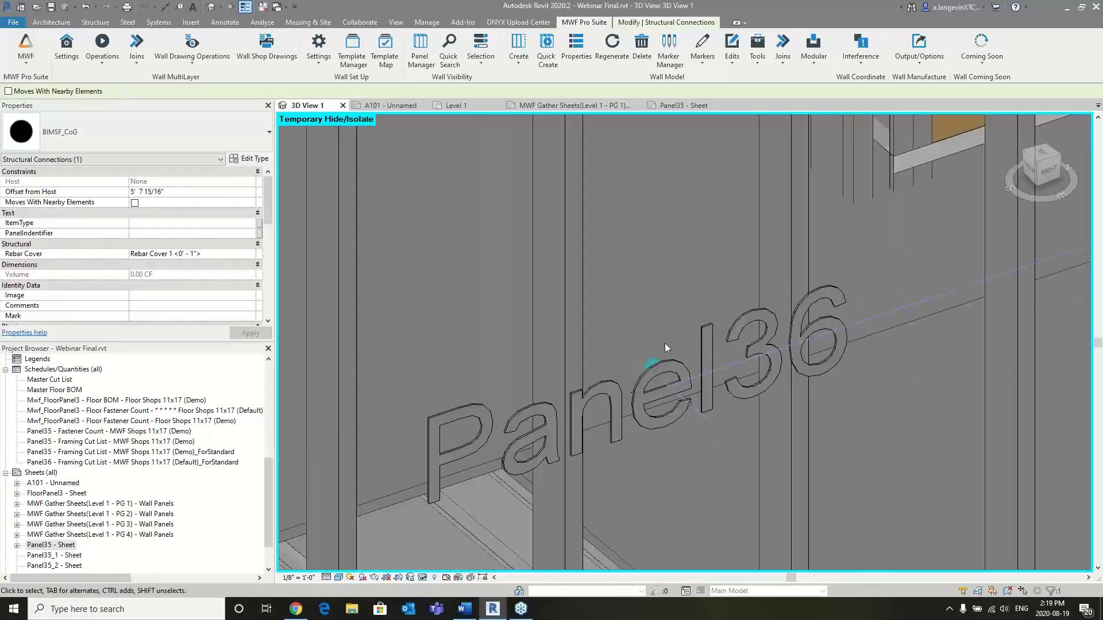
pyautogui.scroll(-2, 660, 332)
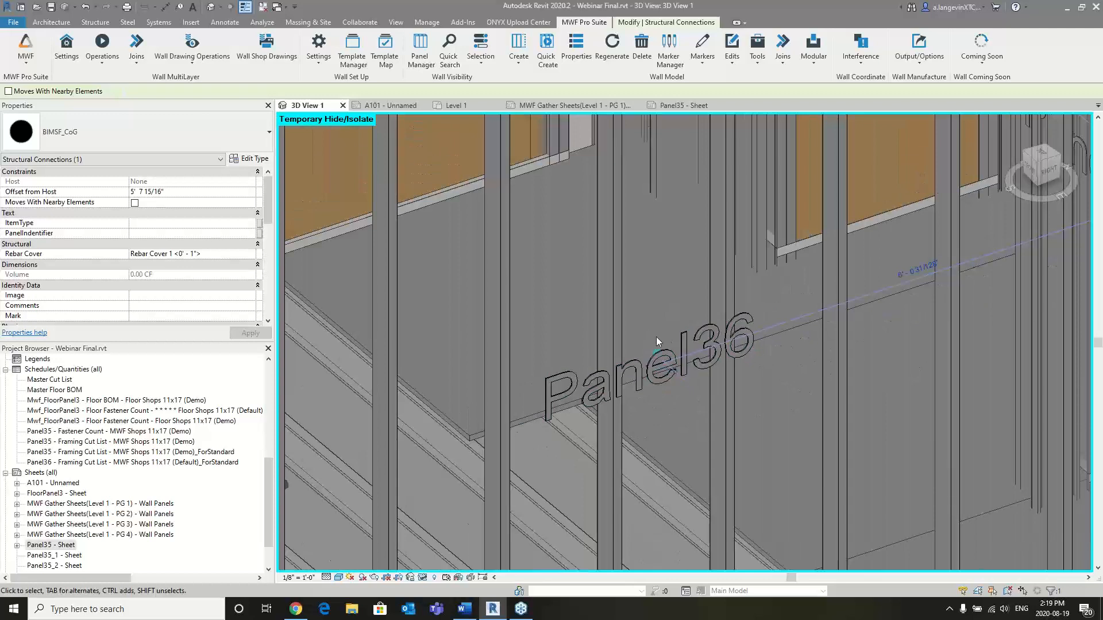
pyautogui.scroll(-2, 656, 336)
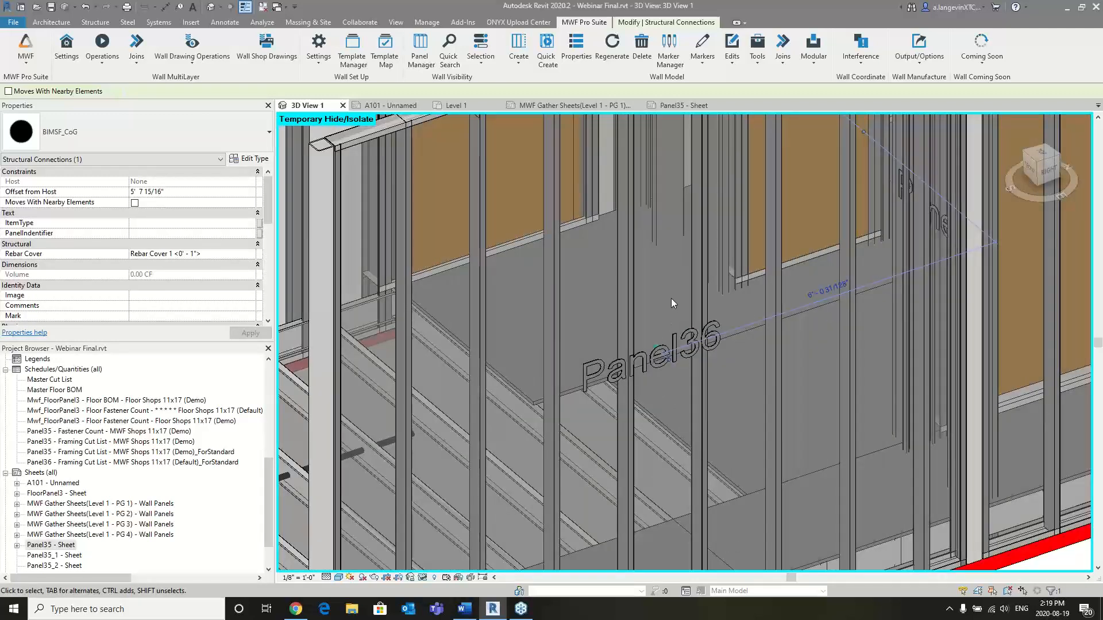
pyautogui.scroll(-2, 671, 298)
pyautogui.scroll(-1, 690, 290)
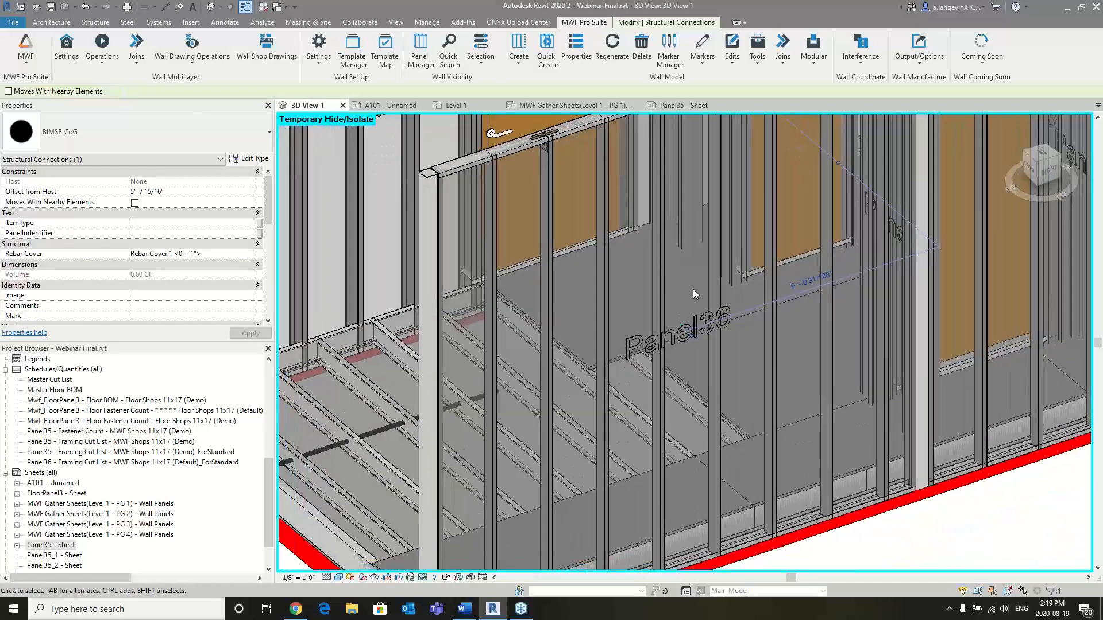
# - Delete the generated Panel36 stud directly below the lifting slot nearest the panel's open end
pyautogui.click(546, 310)
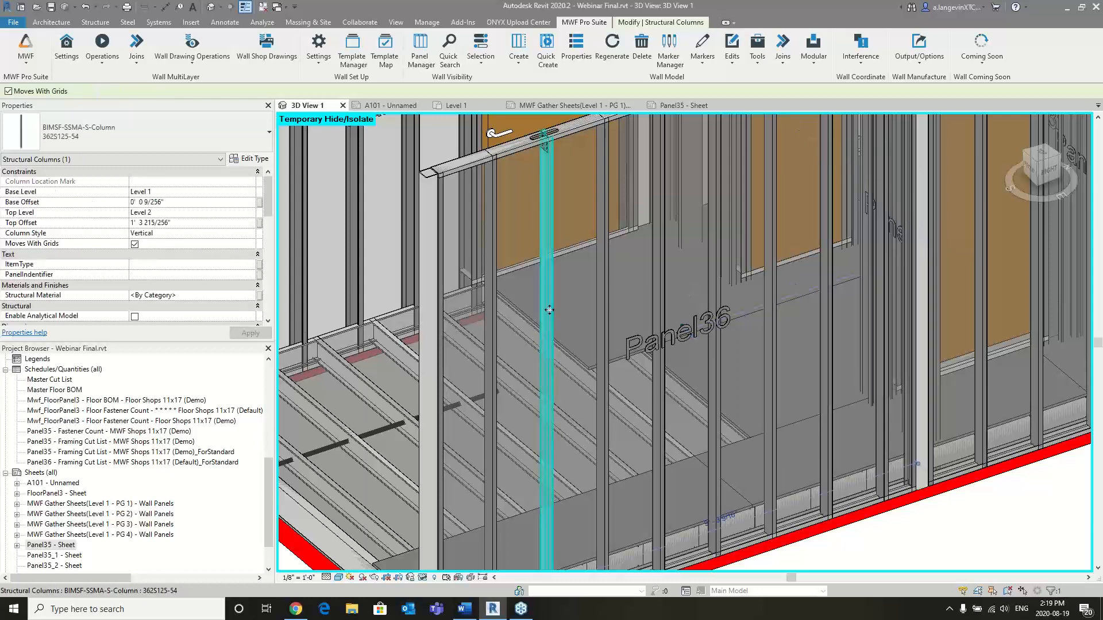
pyautogui.click(734, 63)
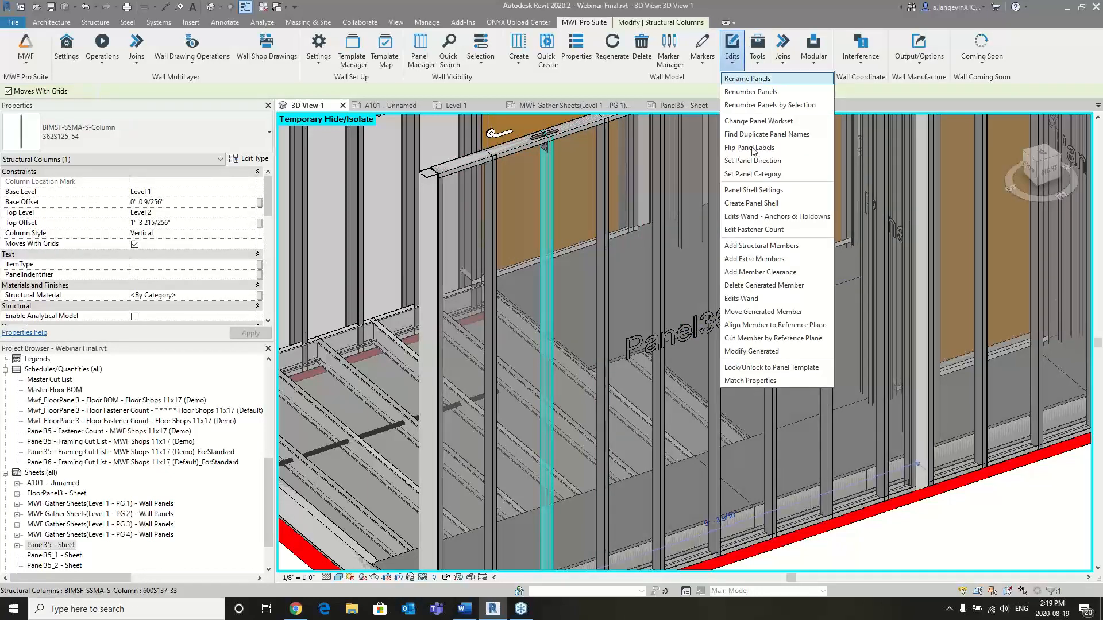
pyautogui.click(767, 284)
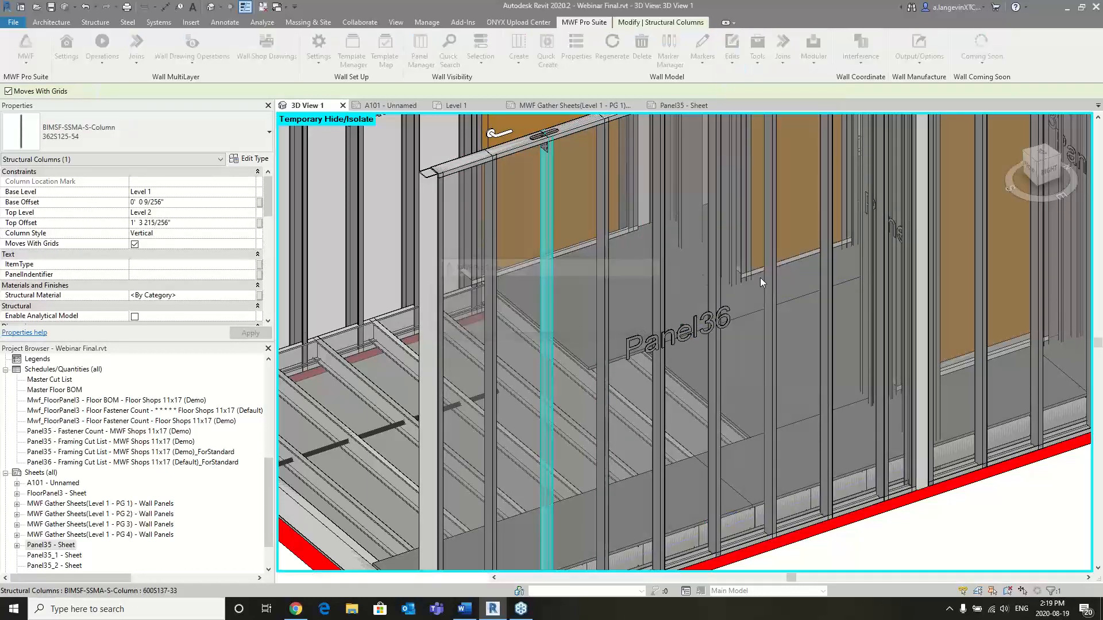
# - Select and examine the BIMSF_ExM marker at Panel36's centre of gravity
pyautogui.scroll(4, 666, 305)
pyautogui.click(685, 301)
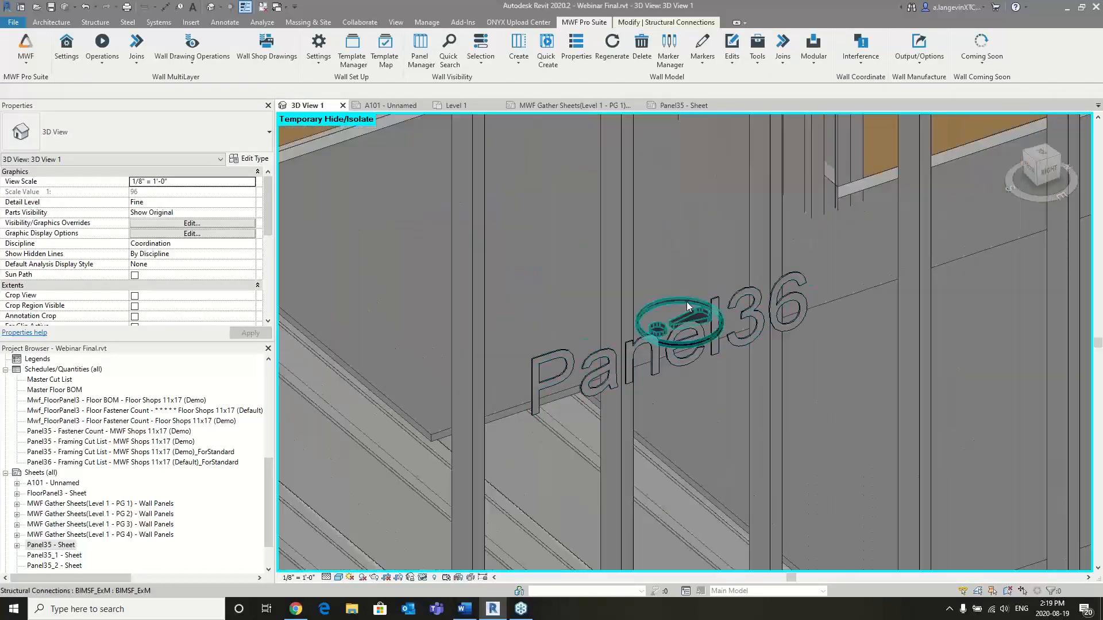
pyautogui.scroll(-3, 747, 382)
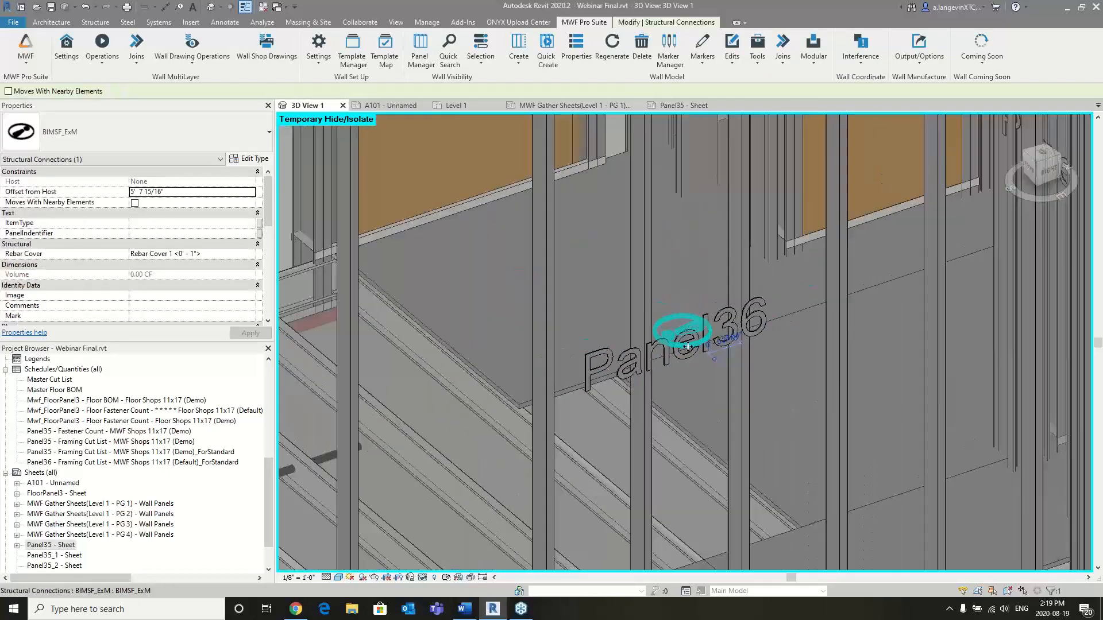
pyautogui.scroll(-1, 749, 383)
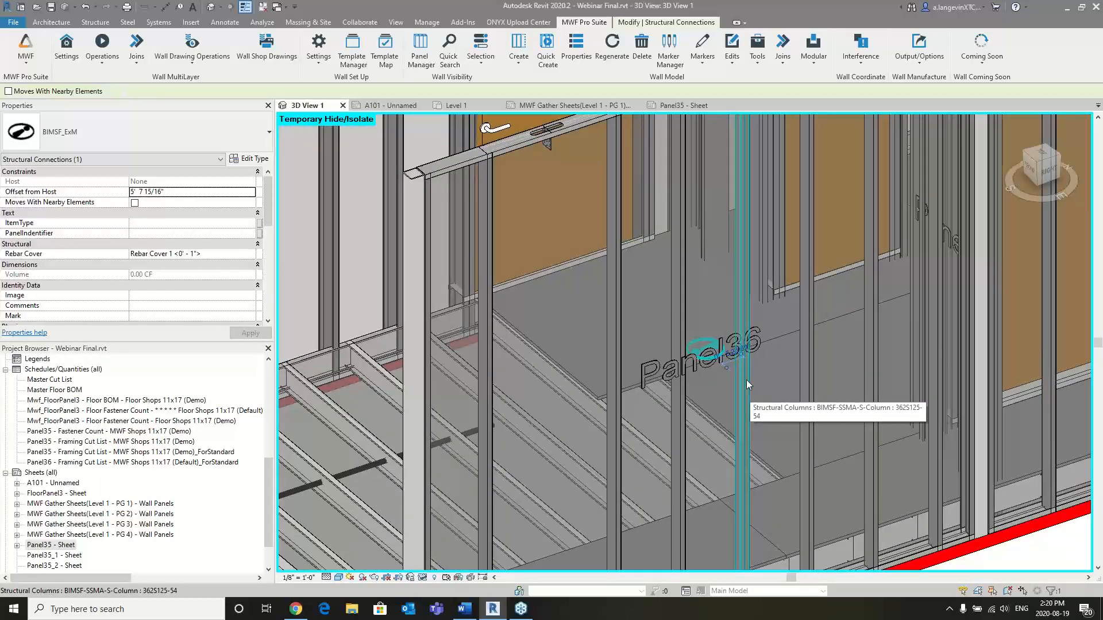
# - Regenerate Panel36 from one of its studs and check the lifting slots and centre of gravity marker
pyautogui.click(612, 326)
pyautogui.click(610, 46)
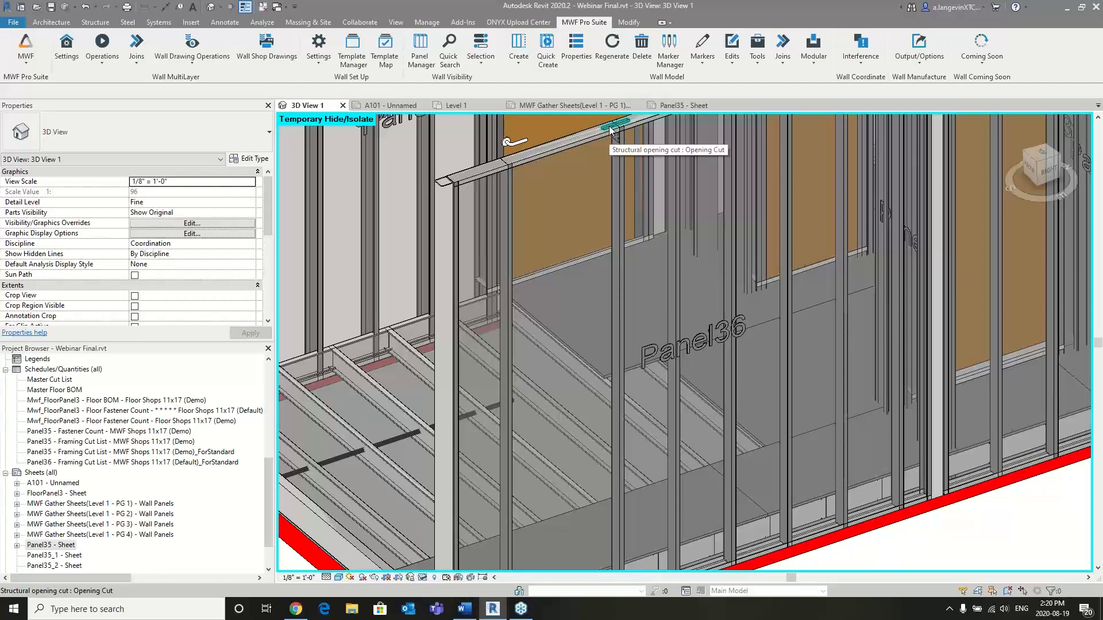
pyautogui.scroll(4, 707, 336)
pyautogui.scroll(3, 707, 326)
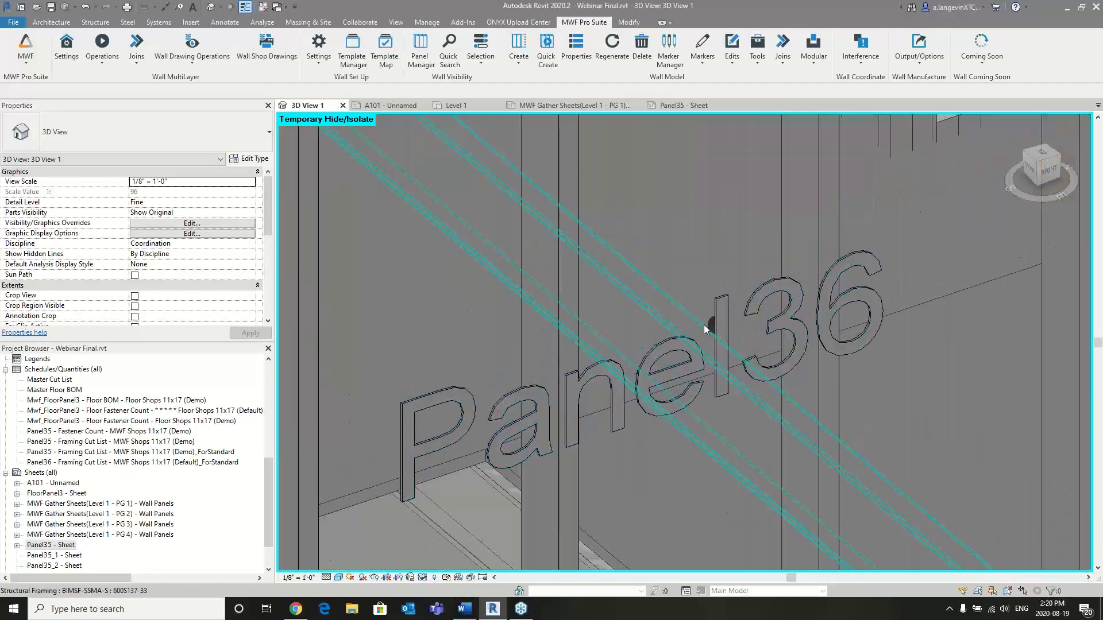
pyautogui.scroll(-4, 706, 325)
pyautogui.scroll(-6, 653, 315)
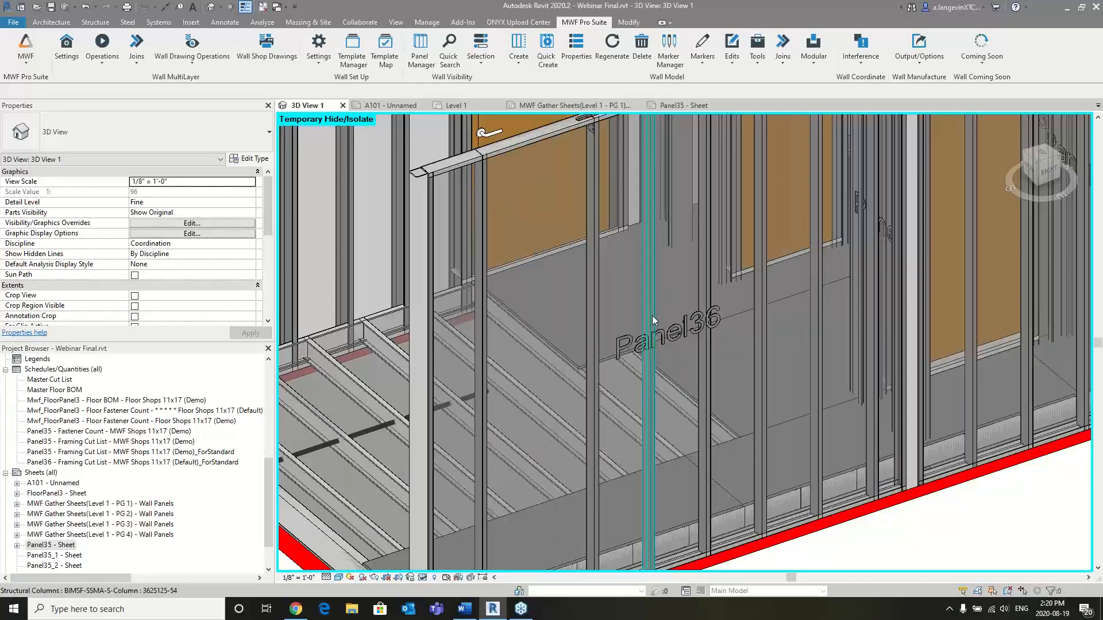
pyautogui.scroll(1, 664, 333)
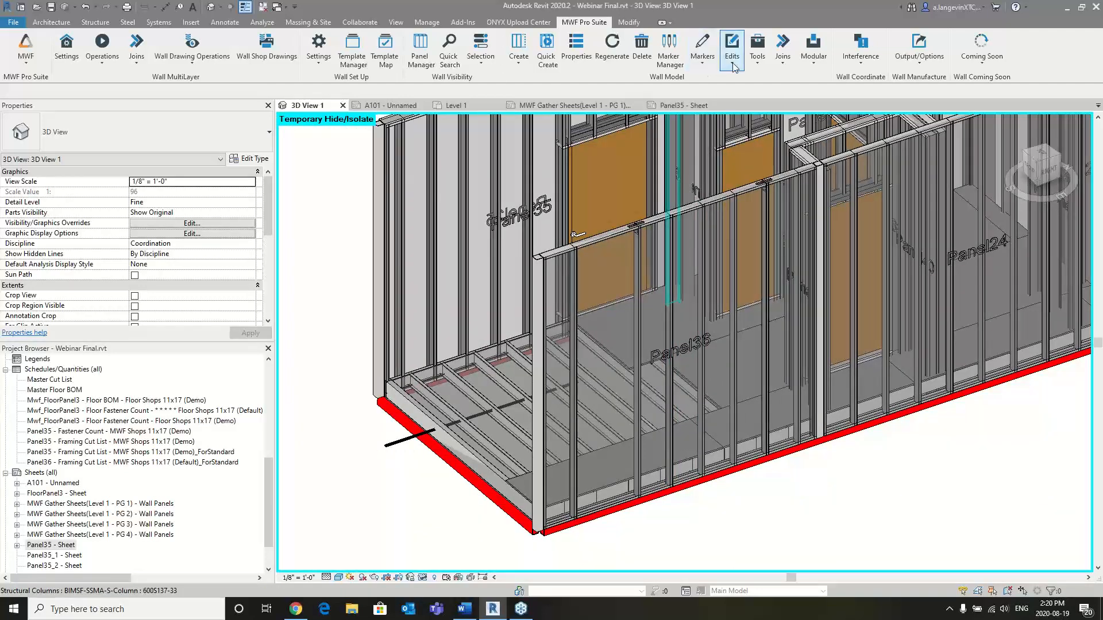
# - Open the Add/Edit Lifting Holes settings for a Panel36 stud, review them and leave without changes
pyautogui.click(758, 58)
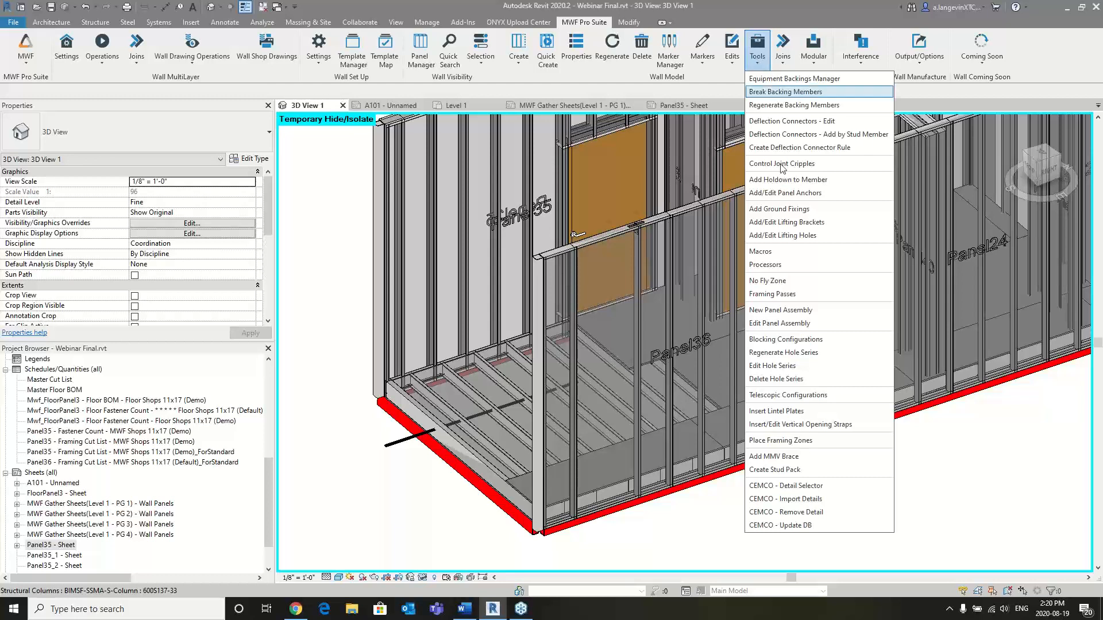
pyautogui.click(791, 238)
pyautogui.click(718, 228)
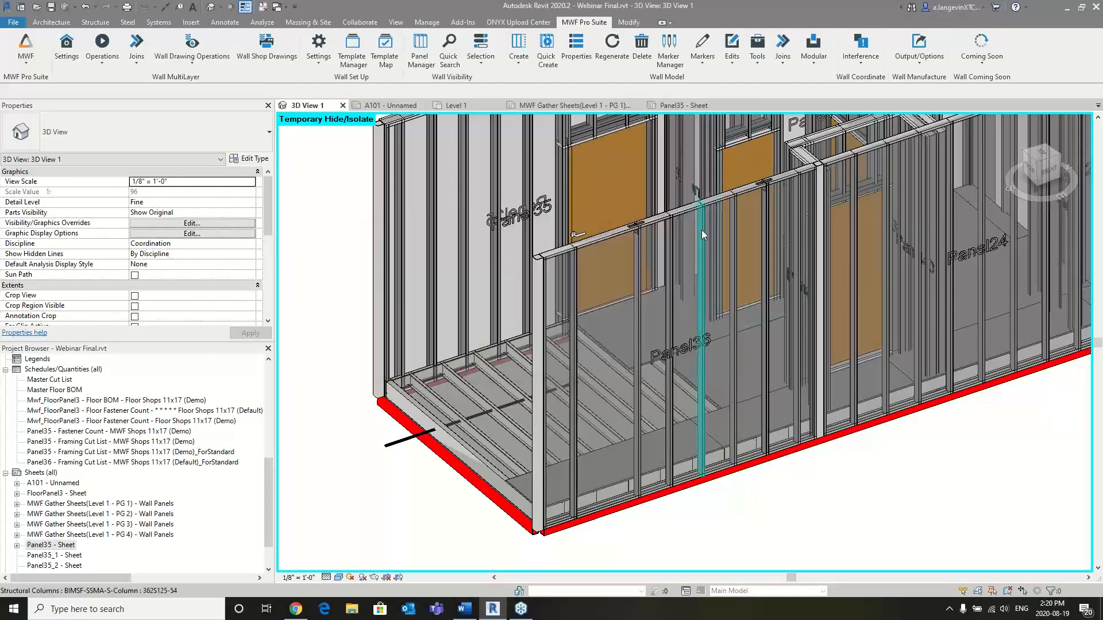
pyautogui.click(701, 245)
pyautogui.click(757, 57)
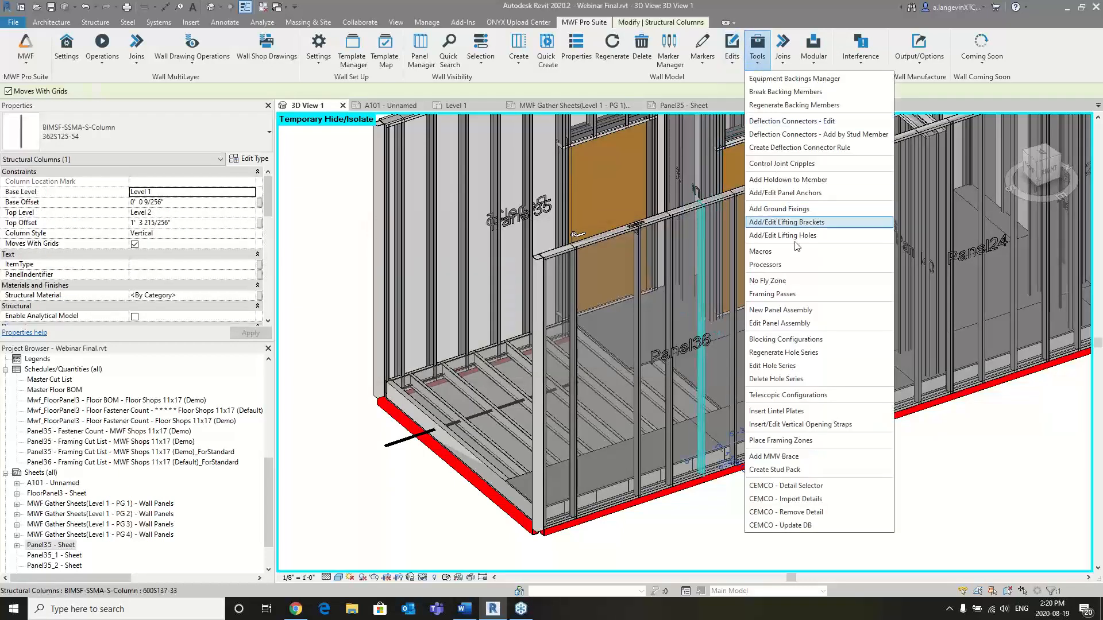
pyautogui.click(794, 236)
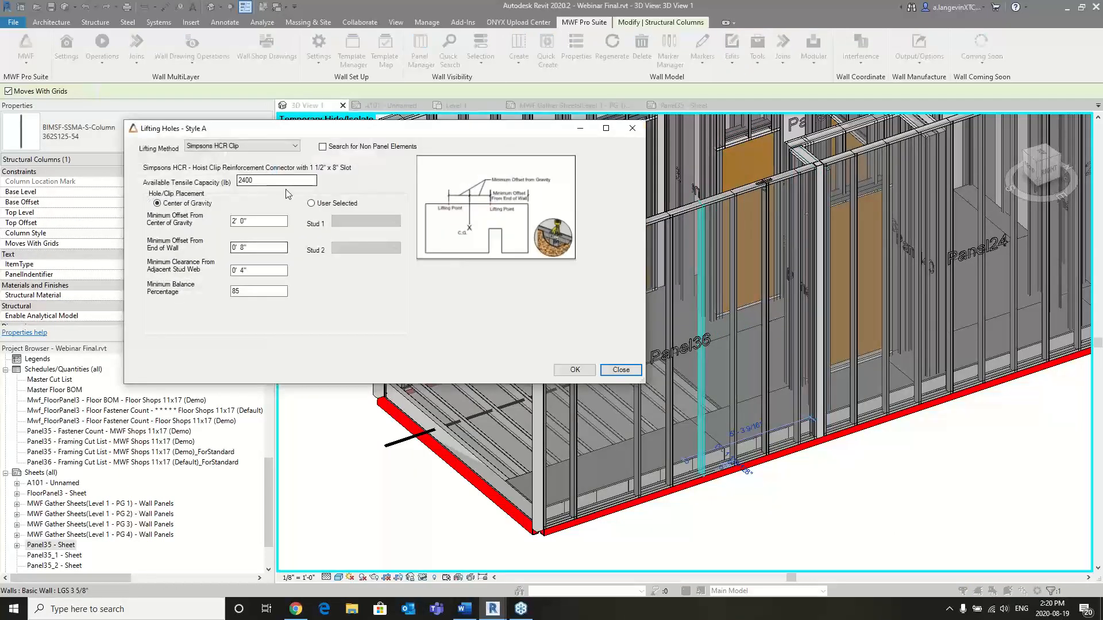
pyautogui.click(632, 128)
pyautogui.click(853, 467)
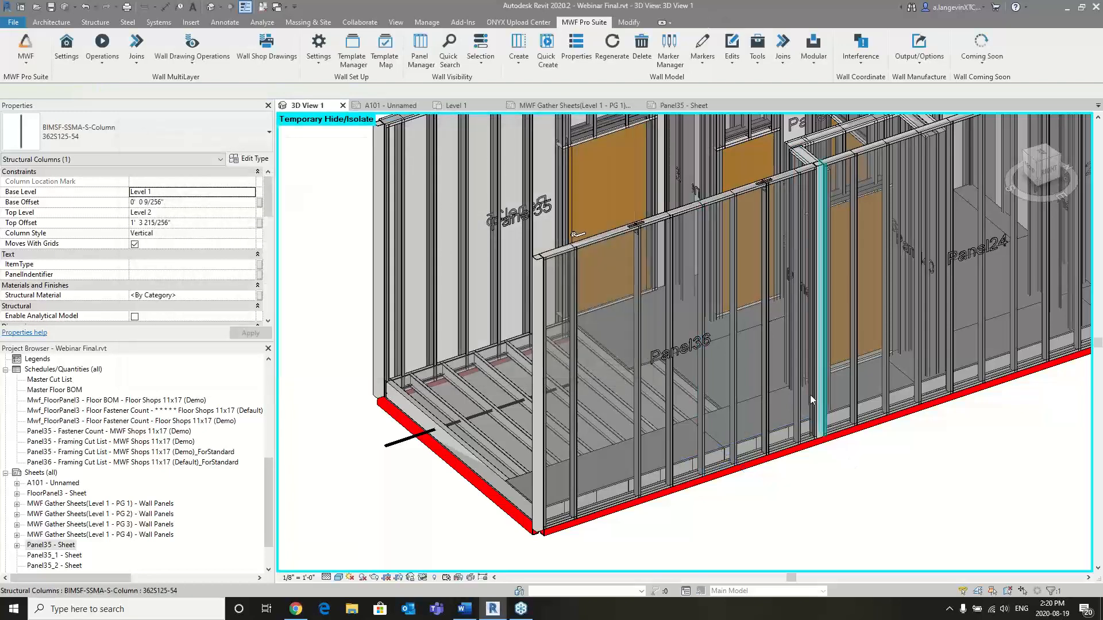
# - Select the single-flush passage door in the neighbouring module and open its MultiSystem opening marker for editing
pyautogui.scroll(-3, 807, 391)
pyautogui.scroll(-2, 785, 394)
pyautogui.moveTo(785, 395); pyautogui.dragTo(711, 387, button='middle')
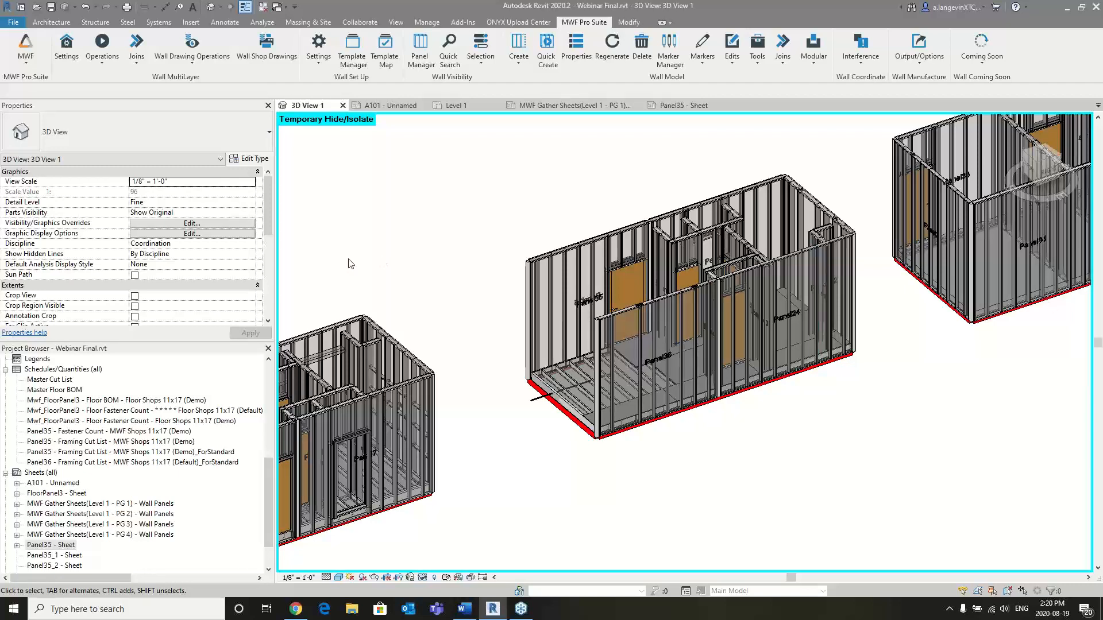
pyautogui.scroll(5, 432, 373)
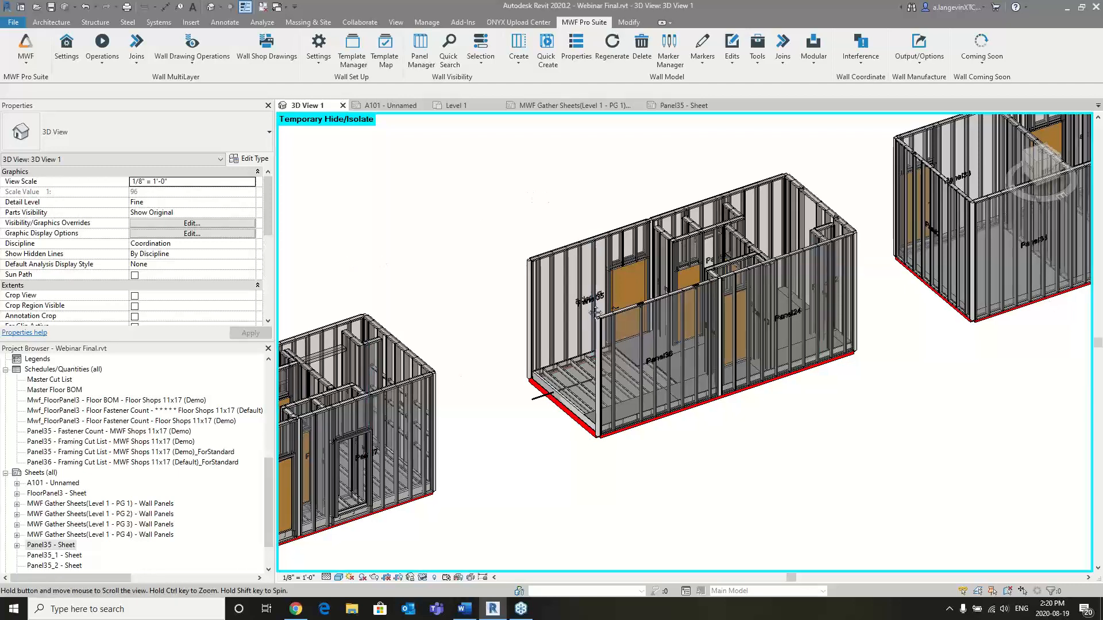
pyautogui.scroll(6, 432, 373)
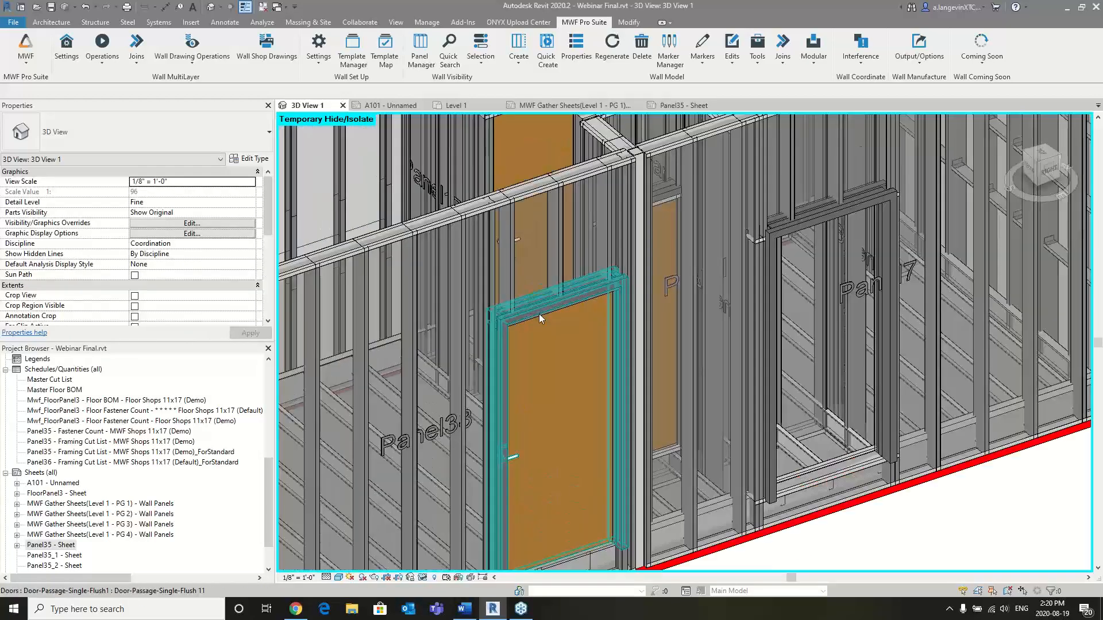
pyautogui.click(538, 316)
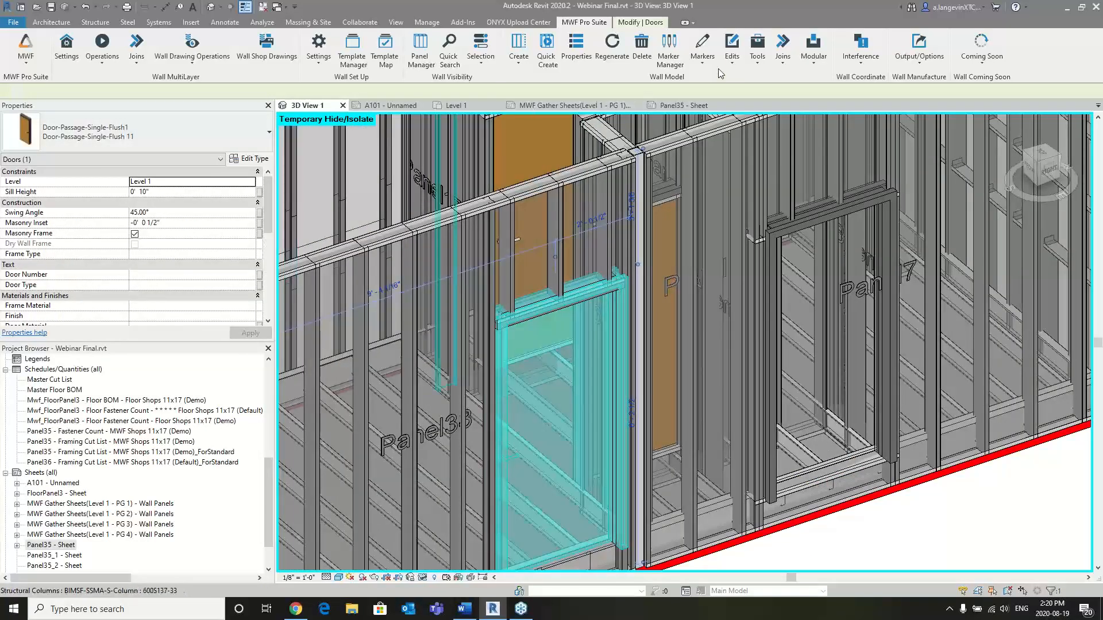
pyautogui.click(702, 50)
pyautogui.click(721, 80)
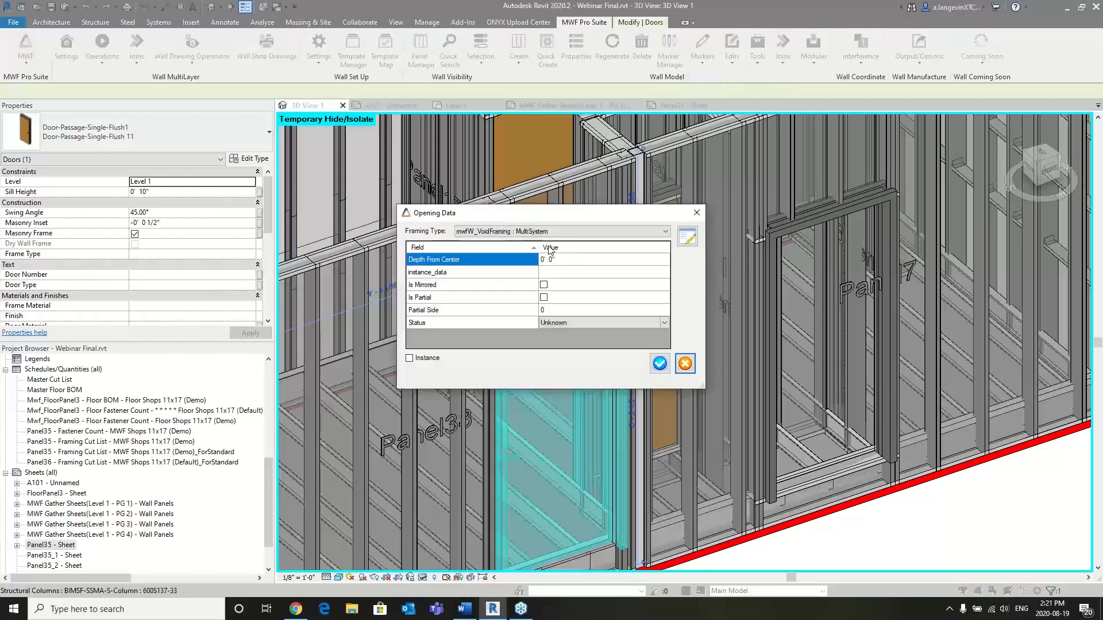
pyautogui.click(687, 234)
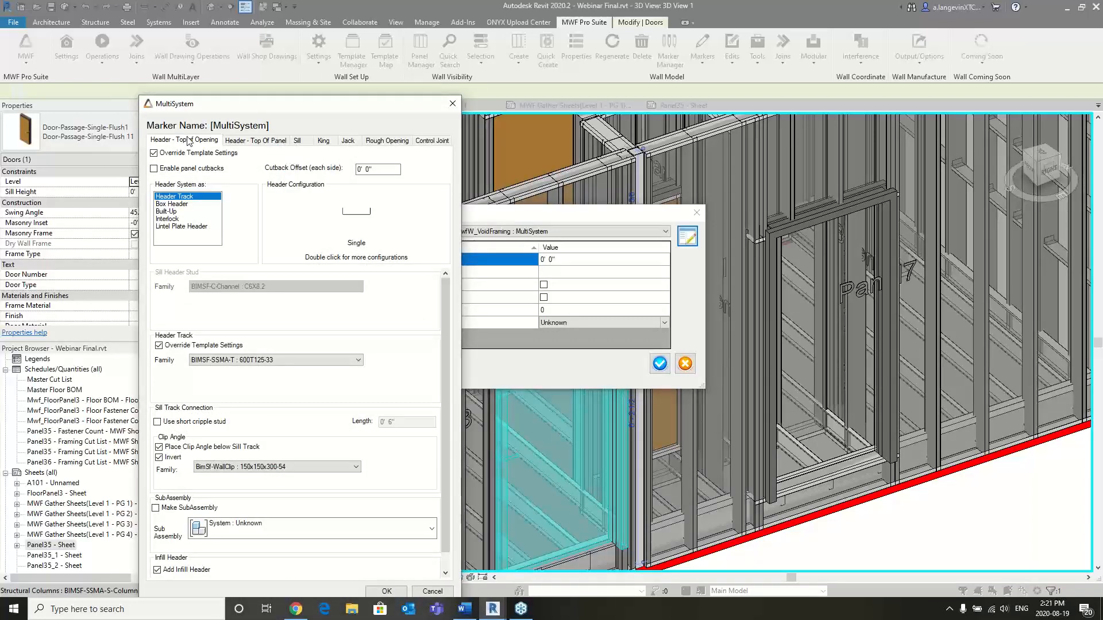
# - Enable the Top of Panel header for the door's MultiSystem marker and choose Box Header as its system
pyautogui.click(257, 140)
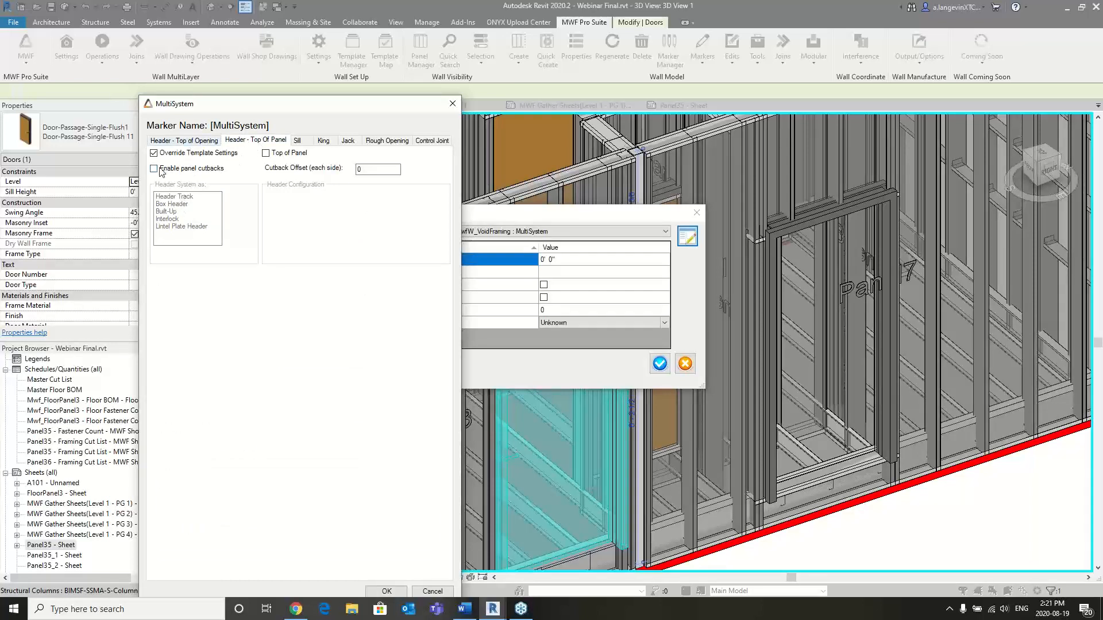
pyautogui.click(265, 153)
pyautogui.click(174, 204)
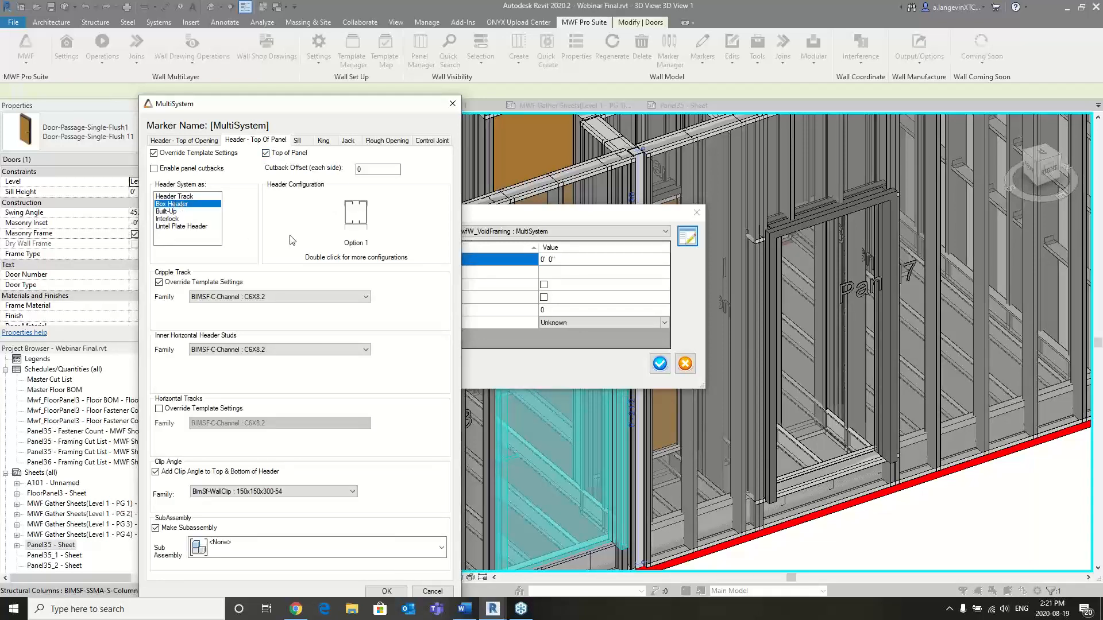
pyautogui.scroll(-1, 285, 298)
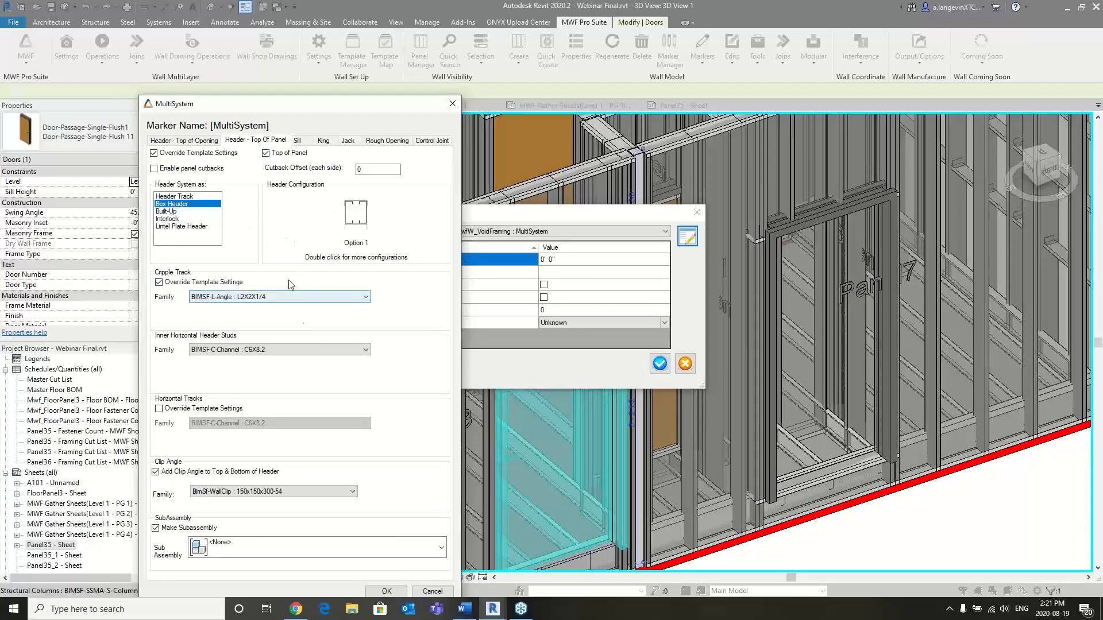
# - Review the marker's top-of-opening header settings and change the top-of-panel header system to Header Track
pyautogui.click(172, 139)
pyautogui.scroll(-3, 250, 368)
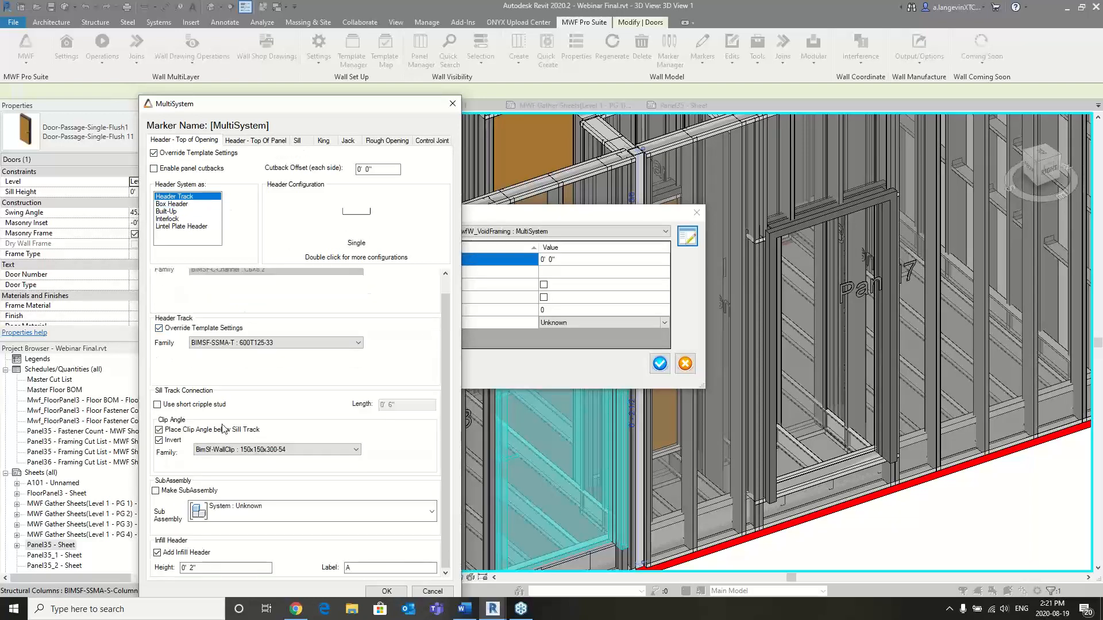
pyautogui.click(255, 140)
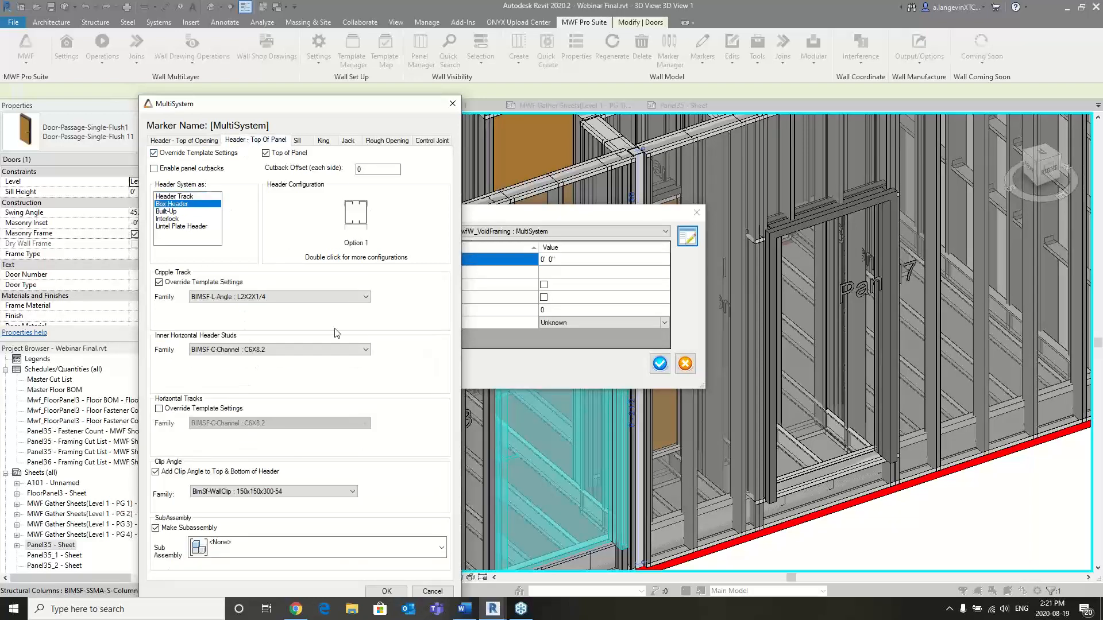
pyautogui.click(180, 197)
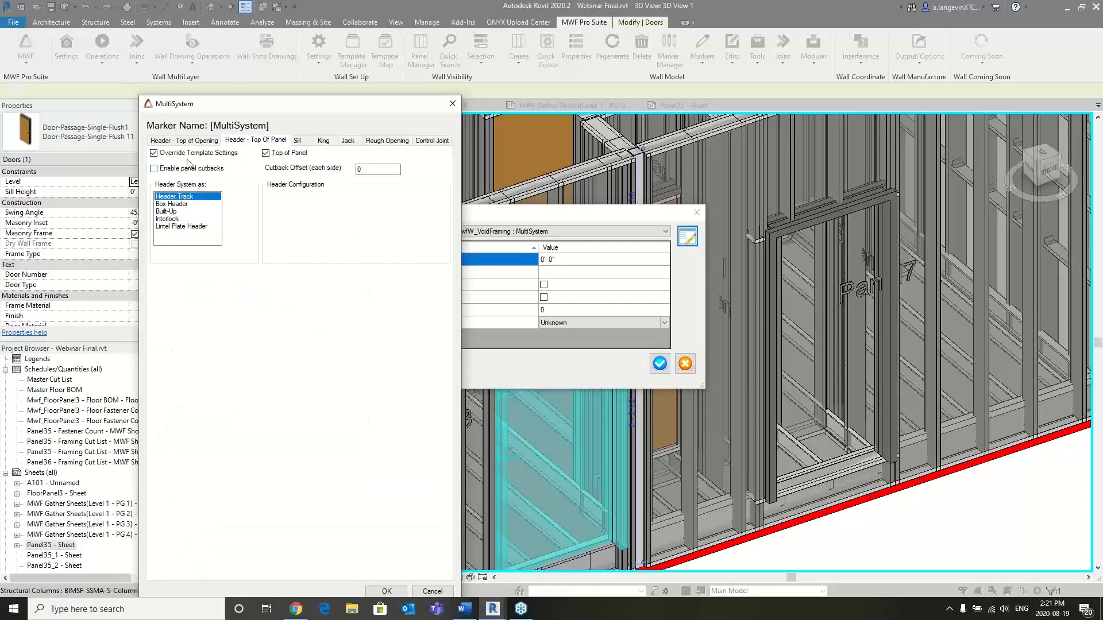
# - Review the Infill Header height and label in the marker's top-of-opening header settings and accept the MultiSystem marker edits
pyautogui.click(180, 141)
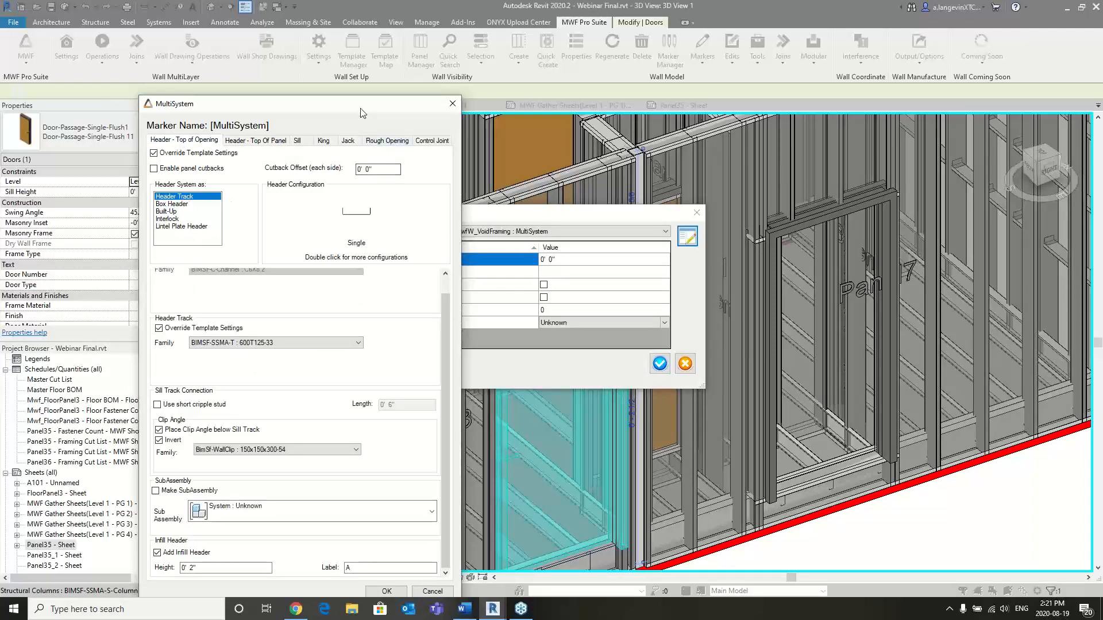
pyautogui.moveTo(360, 104); pyautogui.dragTo(357, 26)
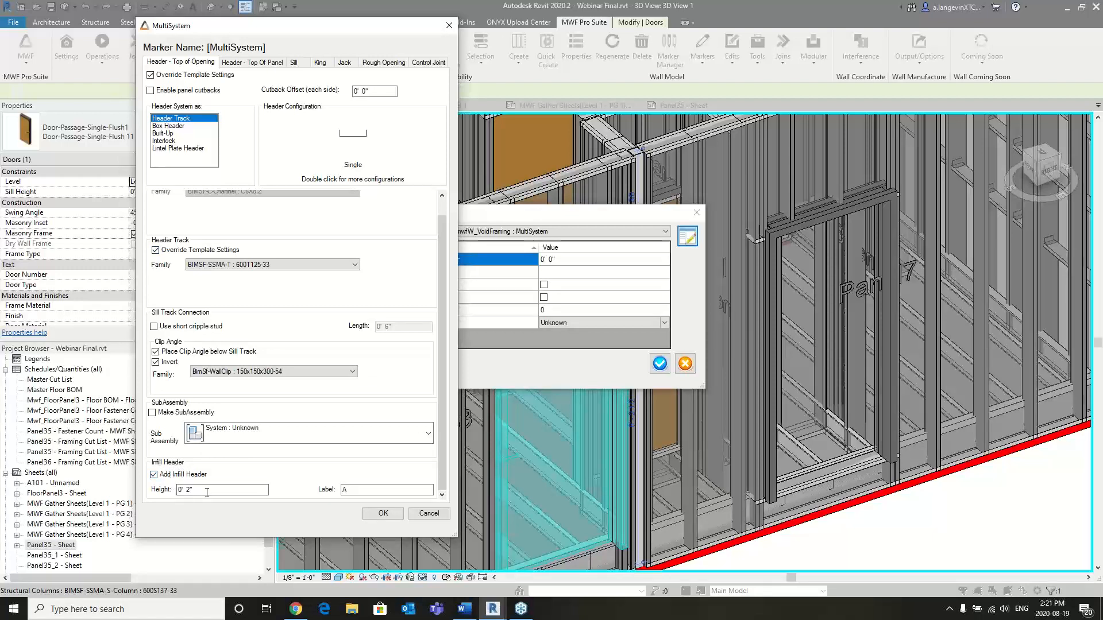
pyautogui.press('Tab')
pyautogui.scroll(1, 223, 303)
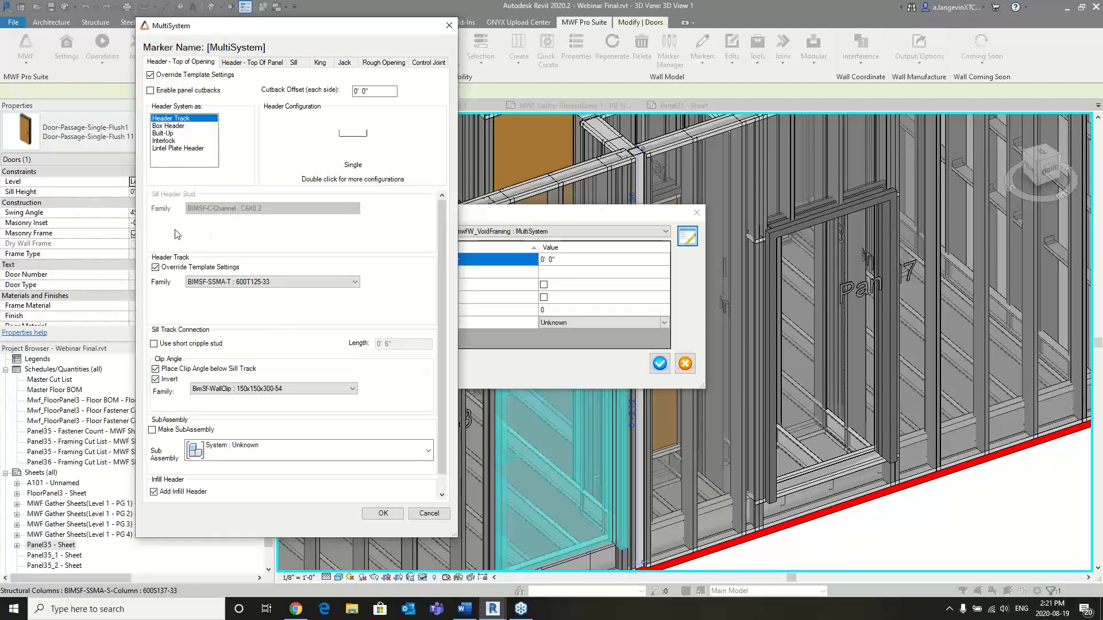
pyautogui.click(383, 514)
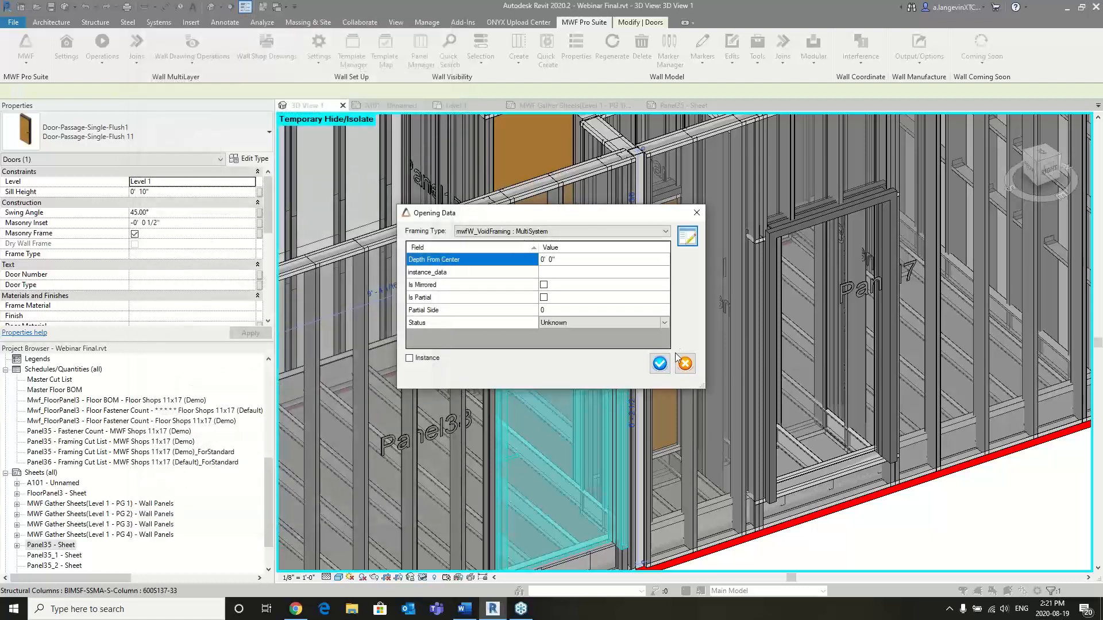
pyautogui.click(659, 364)
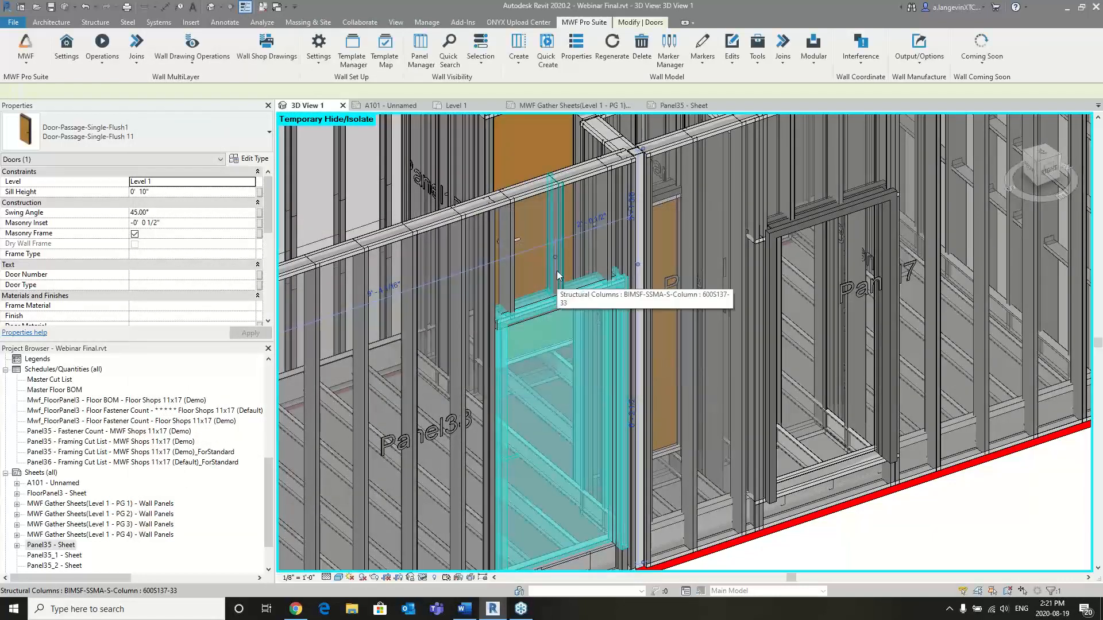
# - Try to regenerate Panel38 with the edited door marker and close the failed-panel and warning reports
pyautogui.click(548, 399)
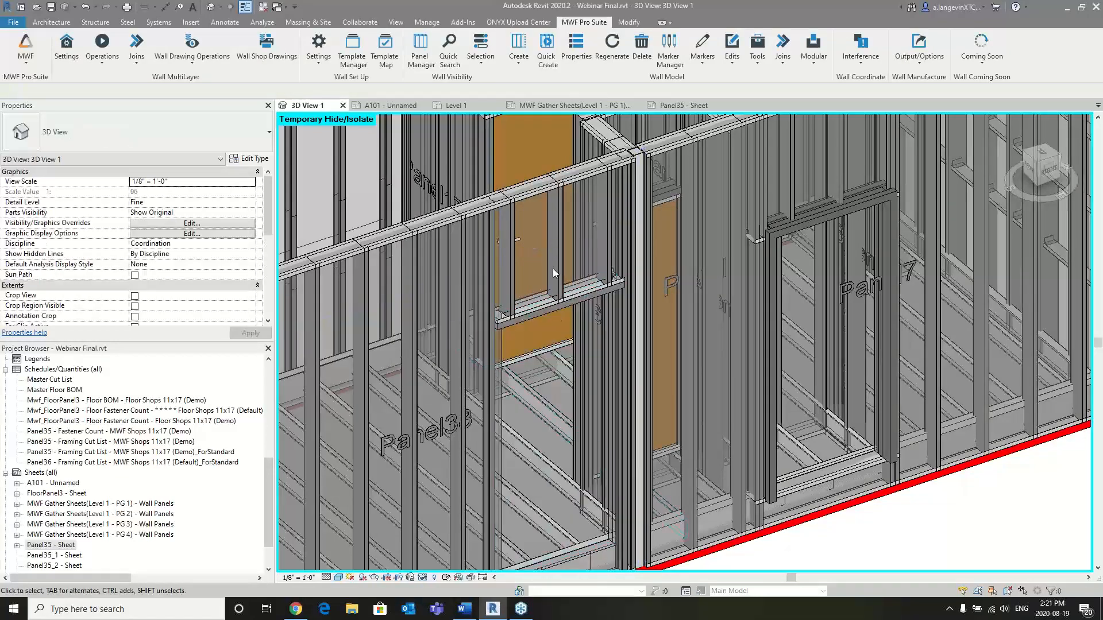
pyautogui.click(556, 223)
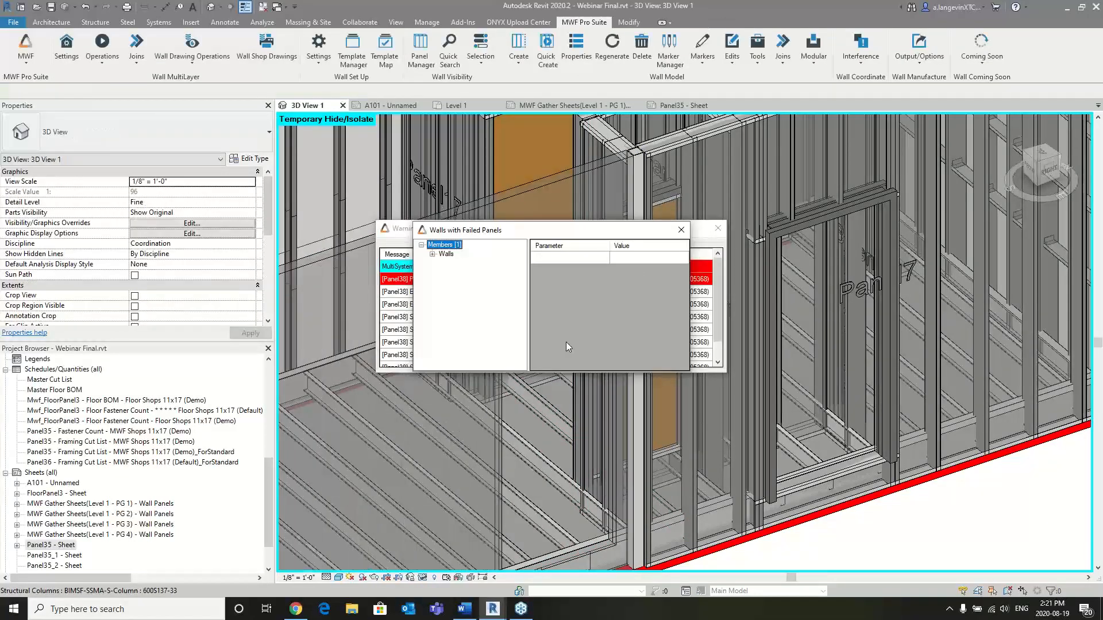
pyautogui.click(682, 230)
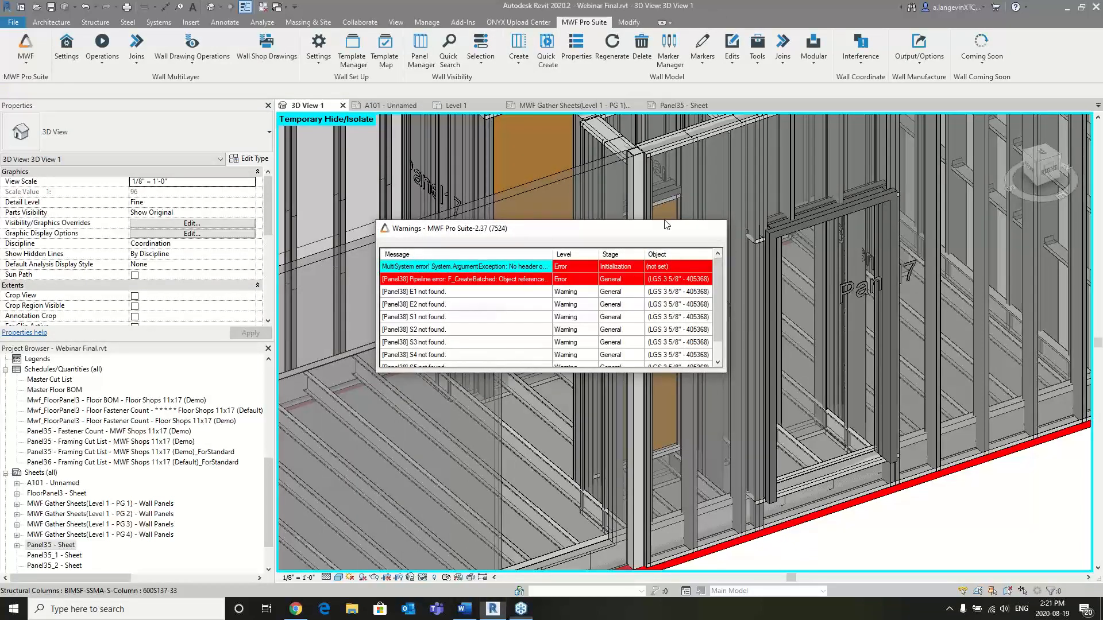
pyautogui.click(717, 230)
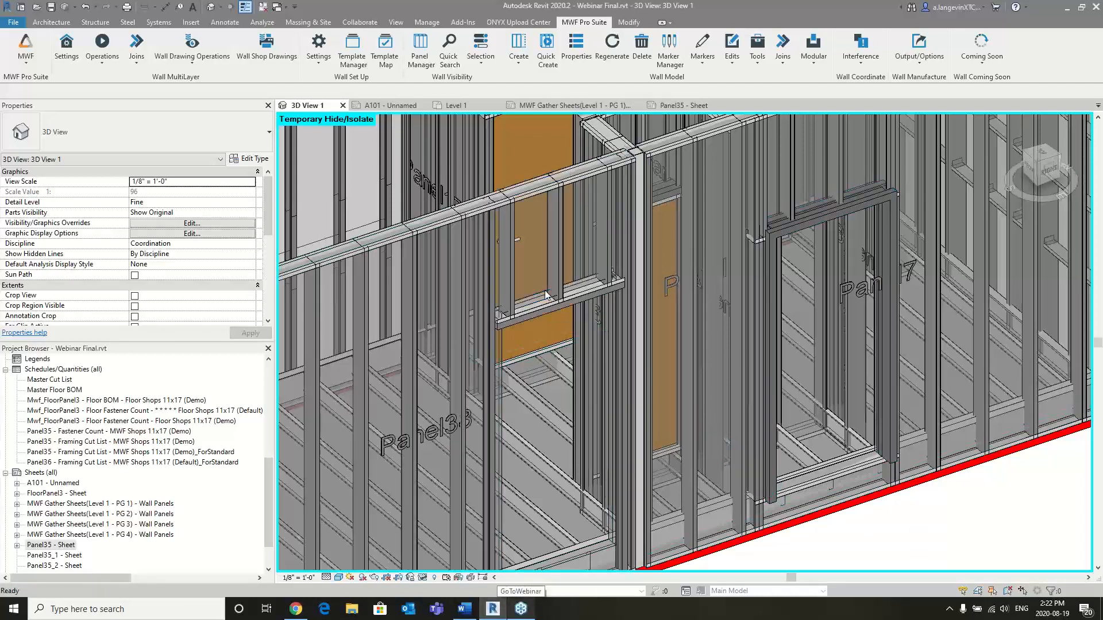
# - Inspect the header track and infill header above the Panel38 door opening, checking the infill header's BIMSF_Label property
pyautogui.scroll(2, 543, 314)
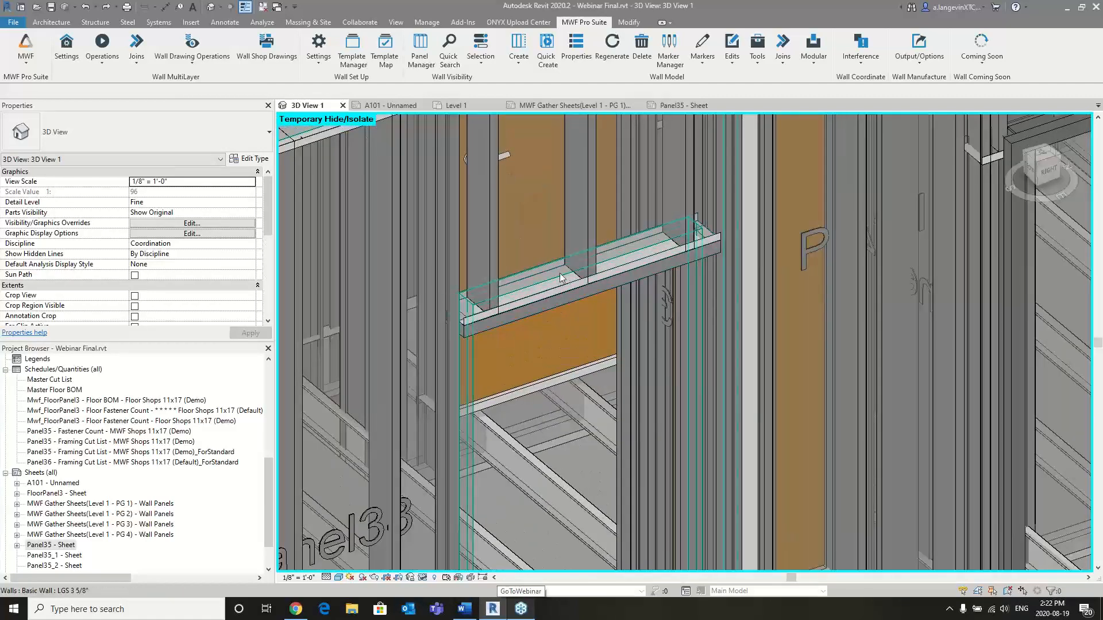
pyautogui.scroll(3, 559, 273)
pyautogui.keyDown('shift'); pyautogui.moveTo(548, 303); pyautogui.dragTo(475, 268, button='middle'); pyautogui.keyUp('shift')
pyautogui.click(466, 284)
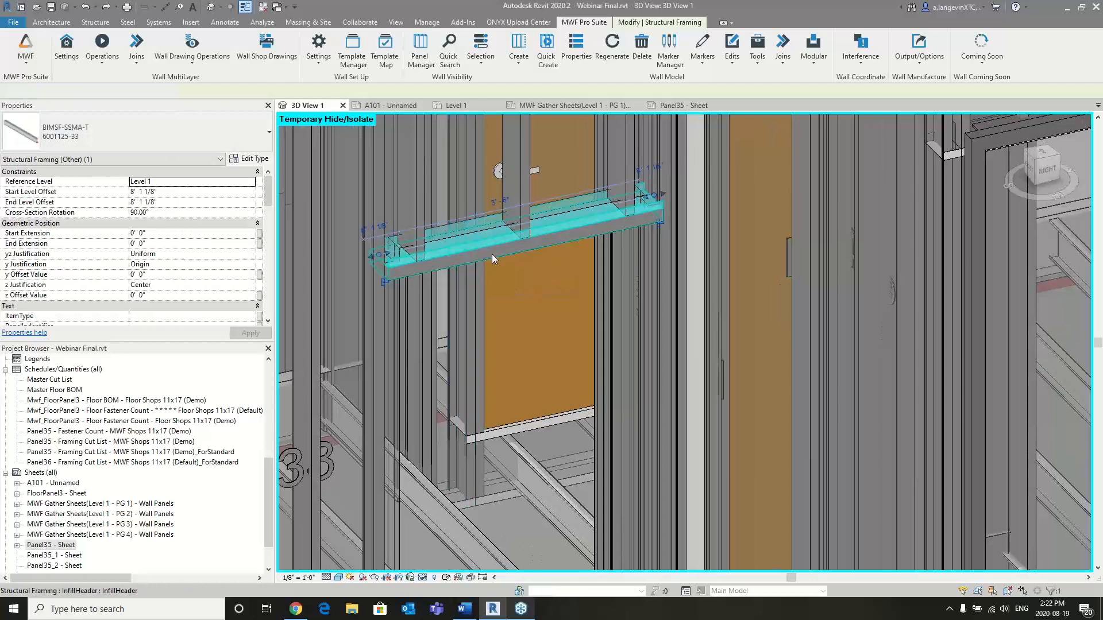
pyautogui.click(432, 244)
pyautogui.scroll(-5, 164, 229)
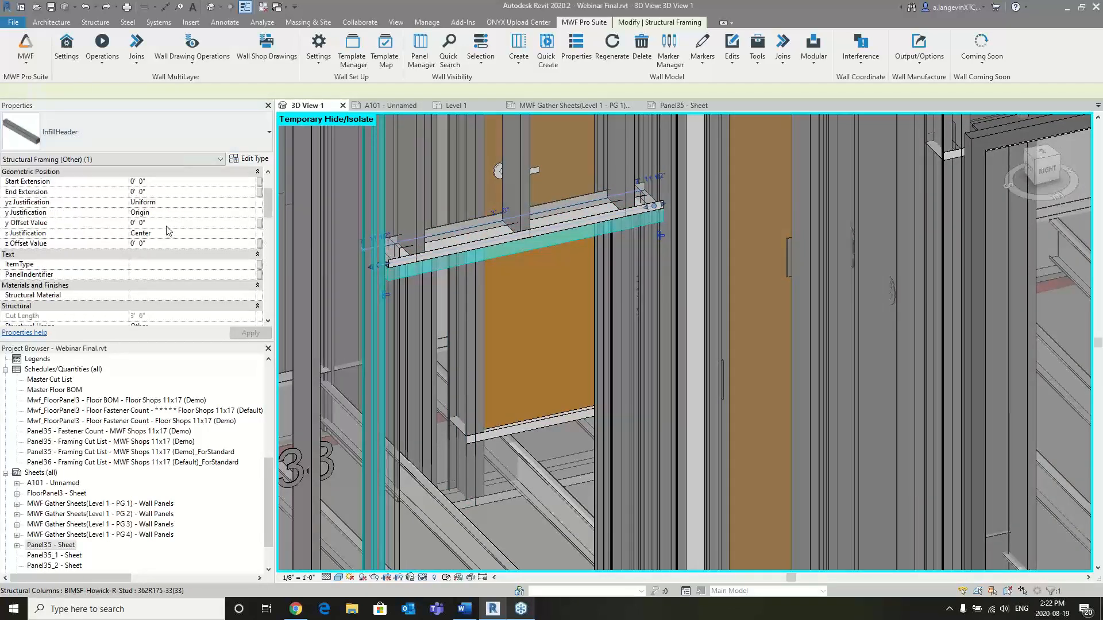
pyautogui.scroll(-9, 172, 230)
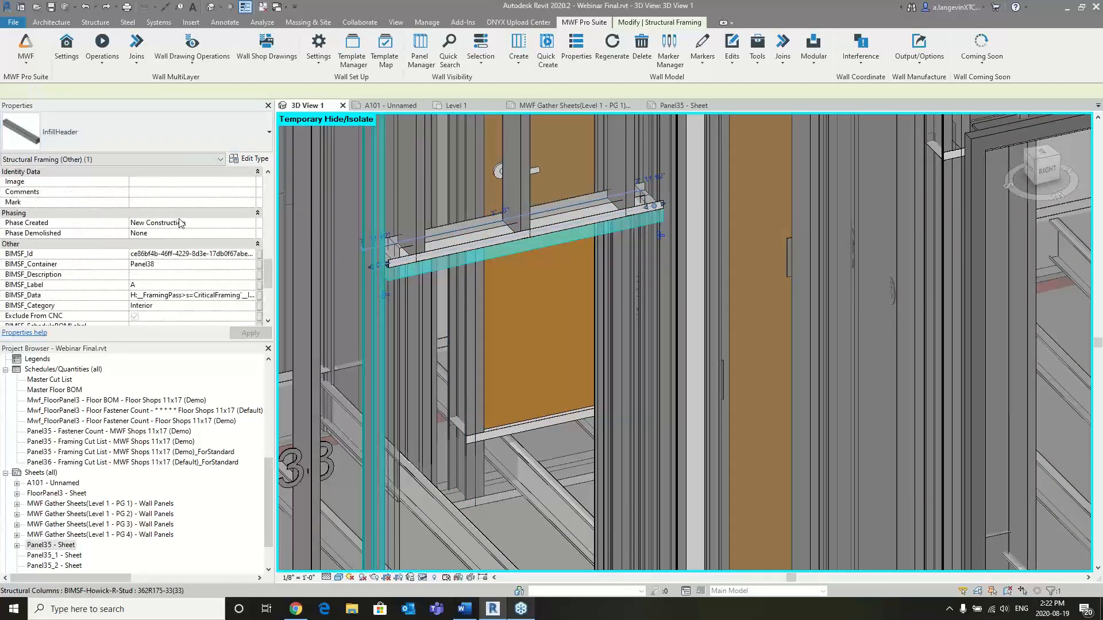
pyautogui.click(144, 282)
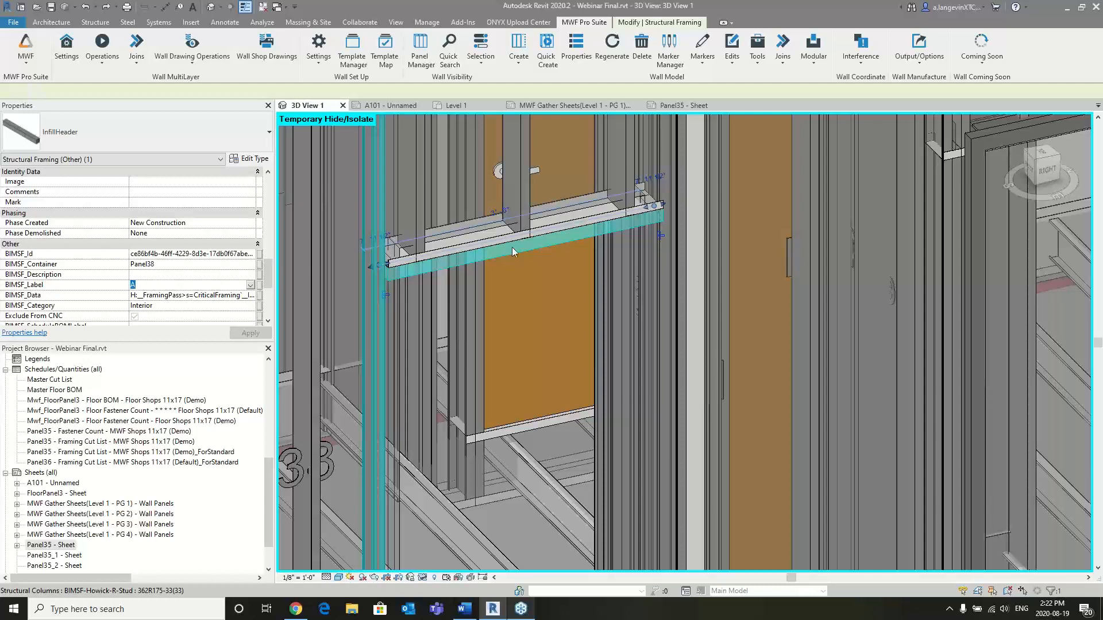
pyautogui.keyDown('shift'); pyautogui.moveTo(543, 264); pyautogui.dragTo(523, 292, button='middle'); pyautogui.keyUp('shift')
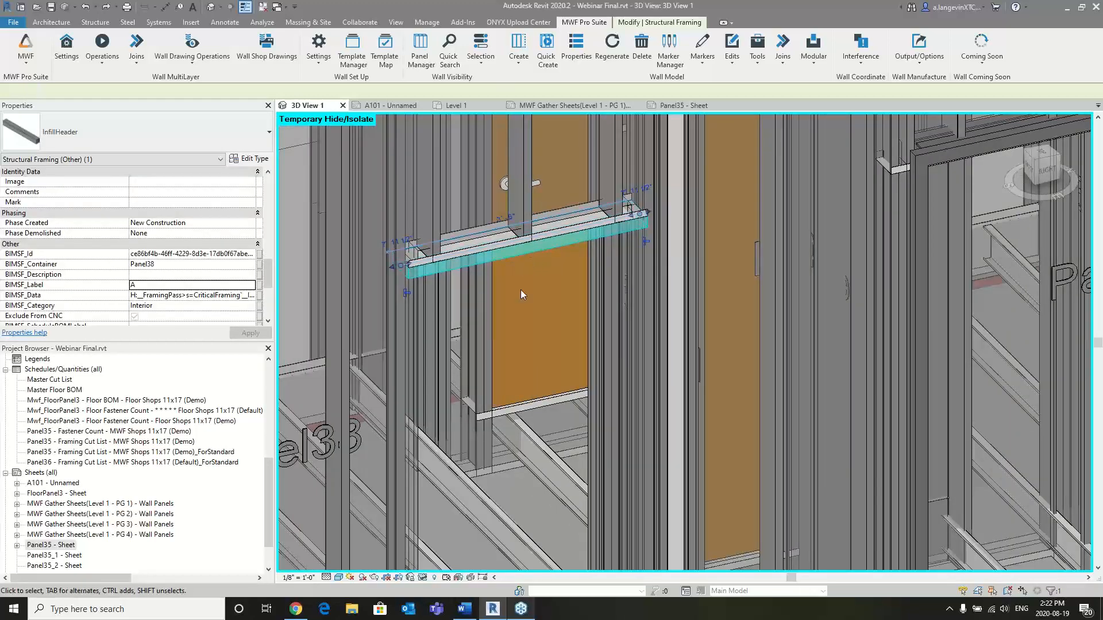
pyautogui.press('Escape')
# - Open the Framing Elev options from the wall drawing settings and look through the available dimension annotations
pyautogui.scroll(-5, 567, 263)
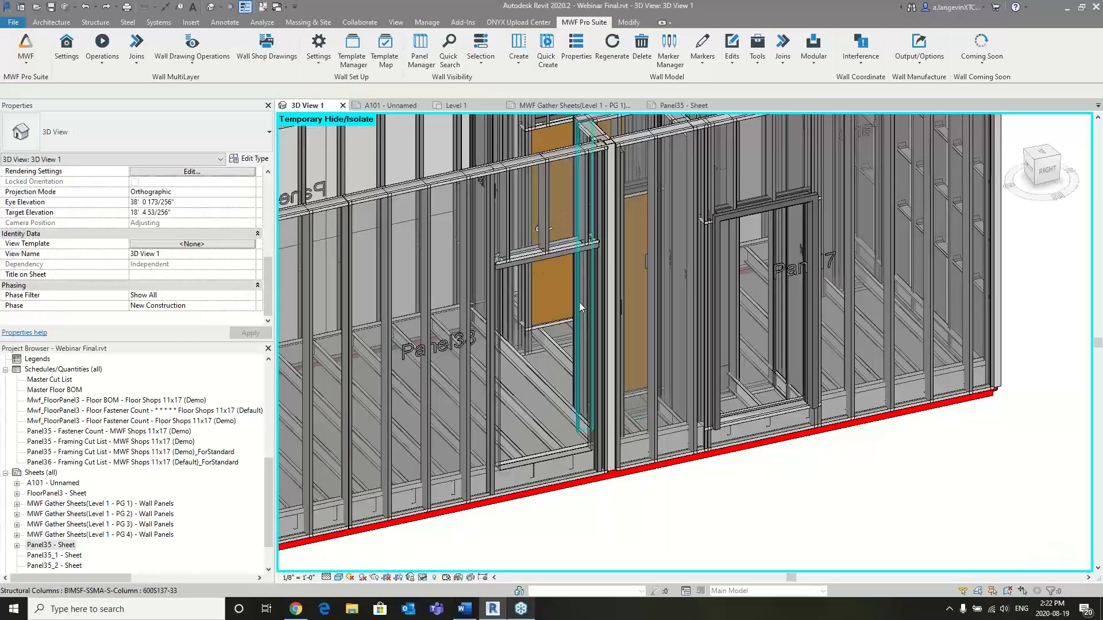
pyautogui.moveTo(527, 287); pyautogui.dragTo(637, 308, button='middle')
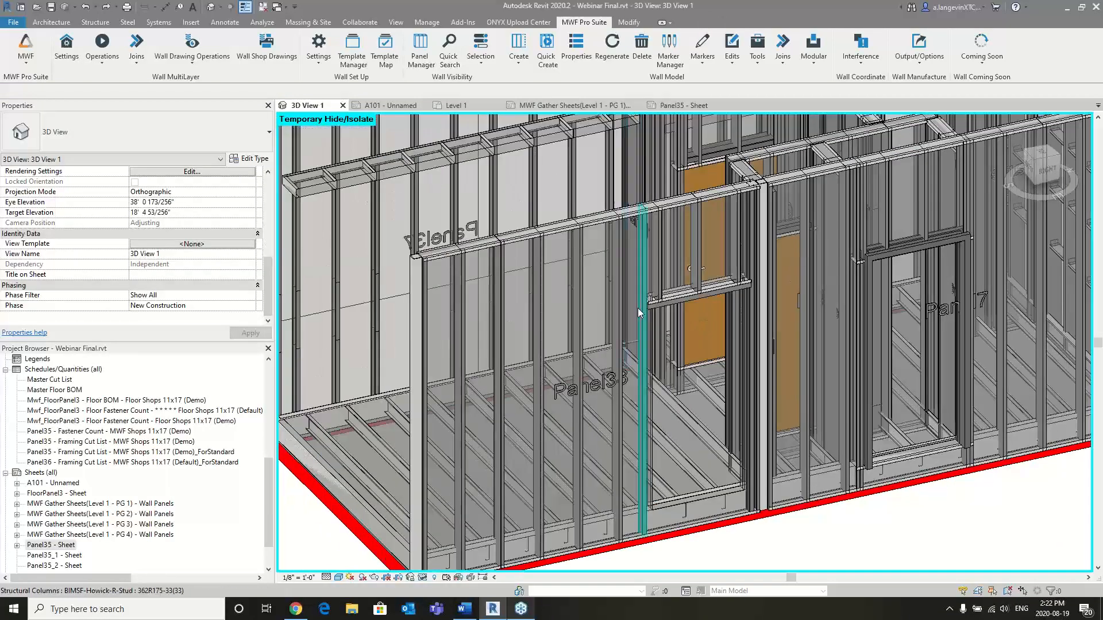
pyautogui.scroll(-3, 638, 308)
pyautogui.scroll(1, 656, 285)
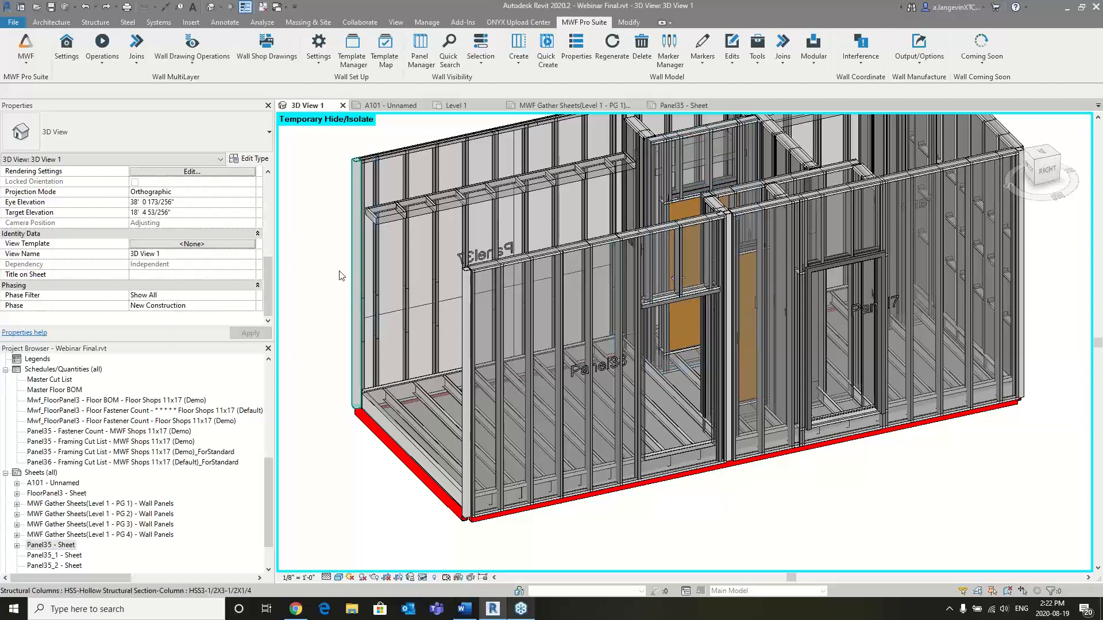
pyautogui.click(206, 68)
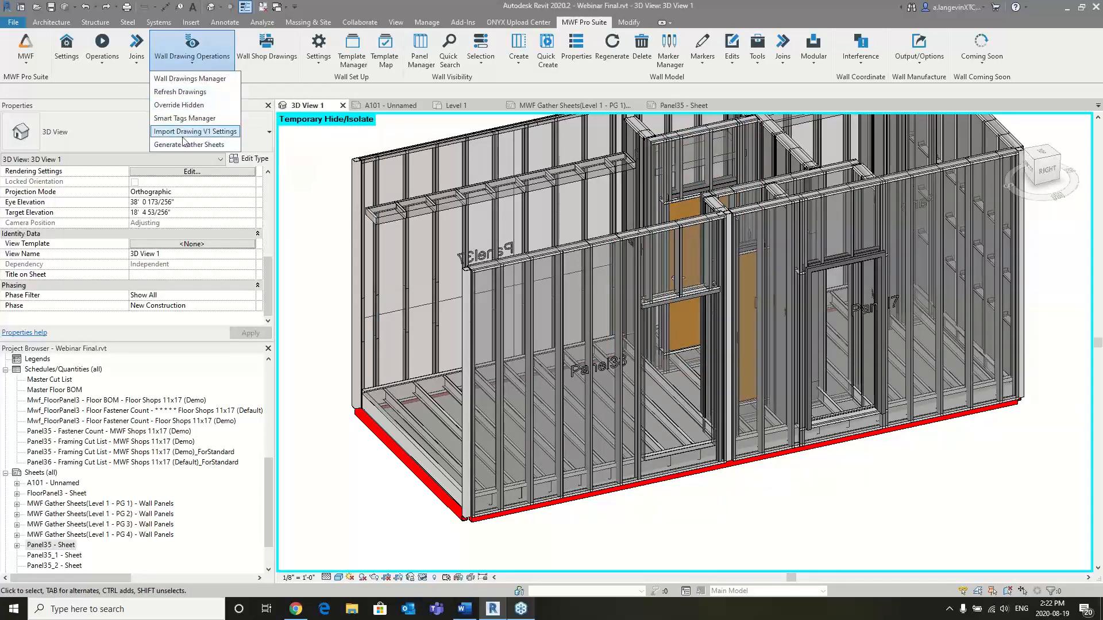
pyautogui.click(189, 78)
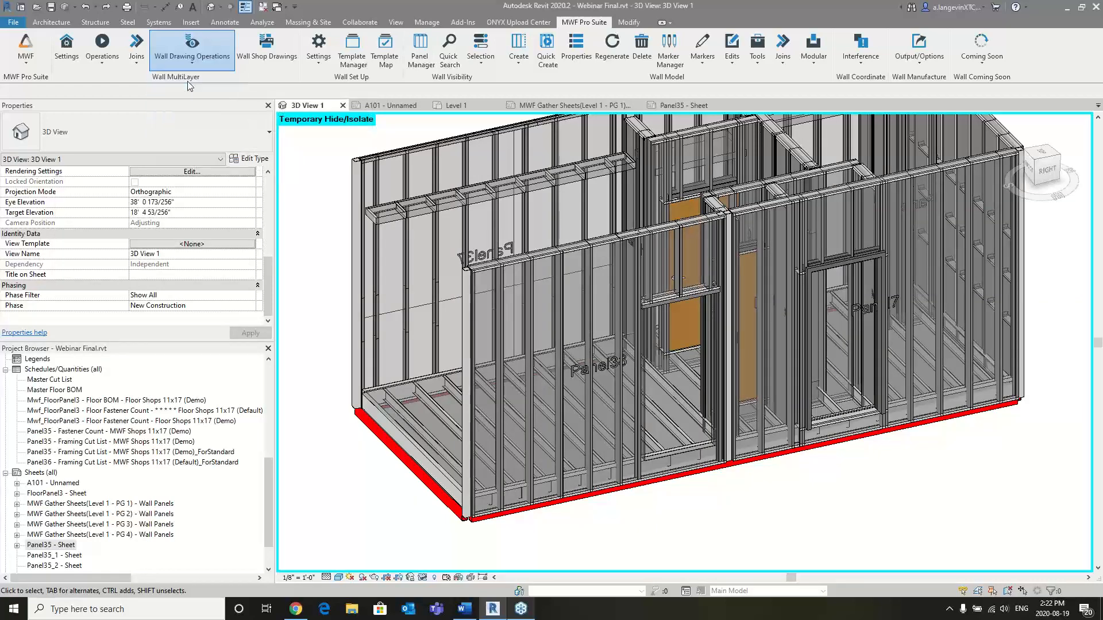
pyautogui.click(123, 58)
pyautogui.doubleClick(123, 57)
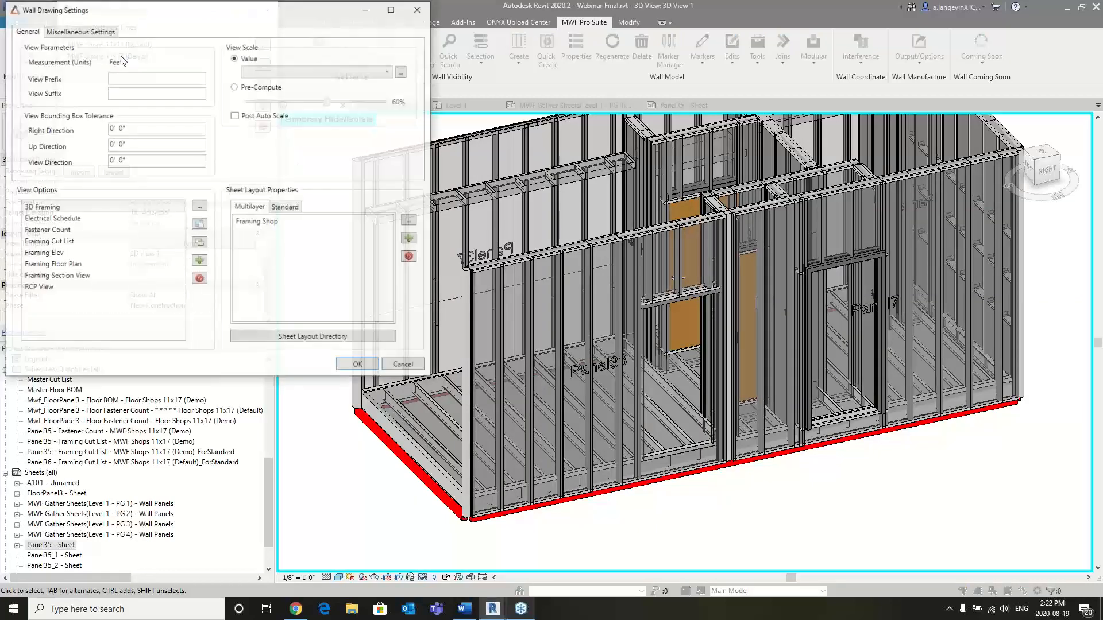
pyautogui.doubleClick(62, 257)
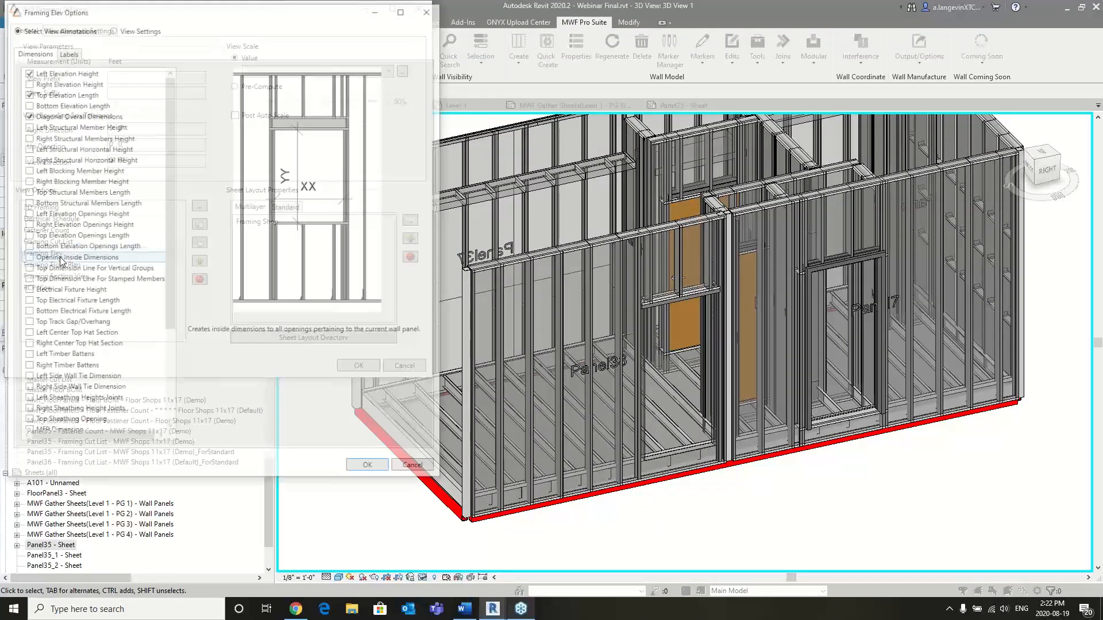
pyautogui.moveTo(167, 99); pyautogui.dragTo(167, 191)
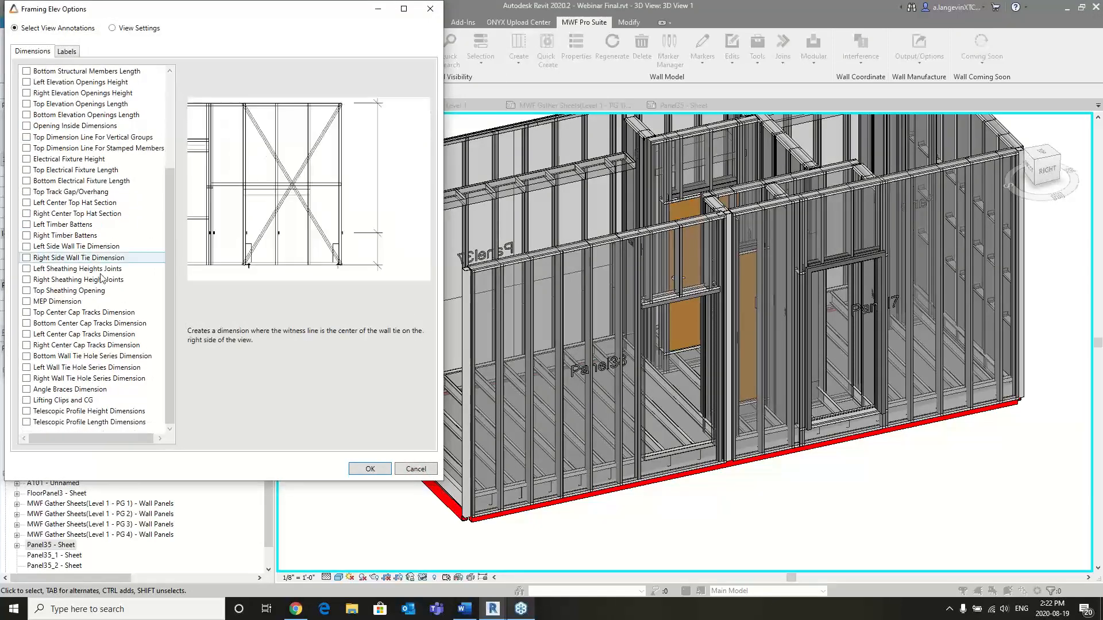
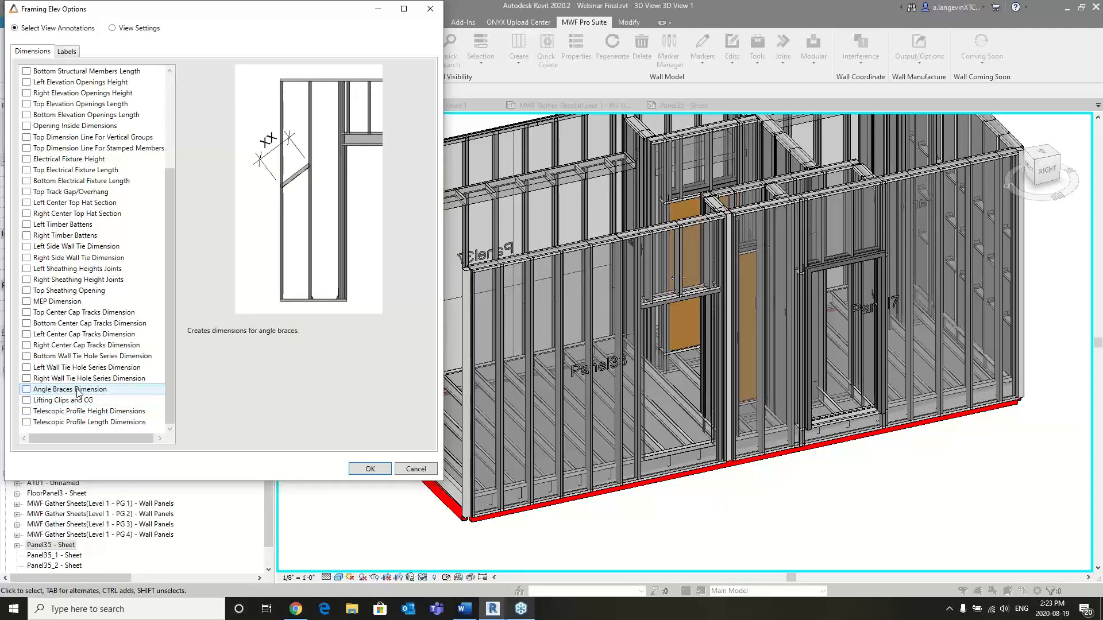
# - Look at the Framing Elev view settings, close the wall drawing settings dialogs, and dismiss the remaining warnings report
pyautogui.click(112, 28)
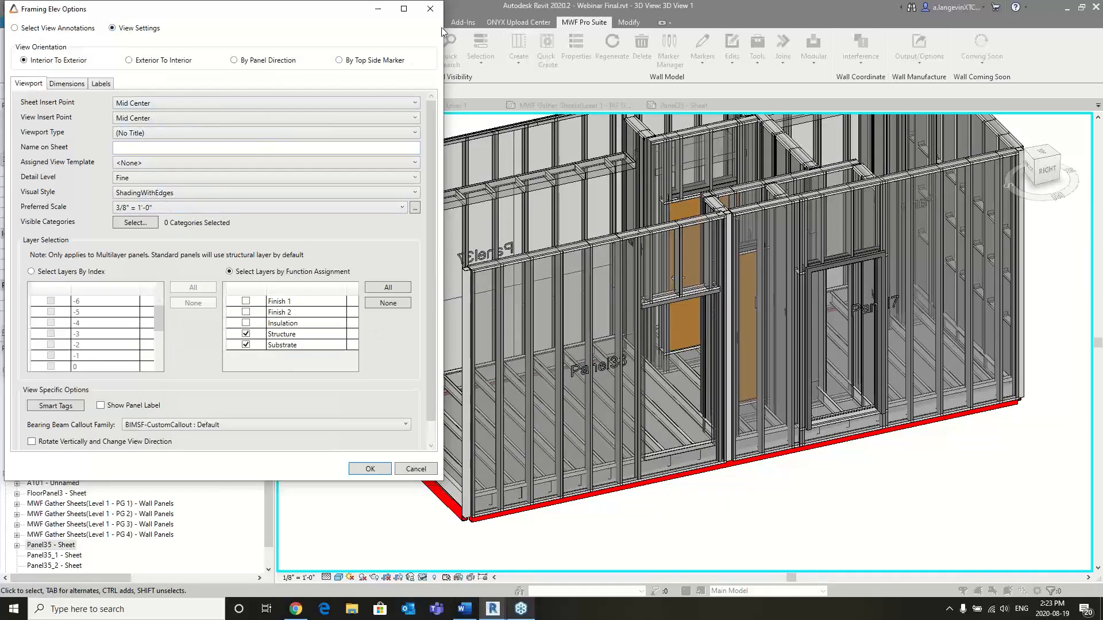
pyautogui.click(430, 9)
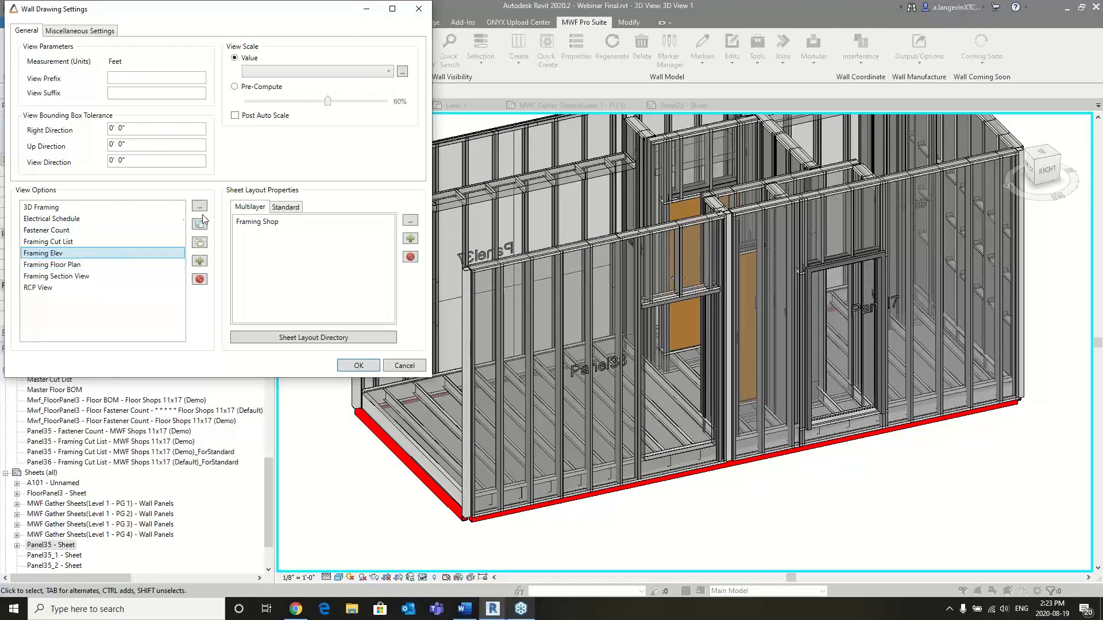
pyautogui.click(419, 10)
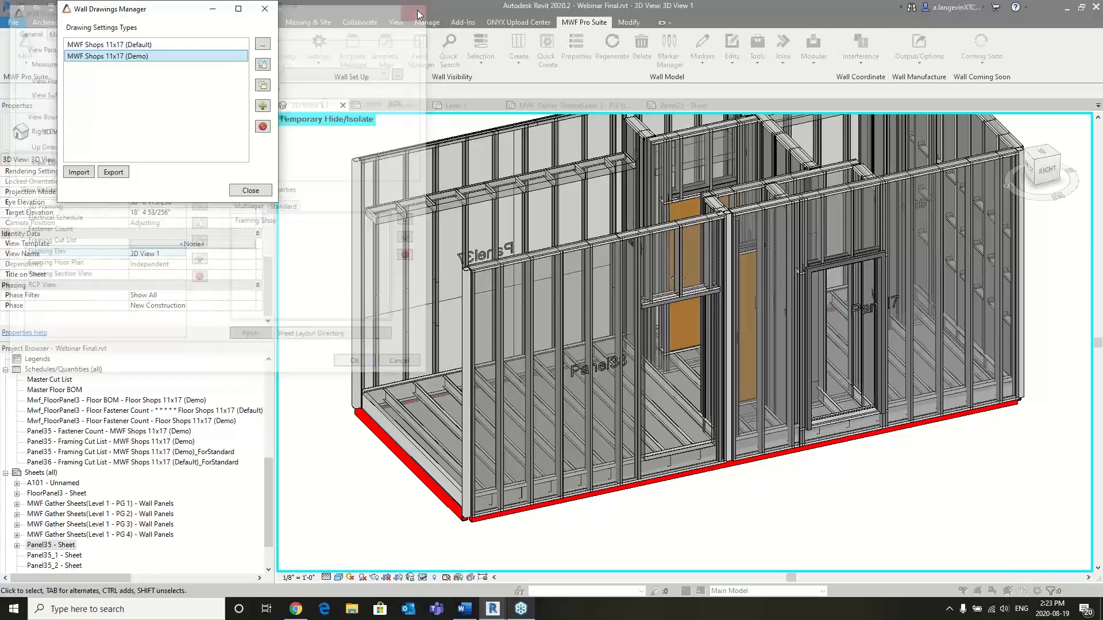
pyautogui.click(266, 10)
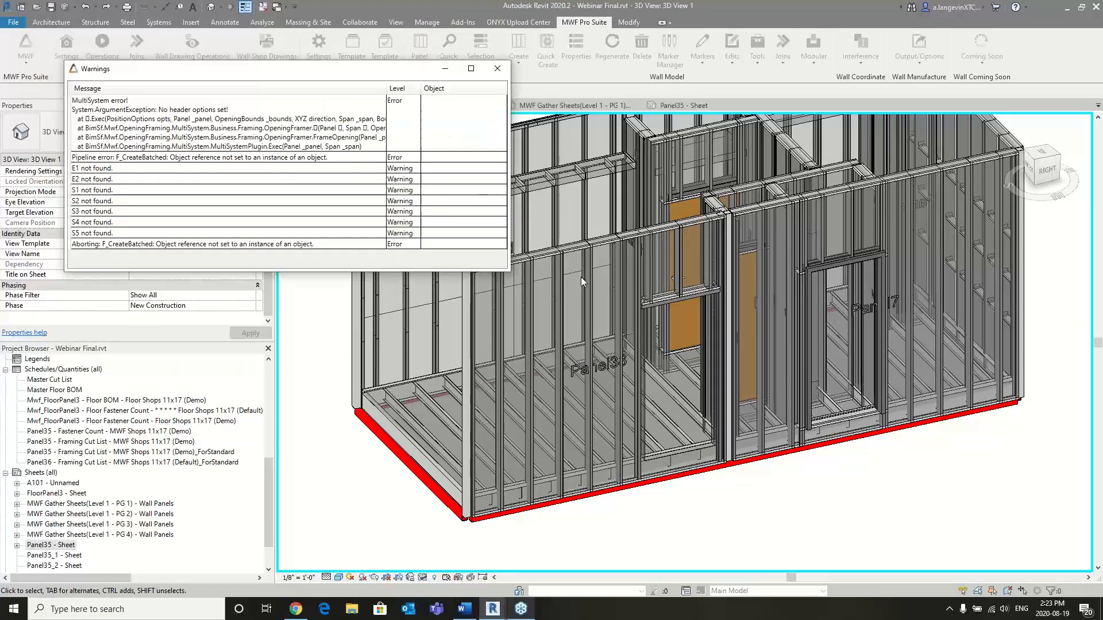
pyautogui.click(498, 68)
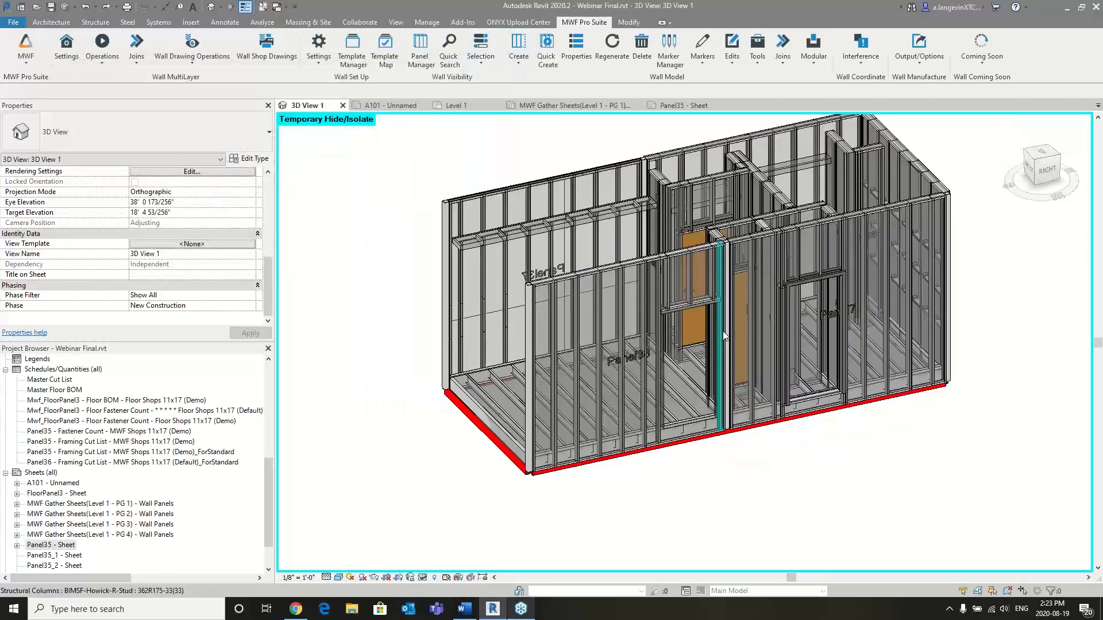
# - Examine the pipe running through the floor joists at the open end of the module and check its properties
pyautogui.moveTo(839, 329); pyautogui.dragTo(720, 333, button='middle')
pyautogui.moveTo(929, 302); pyautogui.dragTo(604, 350, button='middle')
pyautogui.moveTo(972, 202); pyautogui.dragTo(750, 300, button='middle')
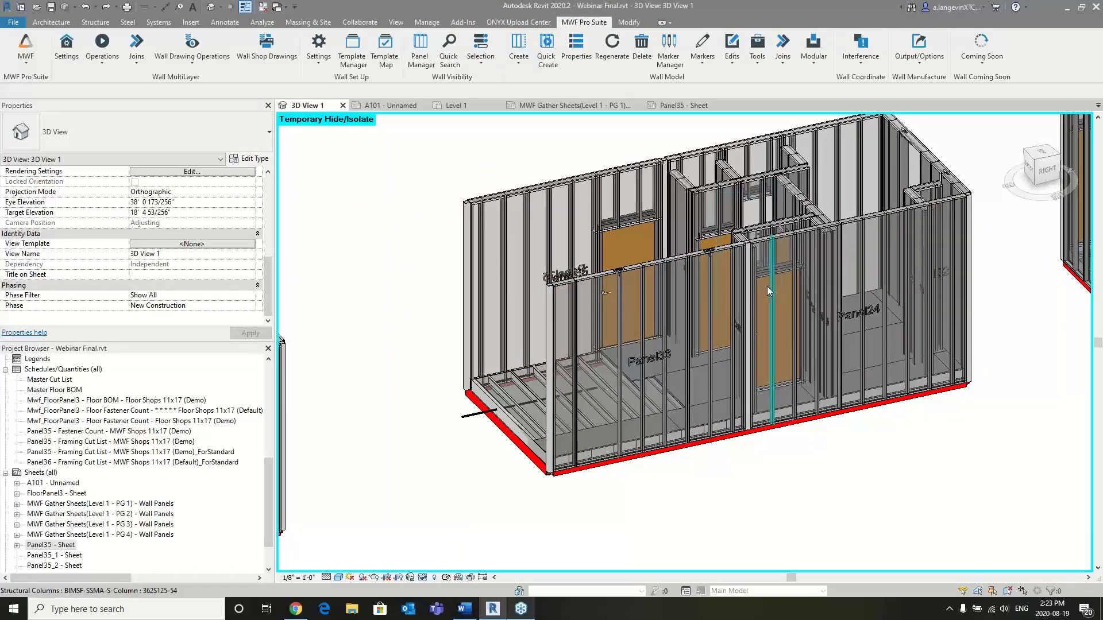
pyautogui.keyDown('shift'); pyautogui.moveTo(609, 310); pyautogui.dragTo(772, 423, button='middle'); pyautogui.keyUp('shift')
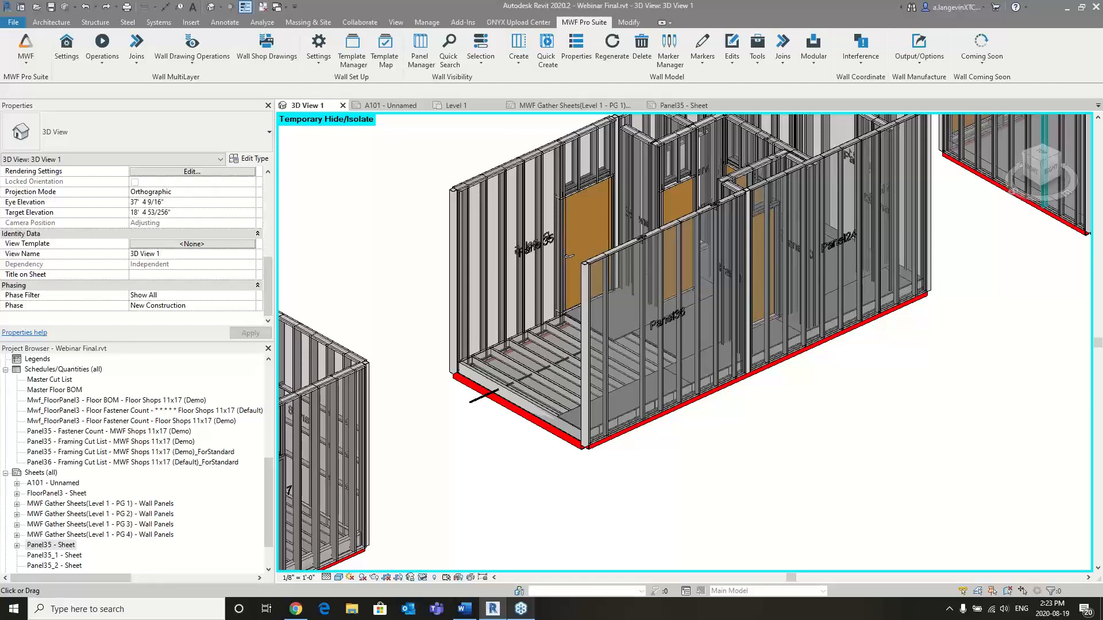
pyautogui.scroll(1, 481, 410)
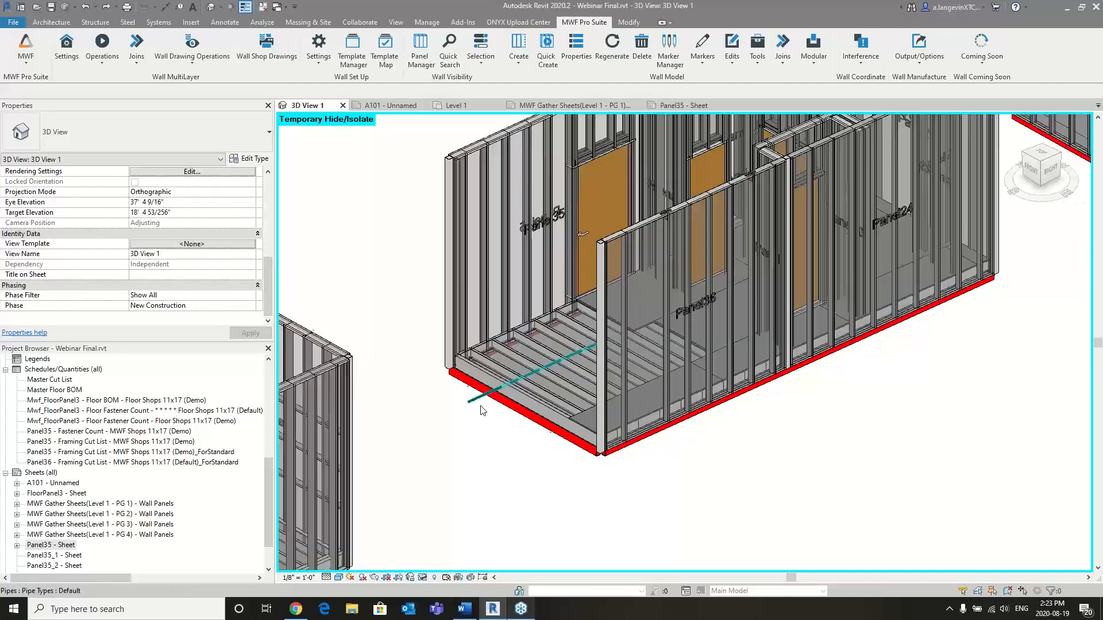
pyautogui.scroll(5, 482, 410)
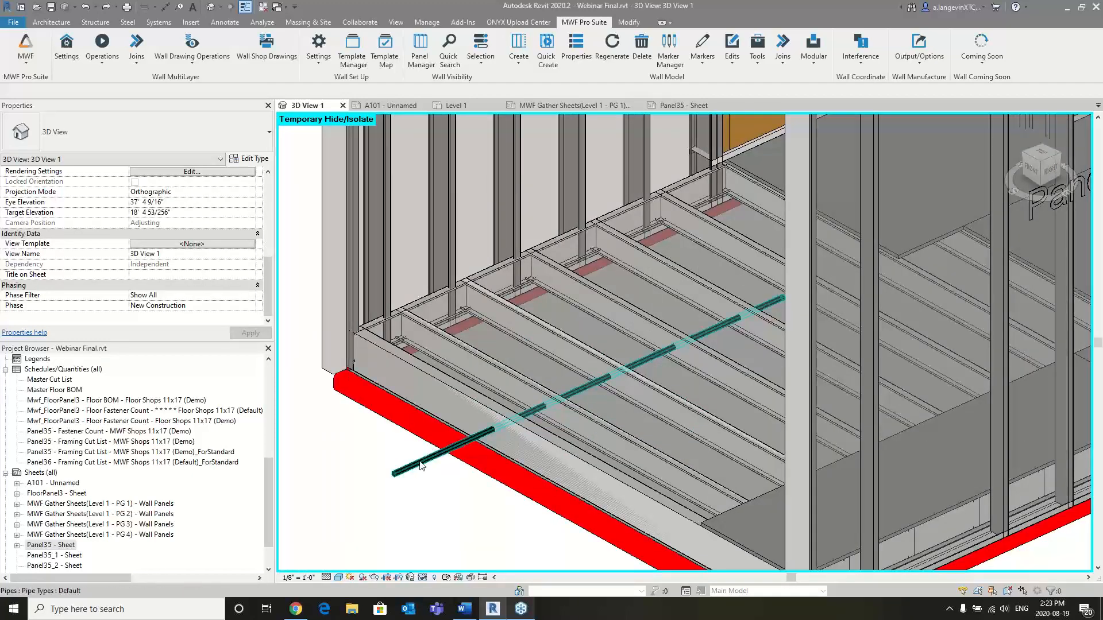
pyautogui.click(420, 463)
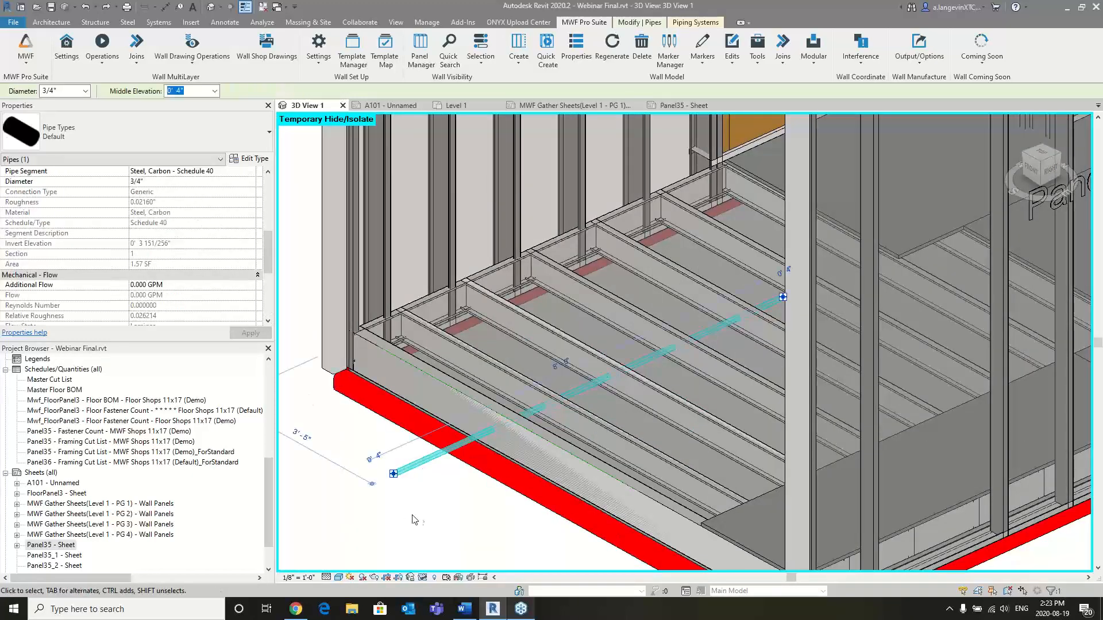
pyautogui.click(434, 518)
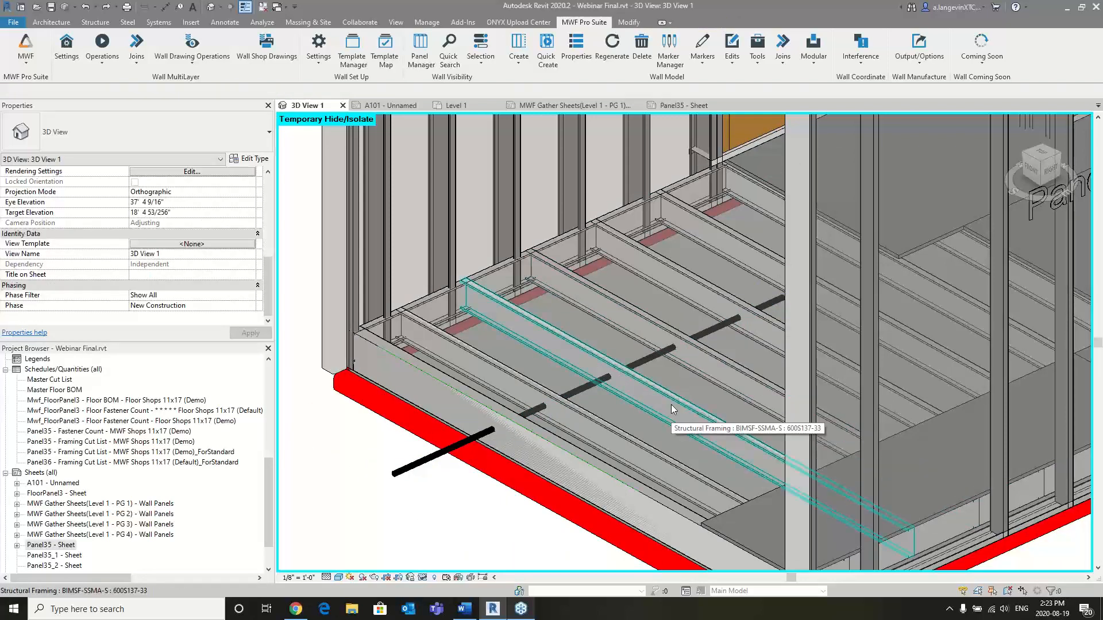
# - Open the MEP clash hole series mapping and check the floor hole series choices for the default pipe type
pyautogui.click(846, 60)
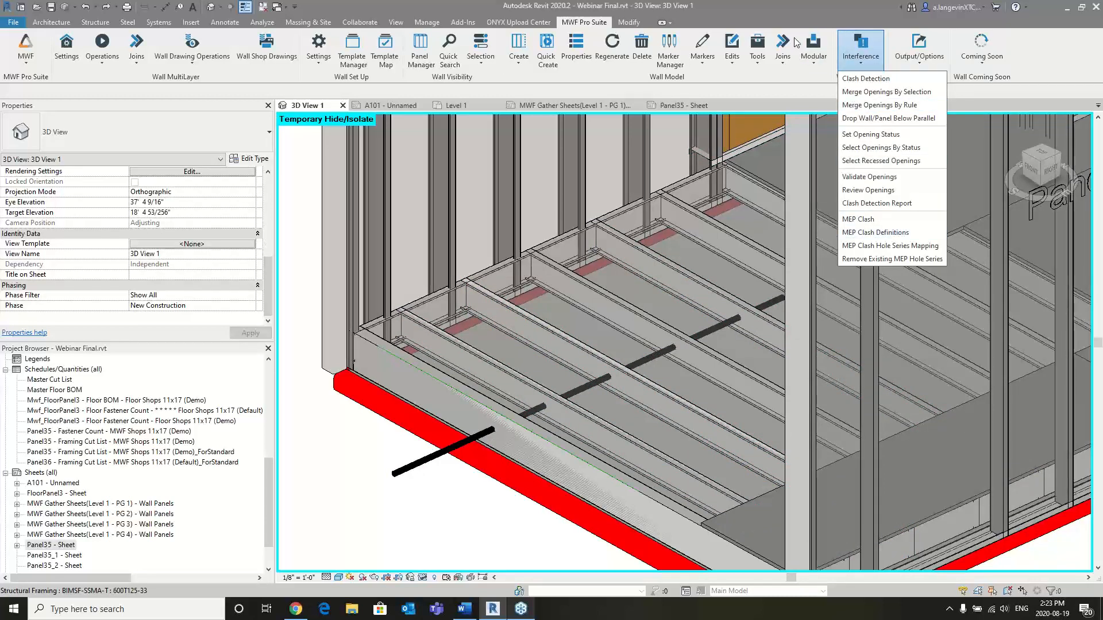
pyautogui.click(893, 247)
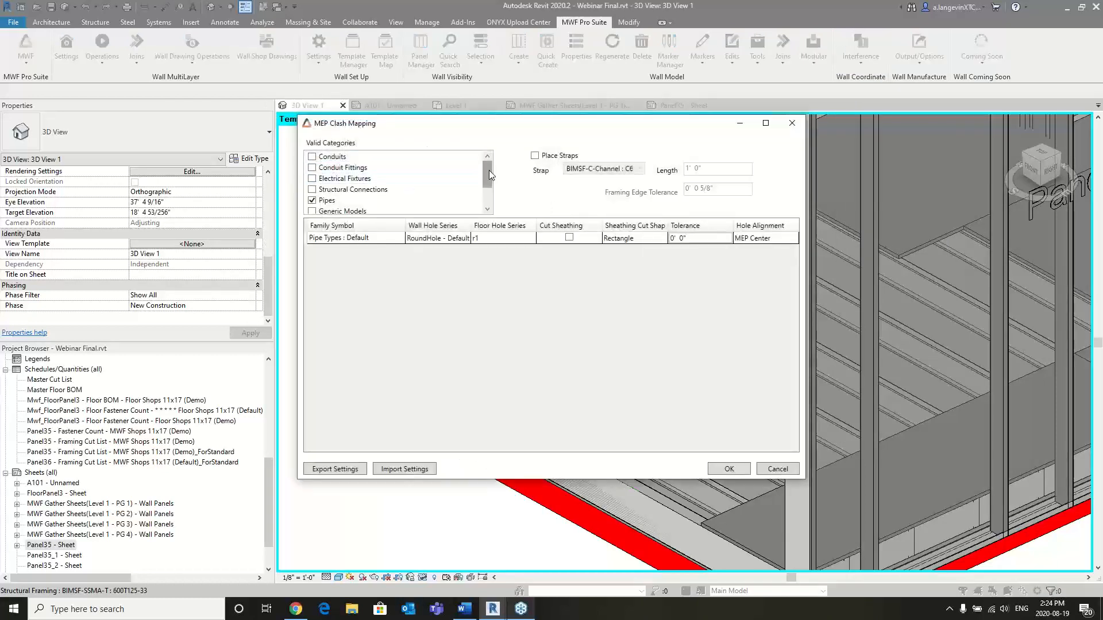
pyautogui.click(508, 237)
pyautogui.click(490, 241)
pyautogui.click(525, 243)
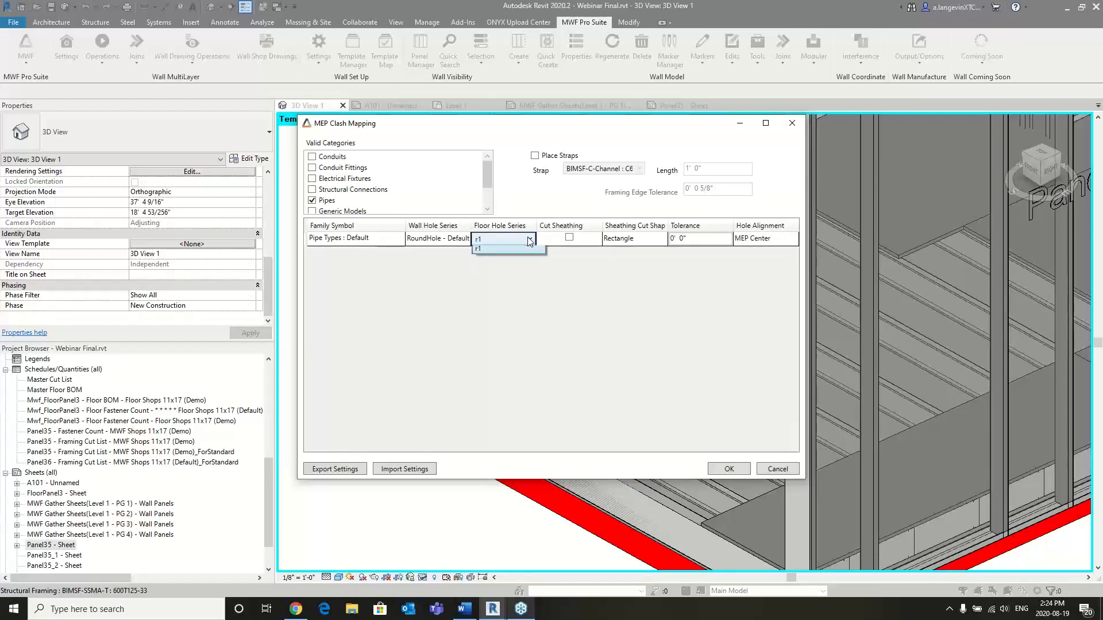
pyautogui.click(498, 259)
# - Preview the Structural Connections families in the MEP clash mapping, exclude that category again, and cancel the mapping
pyautogui.click(314, 189)
pyautogui.click(312, 190)
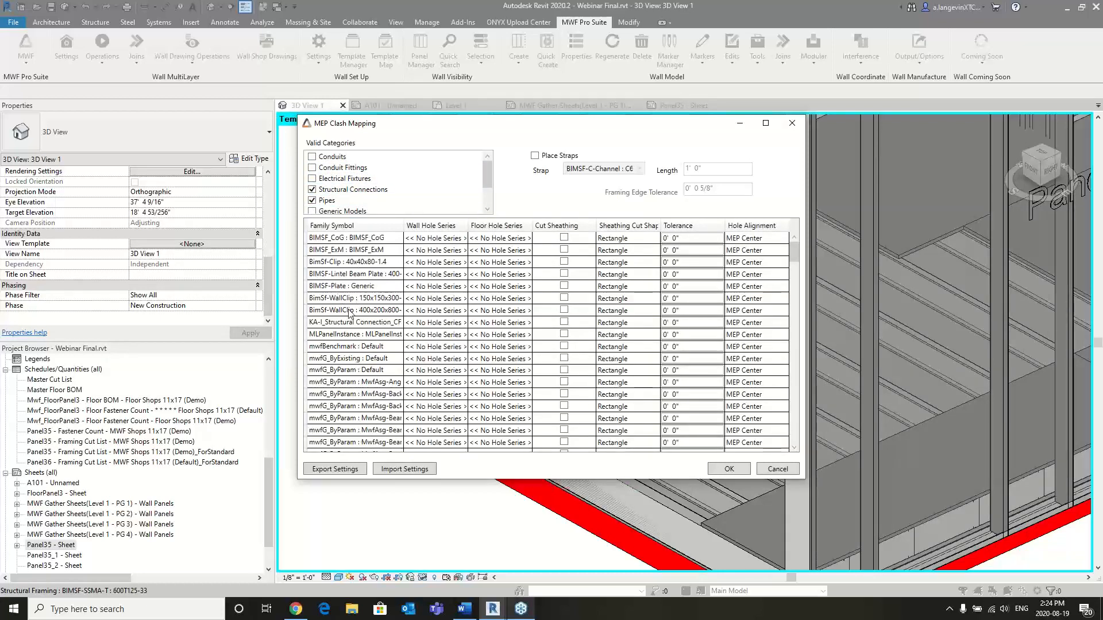
pyautogui.click(312, 190)
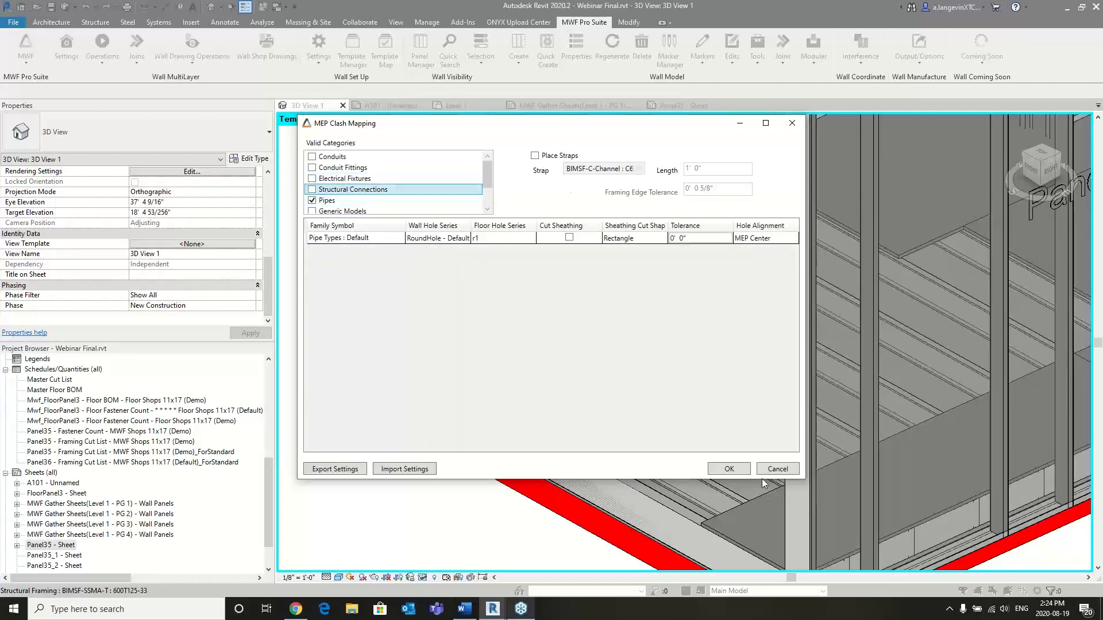
pyautogui.click(780, 470)
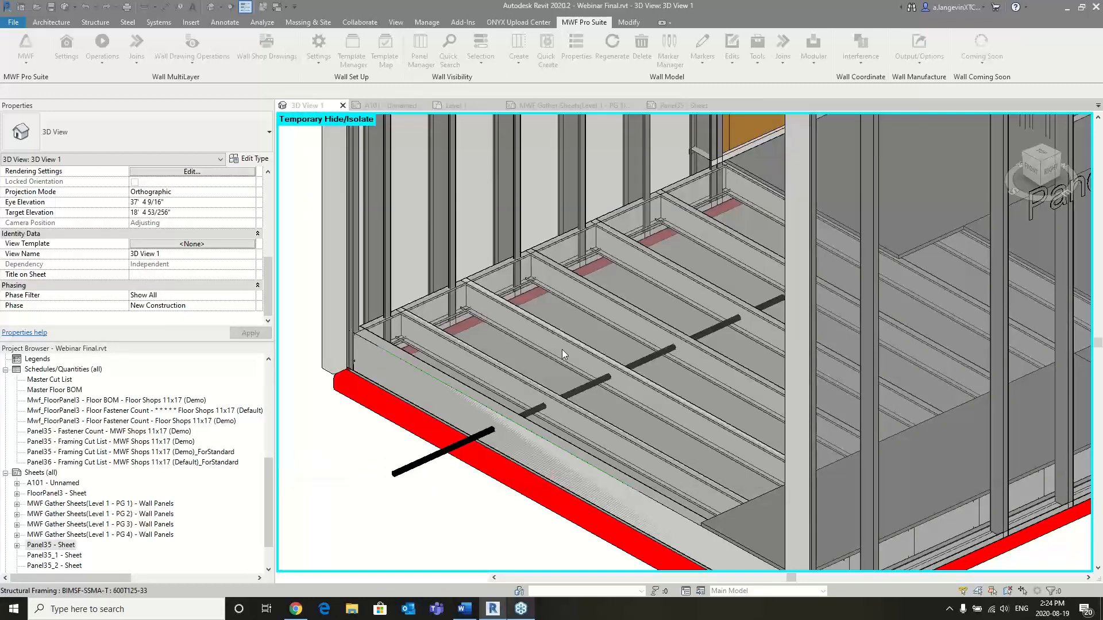
# - Select a floor joist crossed by the pipe and review the MEP clash definitions without changing them
pyautogui.click(599, 355)
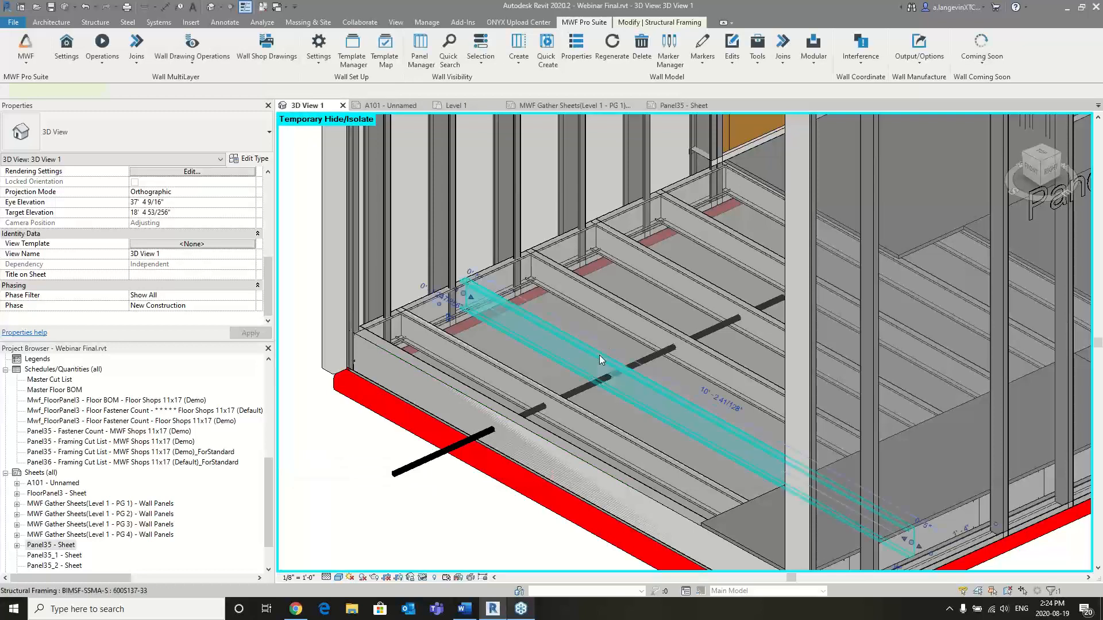
pyautogui.click(861, 50)
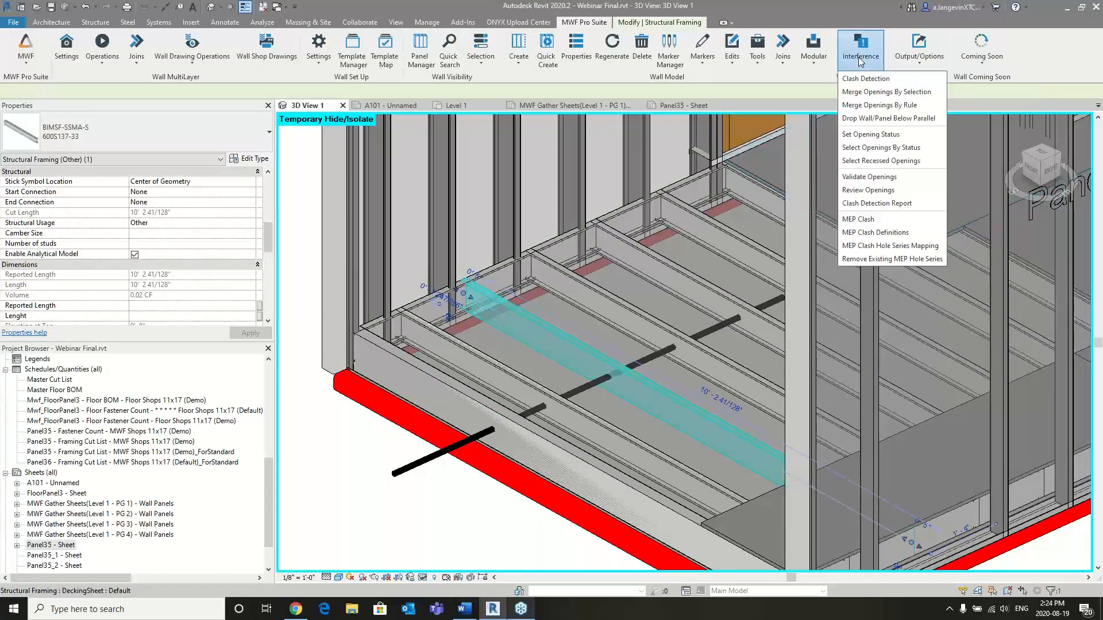
pyautogui.click(895, 233)
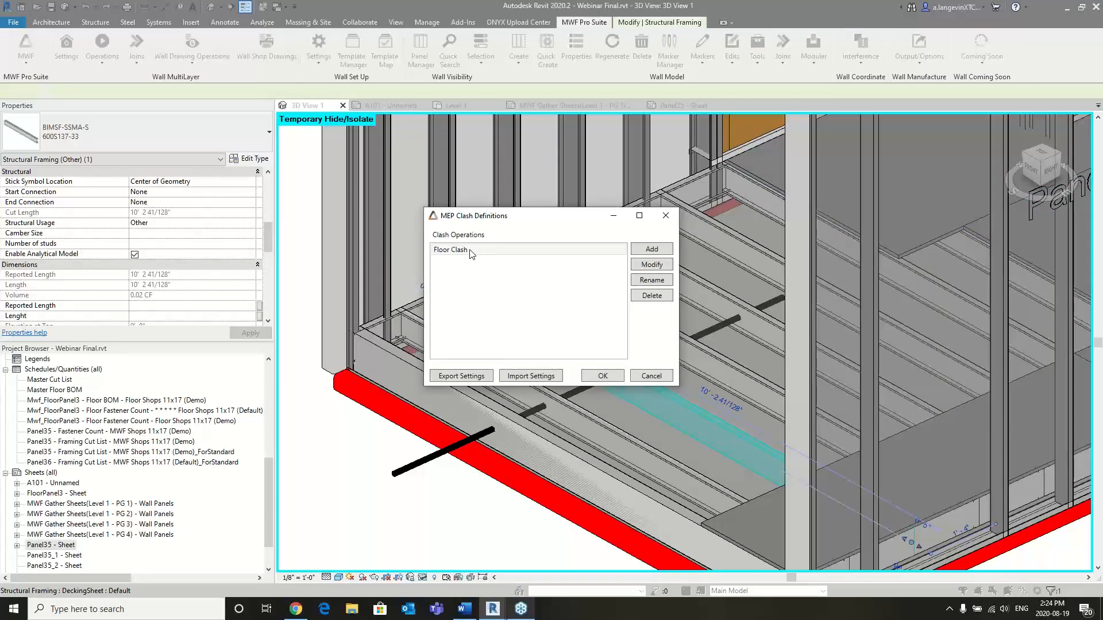
pyautogui.click(666, 215)
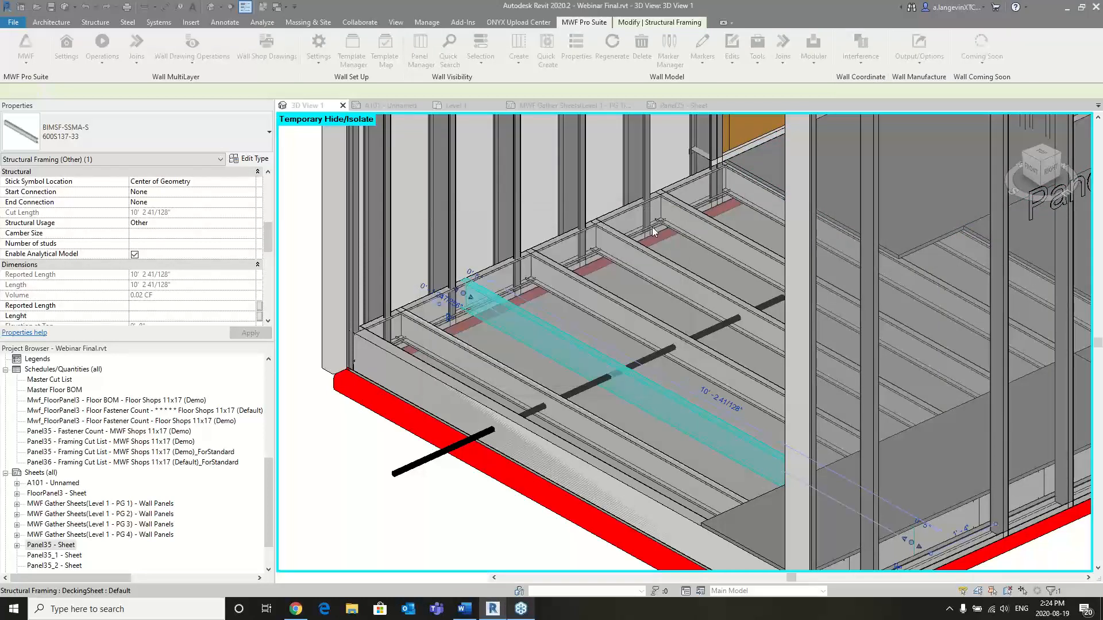
# - Run the MEP Clash with the Floor Clash operation to punch the pipe holes through the floor joists
pyautogui.click(861, 51)
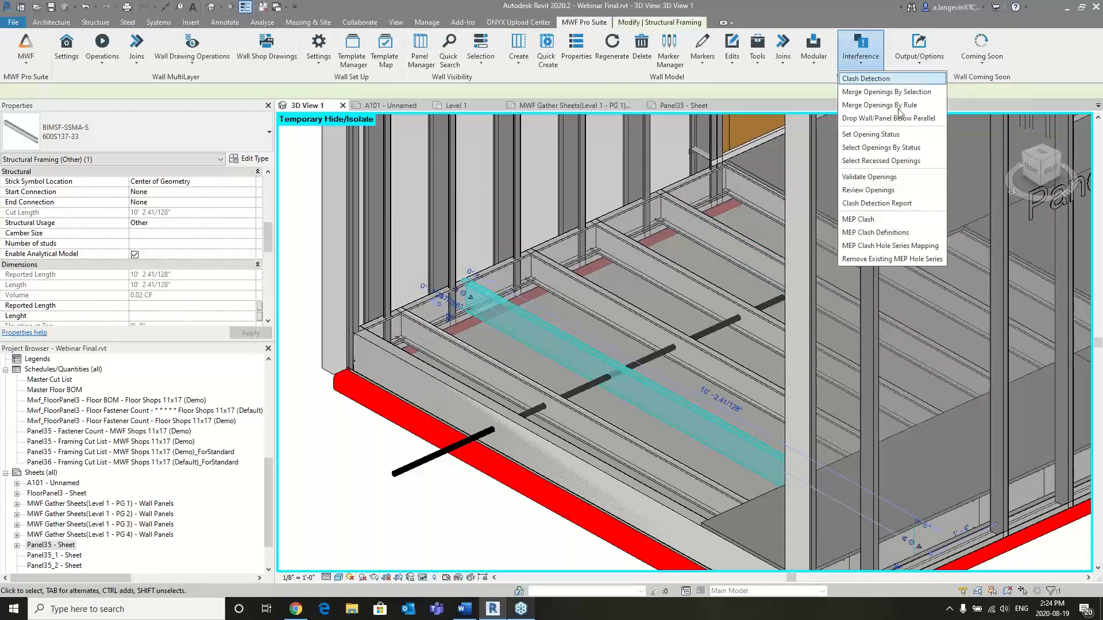
pyautogui.click(865, 219)
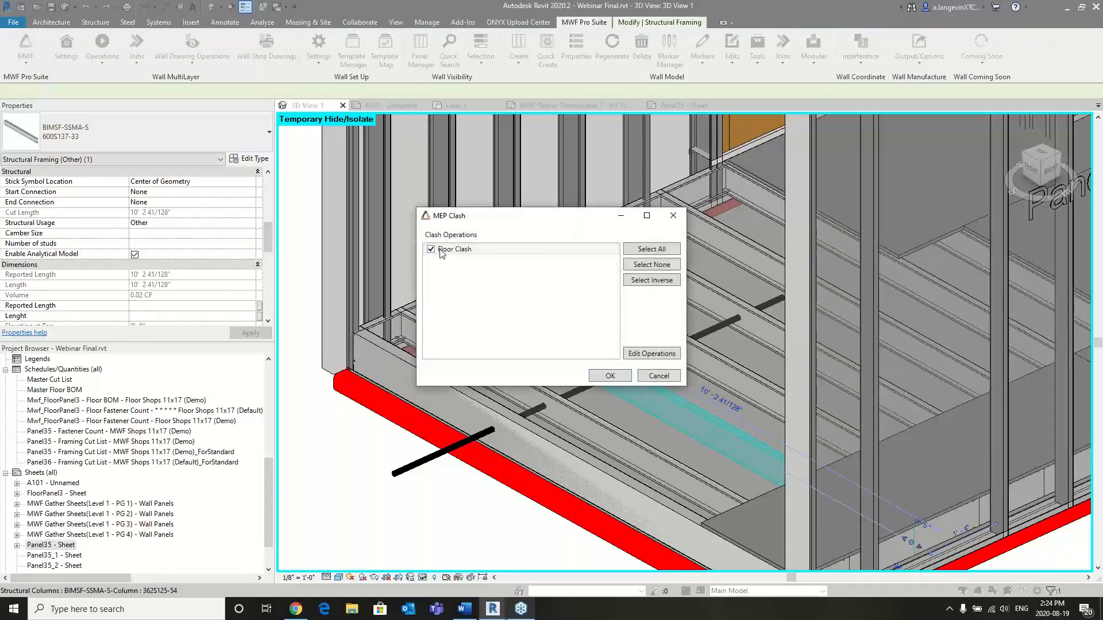
pyautogui.click(610, 376)
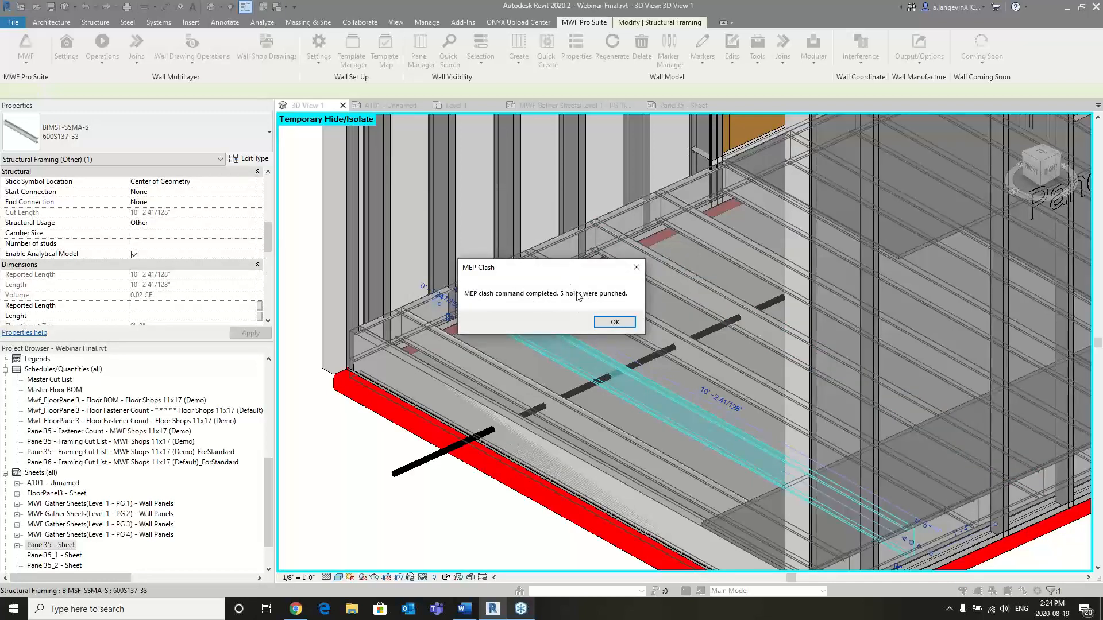
pyautogui.click(614, 321)
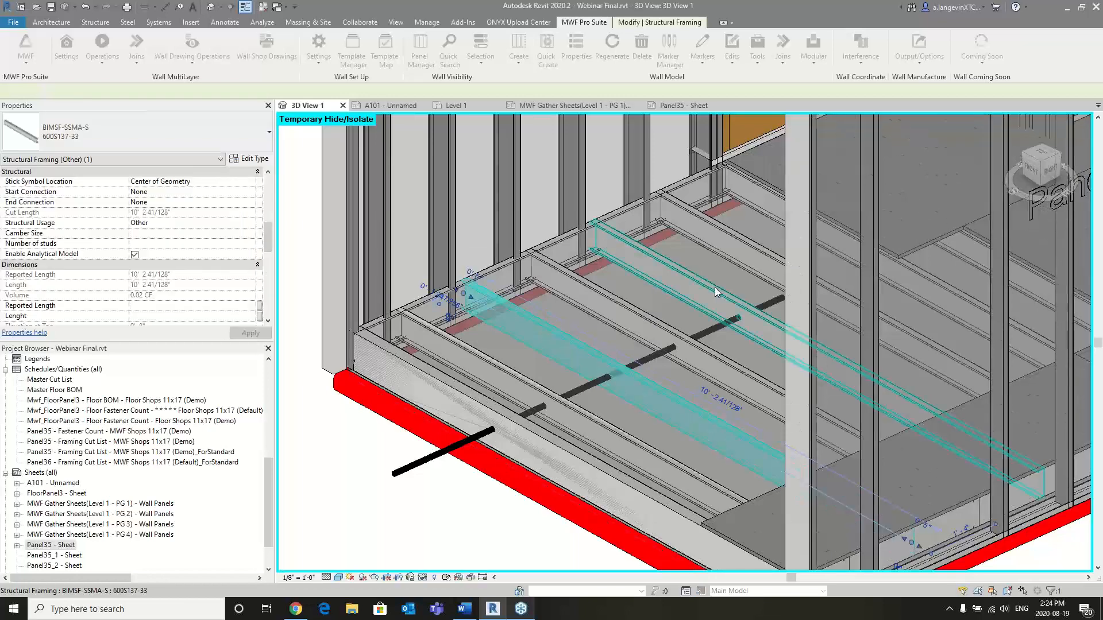
# - Hide the pipe in the 3D view and examine the punched holes along the floor joists
pyautogui.click(710, 330)
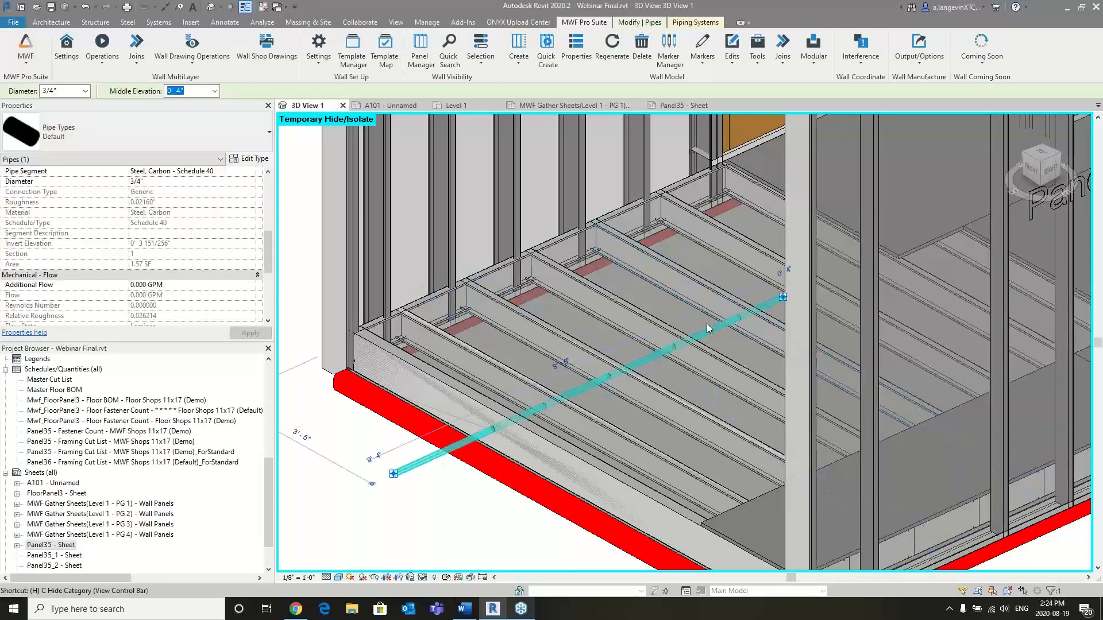
pyautogui.press('h')
pyautogui.scroll(2, 497, 424)
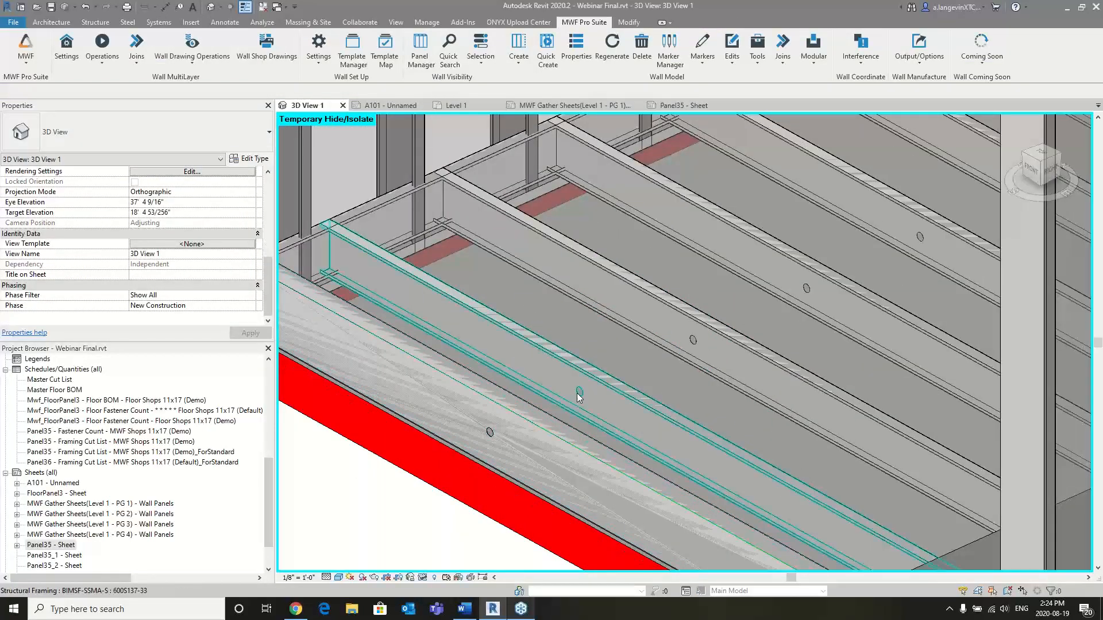
pyautogui.moveTo(579, 396); pyautogui.dragTo(838, 315, button='middle')
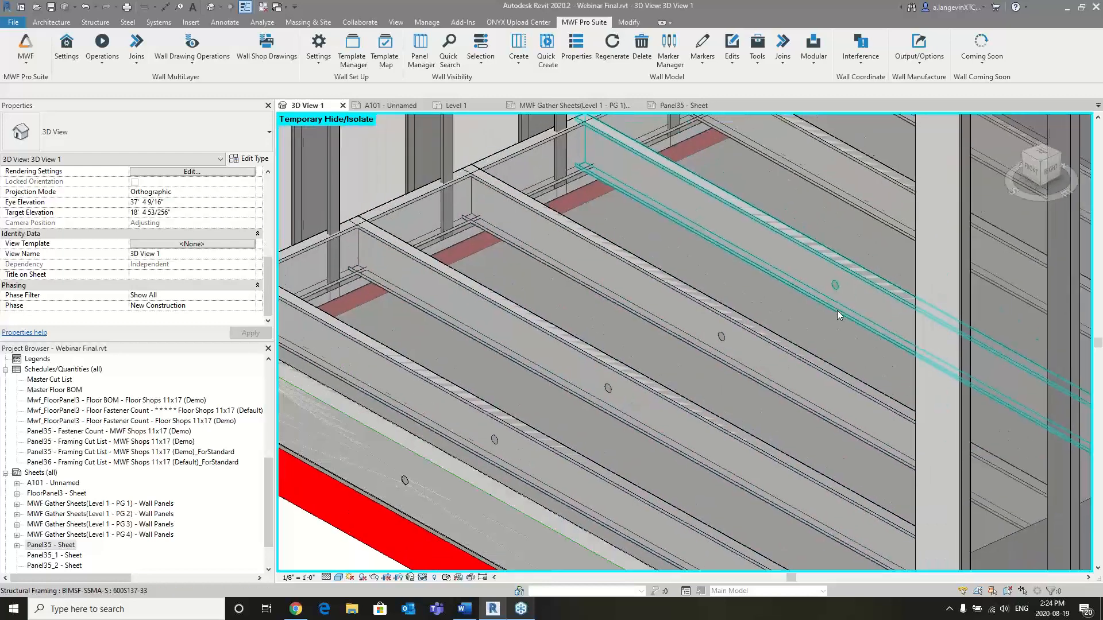
pyautogui.scroll(-3, 784, 299)
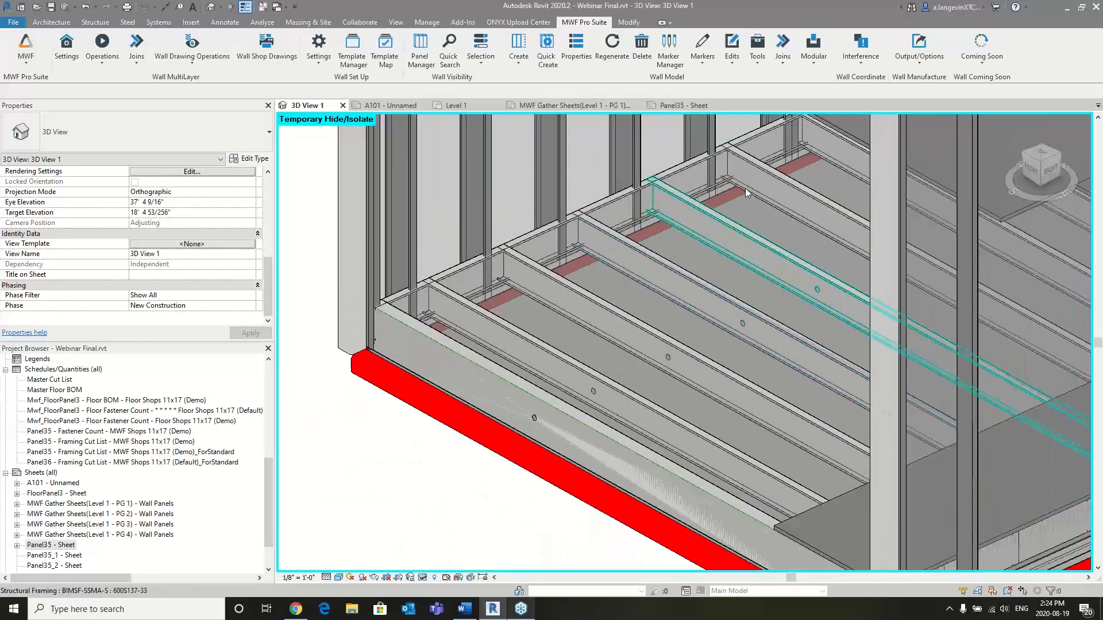
# - Look over the floor framing and decking around the punched joists and check the available interference commands
pyautogui.moveTo(810, 253); pyautogui.dragTo(837, 343, button='middle')
pyautogui.click(844, 208)
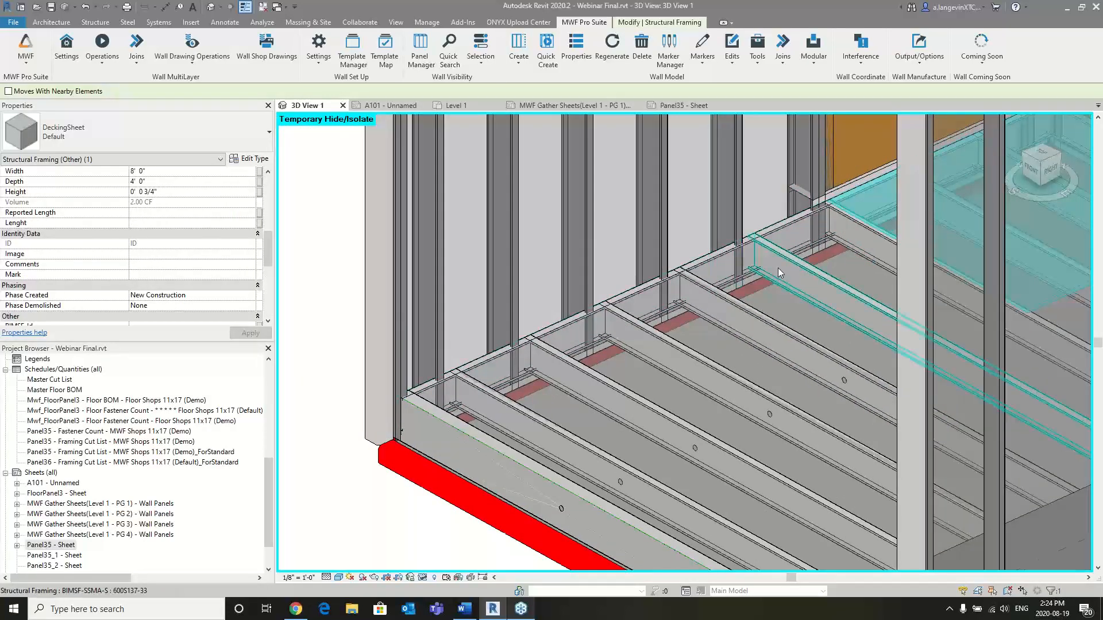
pyautogui.scroll(-1, 778, 268)
pyautogui.moveTo(851, 274); pyautogui.dragTo(732, 277, button='middle')
pyautogui.scroll(-1, 742, 252)
pyautogui.press('Escape')
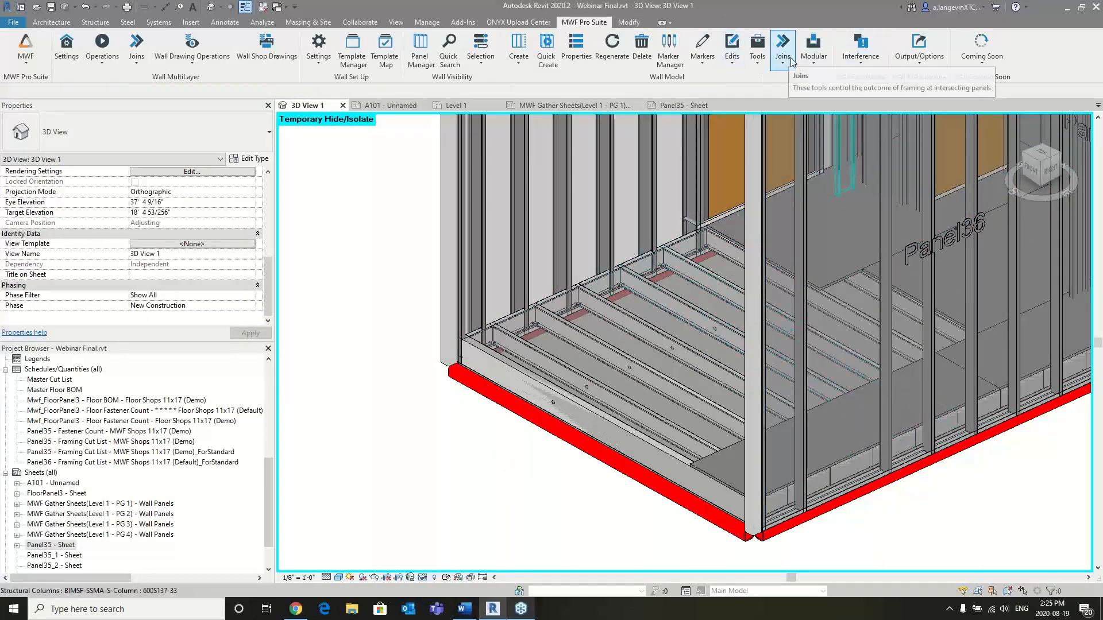
pyautogui.click(861, 54)
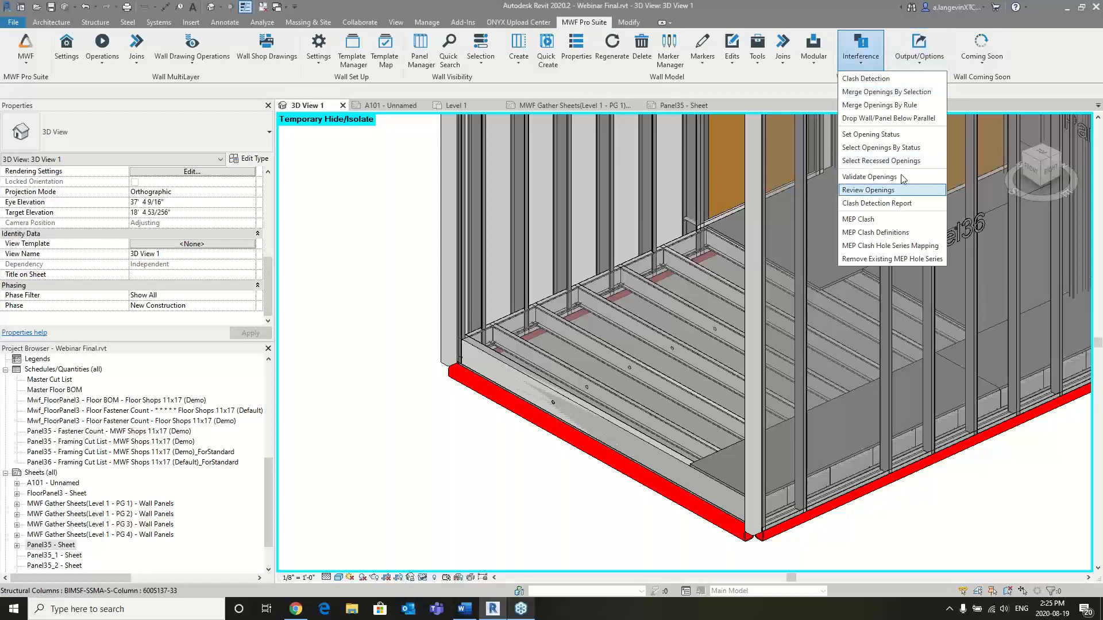
pyautogui.click(421, 200)
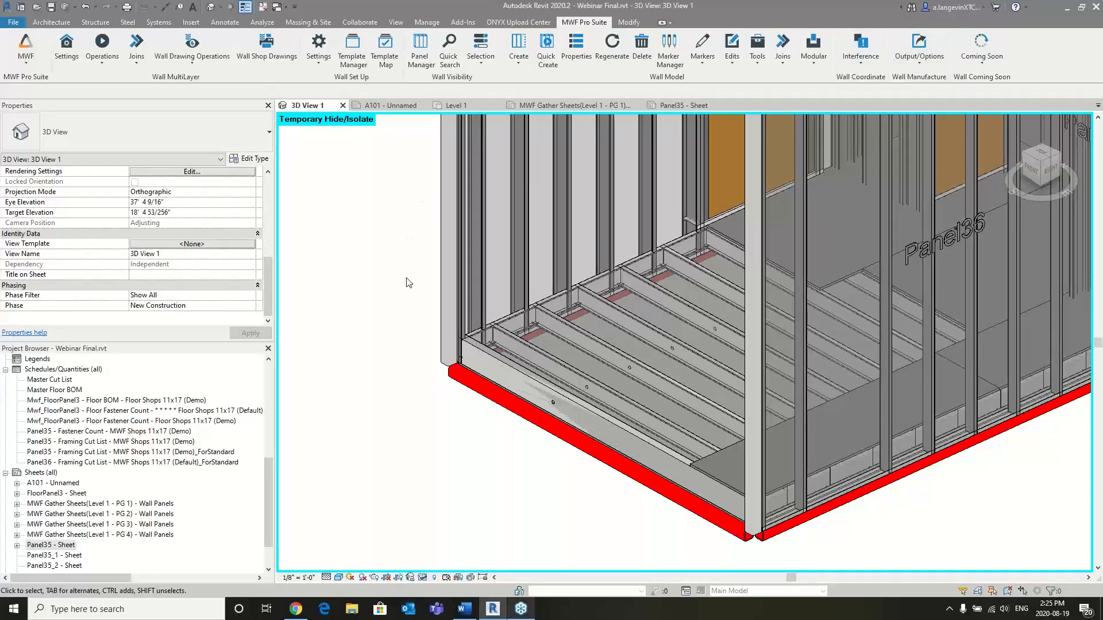
pyautogui.scroll(-1, 406, 280)
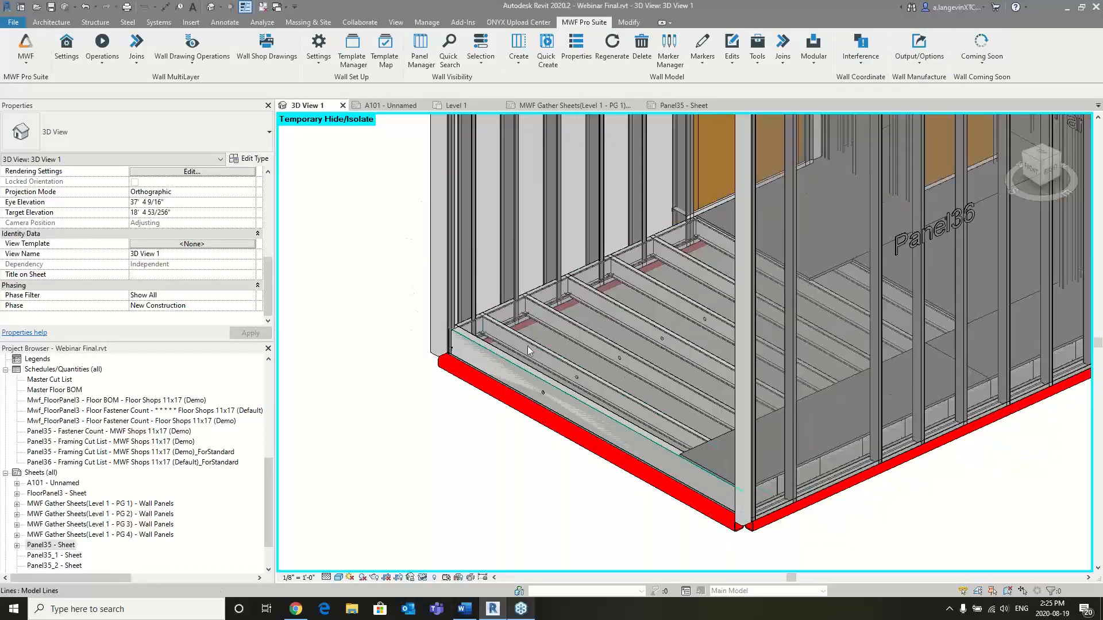
# - Select a joist in the exposed floor framing and switch the MWF commands to the floor toolset
pyautogui.scroll(2, 575, 333)
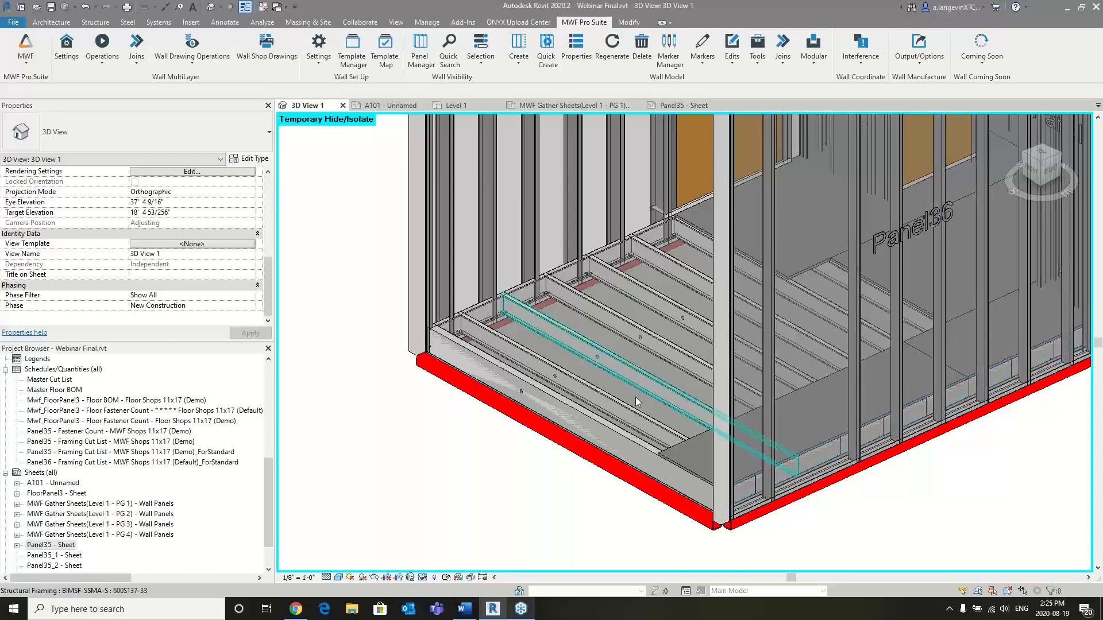
pyautogui.click(633, 321)
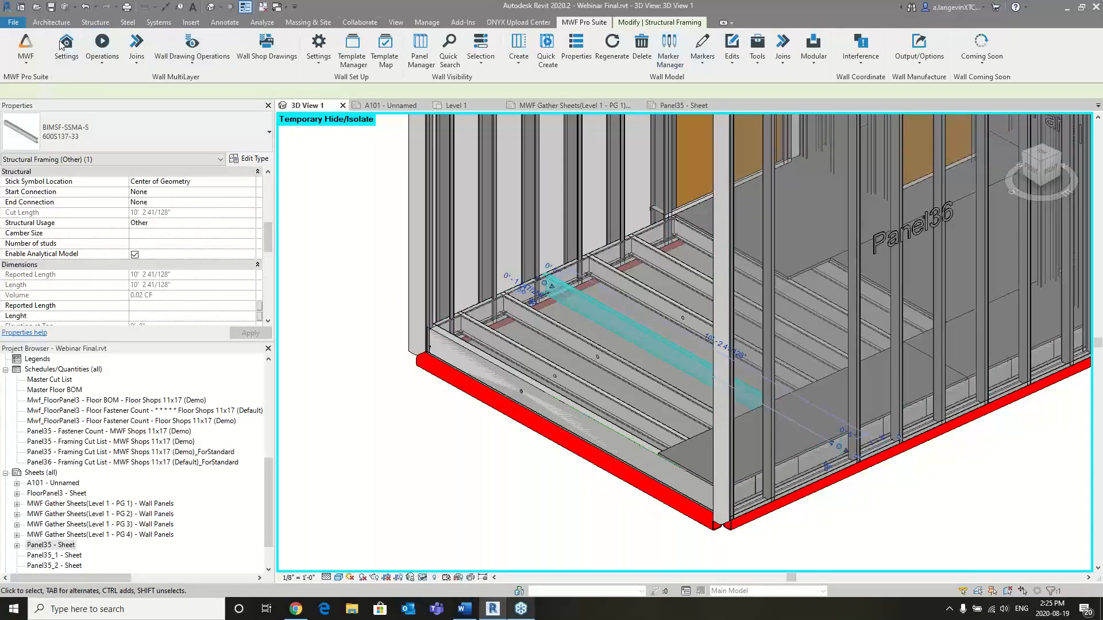
pyautogui.click(26, 51)
pyautogui.click(51, 104)
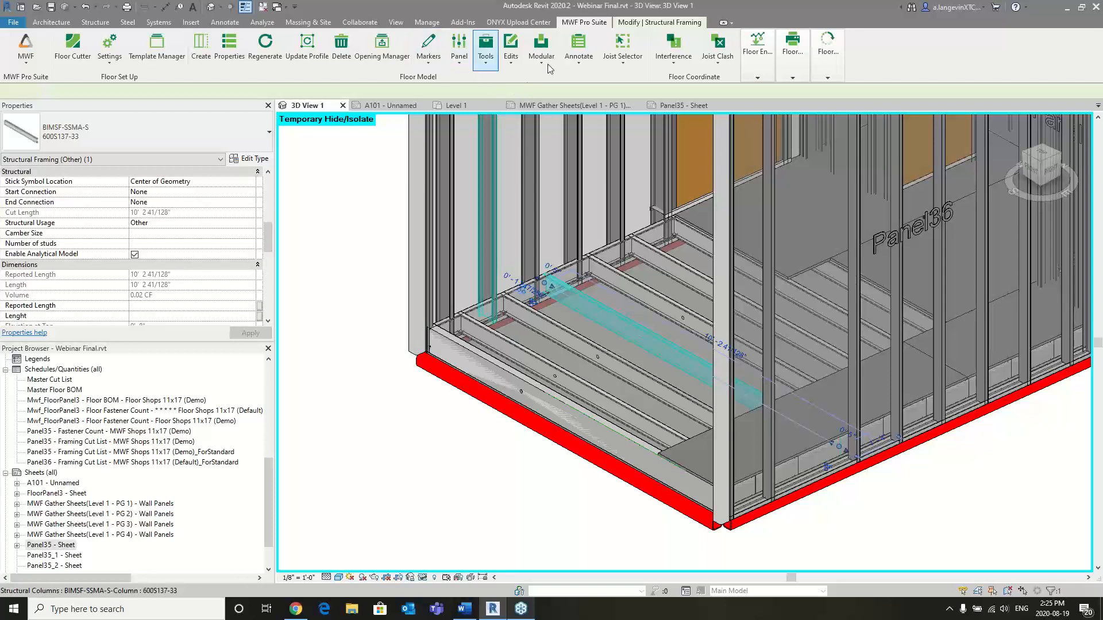
# - Look through the floor model commands and start Create Marker Lines for the selected joist's floor panel
pyautogui.click(486, 65)
pyautogui.click(511, 65)
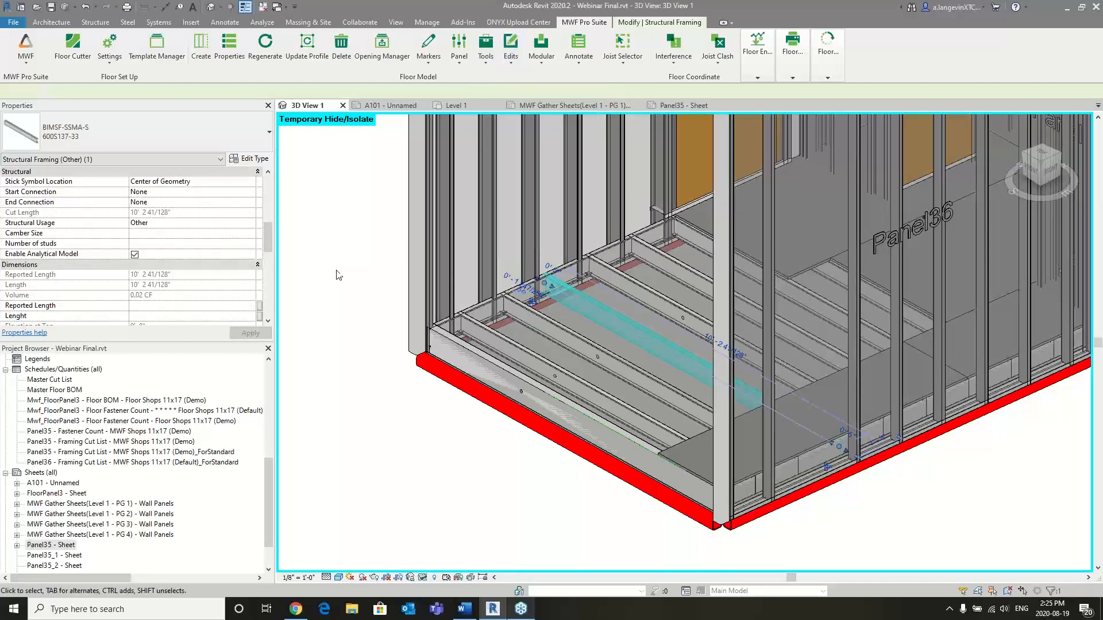
pyautogui.click(428, 49)
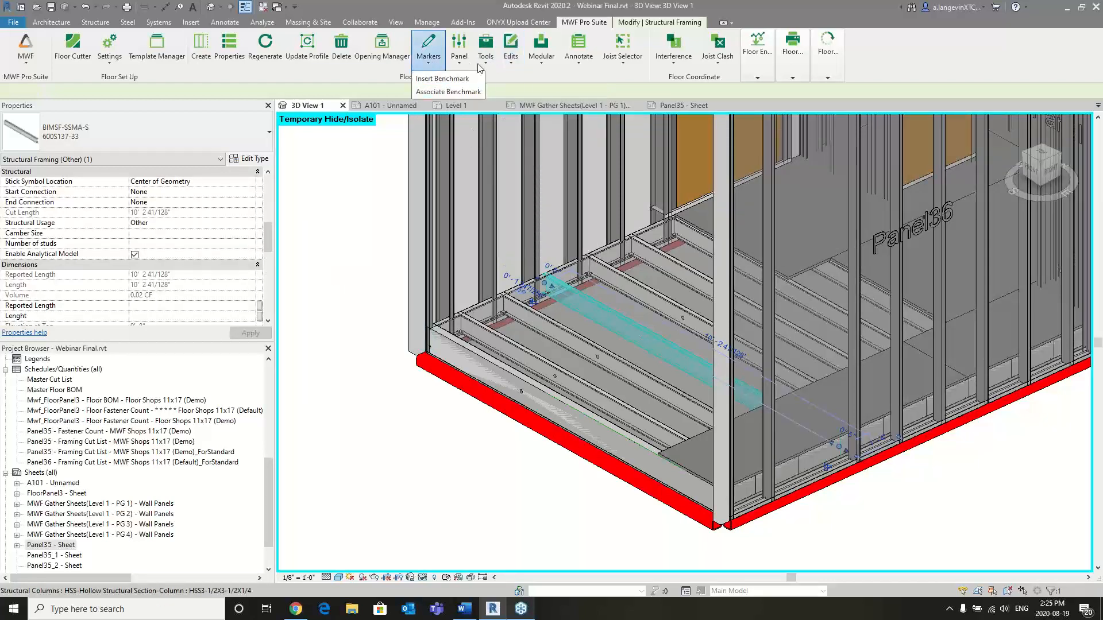
pyautogui.click(545, 85)
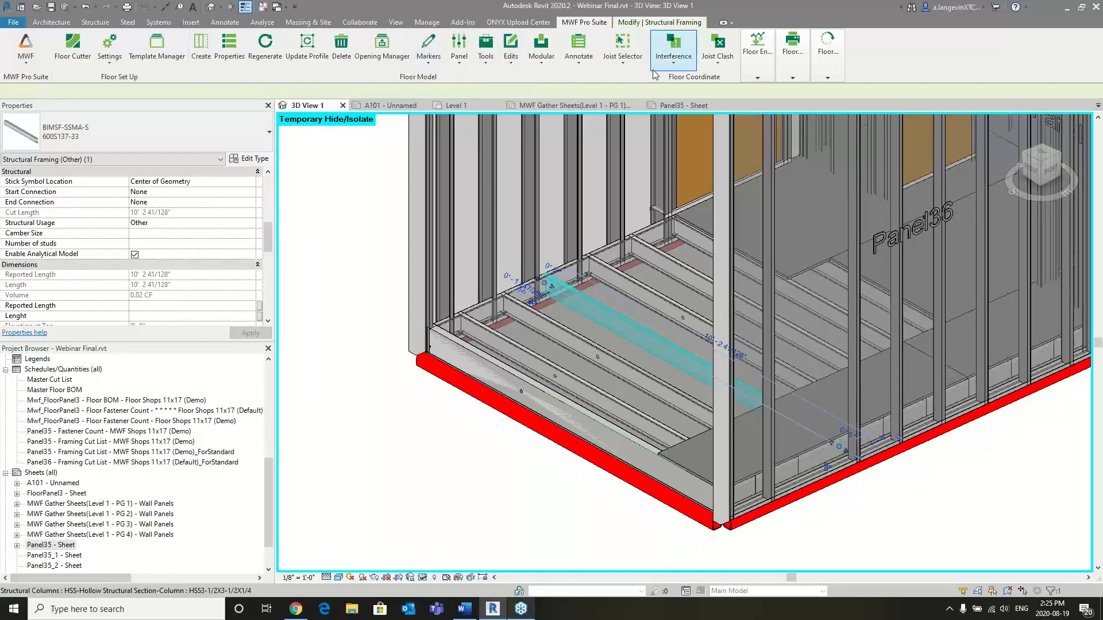
pyautogui.click(459, 63)
pyautogui.click(482, 66)
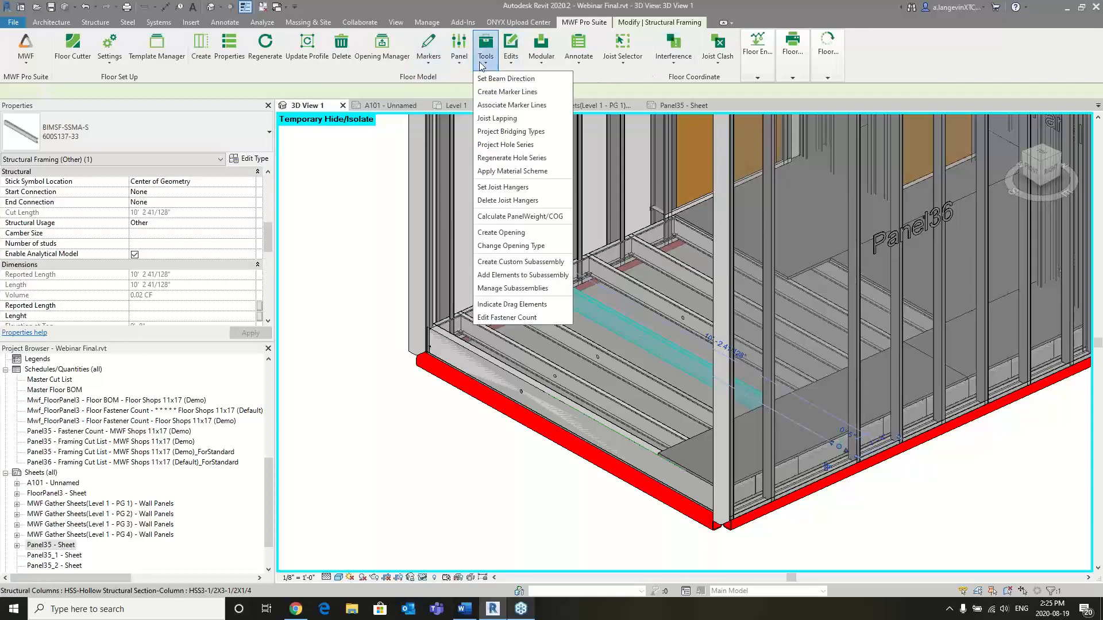
pyautogui.click(520, 91)
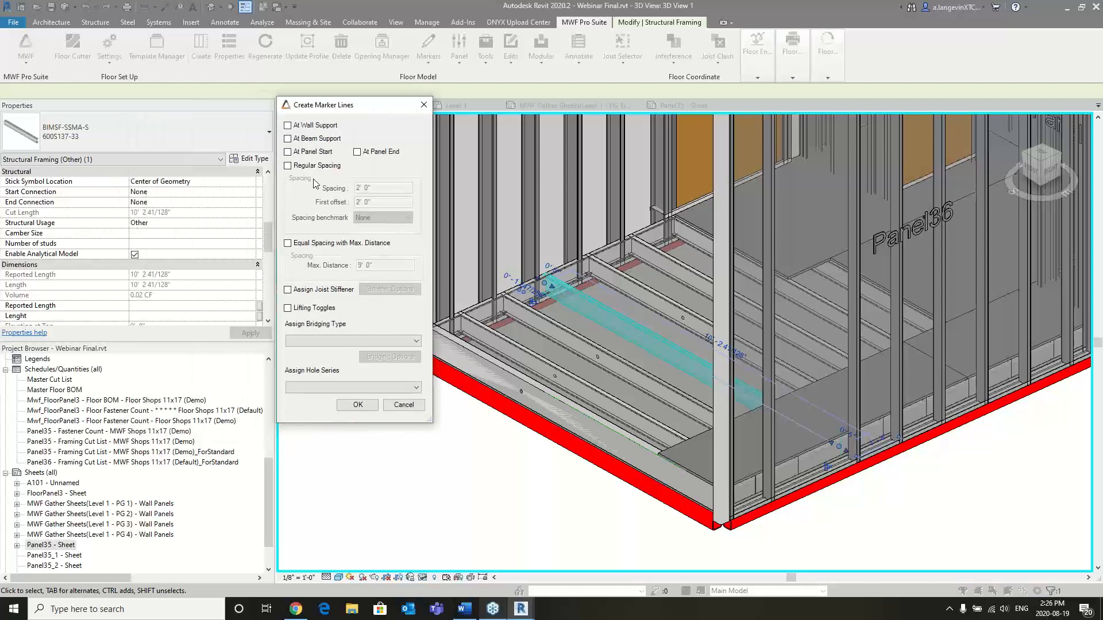
# - Define the marker lines with regular spacing, a first offset of 6' and the BlockingFloor bridging type
pyautogui.click(288, 166)
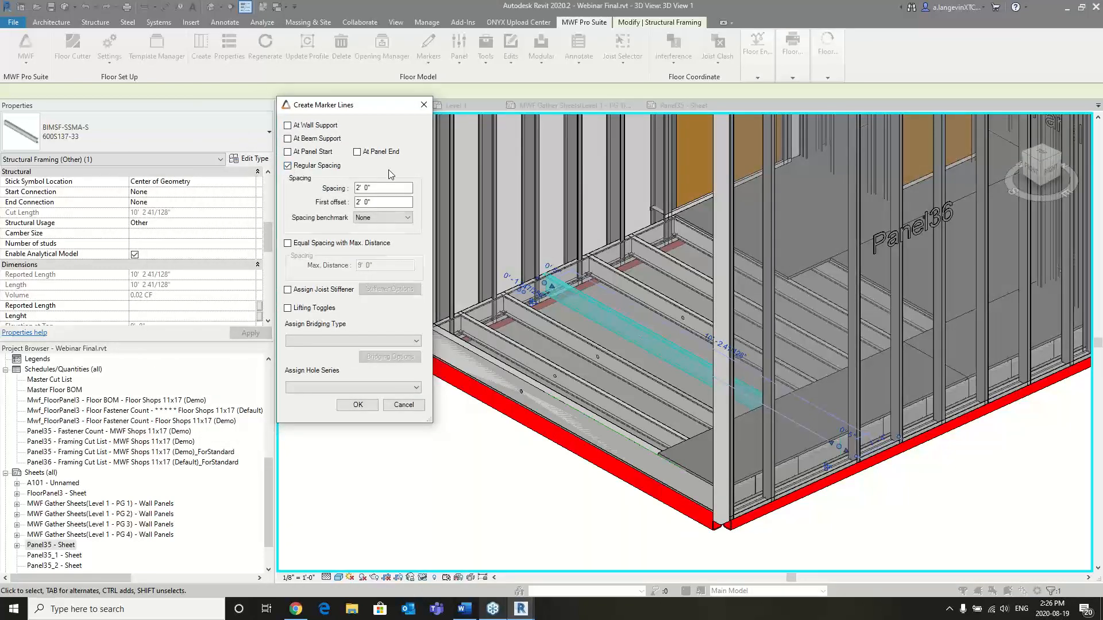
pyautogui.moveTo(379, 202); pyautogui.dragTo(355, 202)
pyautogui.write("6'")
pyautogui.click(317, 341)
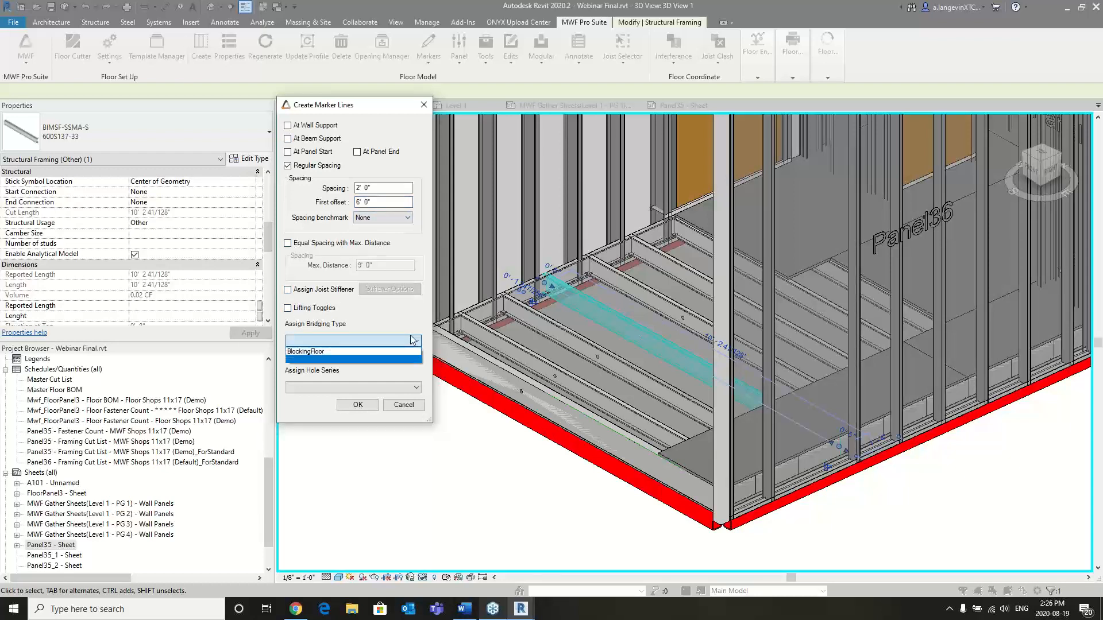
pyautogui.click(315, 352)
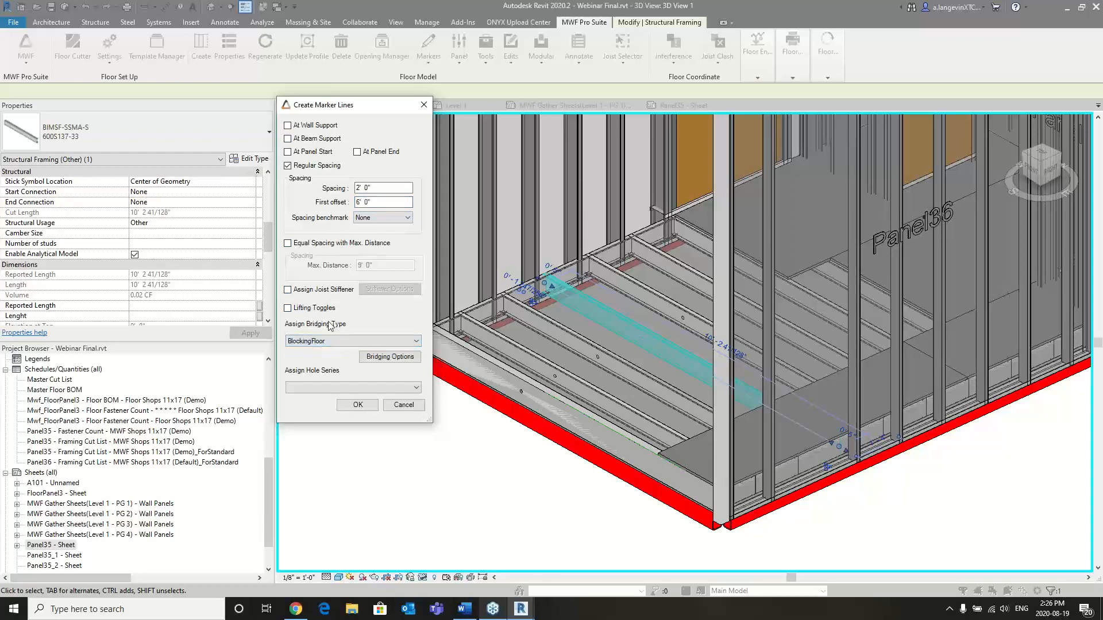
# - Assign hole series r1 to the bridging with Center on Blocking Member turned off, and create the marker lines
pyautogui.click(377, 357)
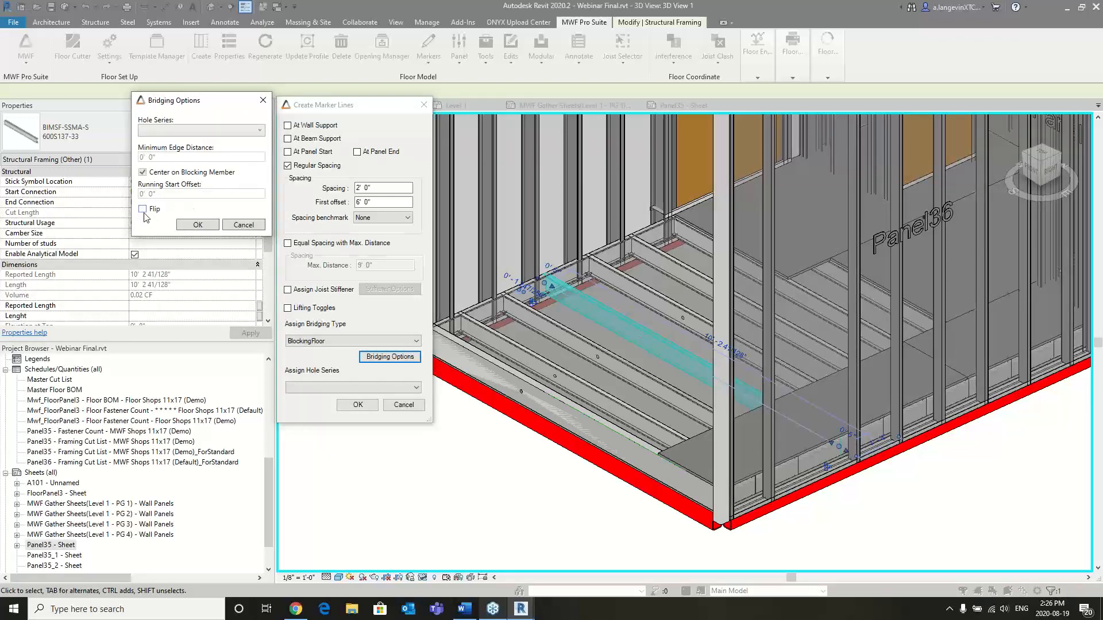
pyautogui.click(259, 131)
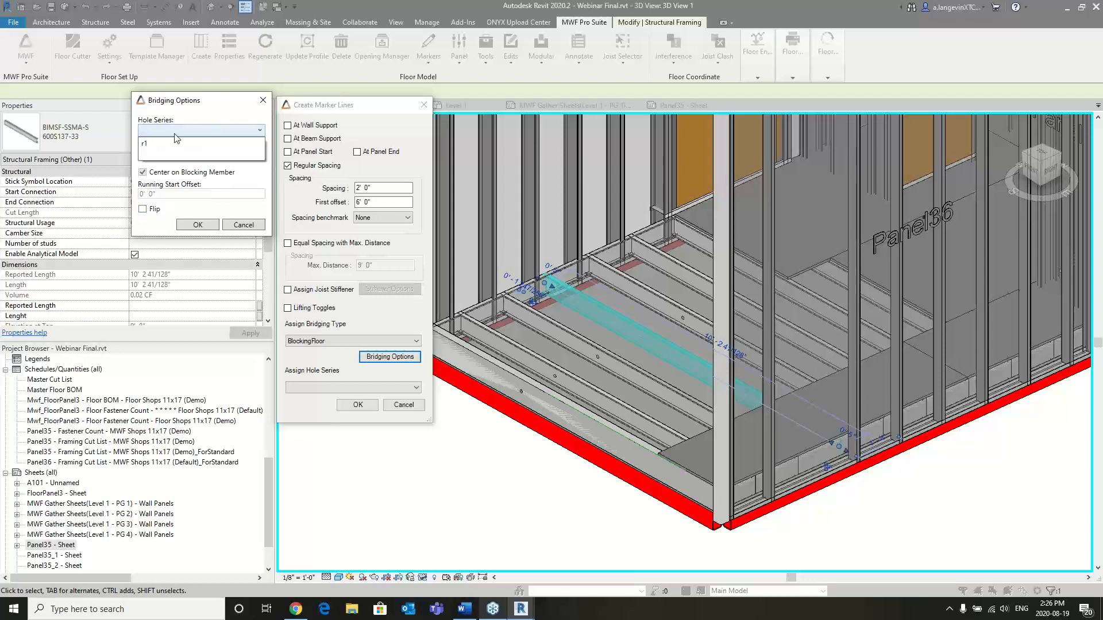
pyautogui.click(151, 143)
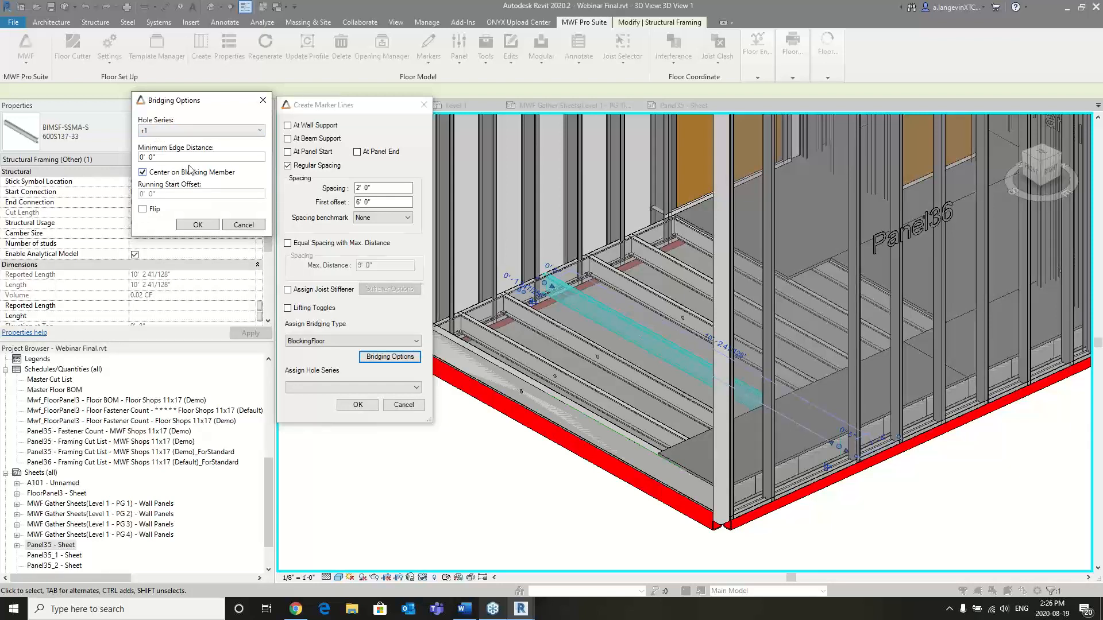
pyautogui.click(147, 174)
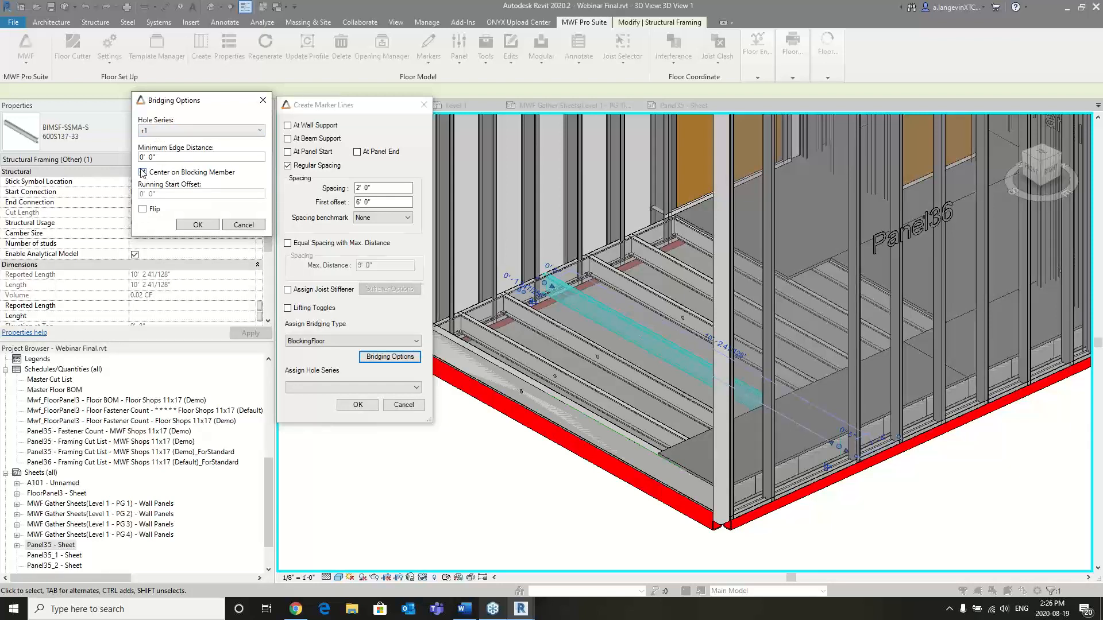
pyautogui.click(196, 225)
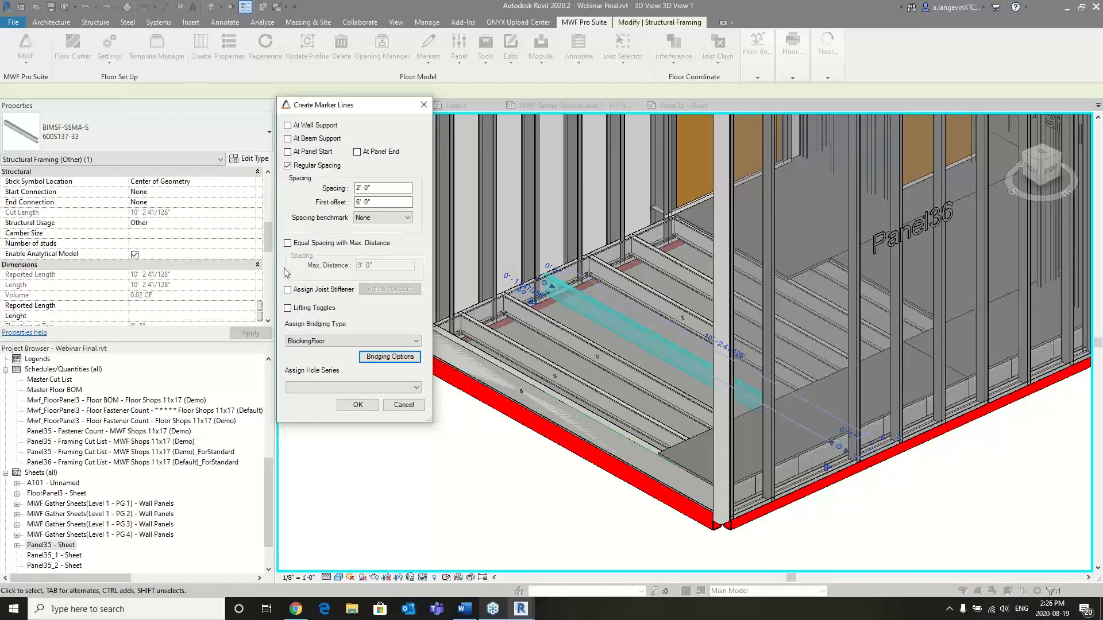
pyautogui.click(356, 405)
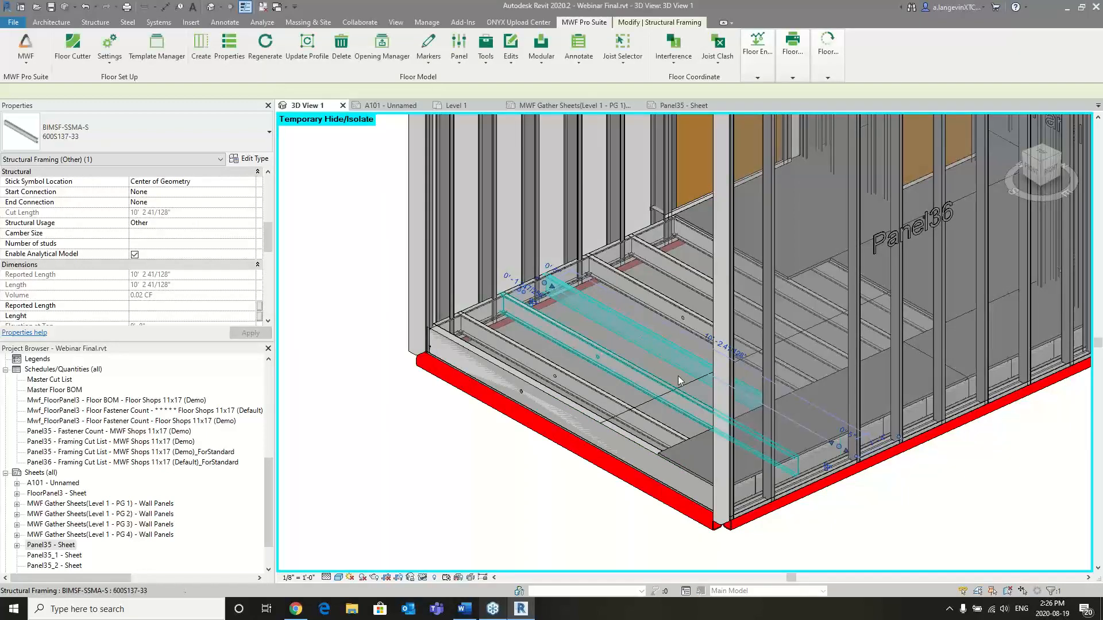
# - Regenerate the floor with its blocking and delete the two decking sheets that cover the blocking
pyautogui.click(660, 402)
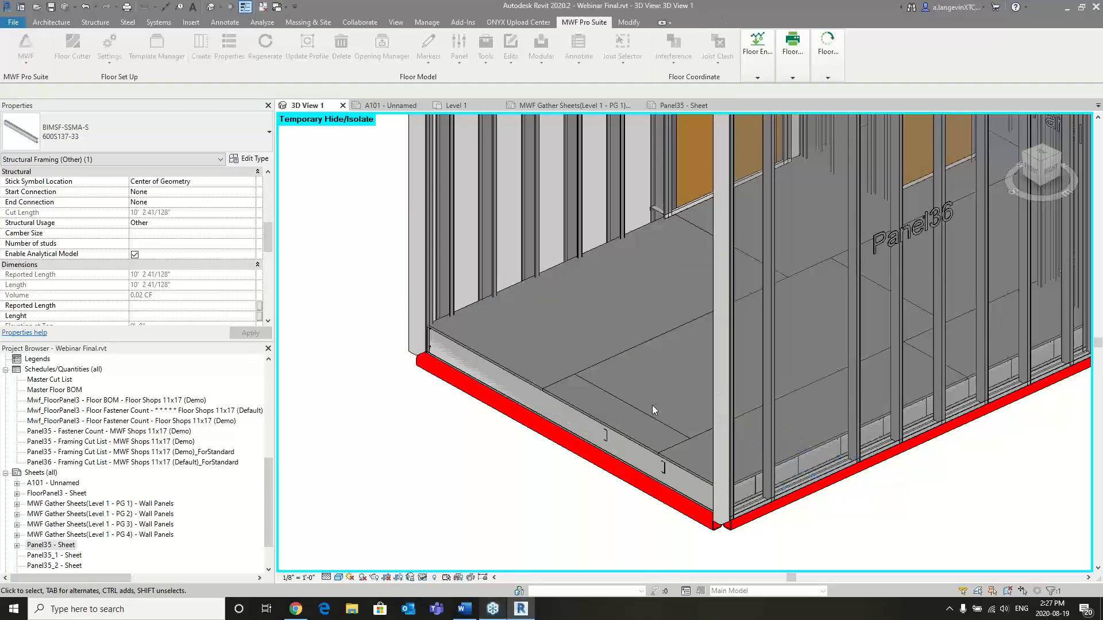
pyautogui.click(610, 401)
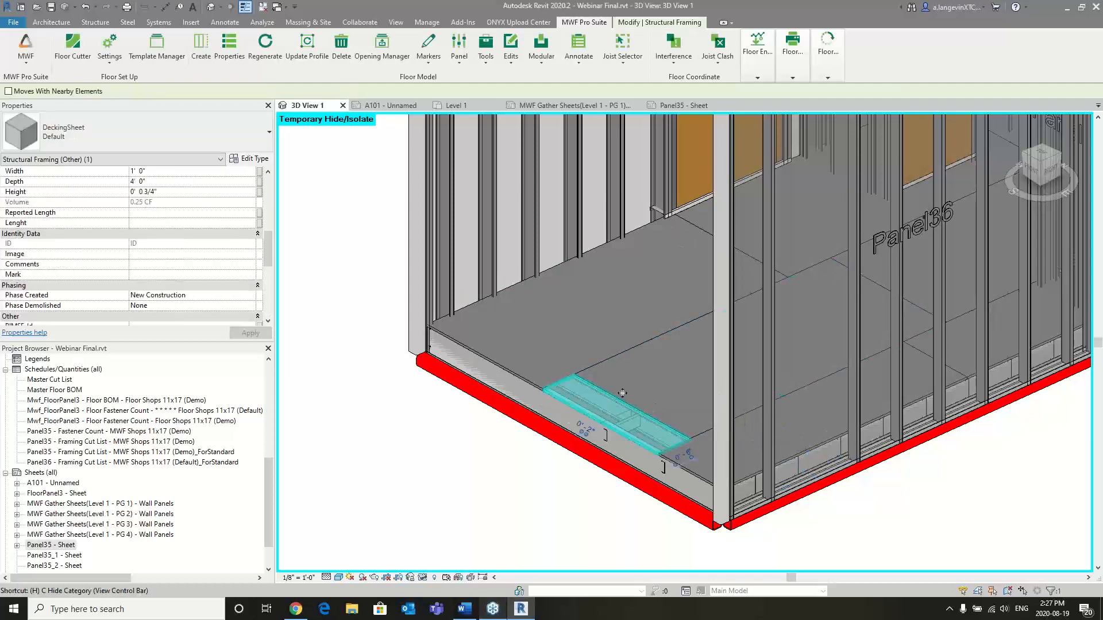
pyautogui.press('Delete')
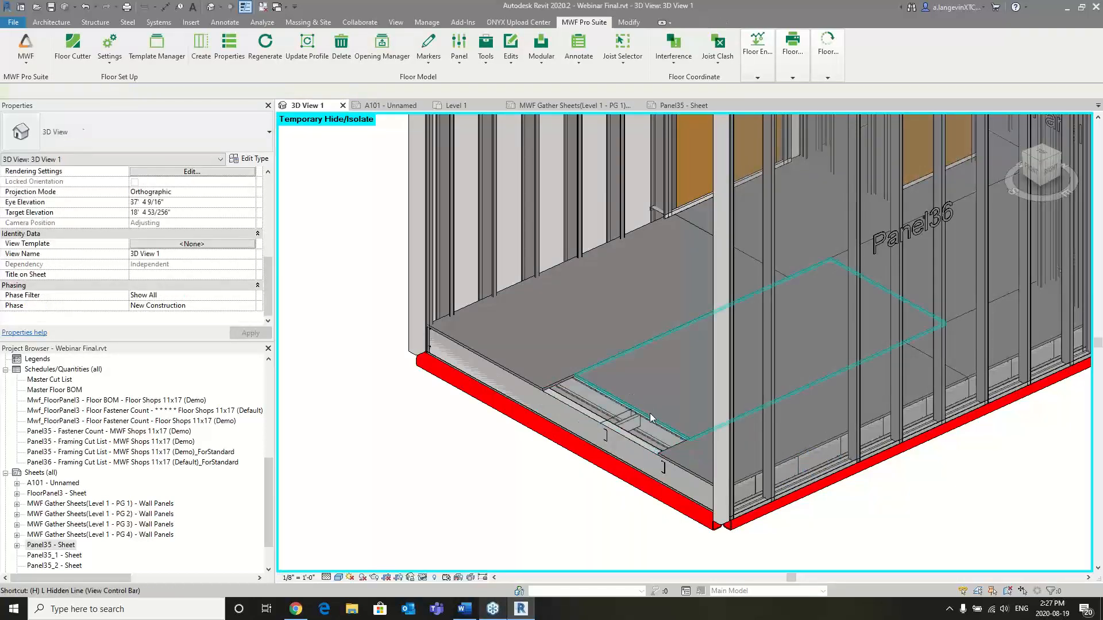
pyautogui.click(650, 412)
pyautogui.press('Delete')
pyautogui.scroll(3, 654, 407)
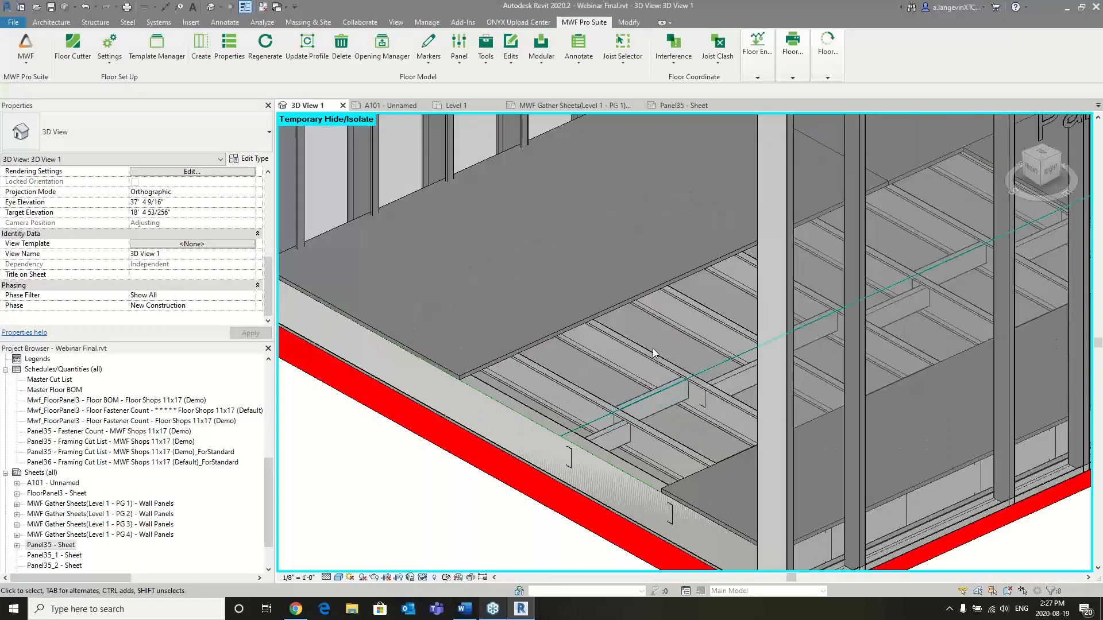
# - Select the marker line running along the floor blocking and open the bridging options in its MWF properties
pyautogui.click(716, 363)
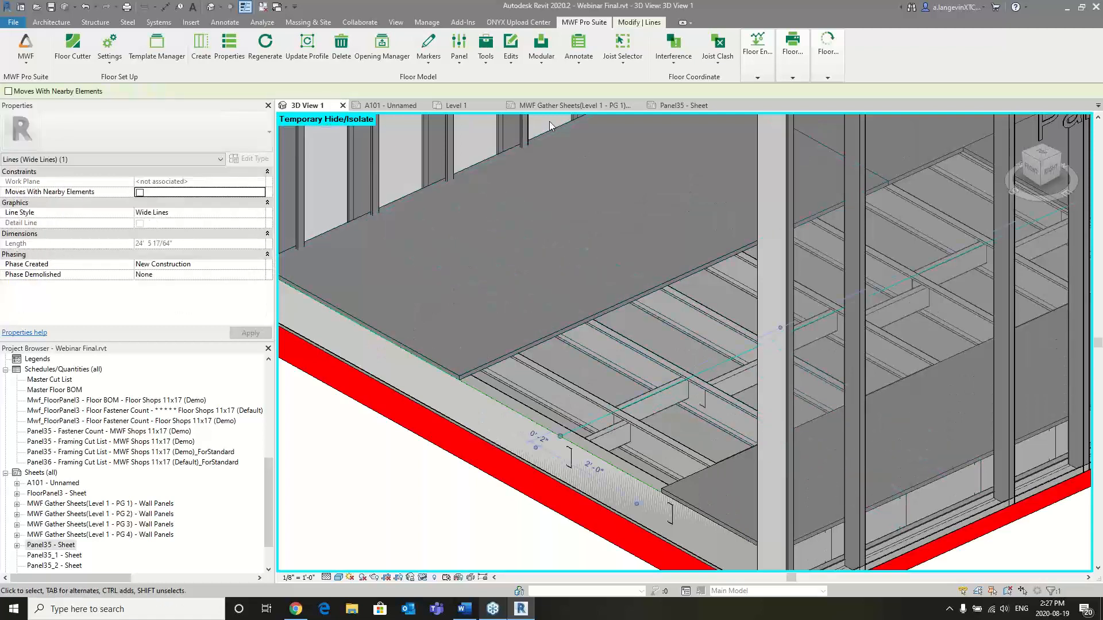
pyautogui.click(230, 49)
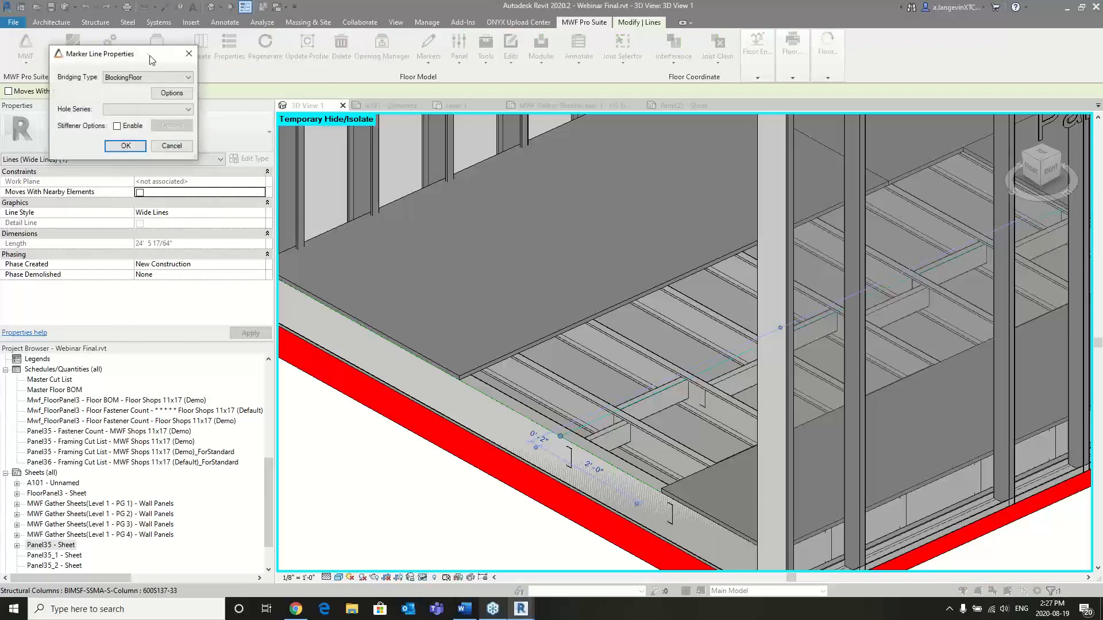
pyautogui.moveTo(152, 60); pyautogui.dragTo(256, 82)
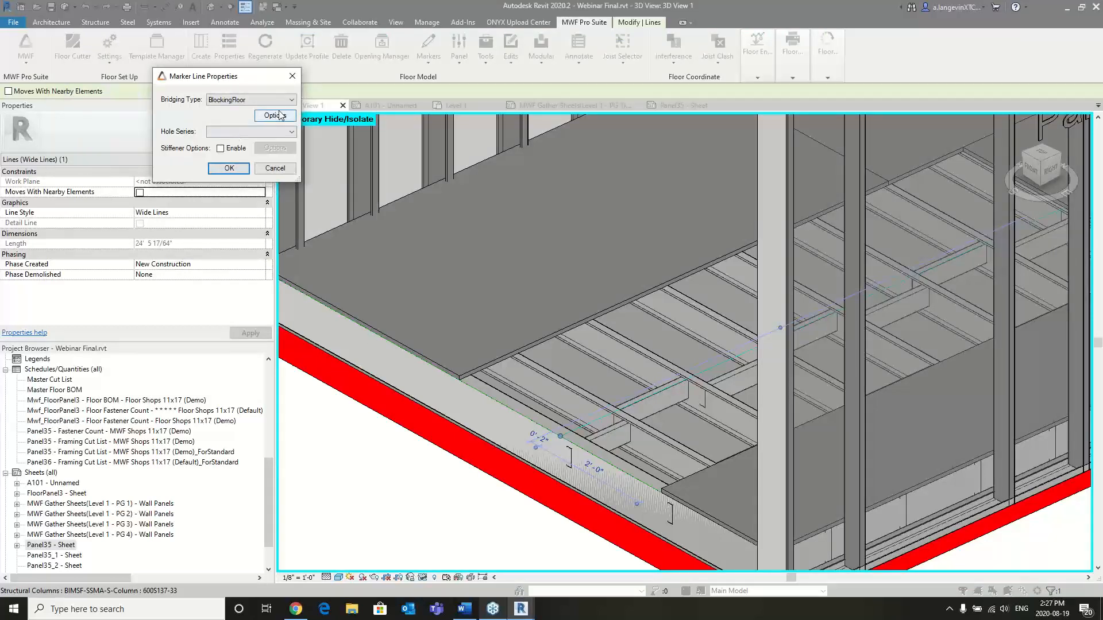
pyautogui.click(276, 115)
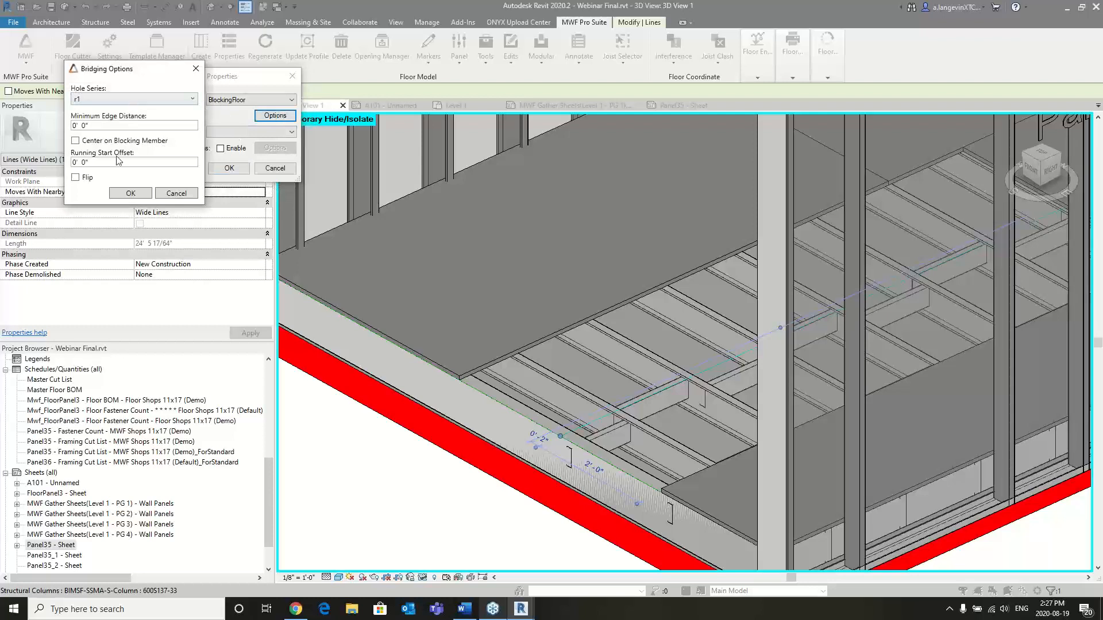
# - Try to enable Center on Blocking Member for the marker line with the running start offset left blank
pyautogui.click(99, 162)
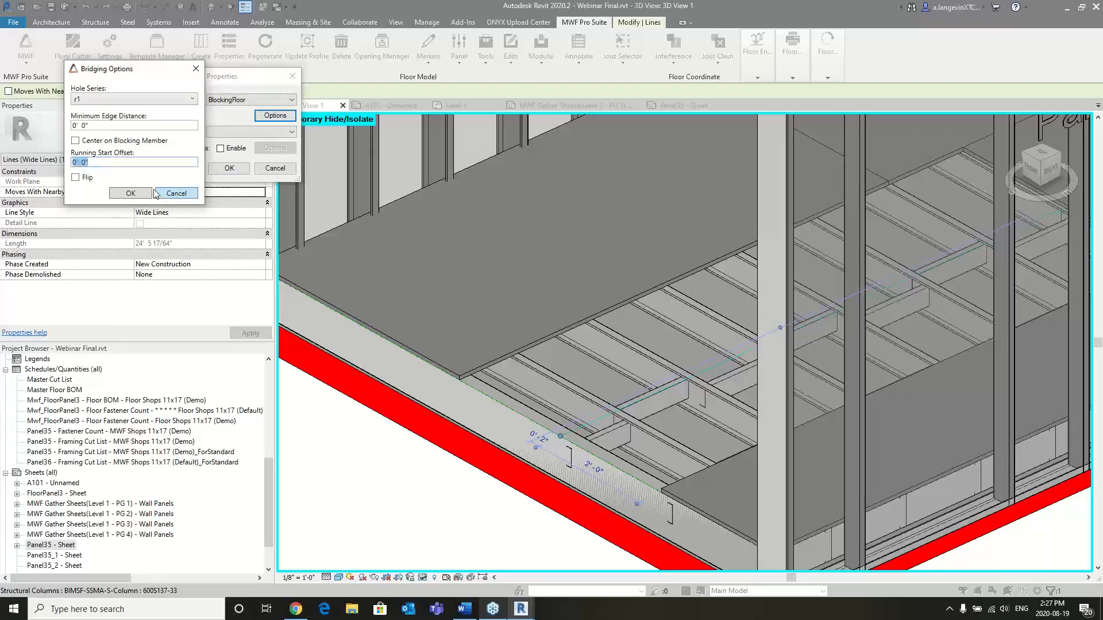
pyautogui.write('4')
pyautogui.press('BackSpace')
pyautogui.click(91, 141)
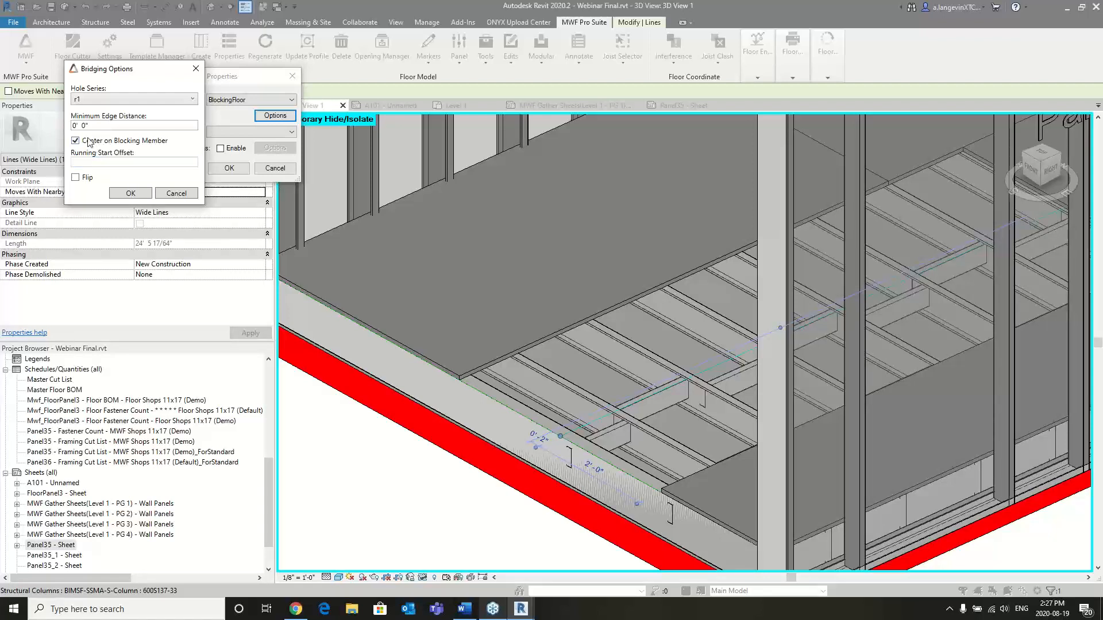
pyautogui.click(136, 196)
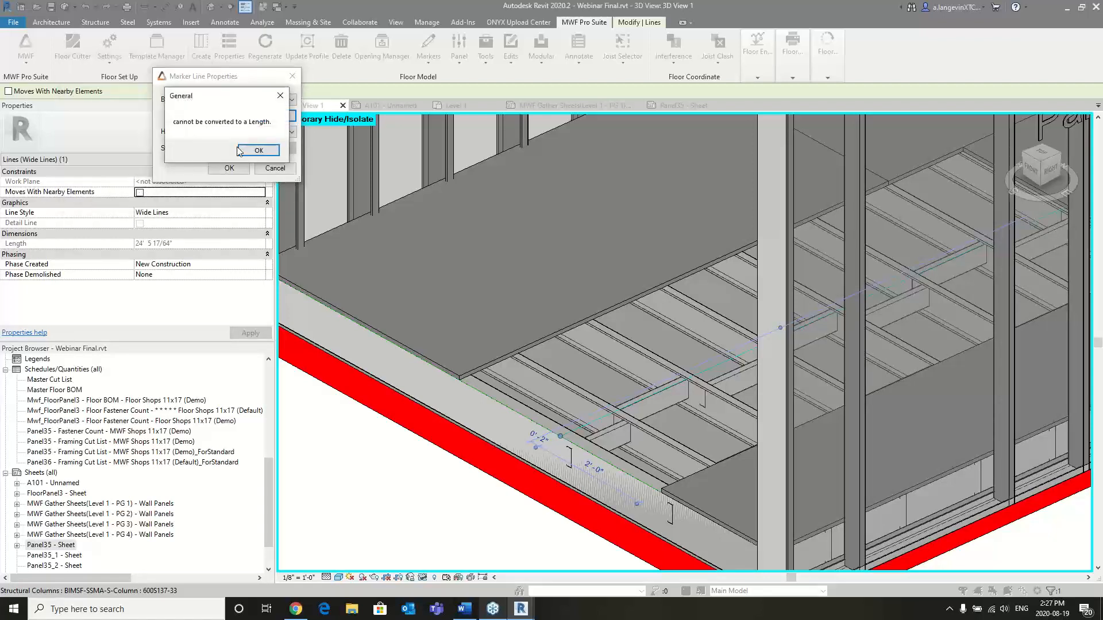
pyautogui.click(256, 150)
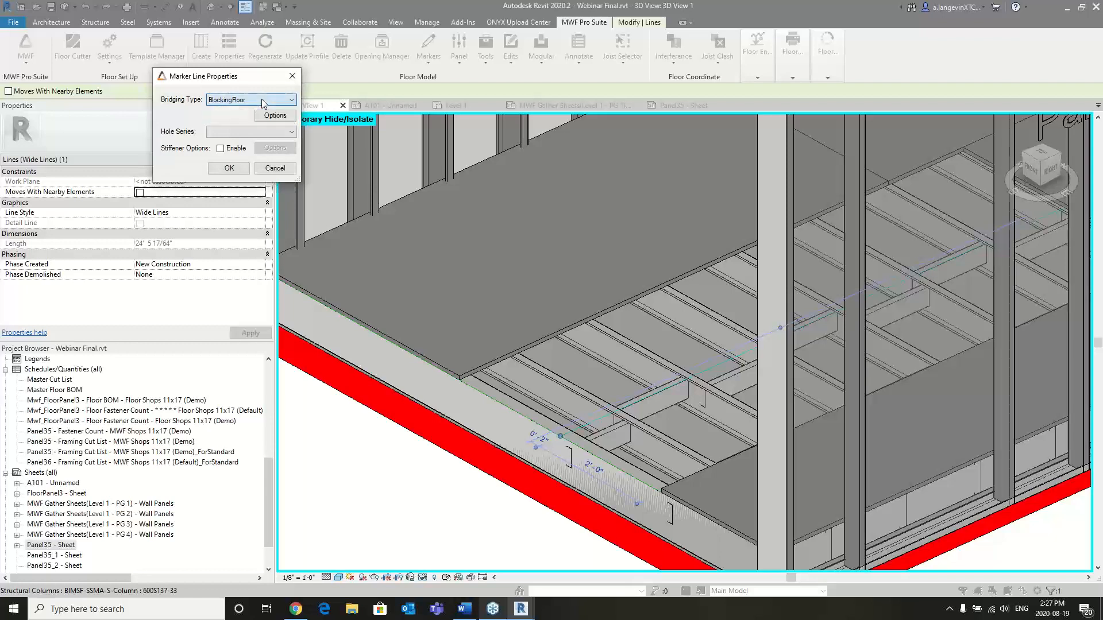
# - Enable Center on Blocking Member in the marker line's bridging options, and apply the properties without a separate hole series
pyautogui.click(275, 115)
pyautogui.click(90, 155)
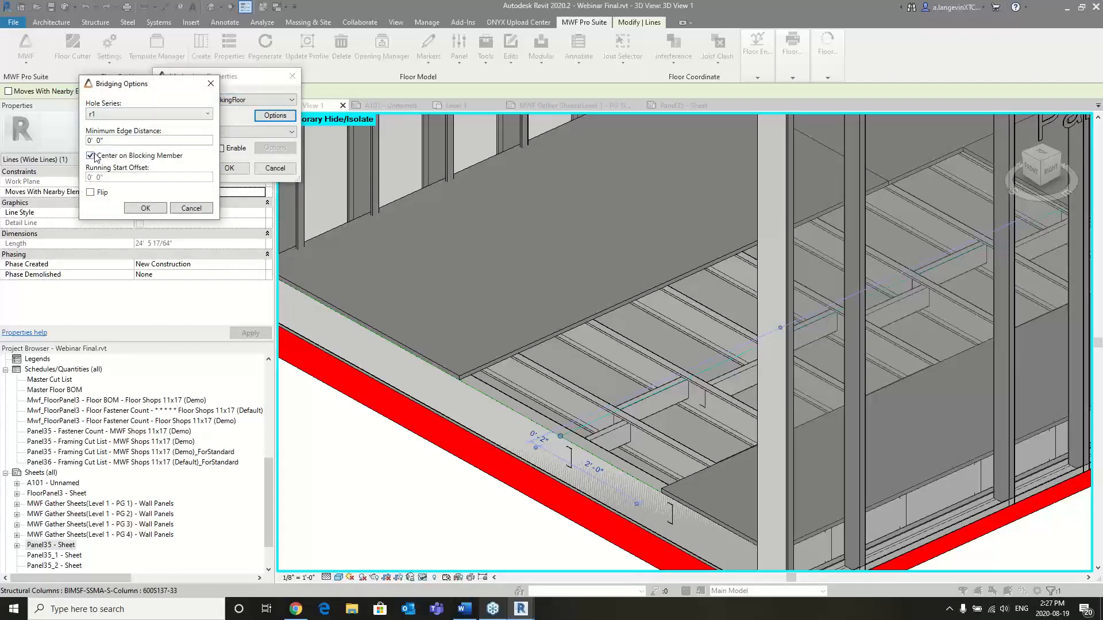
pyautogui.click(145, 208)
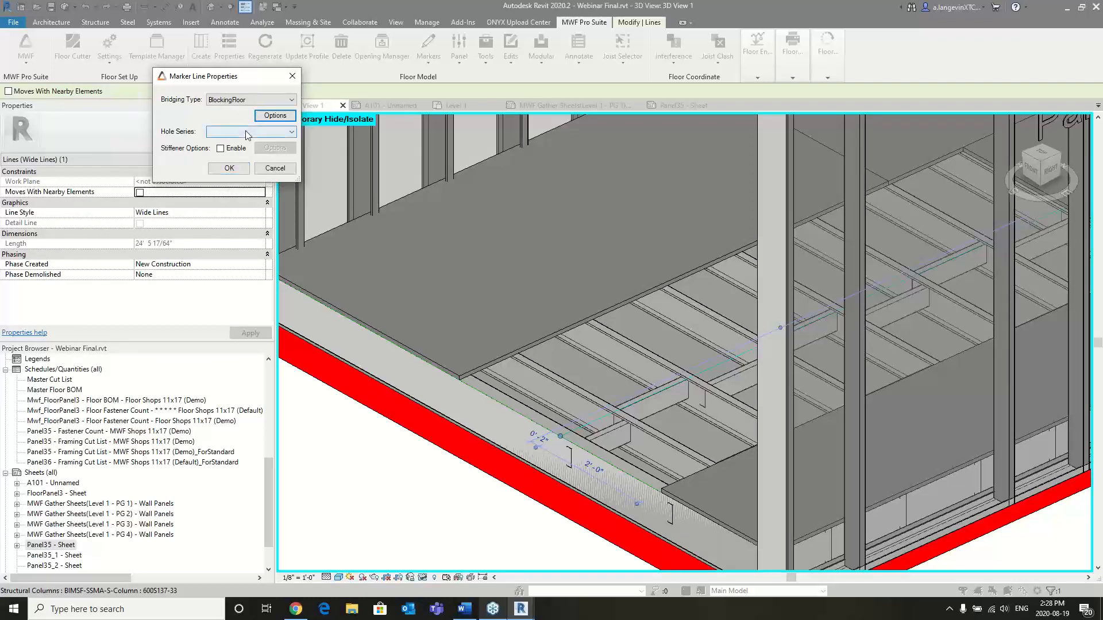
pyautogui.click(238, 133)
pyautogui.click(231, 167)
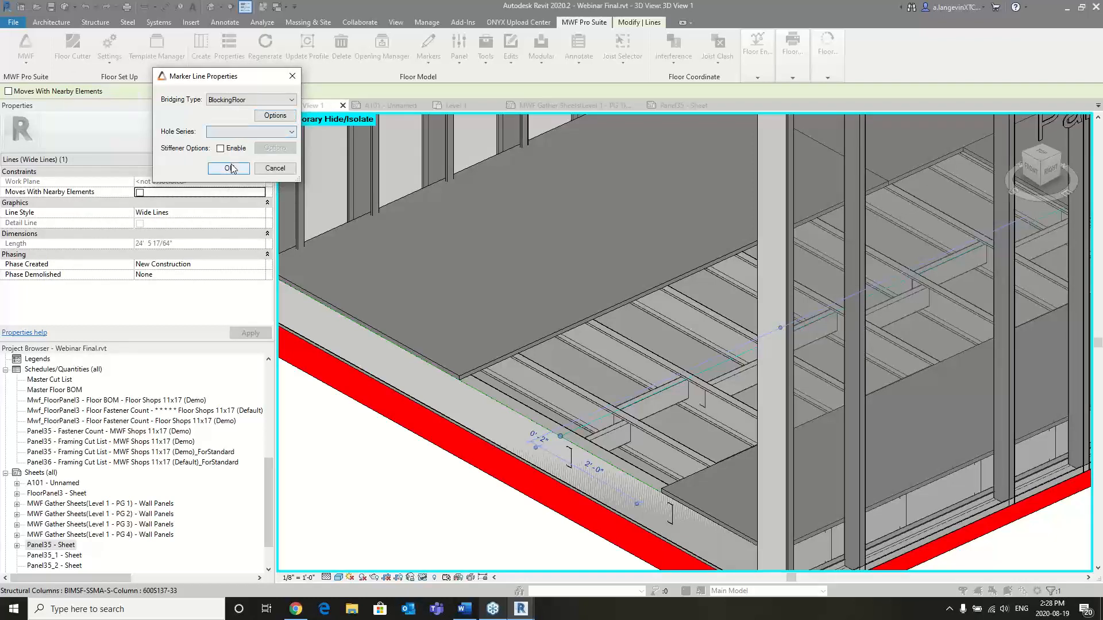
pyautogui.click(231, 133)
pyautogui.click(221, 143)
pyautogui.click(229, 167)
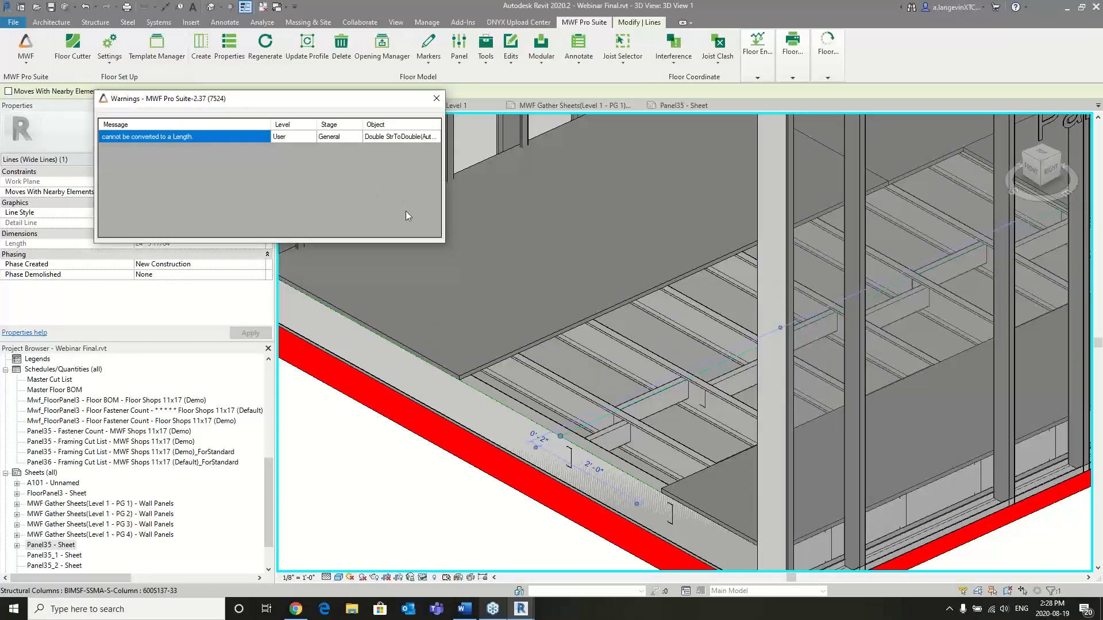
pyautogui.click(436, 101)
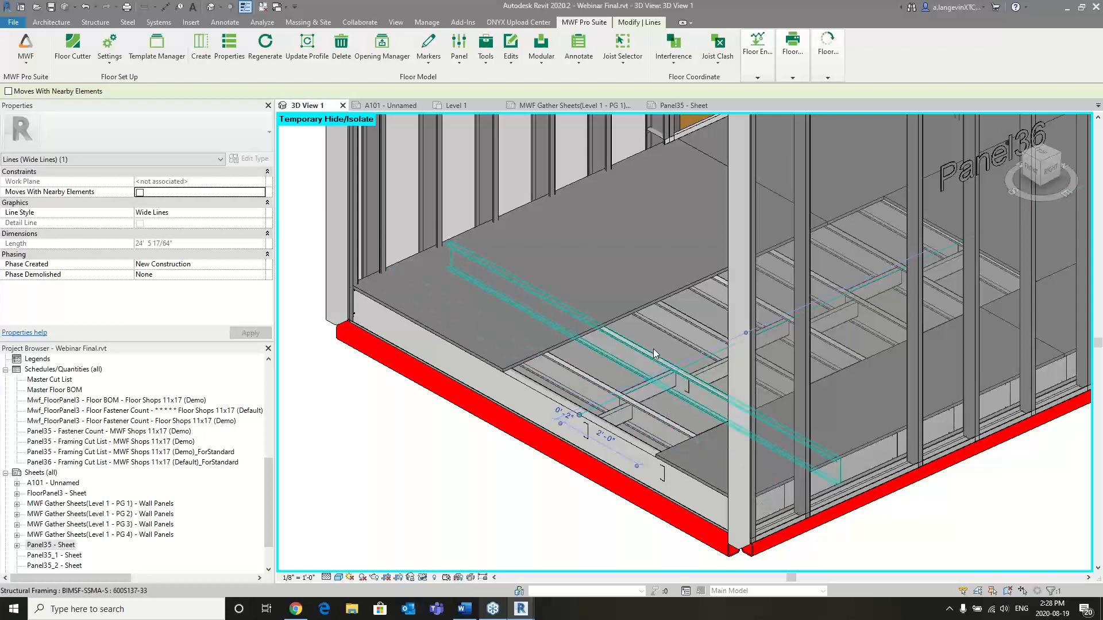
# - Regenerate the floor panel from a selected joist, and decline saving a recovery file
pyautogui.click(660, 381)
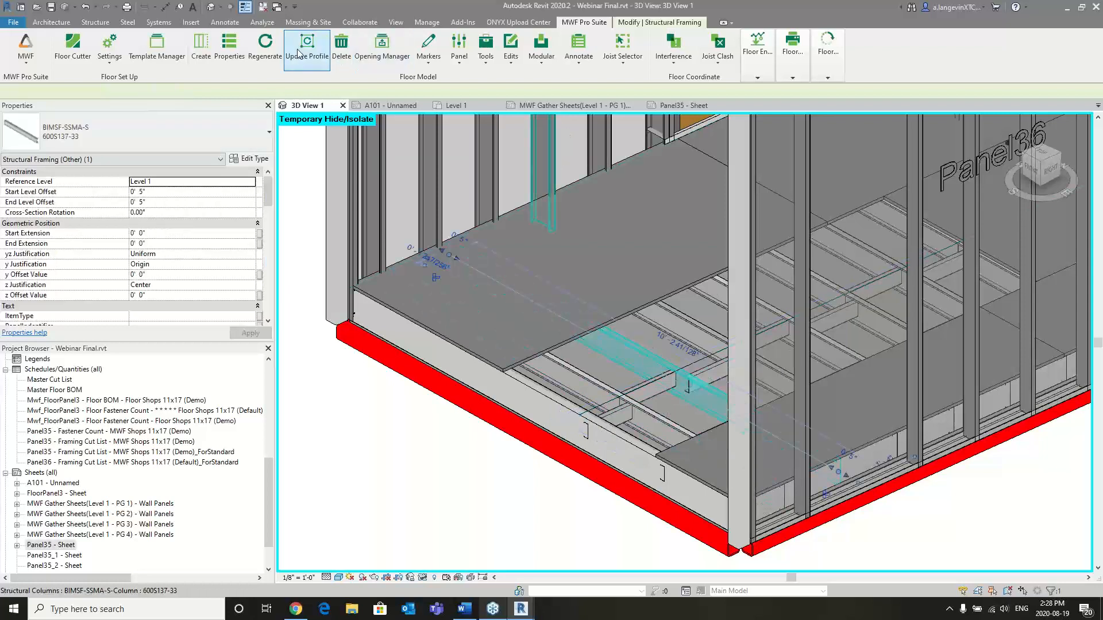
pyautogui.click(264, 46)
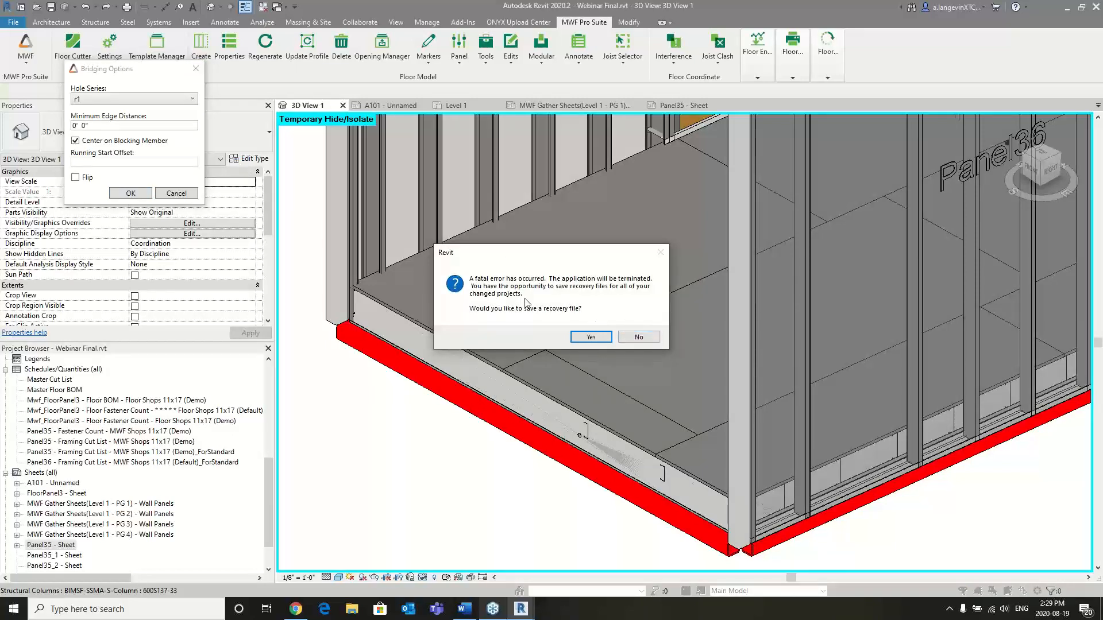
pyautogui.click(636, 338)
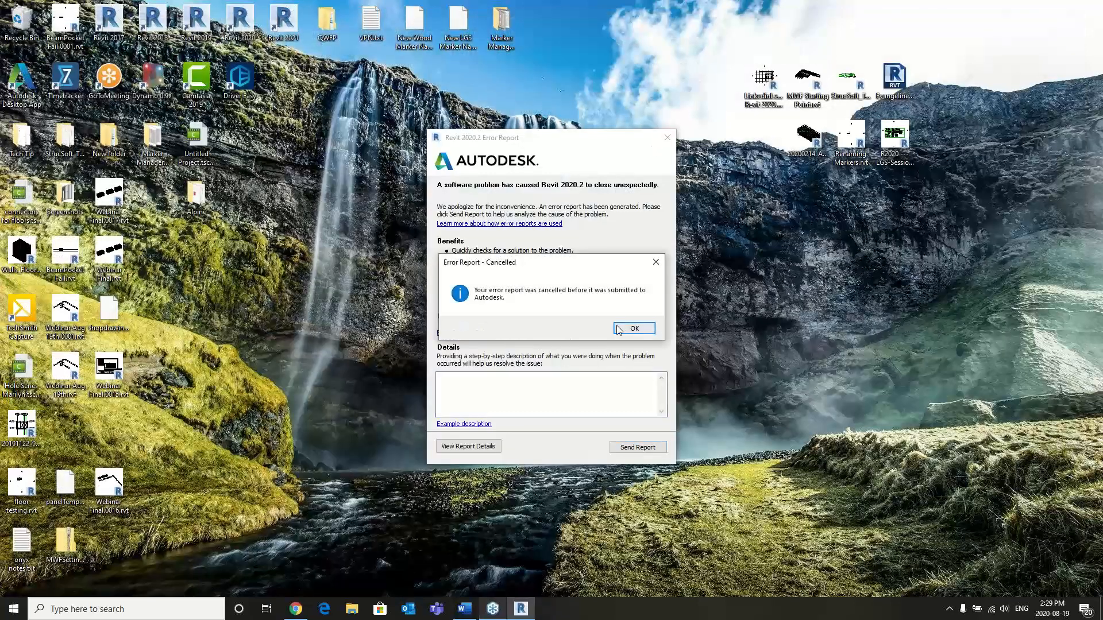
# - Dismiss the cancelled error report notice, relaunch Revit 2020, and reopen the Webinar Final project
pyautogui.click(634, 328)
pyautogui.doubleClick(240, 20)
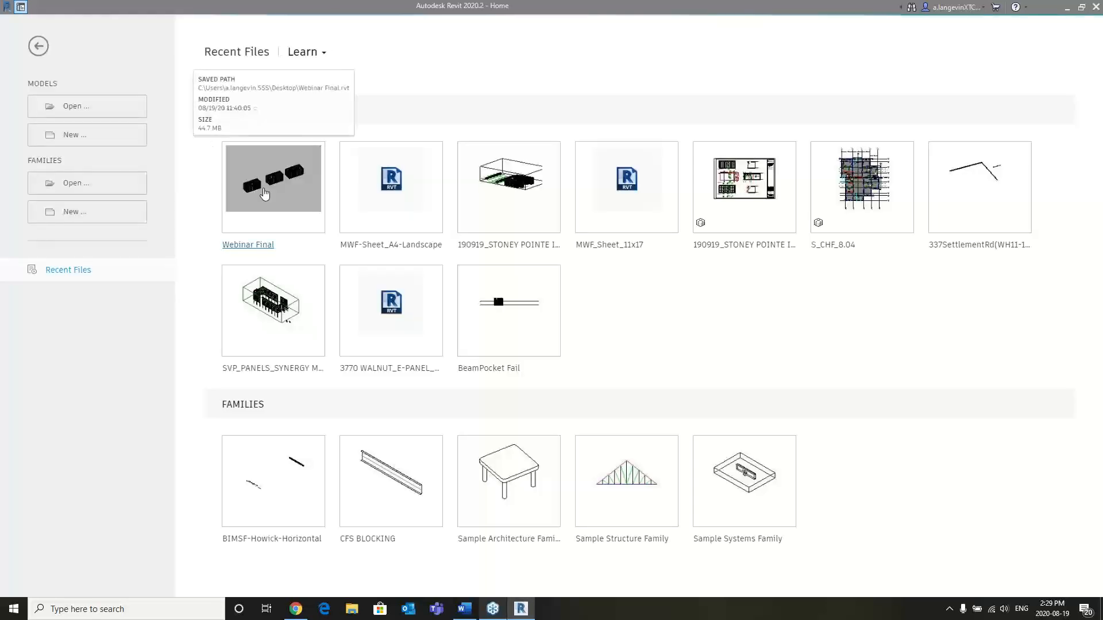
pyautogui.click(264, 194)
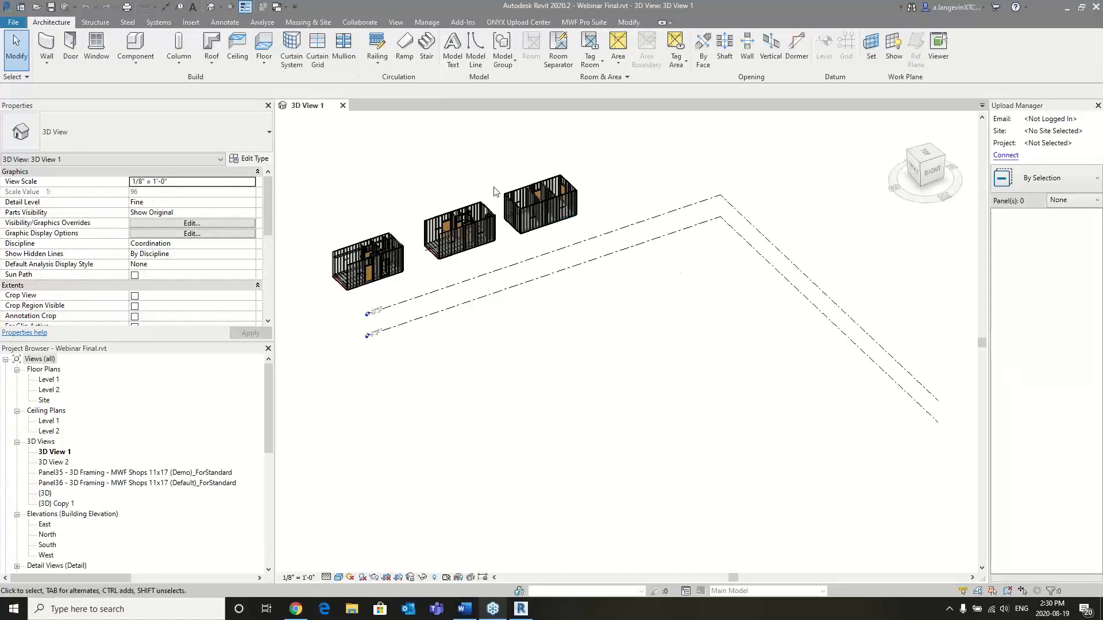
# - Temporarily hide the two decking sheets covering the floor joists at the end of the module near Panel36
pyautogui.scroll(10, 432, 254)
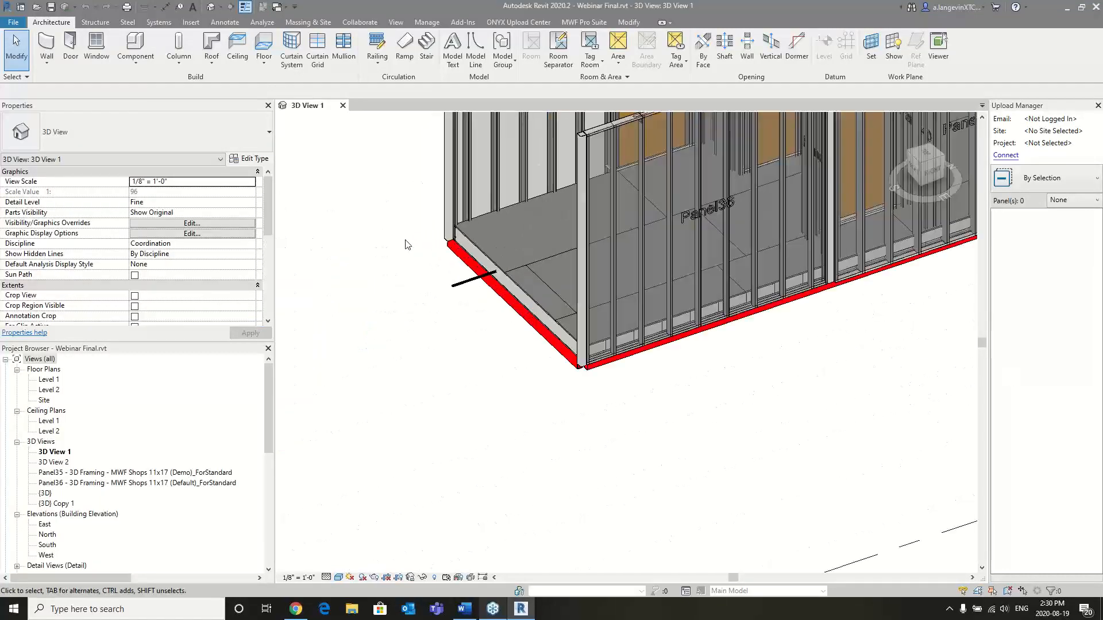
pyautogui.moveTo(428, 267); pyautogui.dragTo(417, 280, button='middle')
pyautogui.click(643, 326)
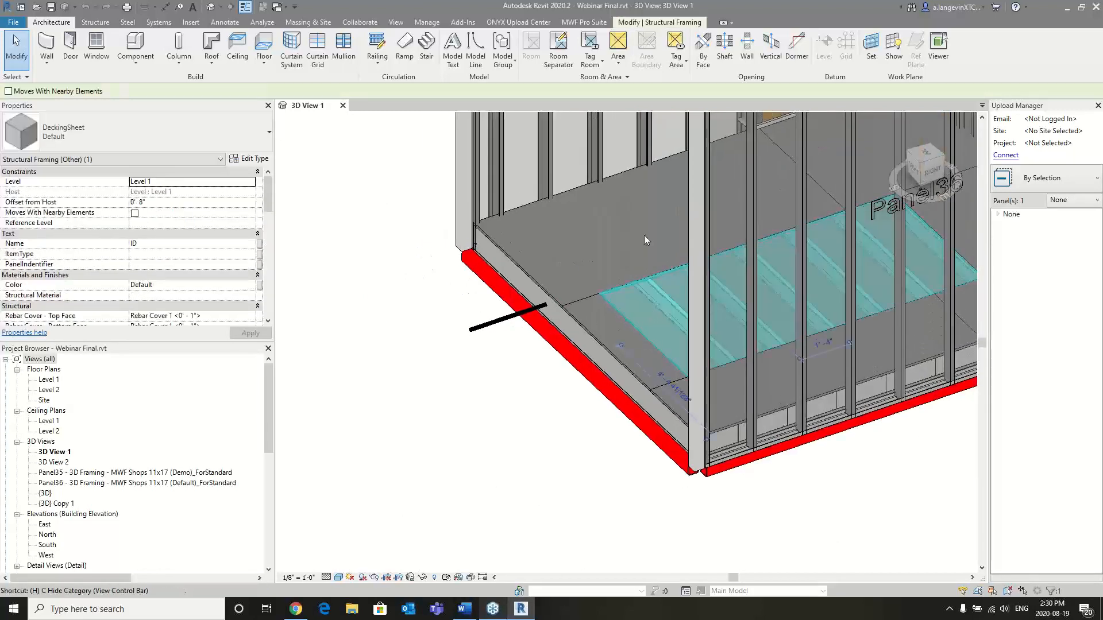
pyautogui.press('h')
pyautogui.click(628, 329)
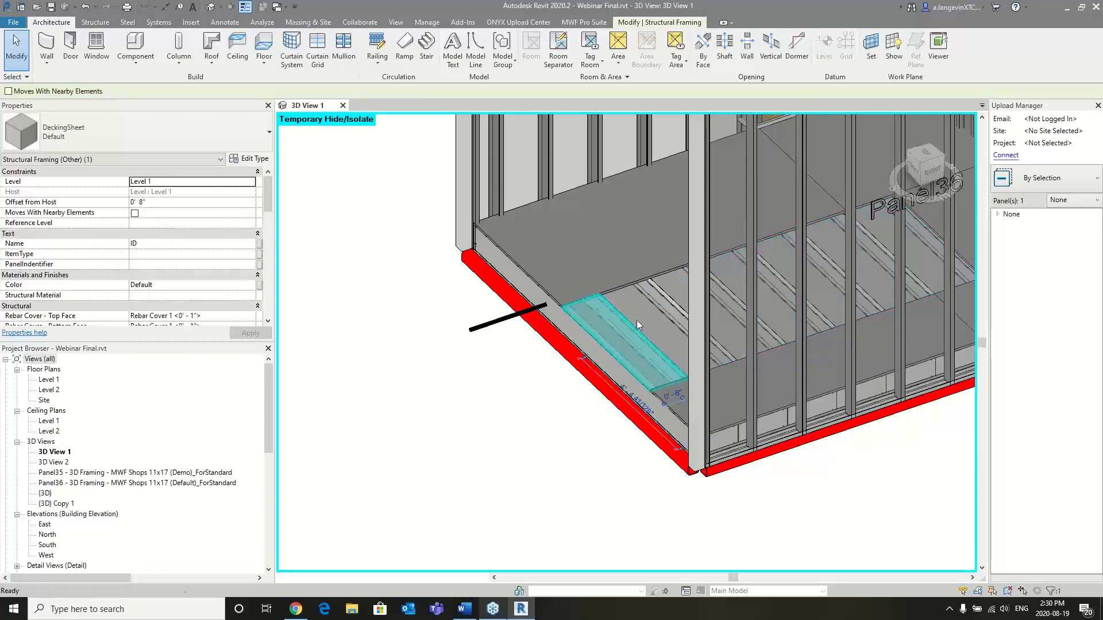
pyautogui.press('h')
pyautogui.press('h')
# - Switch MWF to the Floor Module and open Create Marker Lines for the floor panel of an exposed joist
pyautogui.click(671, 306)
pyautogui.click(671, 306)
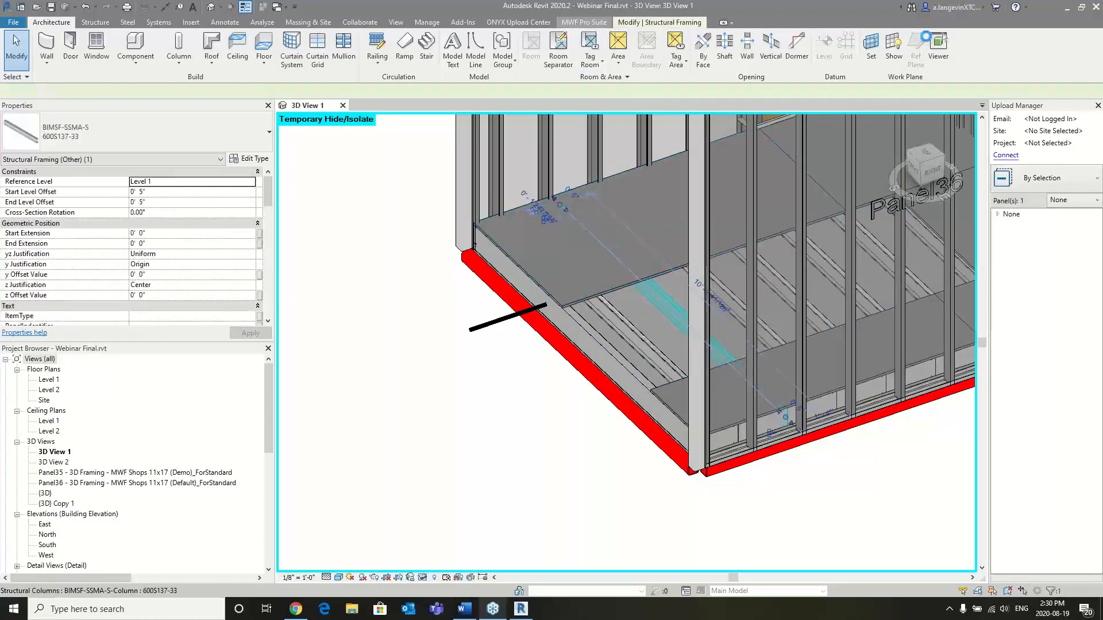
pyautogui.click(584, 23)
pyautogui.click(26, 60)
pyautogui.click(35, 103)
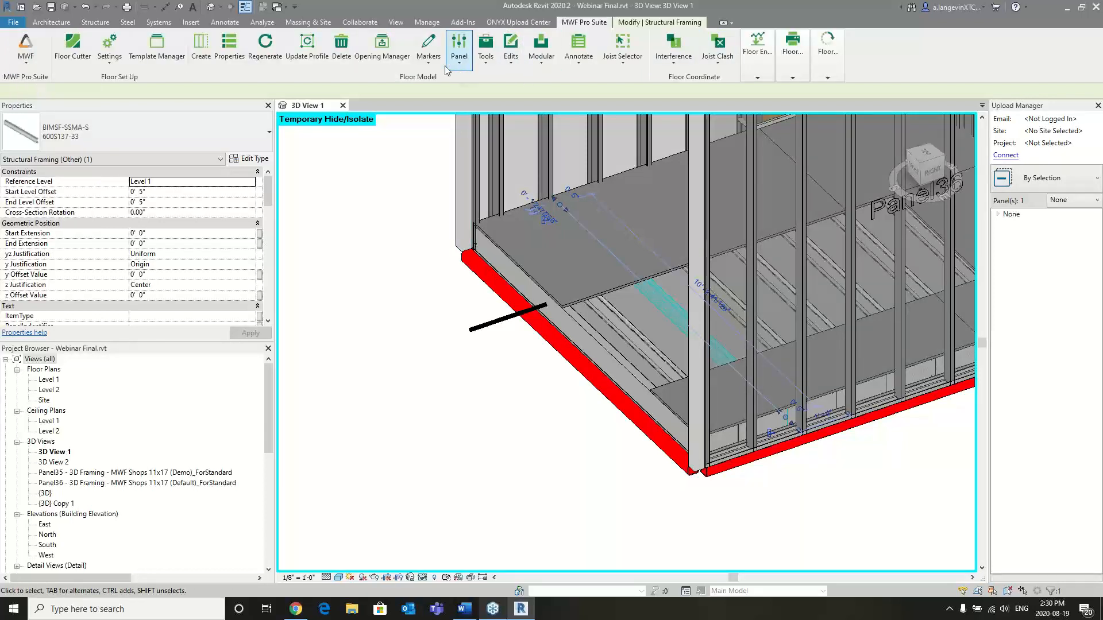
pyautogui.click(429, 55)
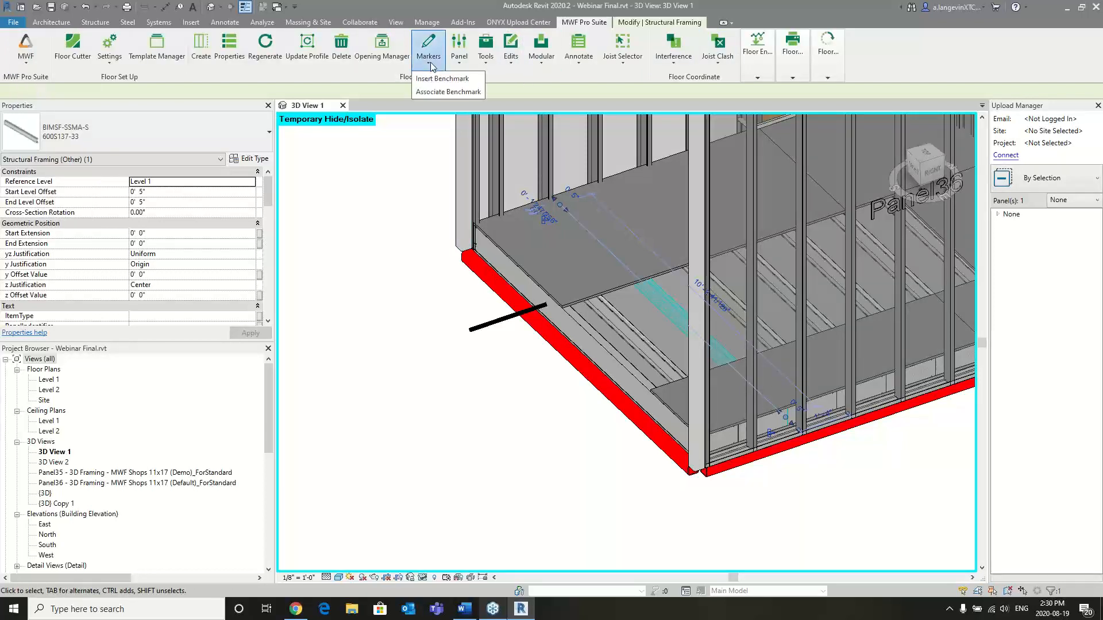
pyautogui.click(485, 54)
pyautogui.click(493, 93)
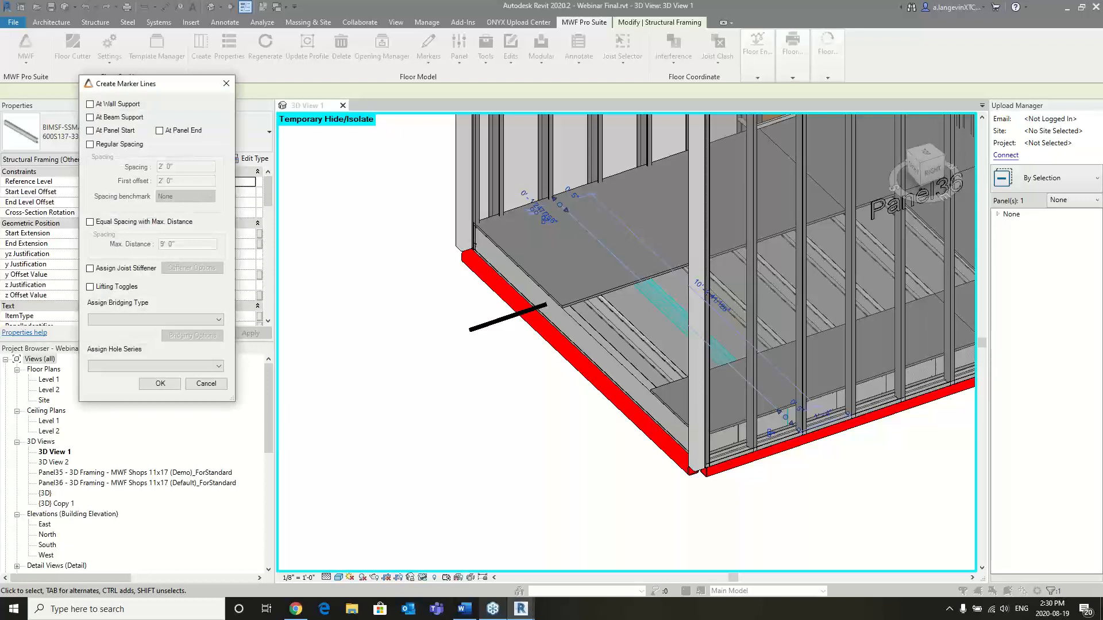
# - Create marker lines with regular 2' 0" spacing and first offset, Lifting Toggles, BlockingFloor bridging, and hole series r1
pyautogui.click(121, 319)
pyautogui.moveTo(158, 85); pyautogui.dragTo(192, 84)
pyautogui.click(124, 144)
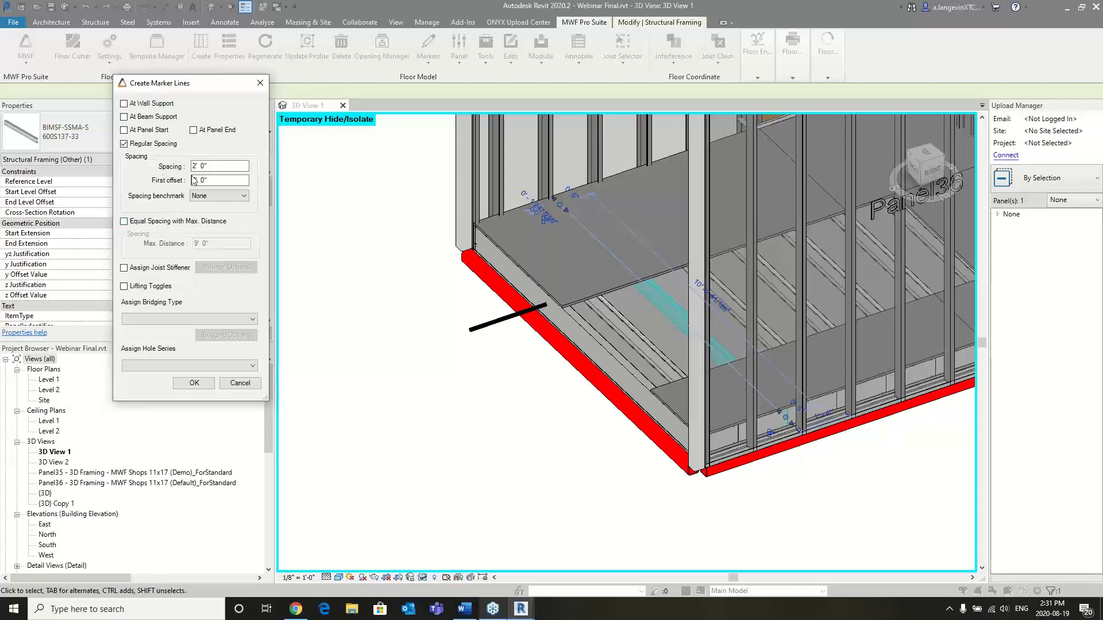
pyautogui.click(126, 287)
pyautogui.click(171, 319)
pyautogui.click(170, 329)
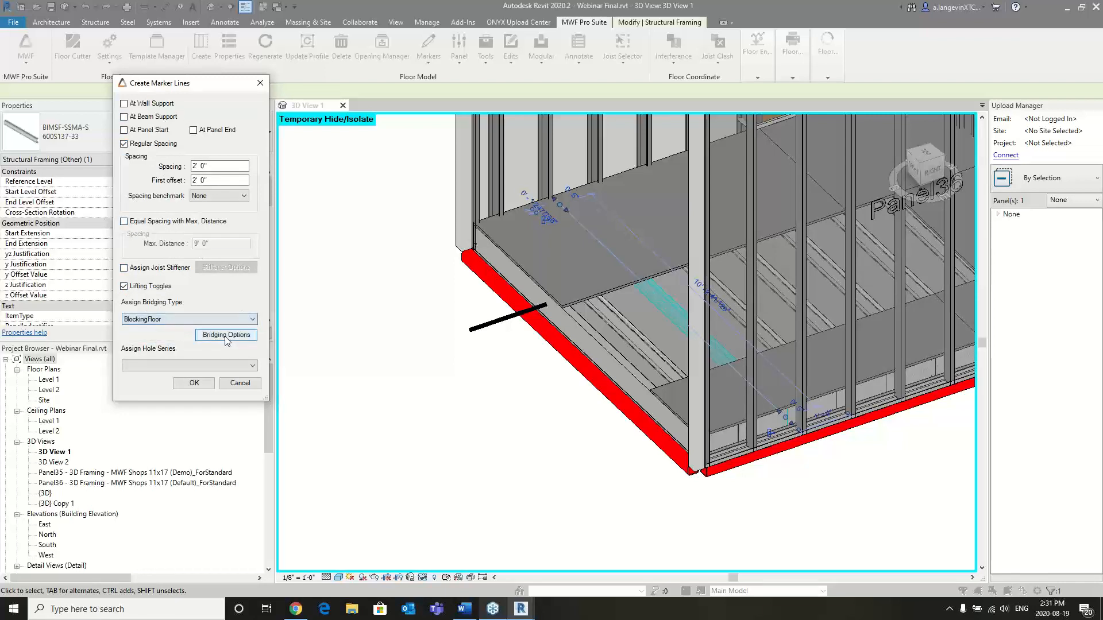
pyautogui.click(193, 367)
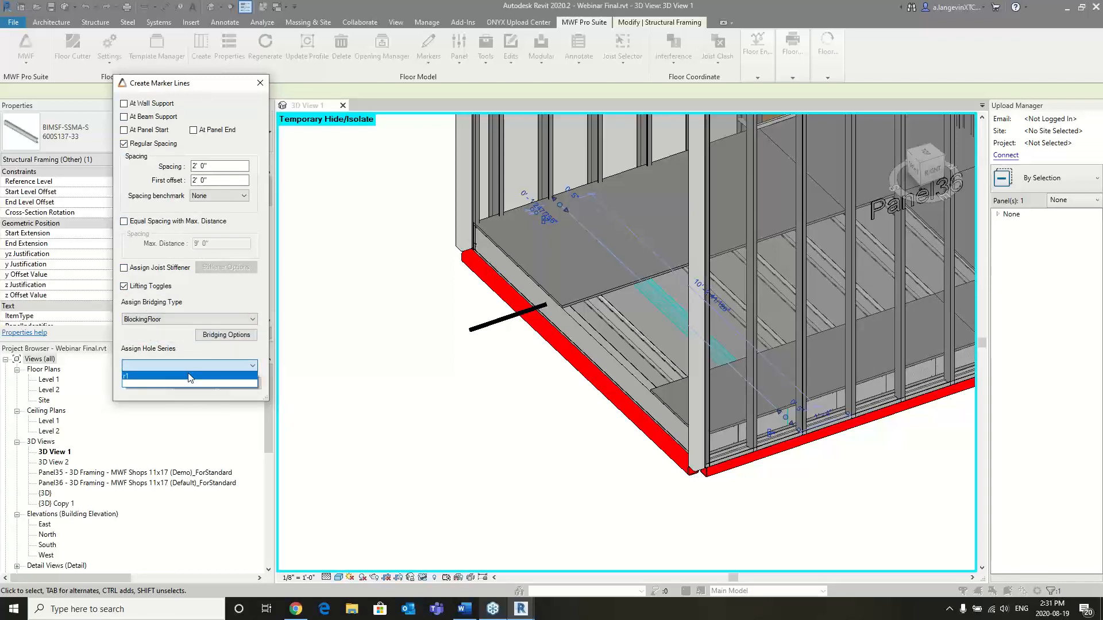
pyautogui.click(190, 376)
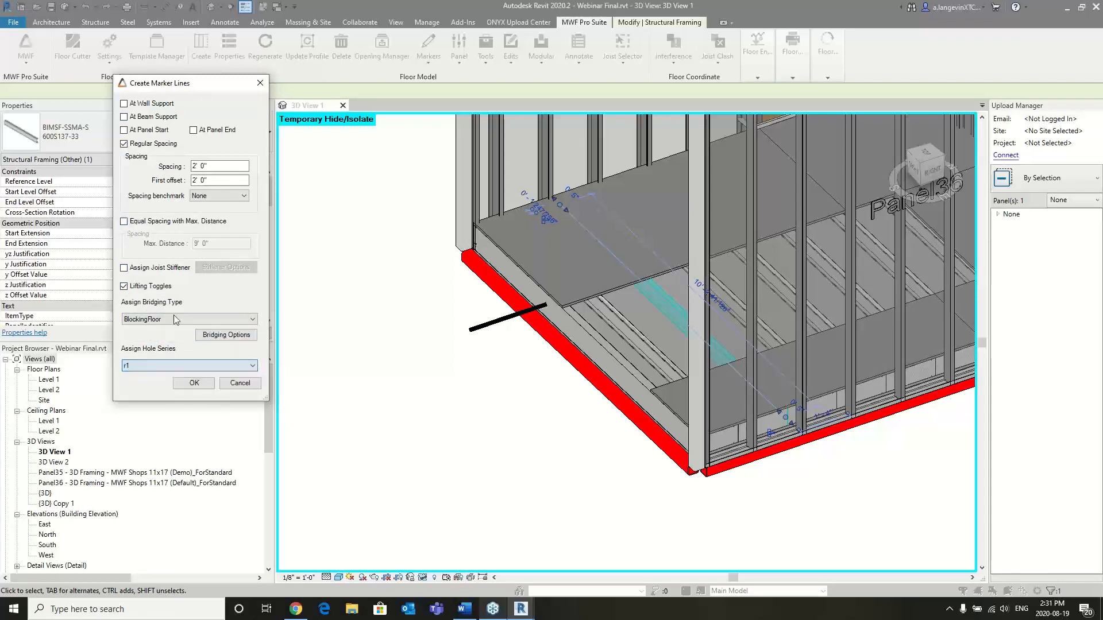
pyautogui.click(185, 383)
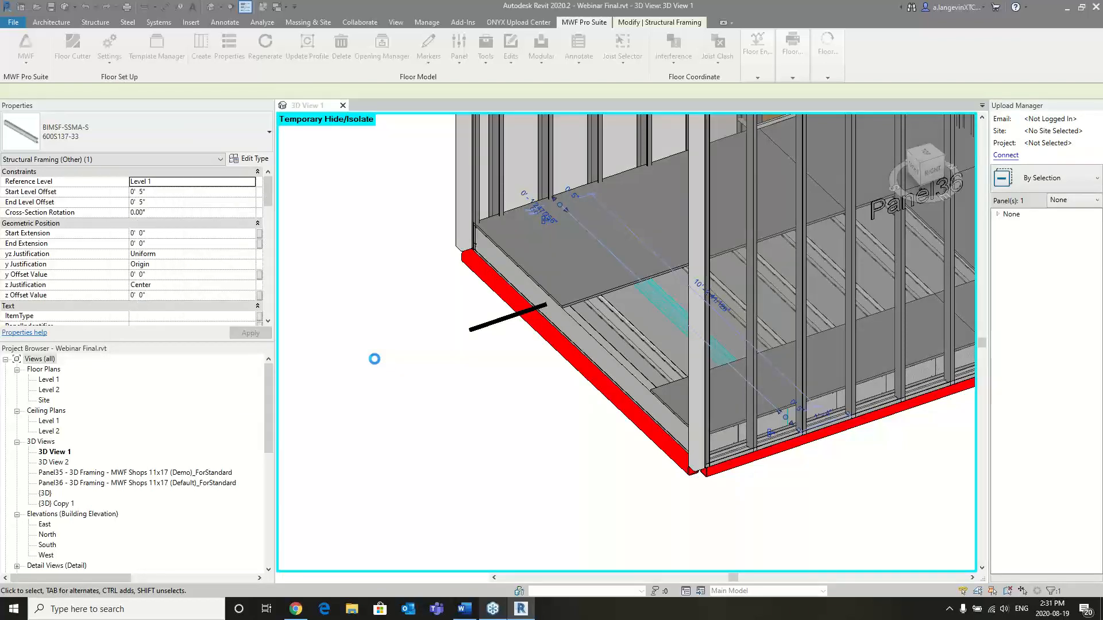
# - In the bridging options of the marker line crossing the exposed joists, enable Flip and assign hole series r1
pyautogui.click(631, 335)
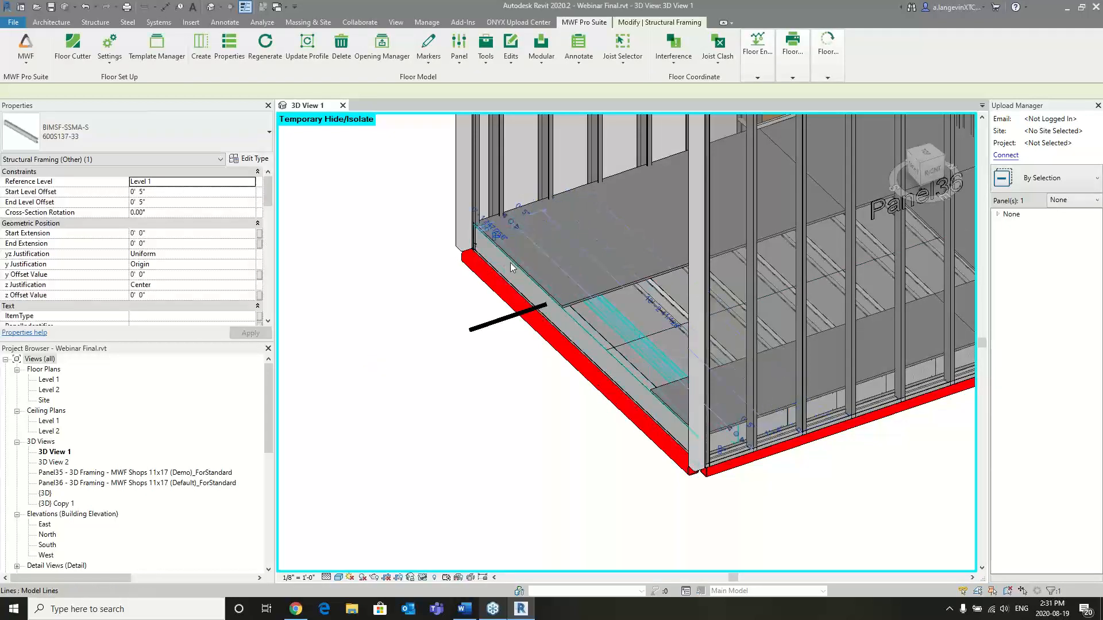
pyautogui.click(617, 342)
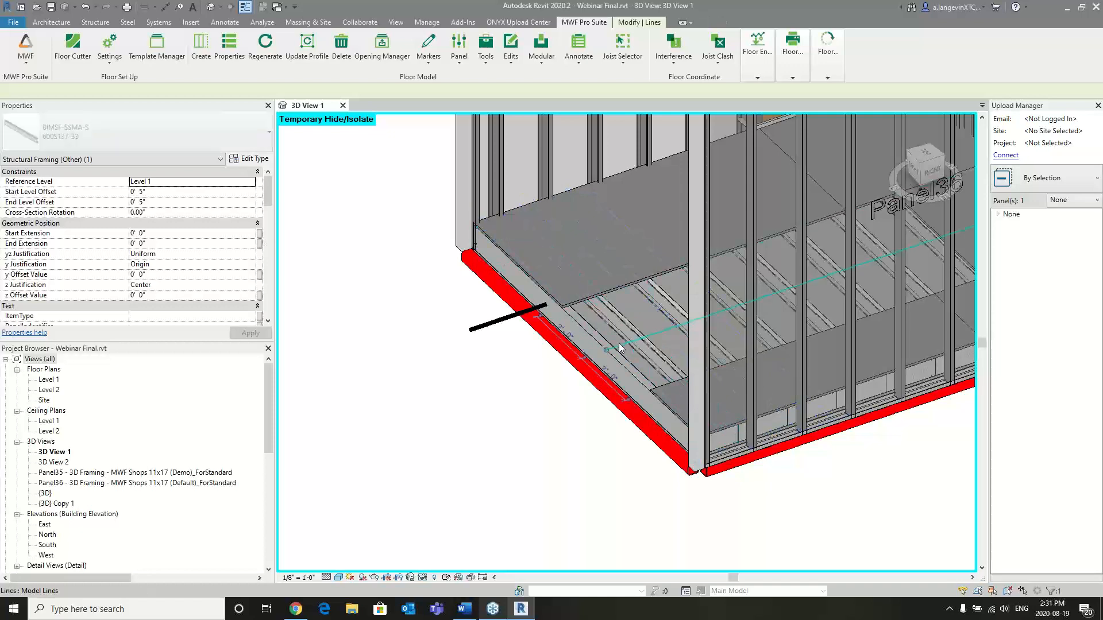
pyautogui.click(234, 51)
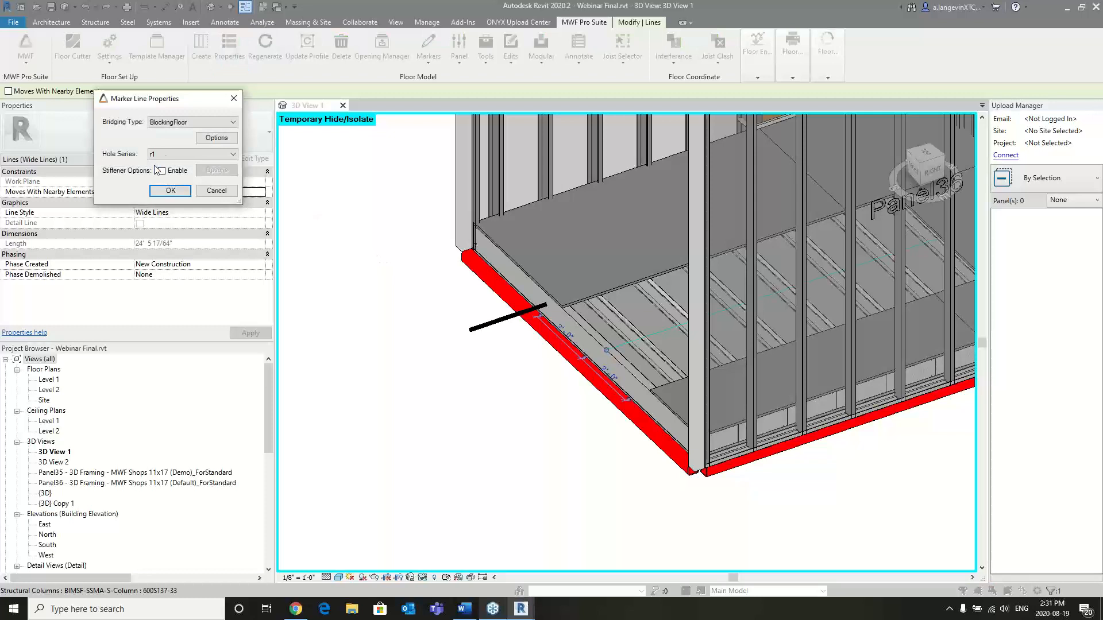
pyautogui.click(218, 137)
pyautogui.moveTo(205, 120); pyautogui.dragTo(386, 116)
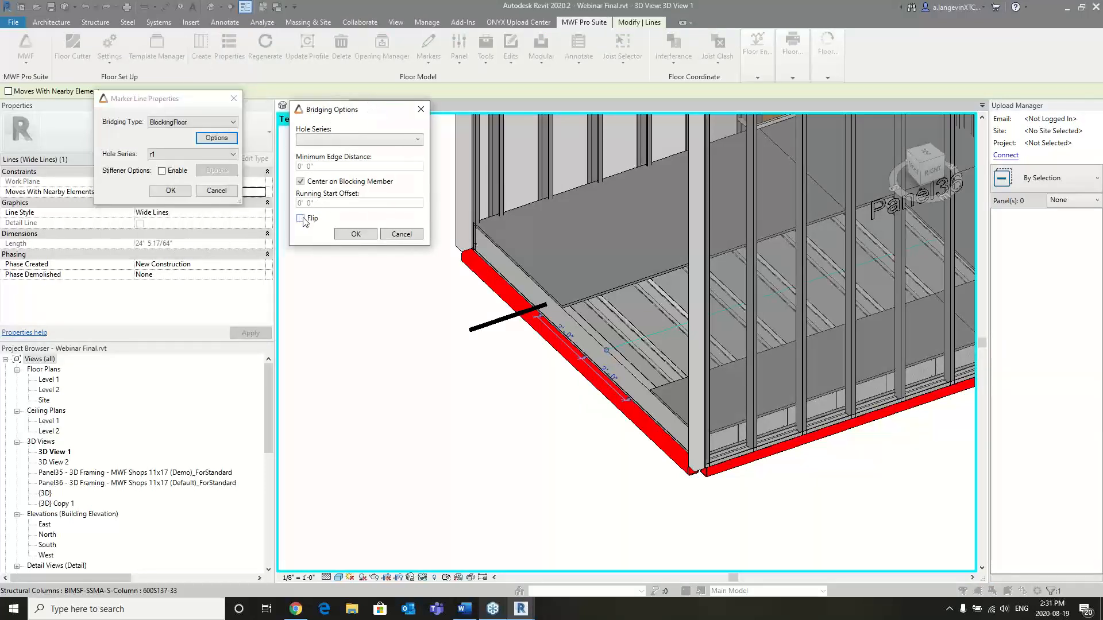
pyautogui.click(304, 219)
pyautogui.click(362, 140)
pyautogui.click(340, 148)
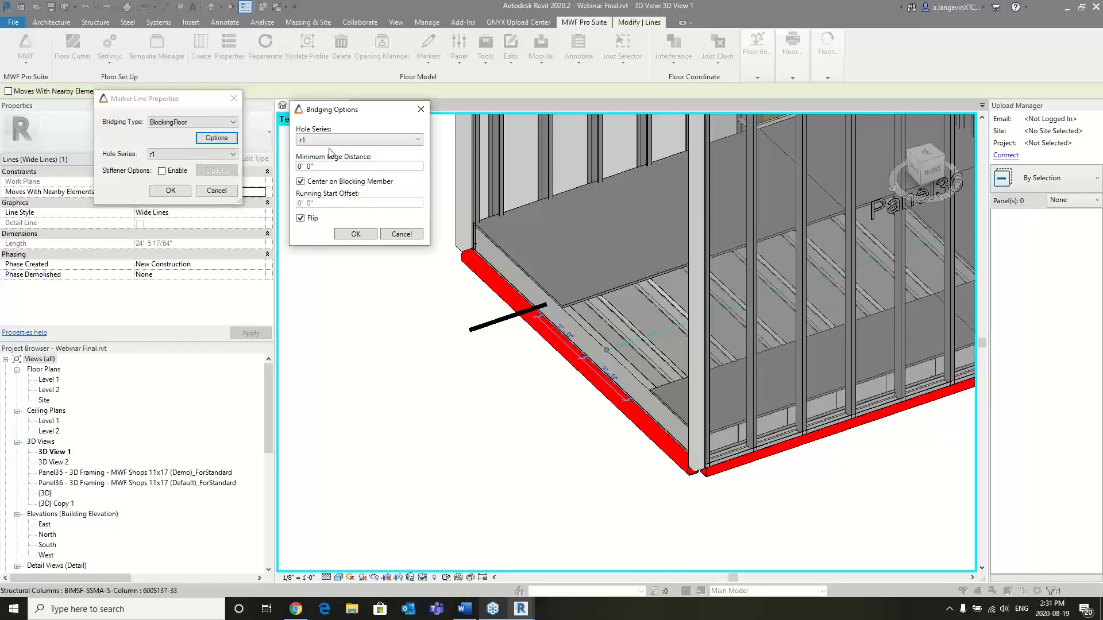
pyautogui.click(350, 232)
pyautogui.click(171, 190)
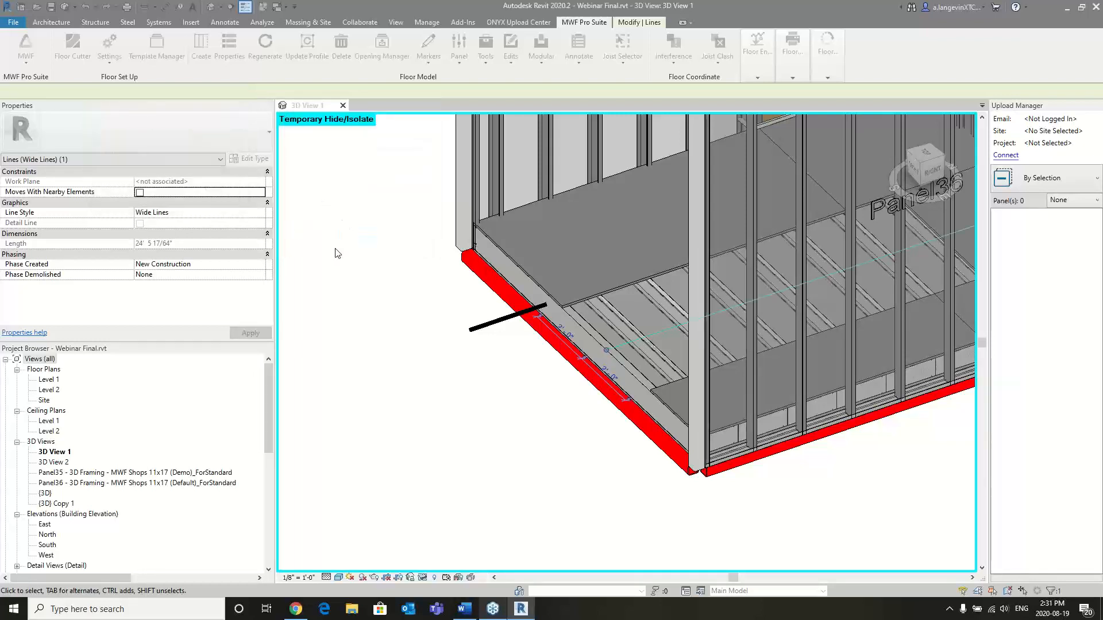
# - Regenerate the floor panel from a joist, and temporarily hide the two decking sheets covering its new blocking
pyautogui.click(625, 322)
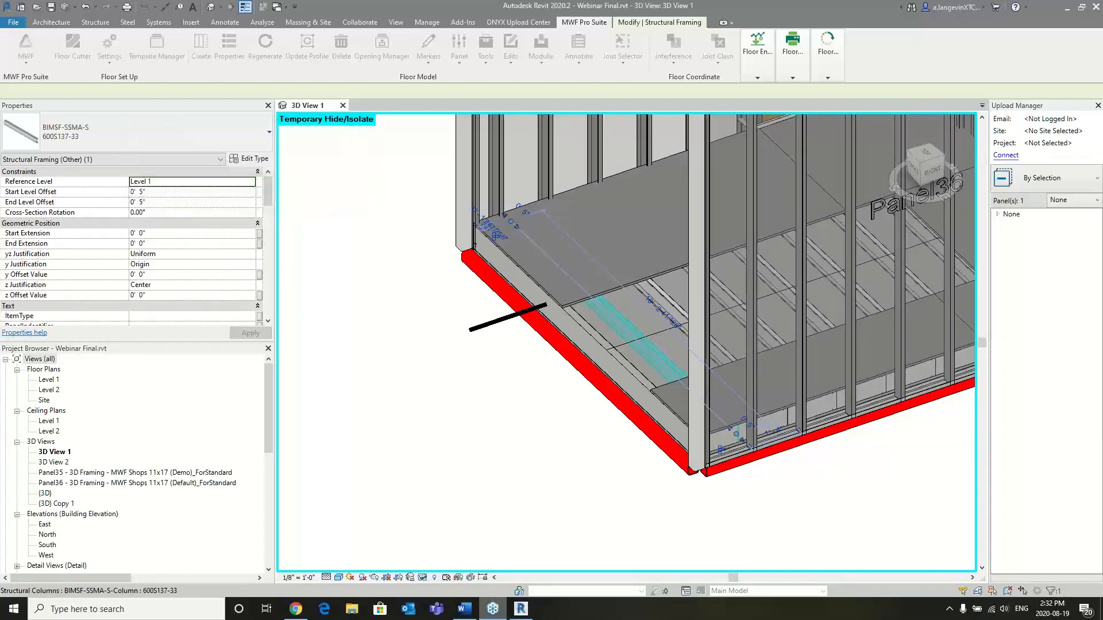
pyautogui.click(635, 329)
pyautogui.press('h')
pyautogui.press('h')
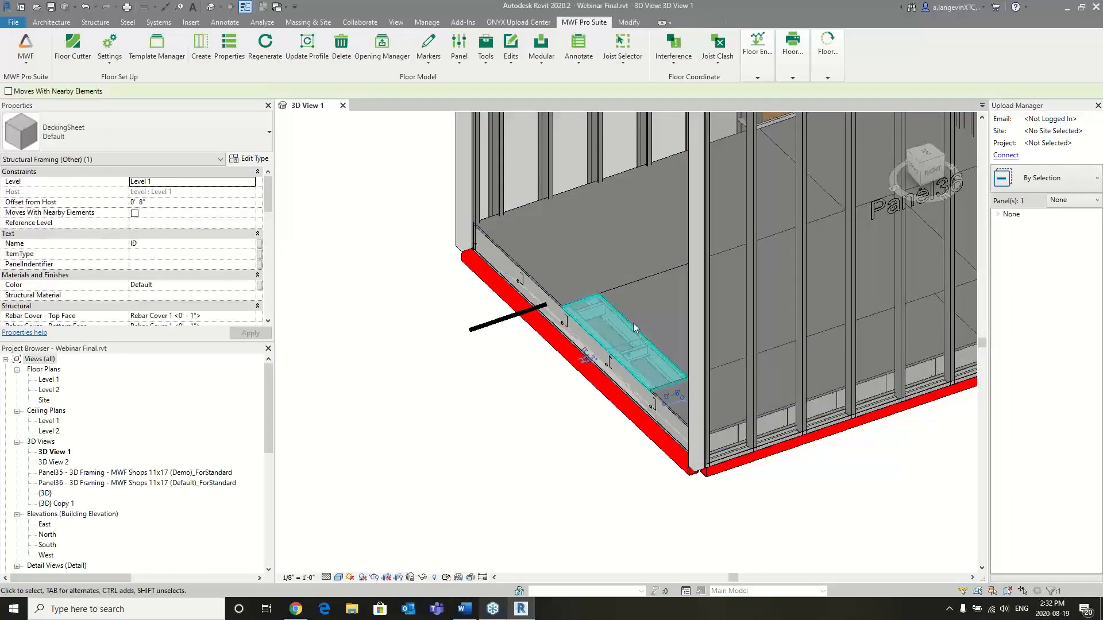
pyautogui.click(625, 289)
pyautogui.press('h')
pyautogui.press('h')
pyautogui.scroll(5, 645, 334)
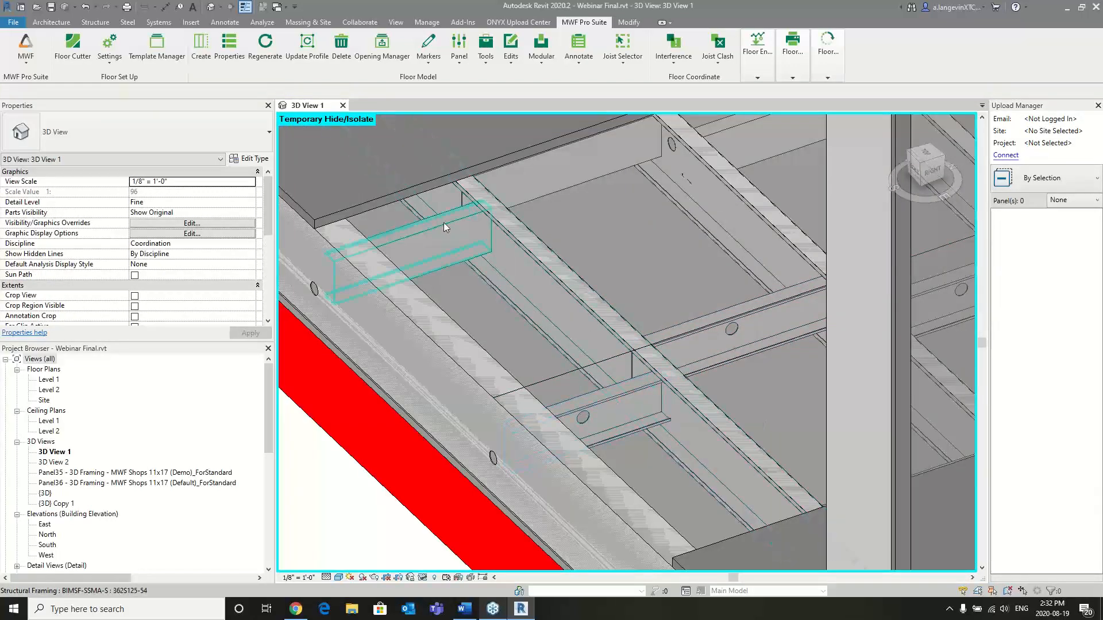
# - Inspect the blocking members between the end joists and compare their orientation and holes
pyautogui.click(420, 226)
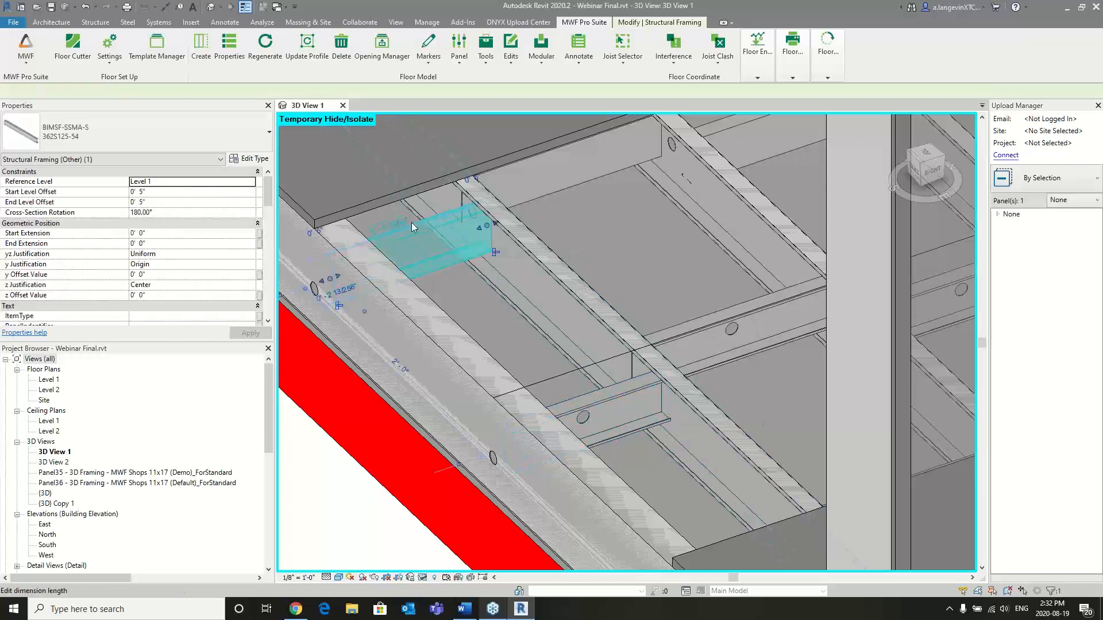
pyautogui.click(608, 396)
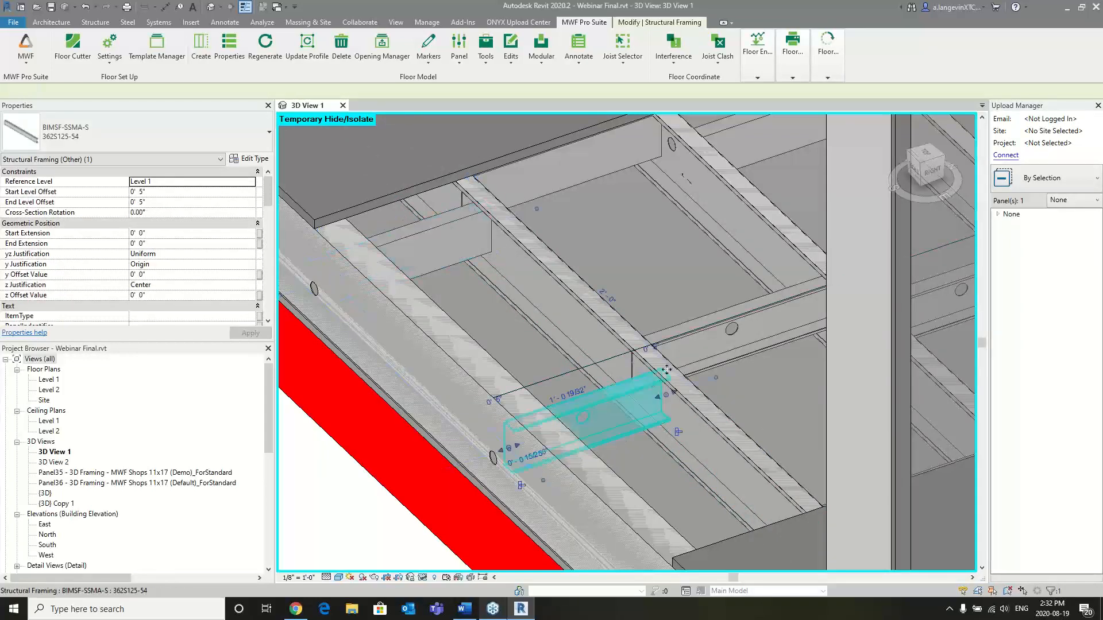
pyautogui.scroll(-4, 744, 312)
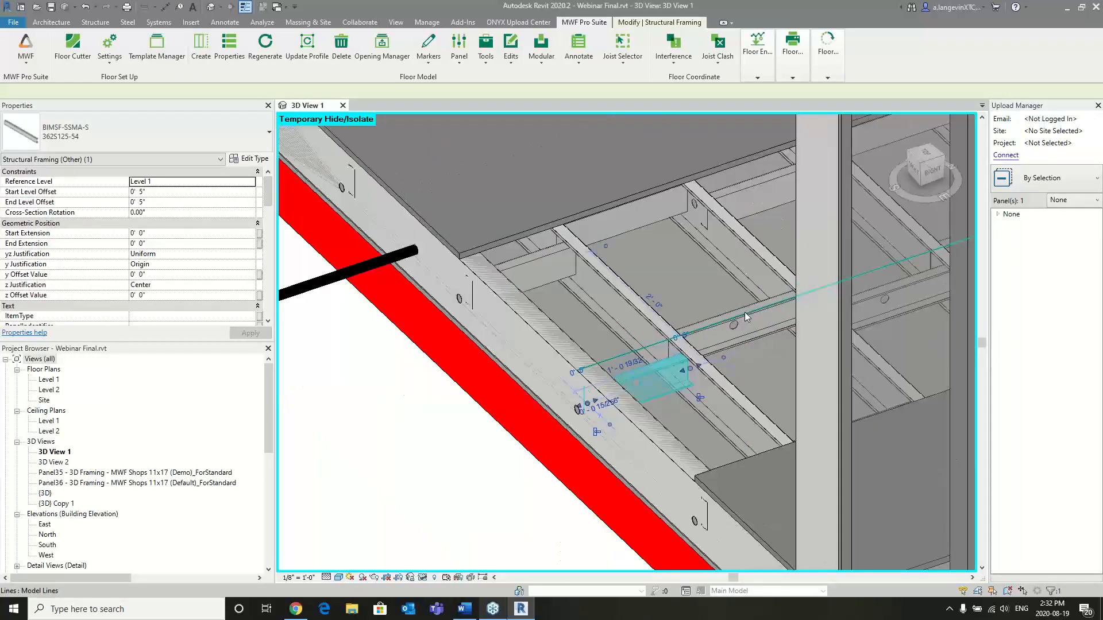
pyautogui.press('Escape')
pyautogui.scroll(-4, 726, 288)
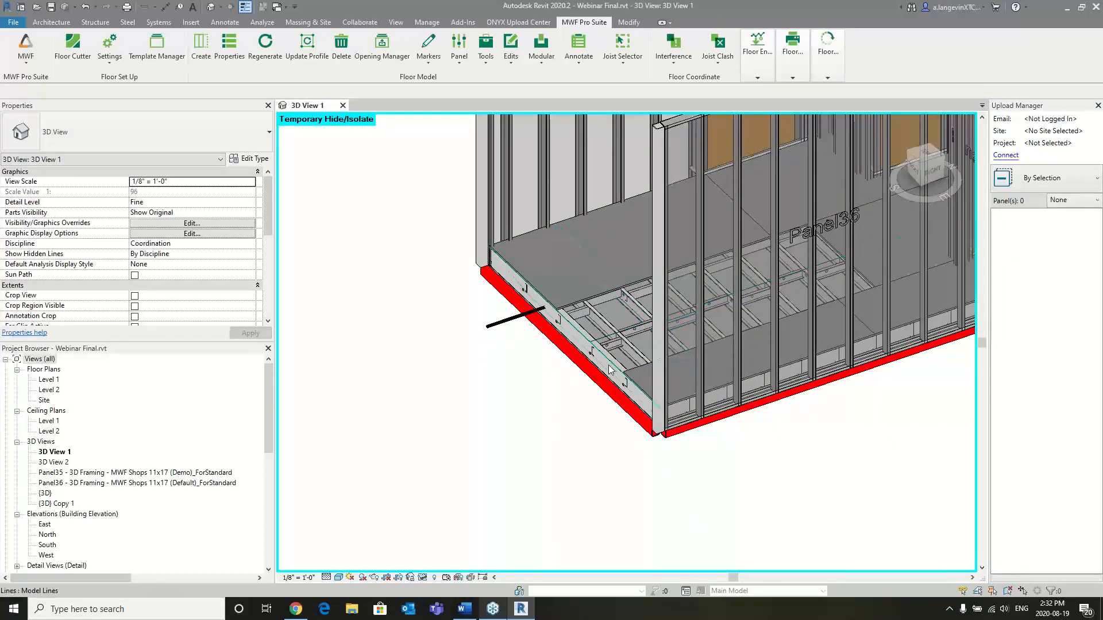
# - Select a stud of exterior wall panel Panel34 and switch MWF to the wall module
pyautogui.scroll(-2, 733, 306)
pyautogui.moveTo(733, 305); pyautogui.dragTo(721, 378, button='middle')
pyautogui.moveTo(422, 445); pyautogui.dragTo(775, 262, button='middle')
pyautogui.scroll(-1, 694, 308)
pyautogui.moveTo(580, 345); pyautogui.dragTo(756, 314, button='middle')
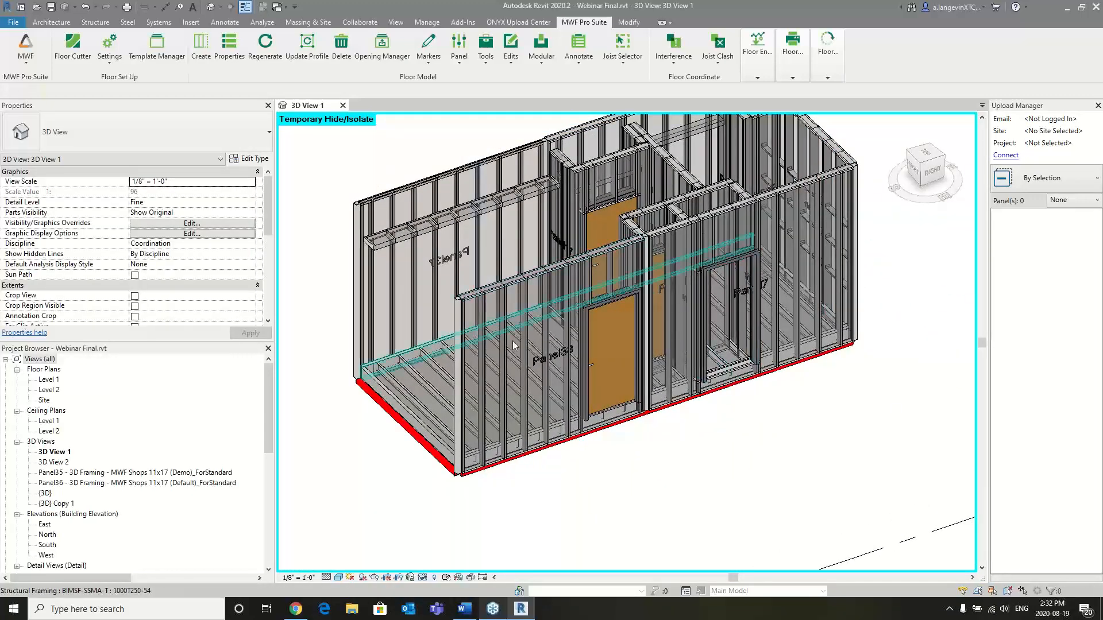
pyautogui.scroll(2, 513, 345)
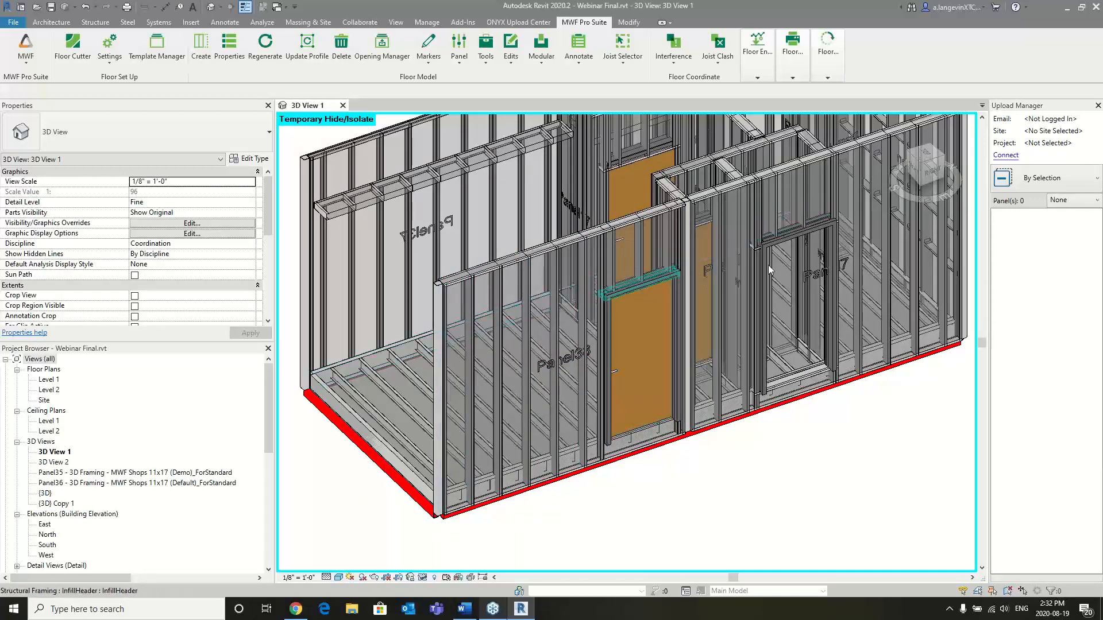
pyautogui.moveTo(431, 348); pyautogui.dragTo(494, 291, button='middle')
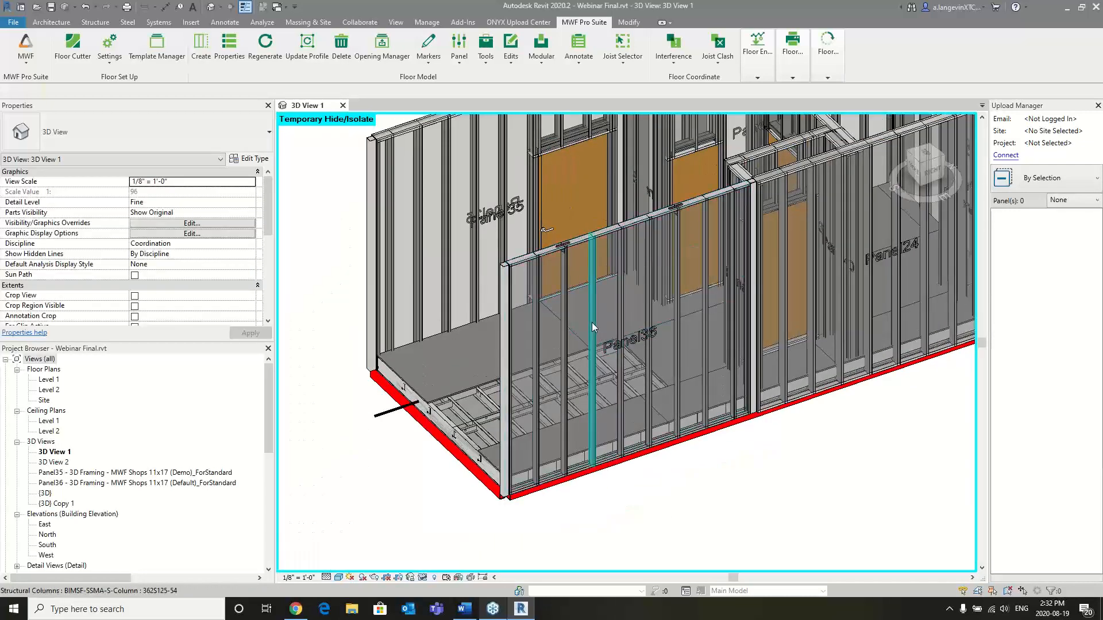
pyautogui.moveTo(635, 331); pyautogui.dragTo(549, 390, button='middle')
pyautogui.click(681, 219)
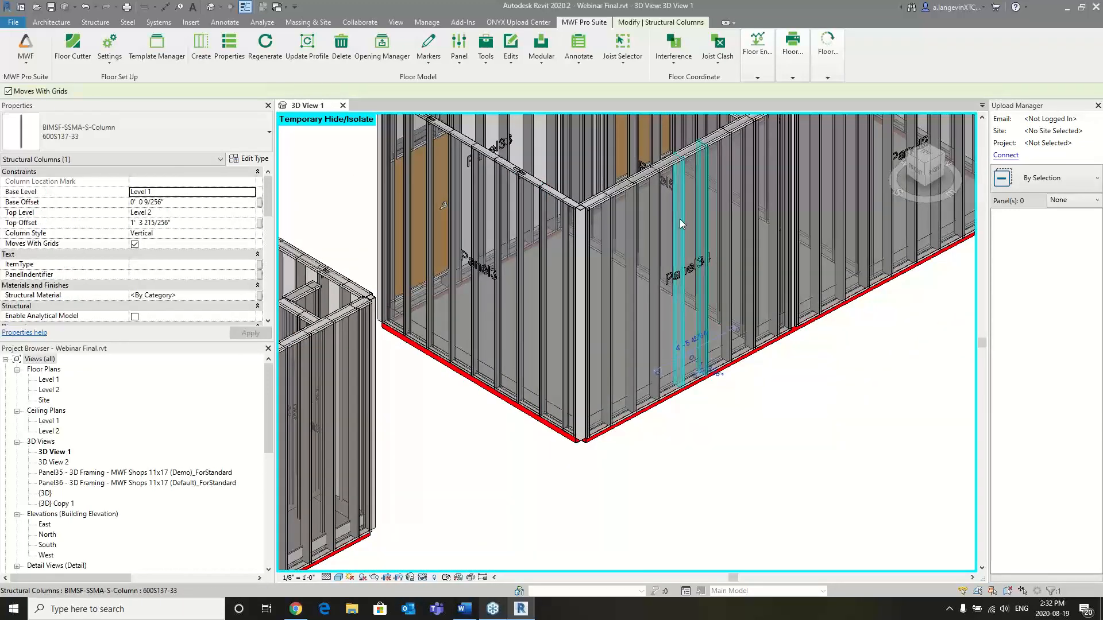
pyautogui.keyDown('shift'); pyautogui.moveTo(747, 374); pyautogui.dragTo(649, 258, button='middle'); pyautogui.keyUp('shift')
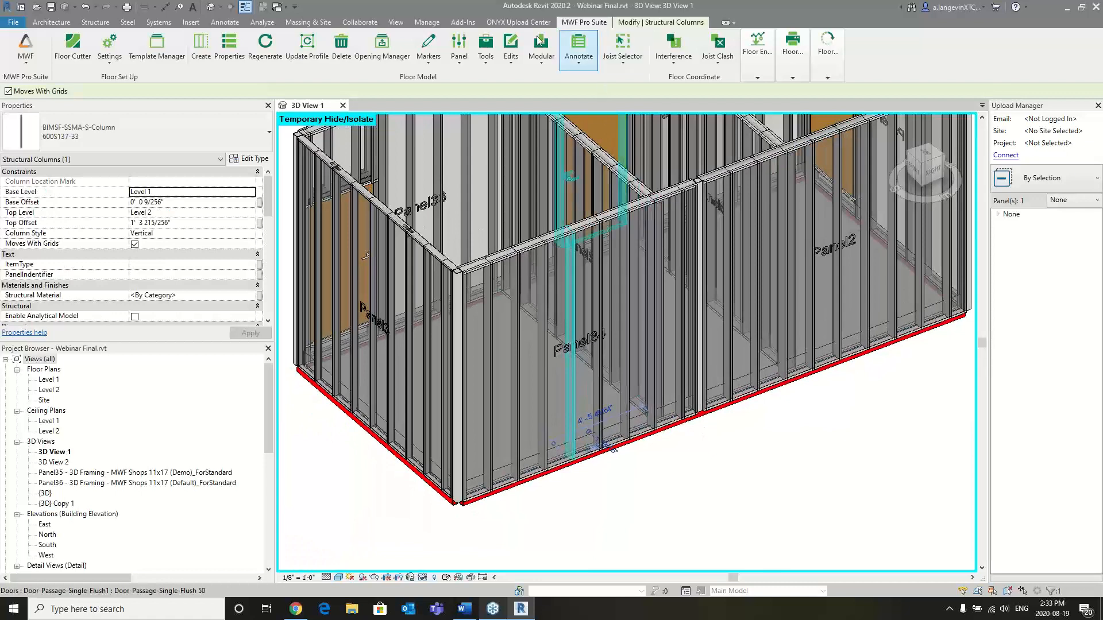
pyautogui.click(27, 68)
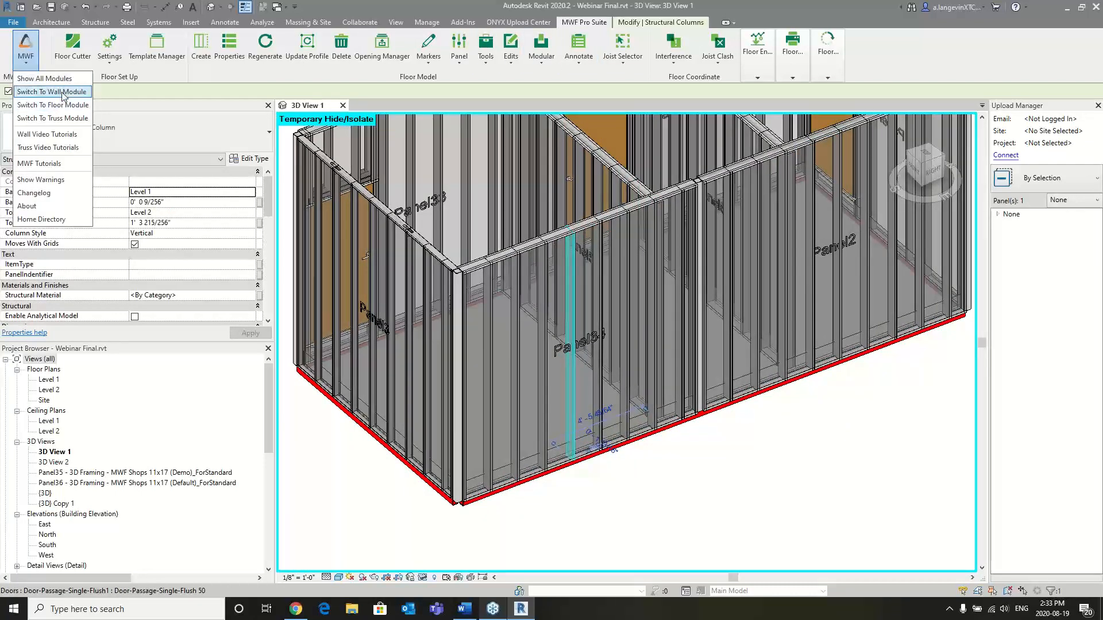
pyautogui.click(63, 93)
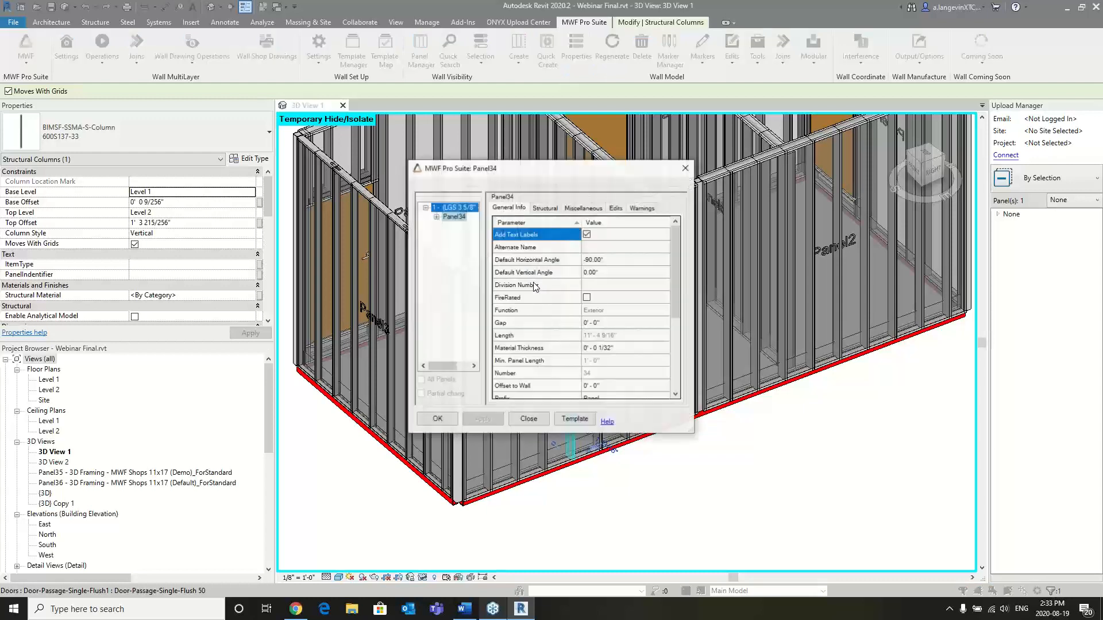
# - In Panel34's properties, set up a horizontal running from E1 to E2 with family BIMSF-SSMA-S : 600S137-33
pyautogui.click(582, 207)
pyautogui.scroll(-1, 566, 270)
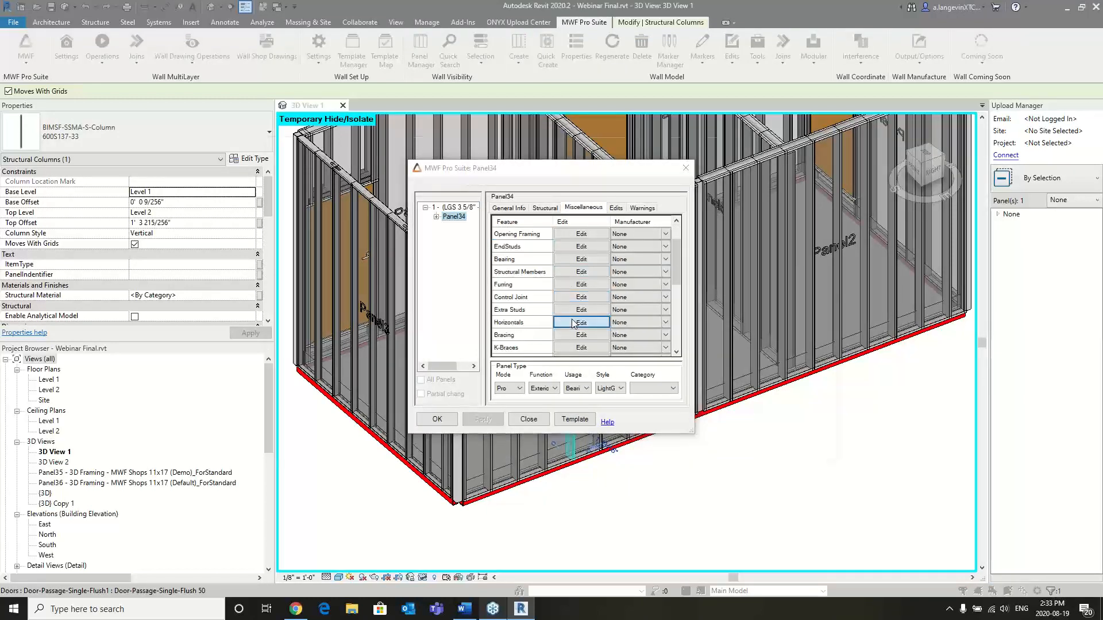
pyautogui.click(581, 323)
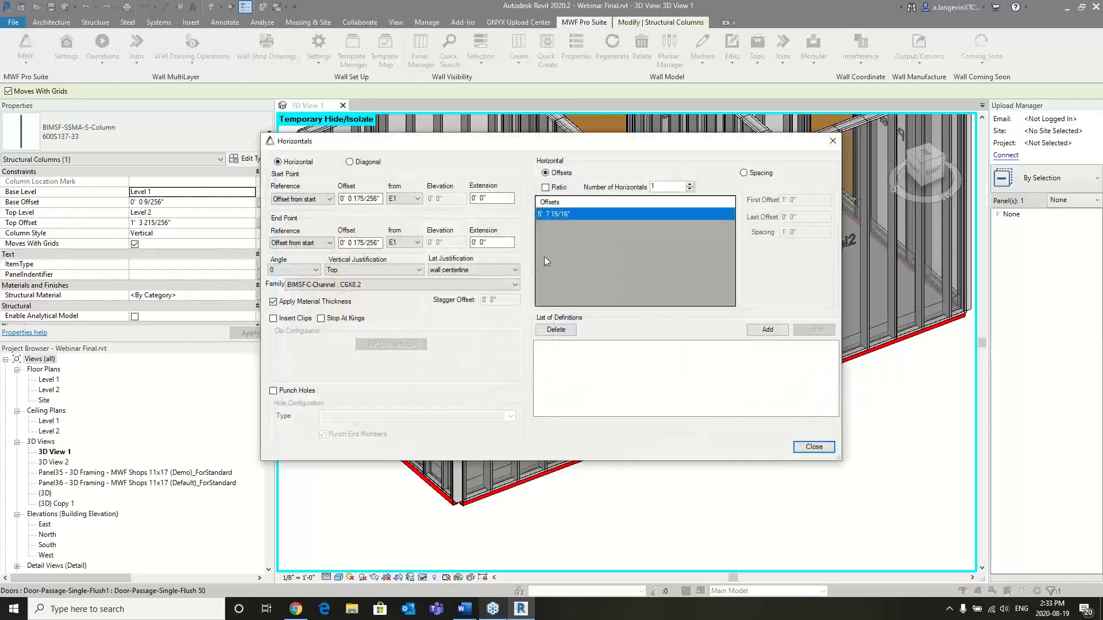
pyautogui.click(414, 245)
pyautogui.click(402, 321)
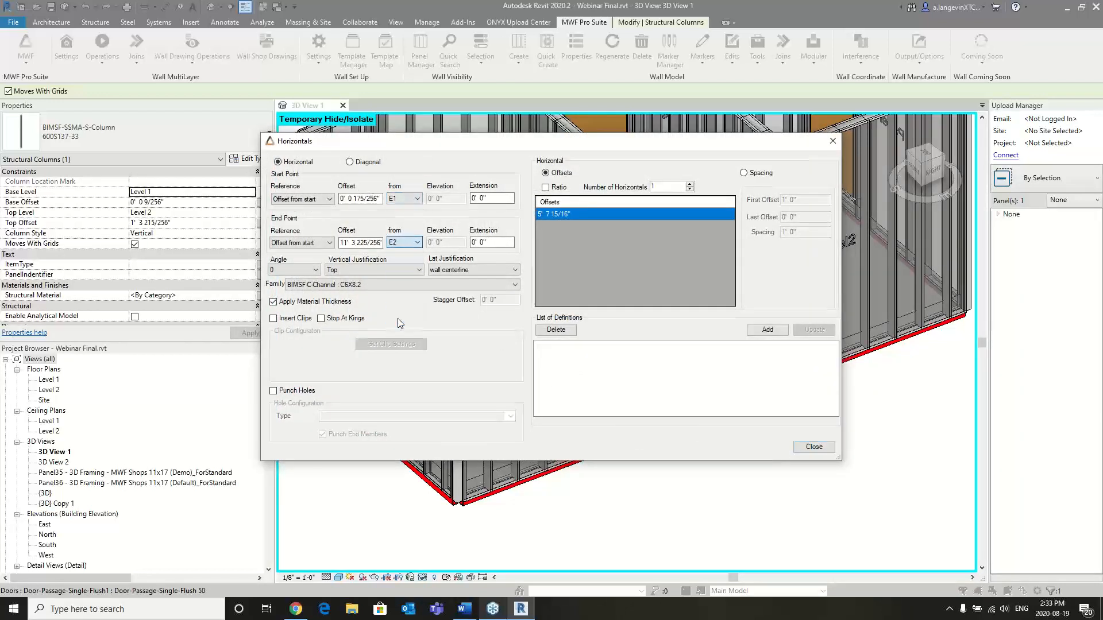
pyautogui.click(346, 285)
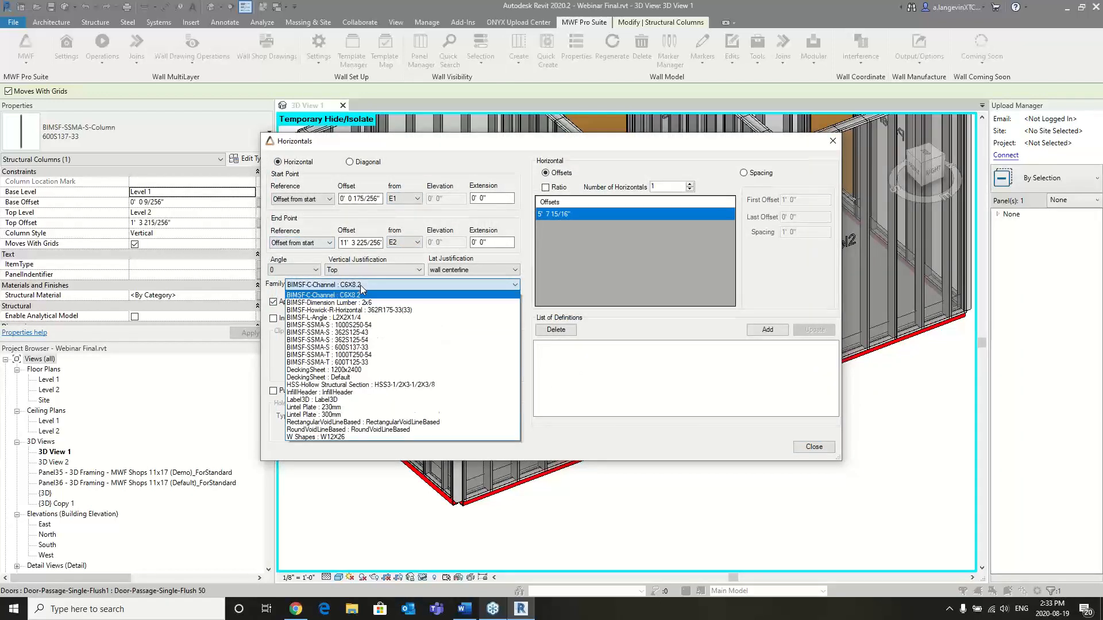
pyautogui.click(369, 348)
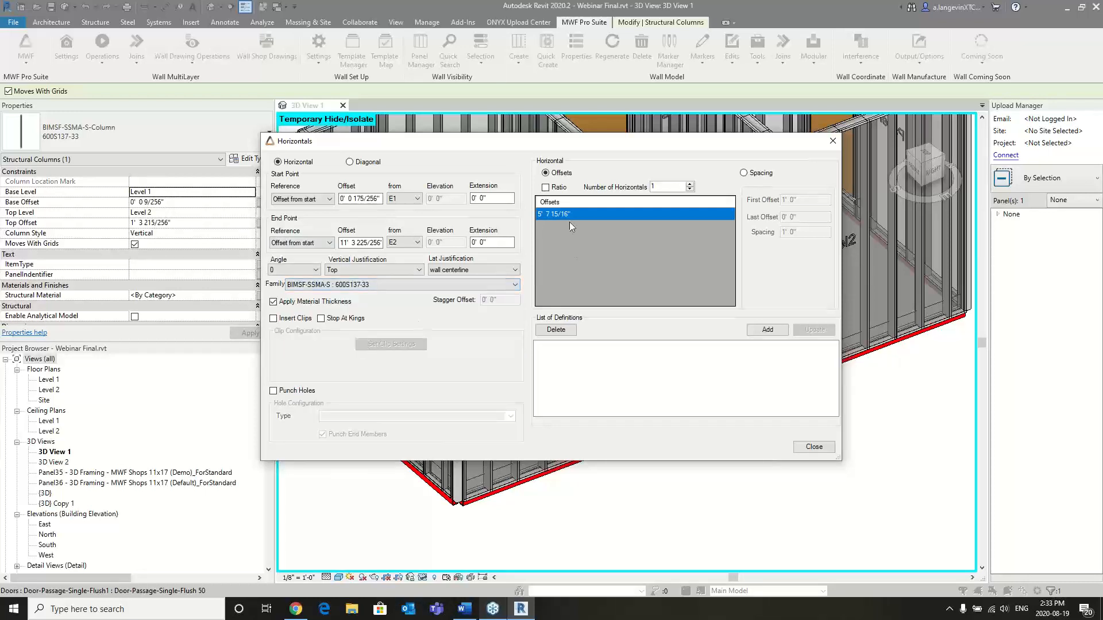
# - Enable Insert Clips for the horizontal and open its blocking clip settings
pyautogui.click(273, 319)
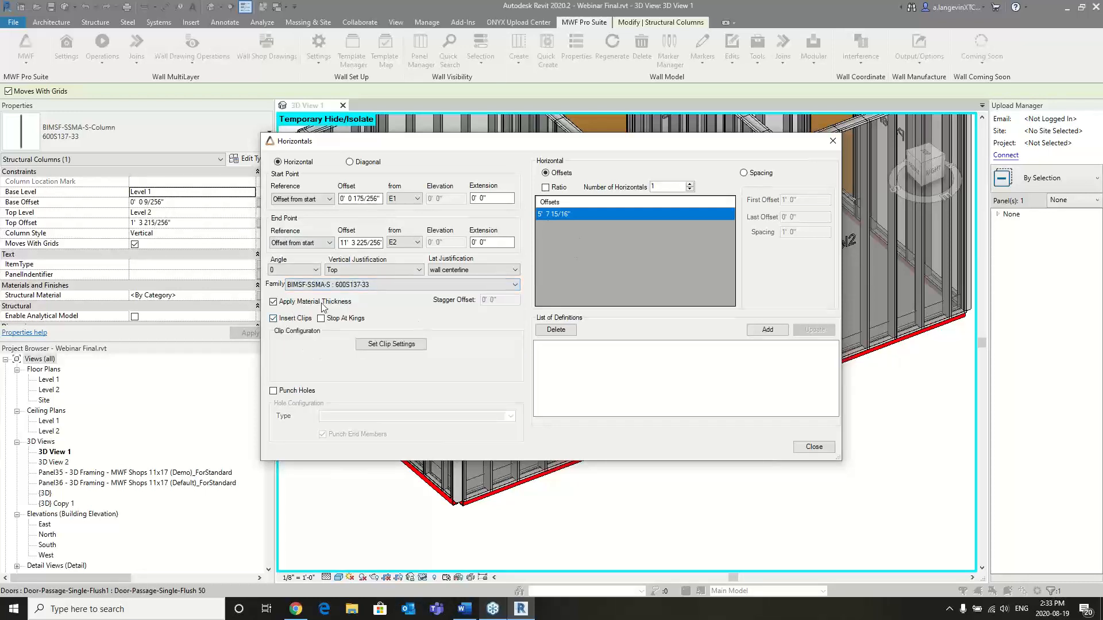
pyautogui.click(391, 344)
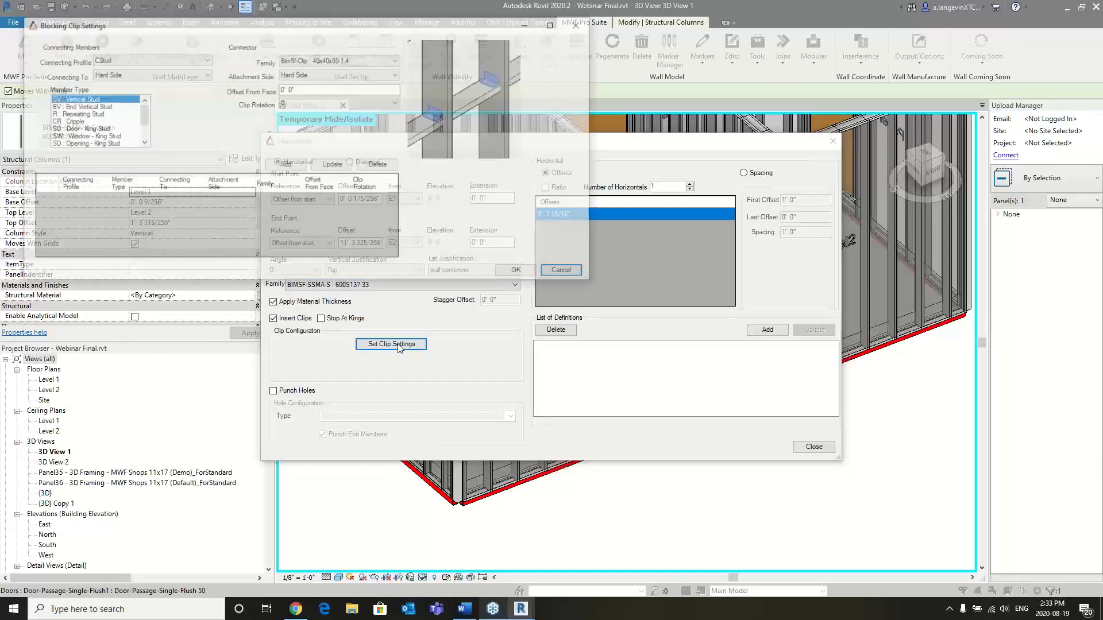
pyautogui.moveTo(311, 26); pyautogui.dragTo(396, 53)
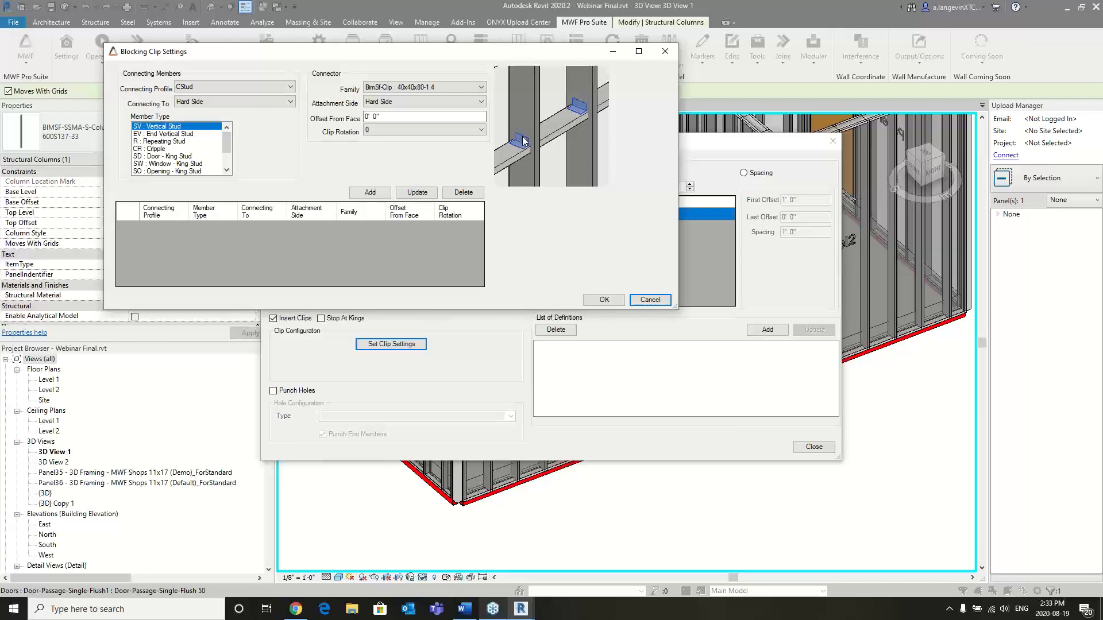
# - Try the Open Side connection for the CStud clip, and return it to Hard Side
pyautogui.click(246, 102)
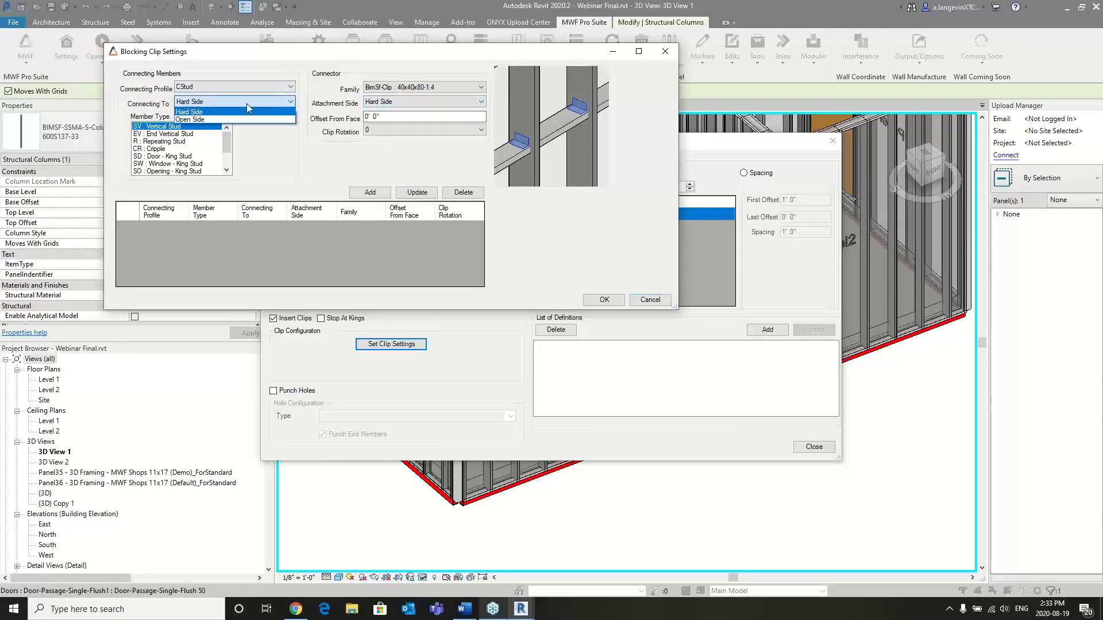
pyautogui.click(199, 120)
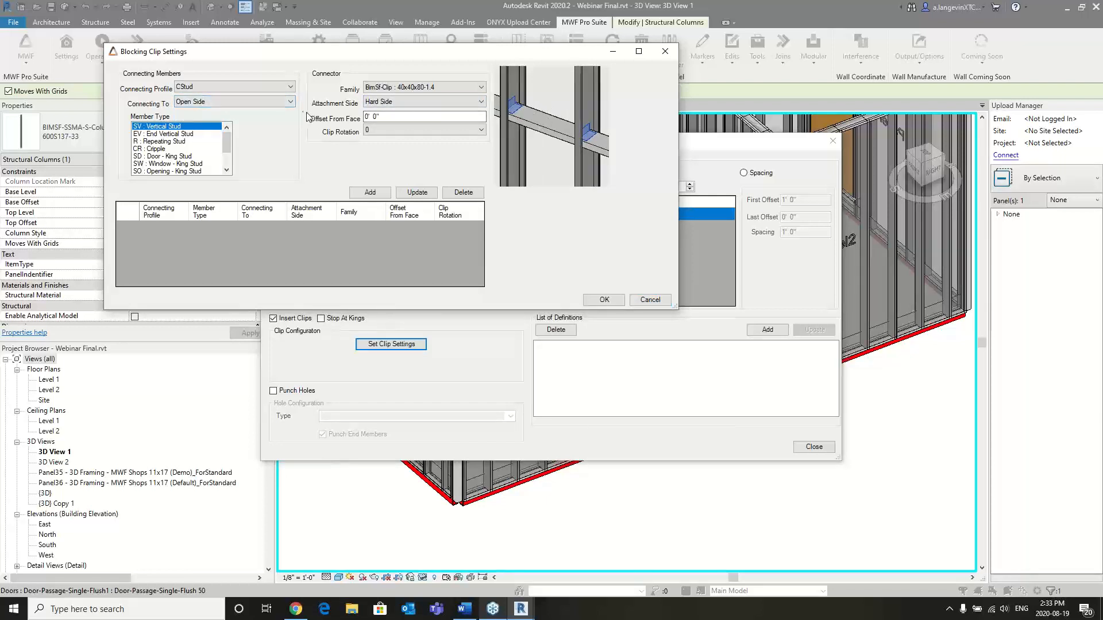
pyautogui.click(259, 86)
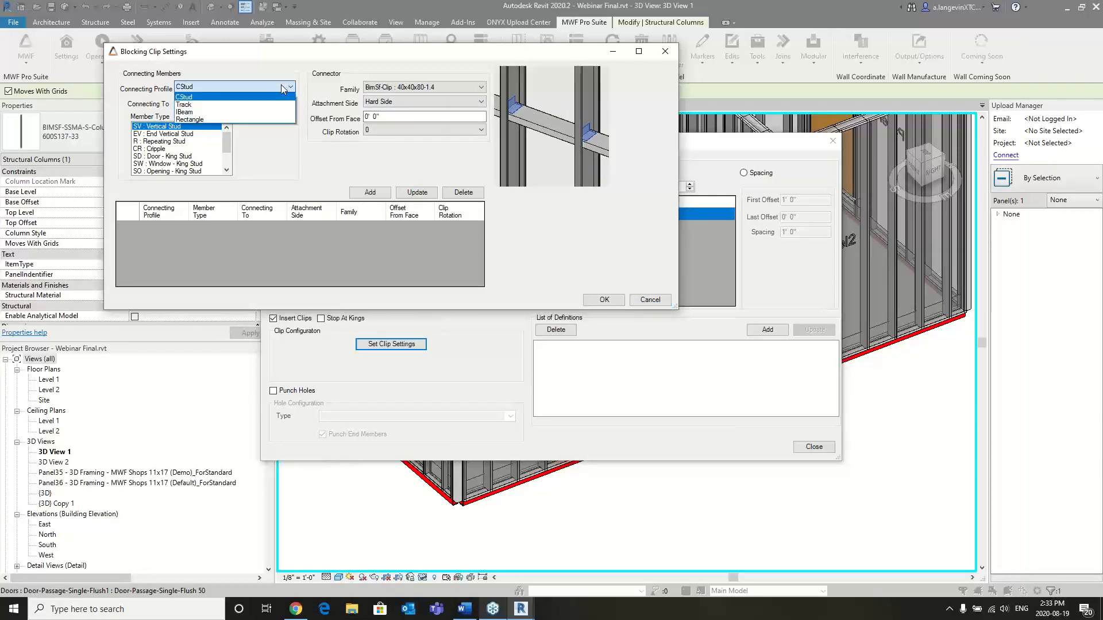
pyautogui.click(216, 97)
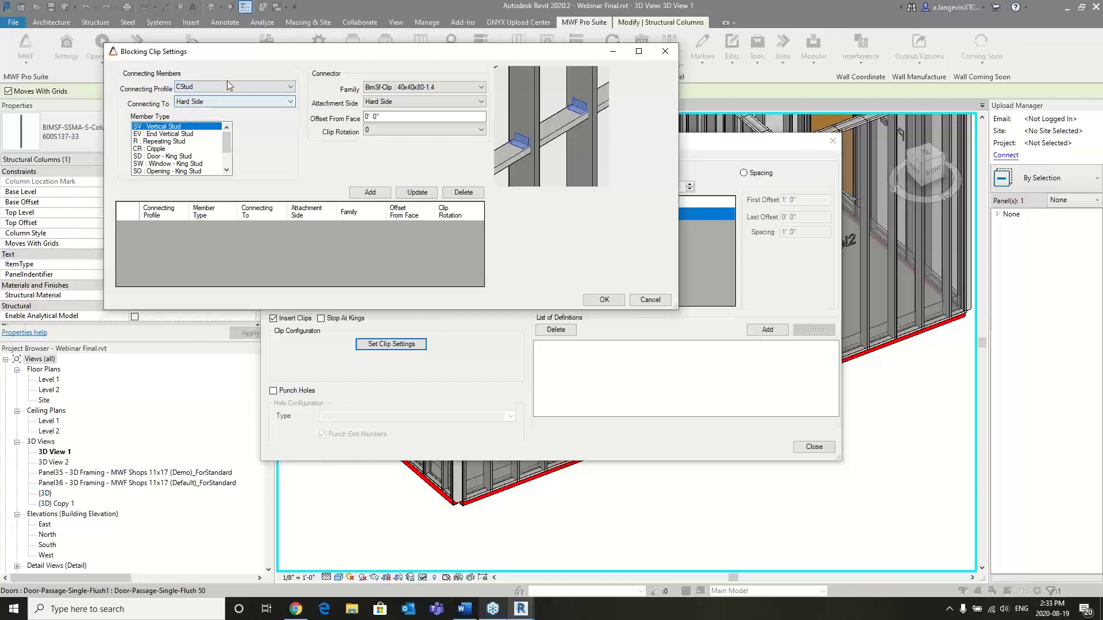
pyautogui.click(229, 102)
pyautogui.click(231, 111)
# - Add BimSf-Clip : 40x40x80-1.4 definitions for CStud vertical studs, one connecting to Hard Side and one to Open Side
pyautogui.click(368, 192)
pyautogui.click(290, 103)
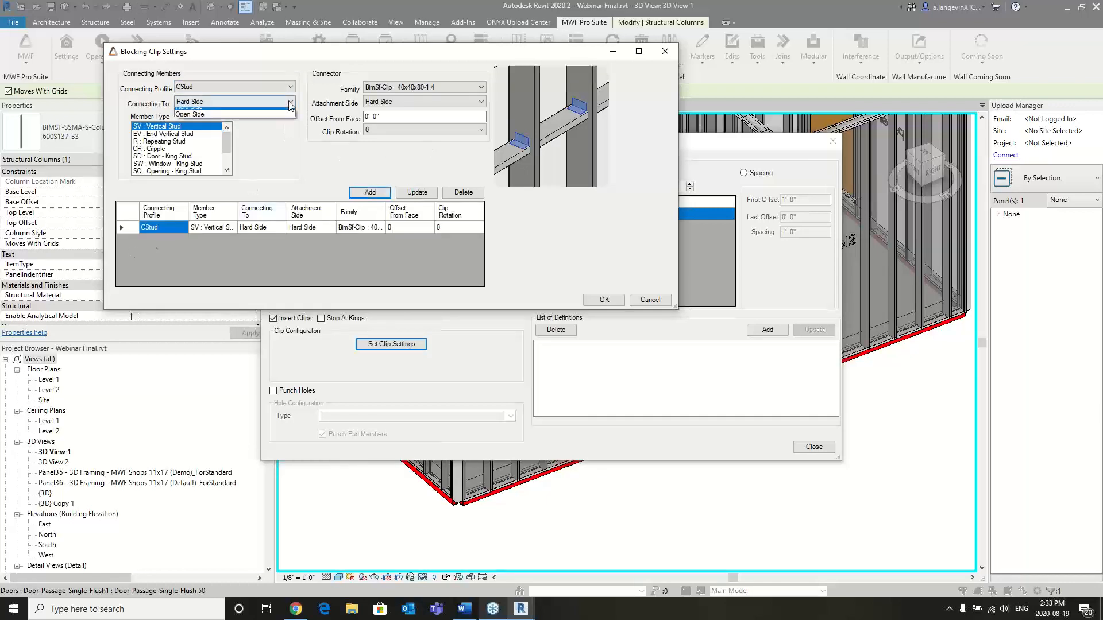
pyautogui.click(253, 120)
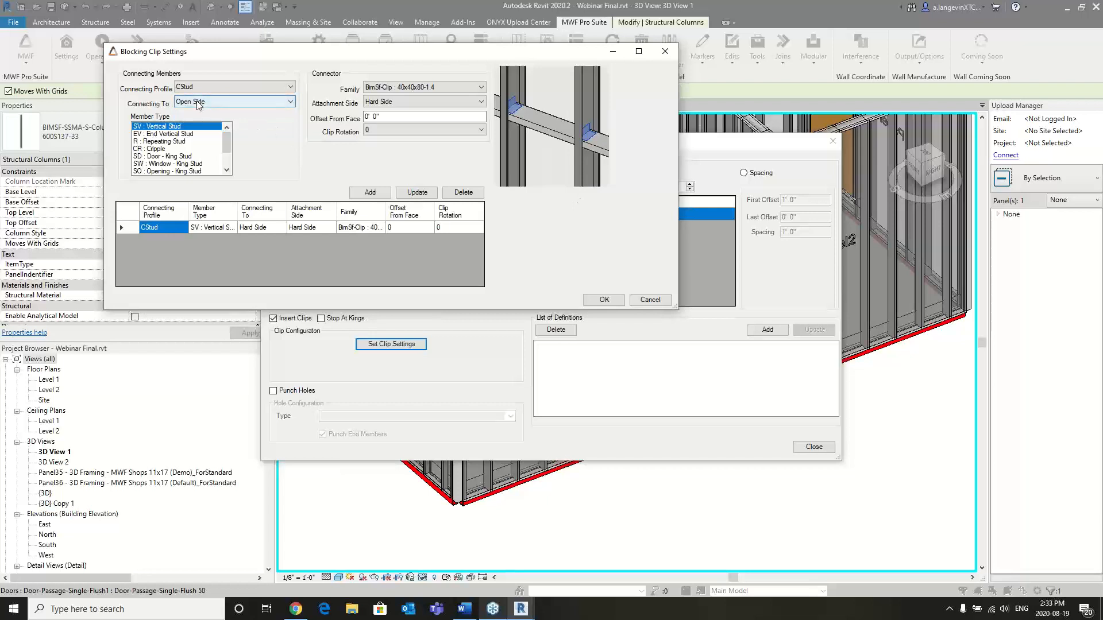
pyautogui.click(472, 84)
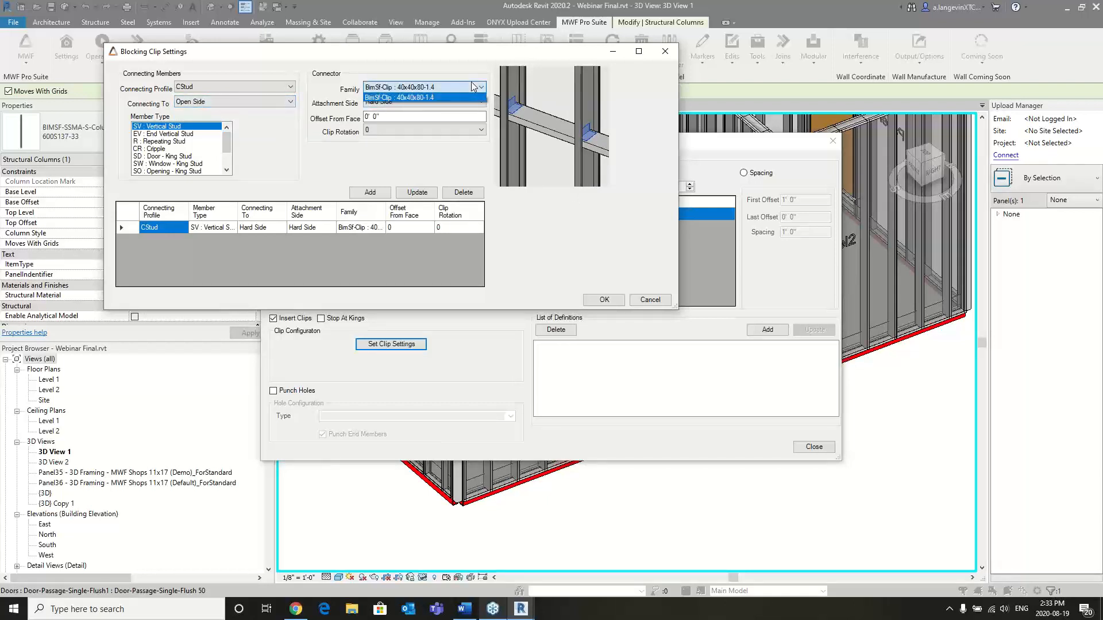
pyautogui.click(472, 83)
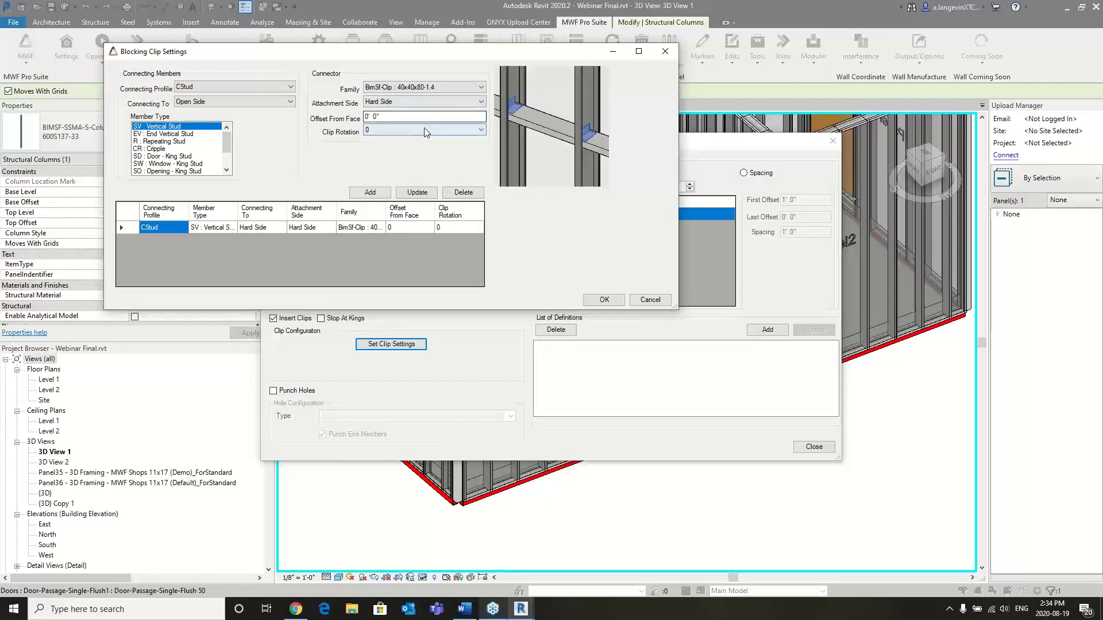
pyautogui.click(392, 130)
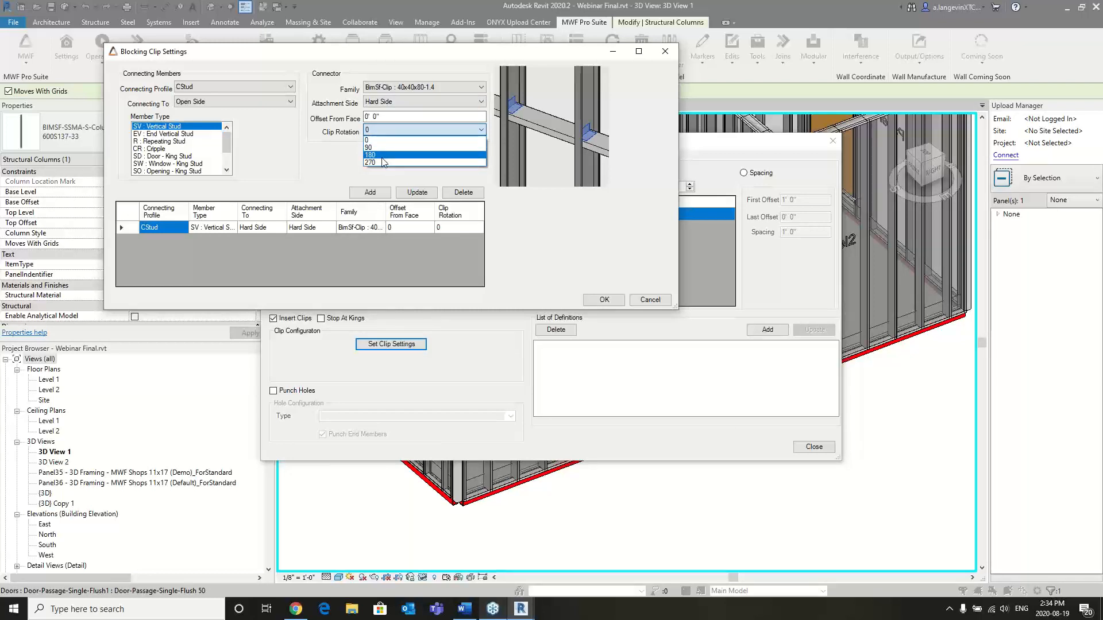
pyautogui.click(321, 164)
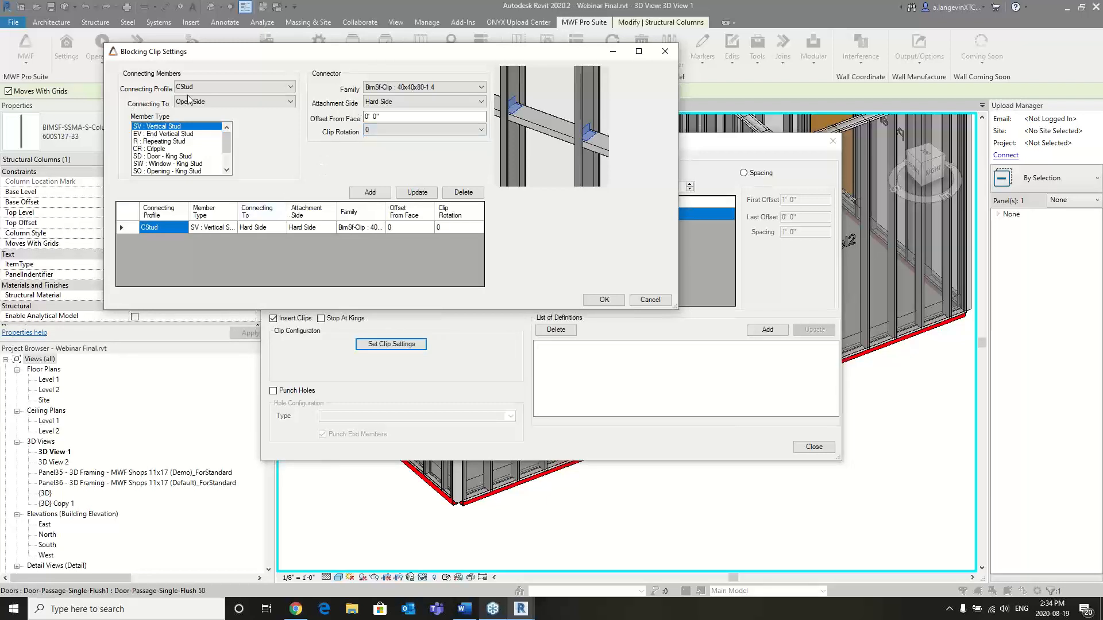
pyautogui.click(371, 192)
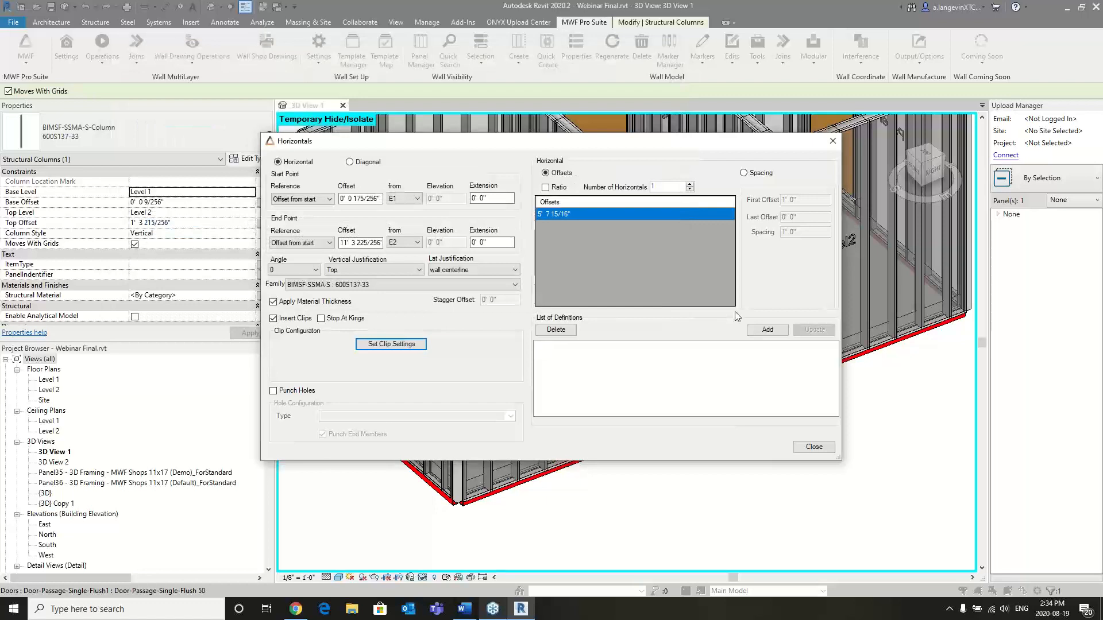
# - Add the configured horizontal to the list of definitions and apply the changed properties to Panel34
pyautogui.click(769, 330)
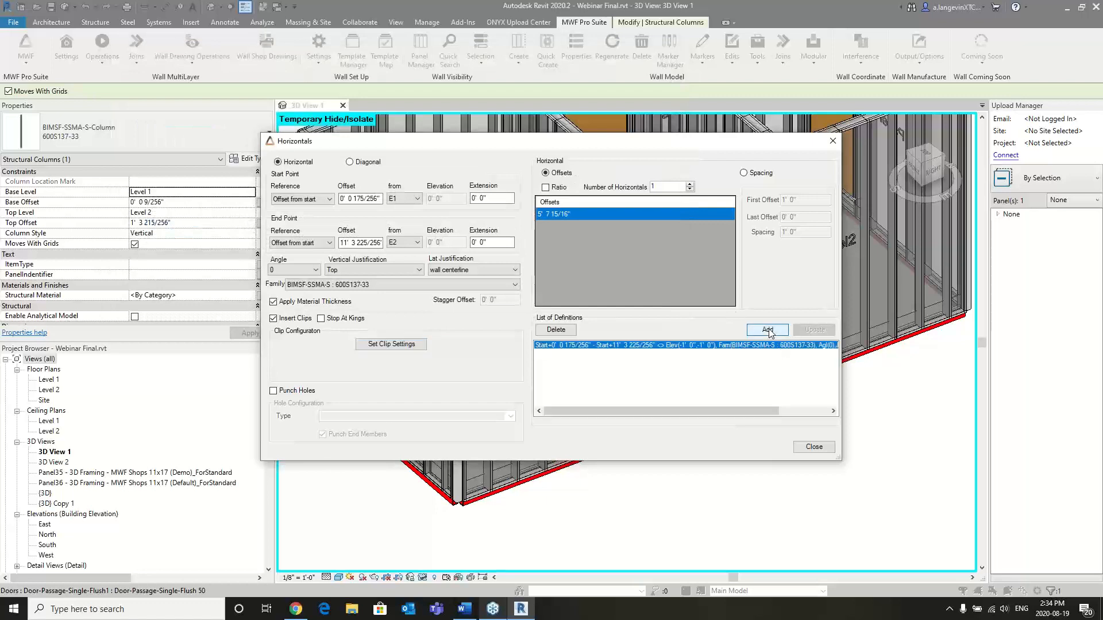
pyautogui.click(811, 449)
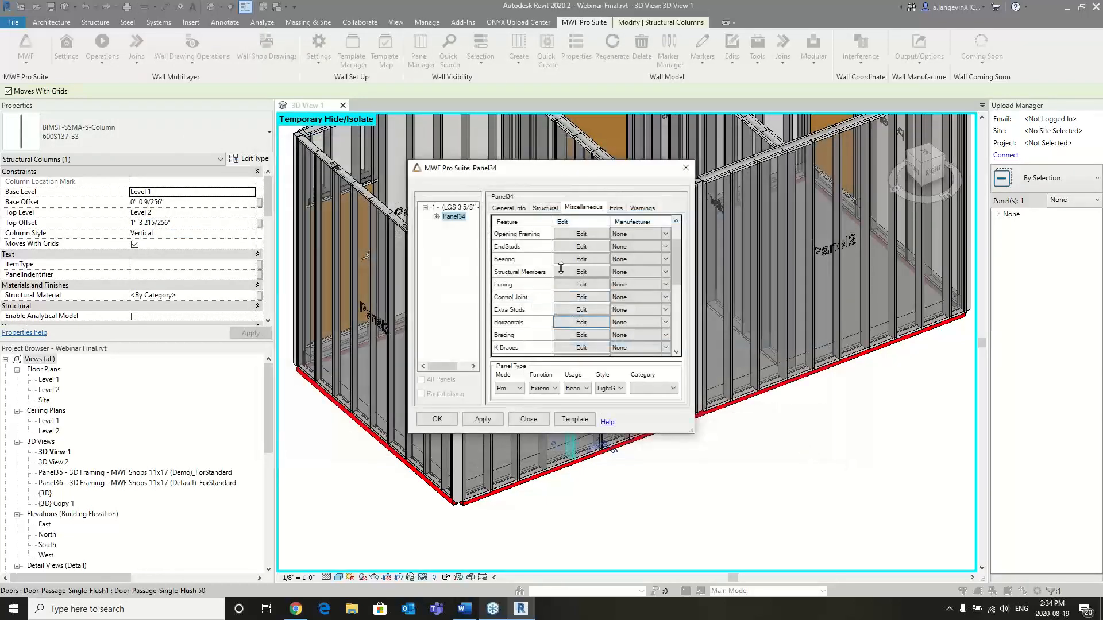
pyautogui.click(442, 420)
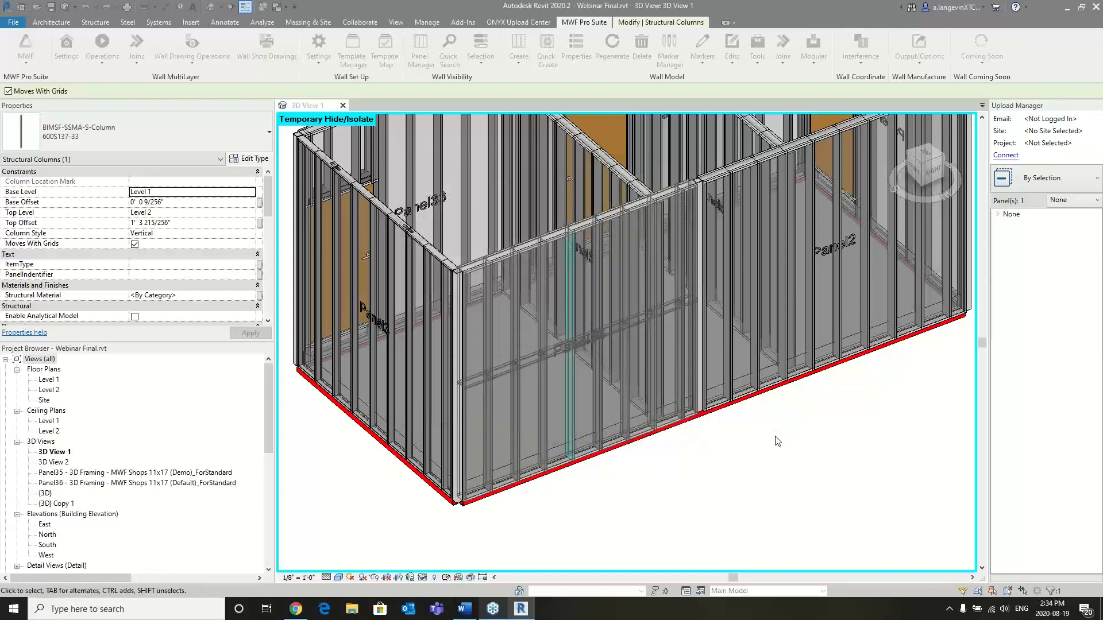
# - Inspect the new horizontal in Panel34 and how its clips attach to the vertical studs
pyautogui.scroll(4, 534, 374)
pyautogui.click(505, 358)
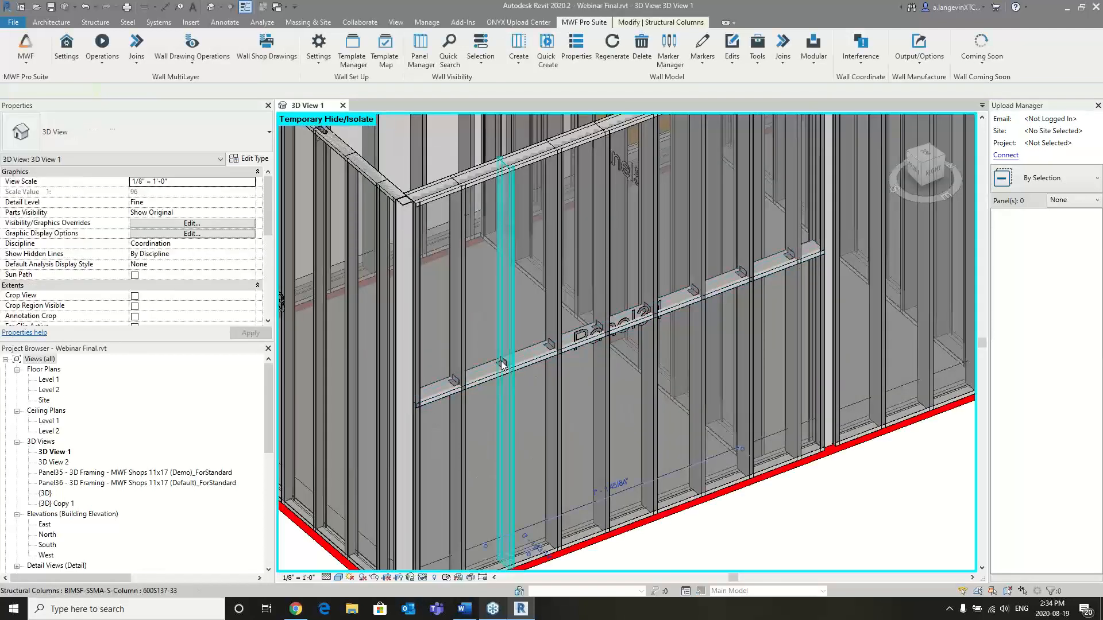
pyautogui.scroll(5, 505, 357)
pyautogui.keyDown('shift'); pyautogui.moveTo(651, 356); pyautogui.dragTo(734, 277, button='middle'); pyautogui.keyUp('shift')
pyautogui.press('Escape')
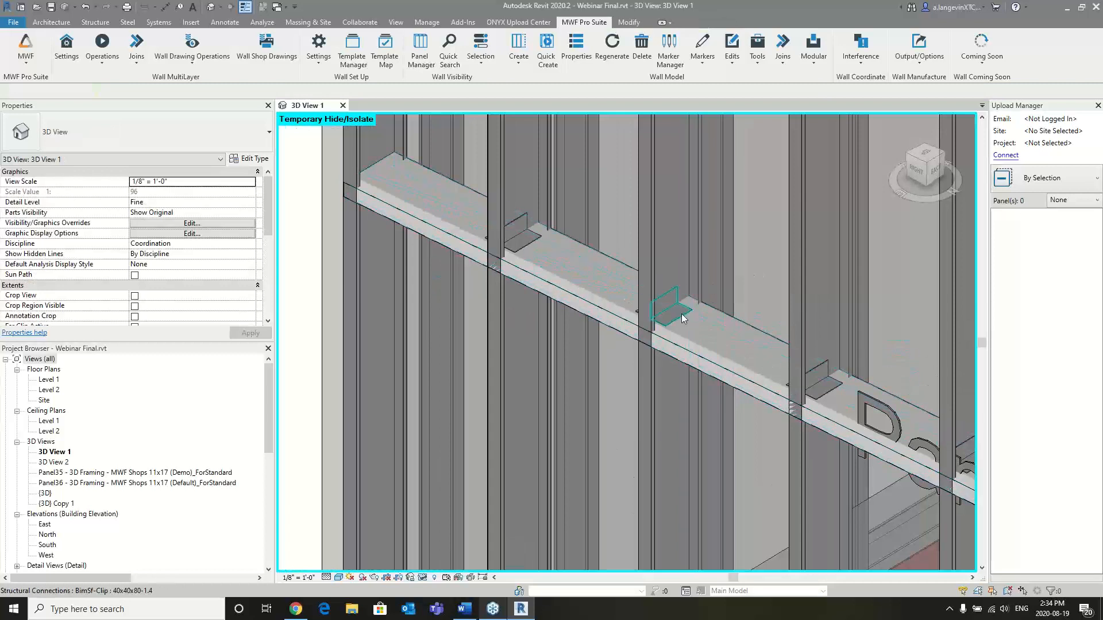
pyautogui.click(683, 311)
pyautogui.scroll(-2, 683, 311)
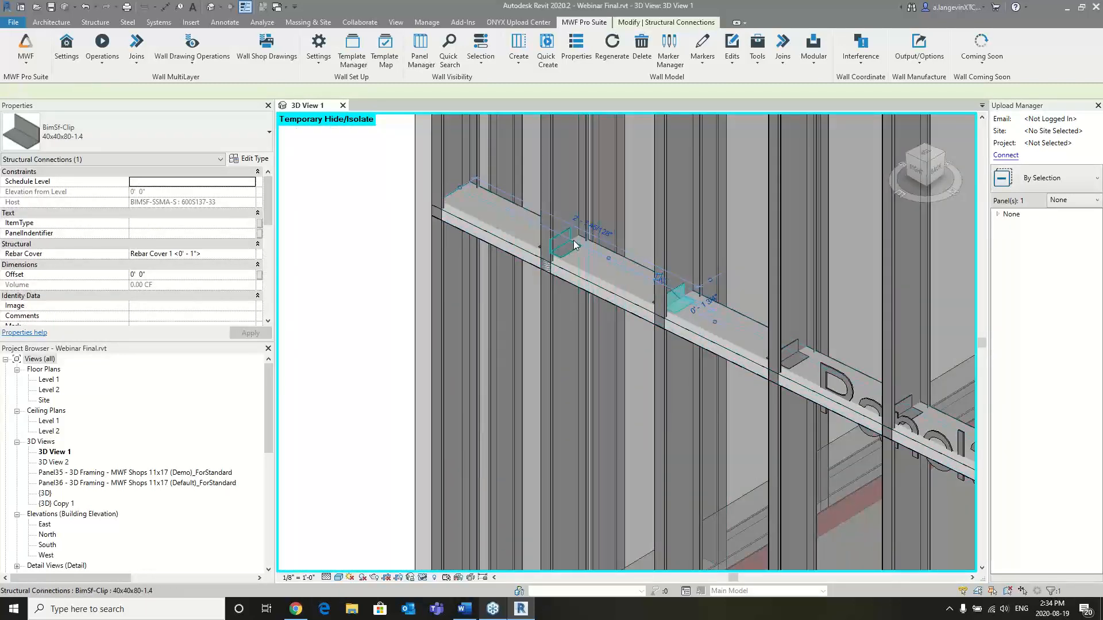
pyautogui.keyDown('shift'); pyautogui.moveTo(599, 258); pyautogui.dragTo(598, 293, button='middle'); pyautogui.keyUp('shift')
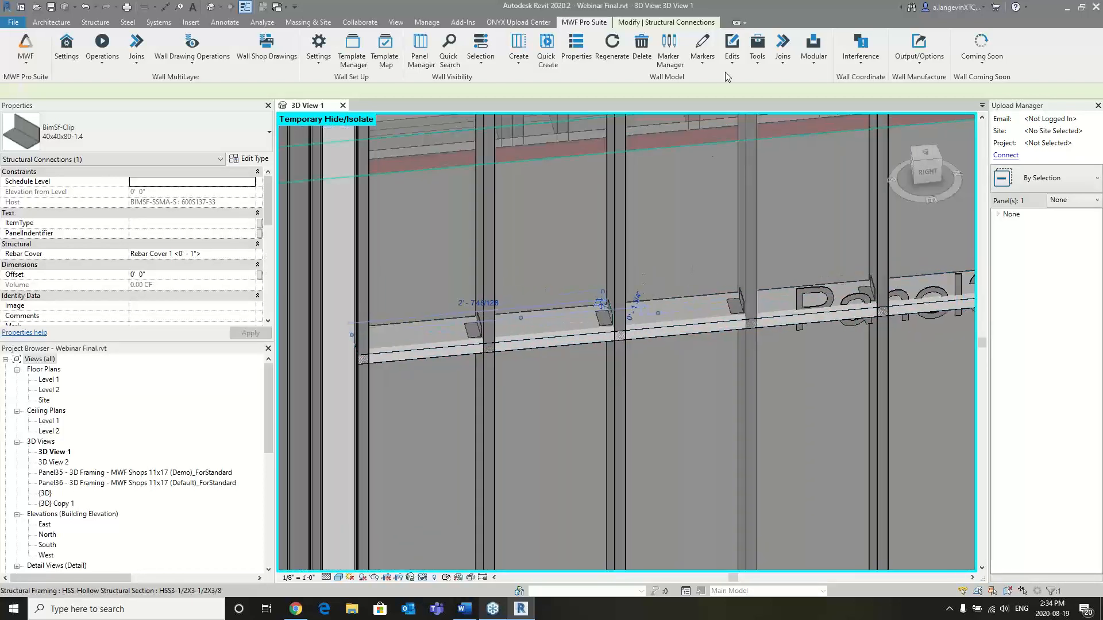
pyautogui.click(736, 64)
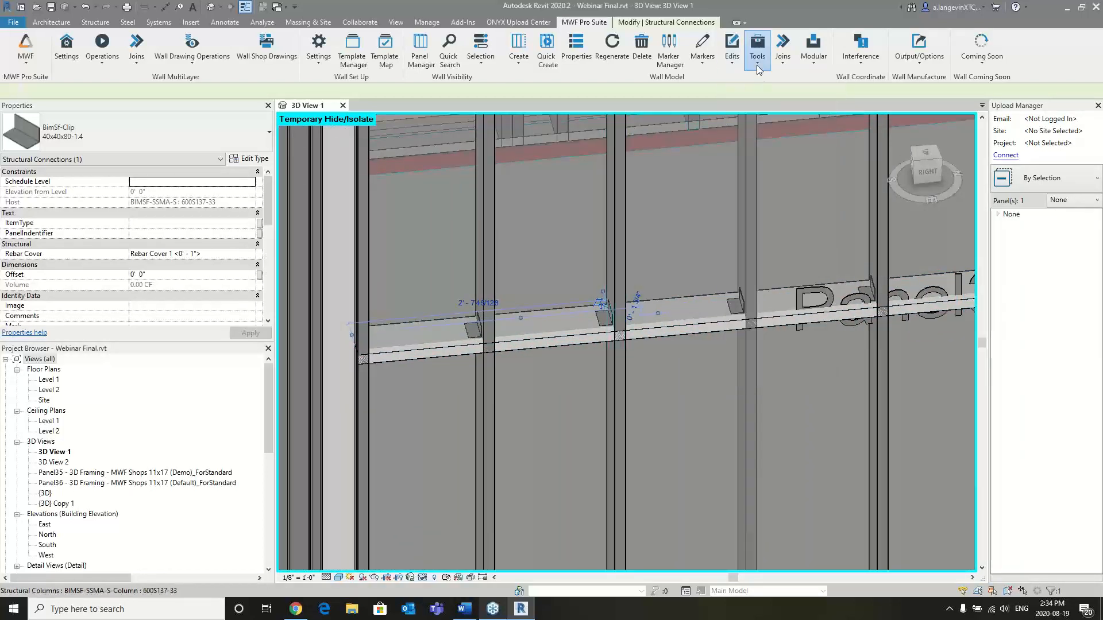
pyautogui.click(757, 66)
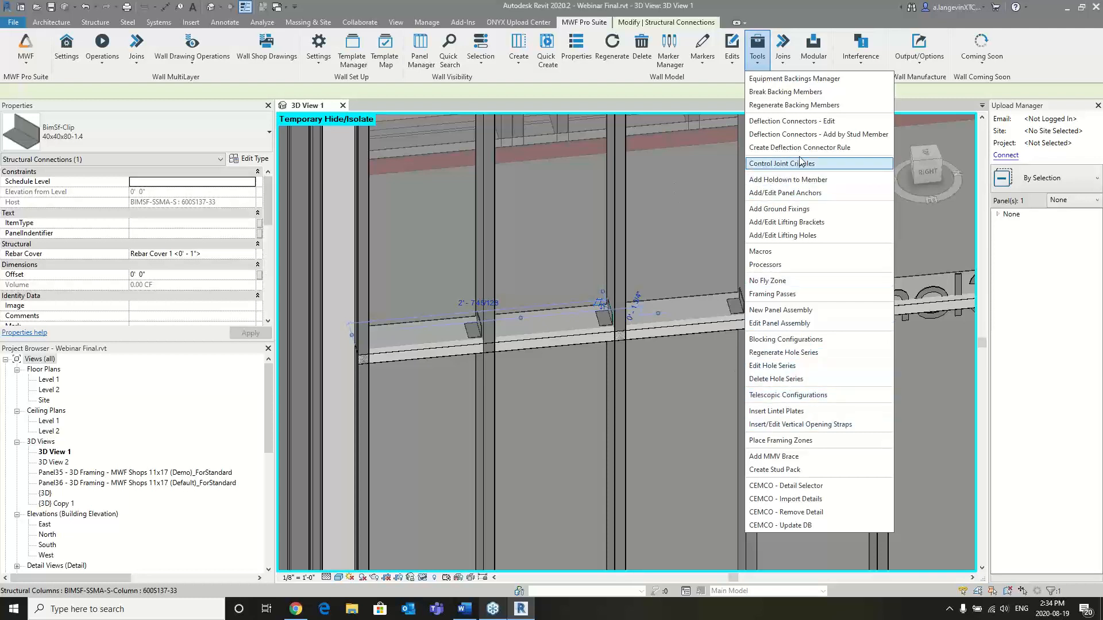
pyautogui.moveTo(711, 62)
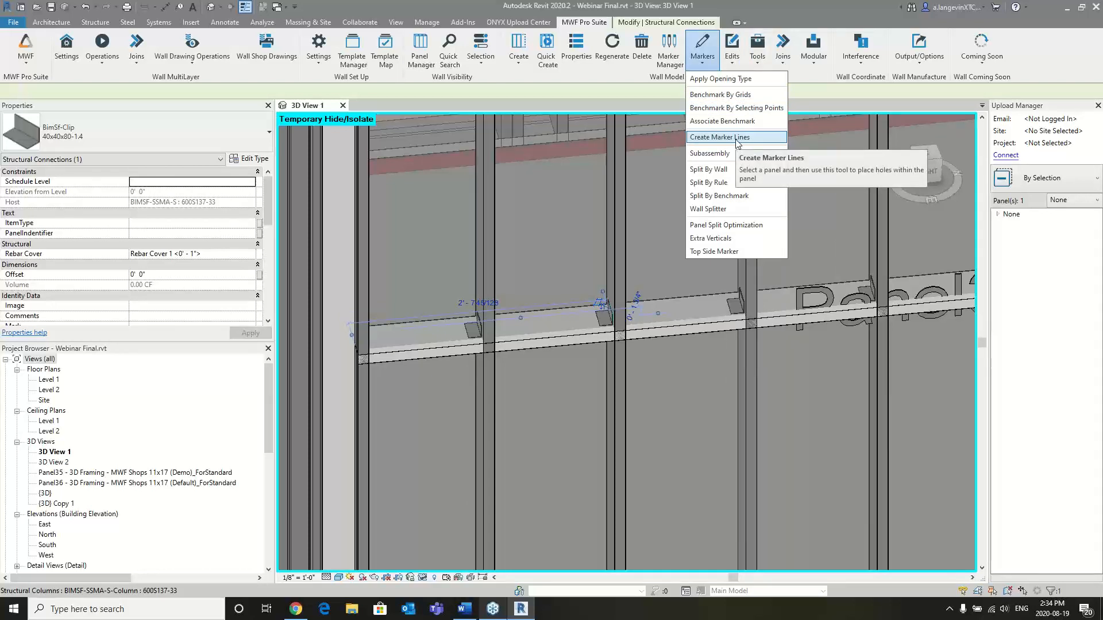
pyautogui.click(655, 277)
pyautogui.click(663, 360)
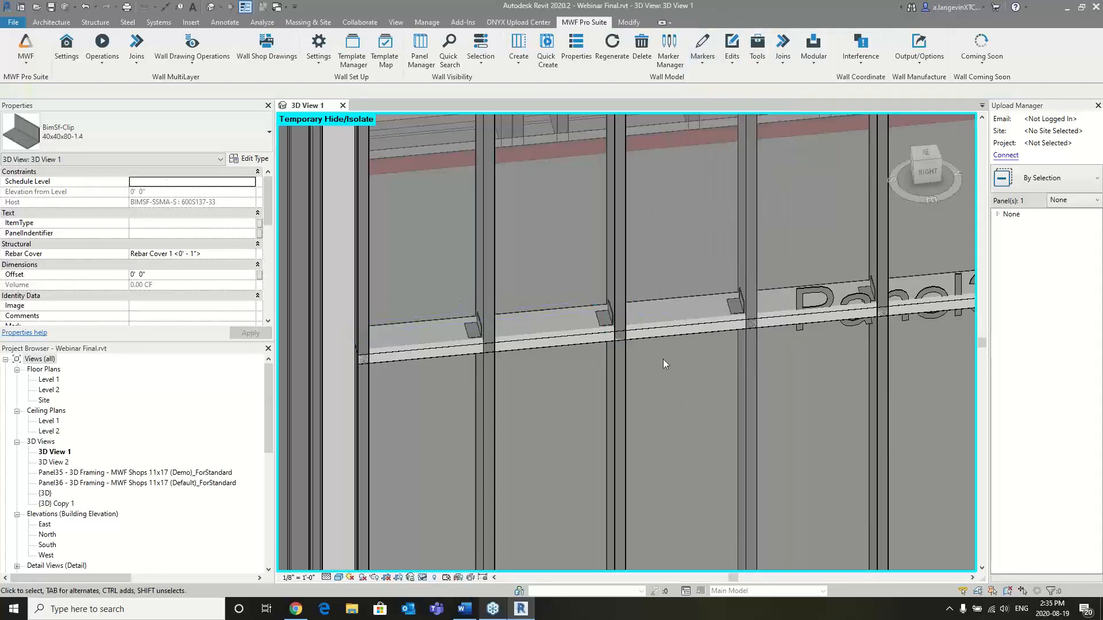
pyautogui.scroll(-5, 622, 327)
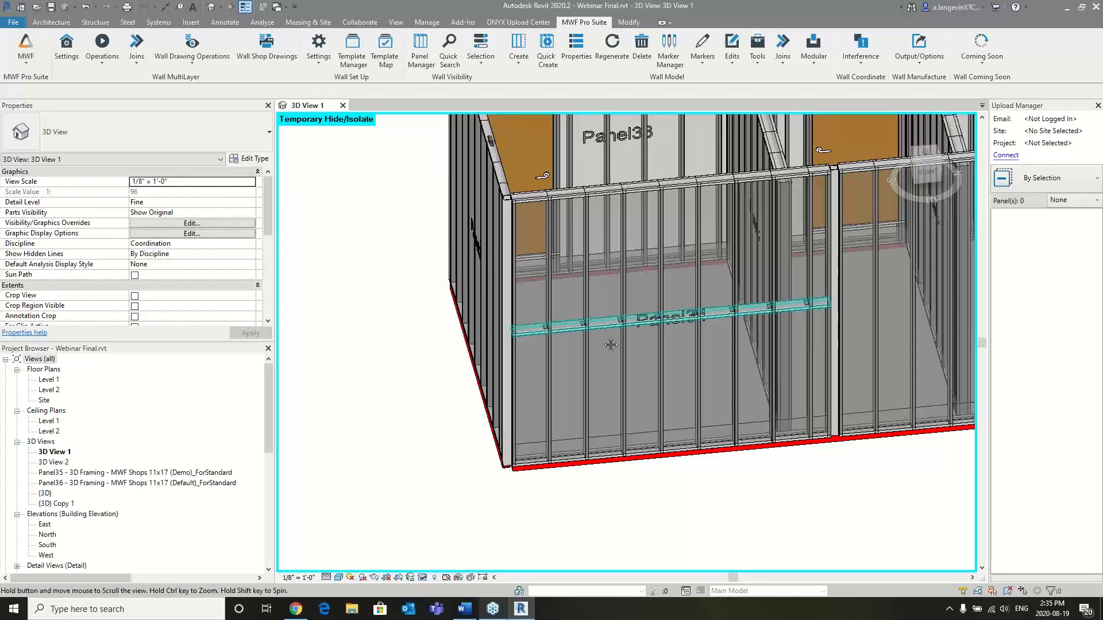
pyautogui.moveTo(842, 239); pyautogui.dragTo(705, 309, button='middle')
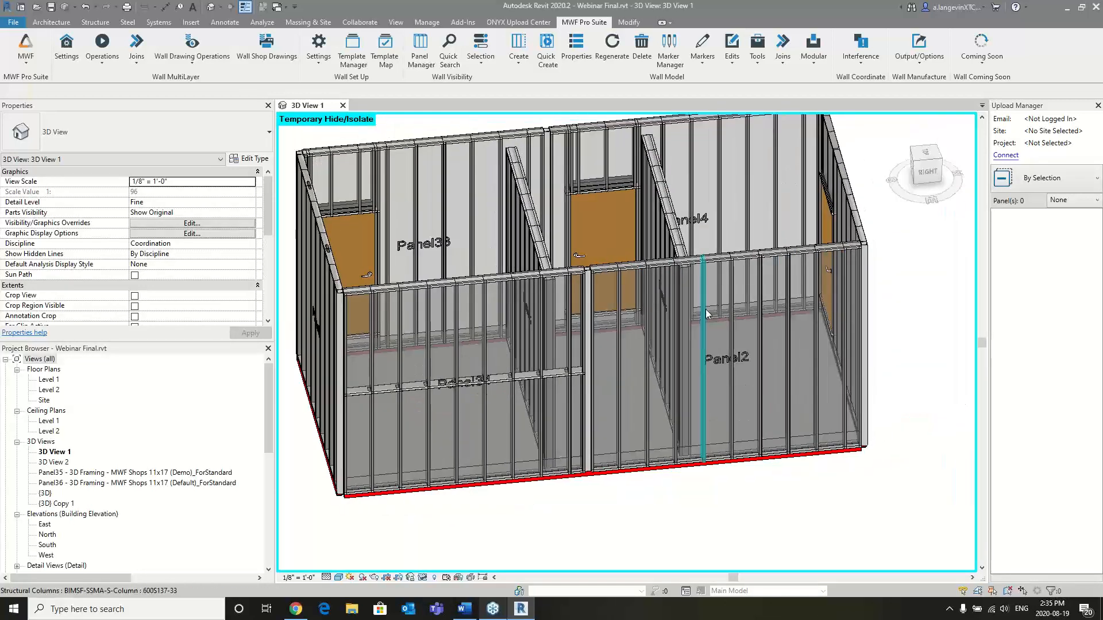